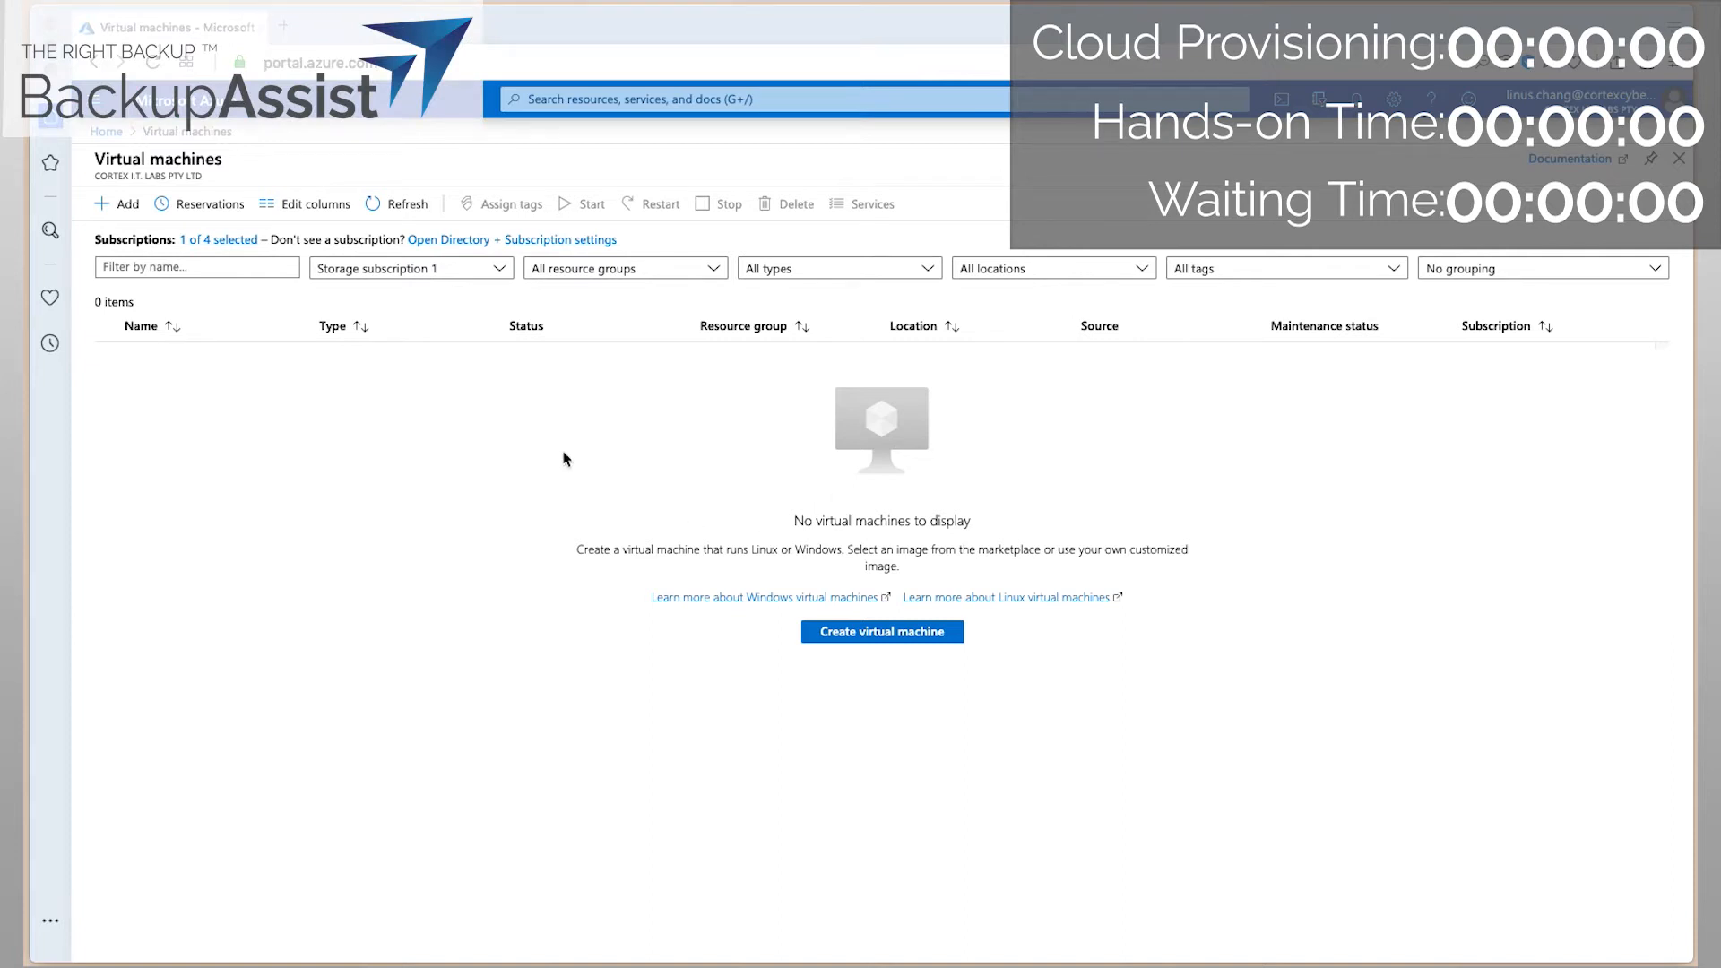
# Start a new VM named vmdr-downloader in resource group erchallenge, region Australia East.
pyautogui.click(856, 632)
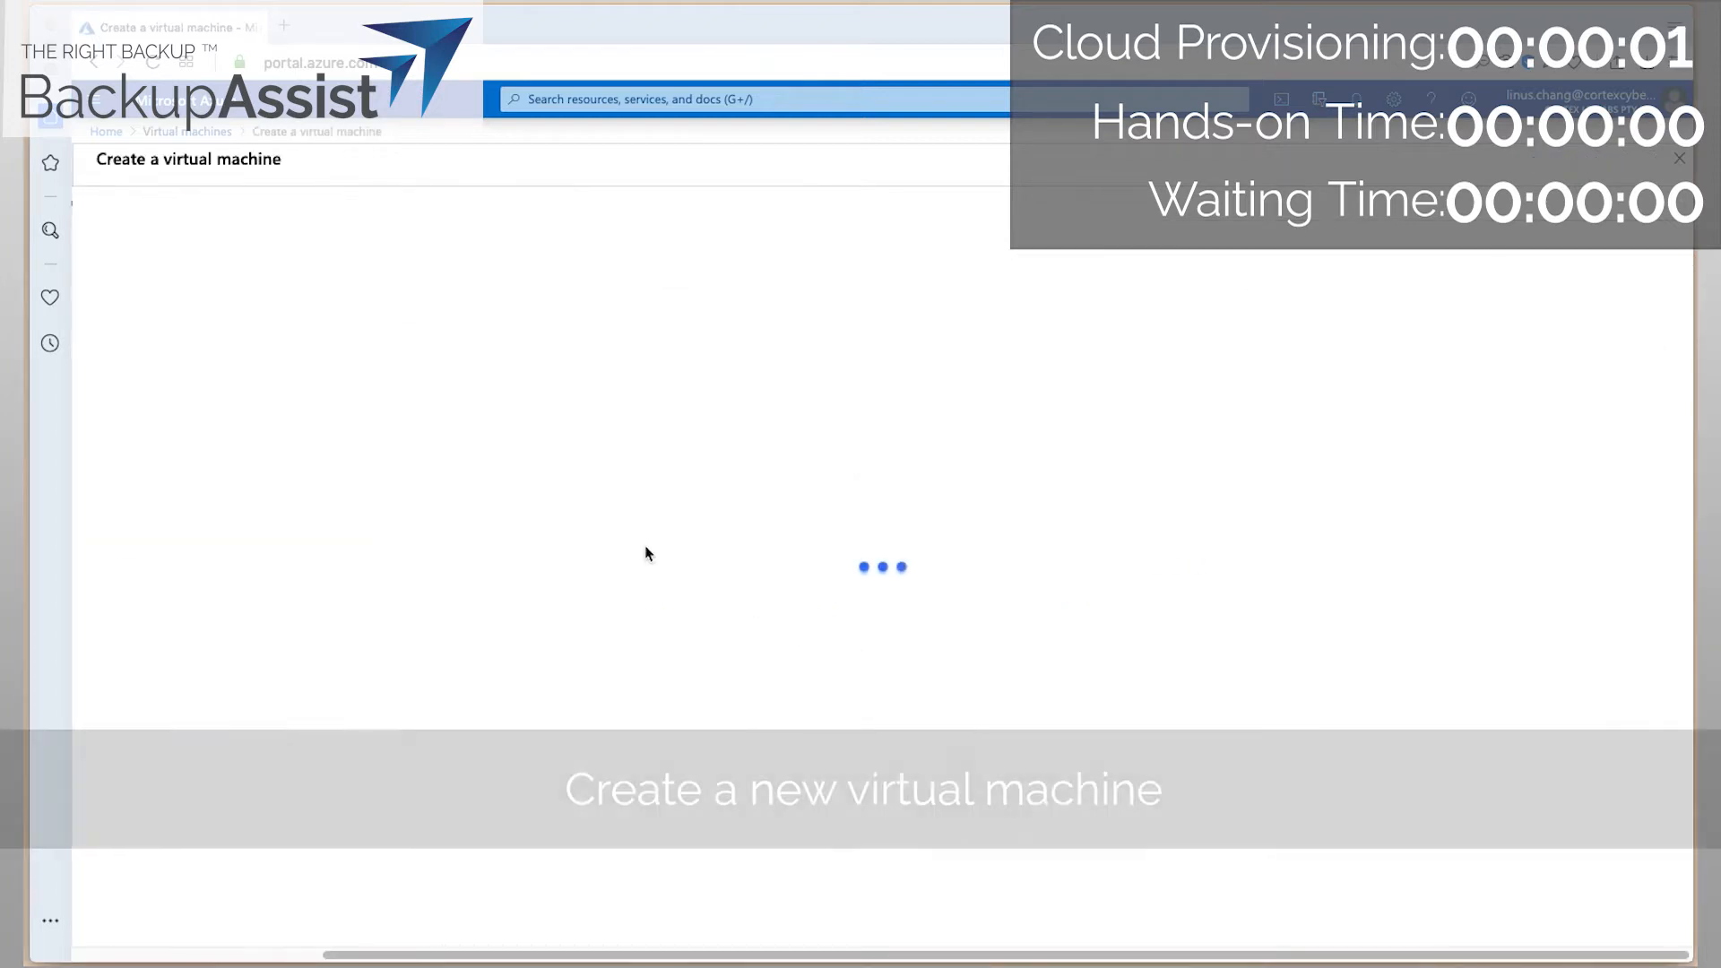
pyautogui.click(454, 451)
pyautogui.click(392, 518)
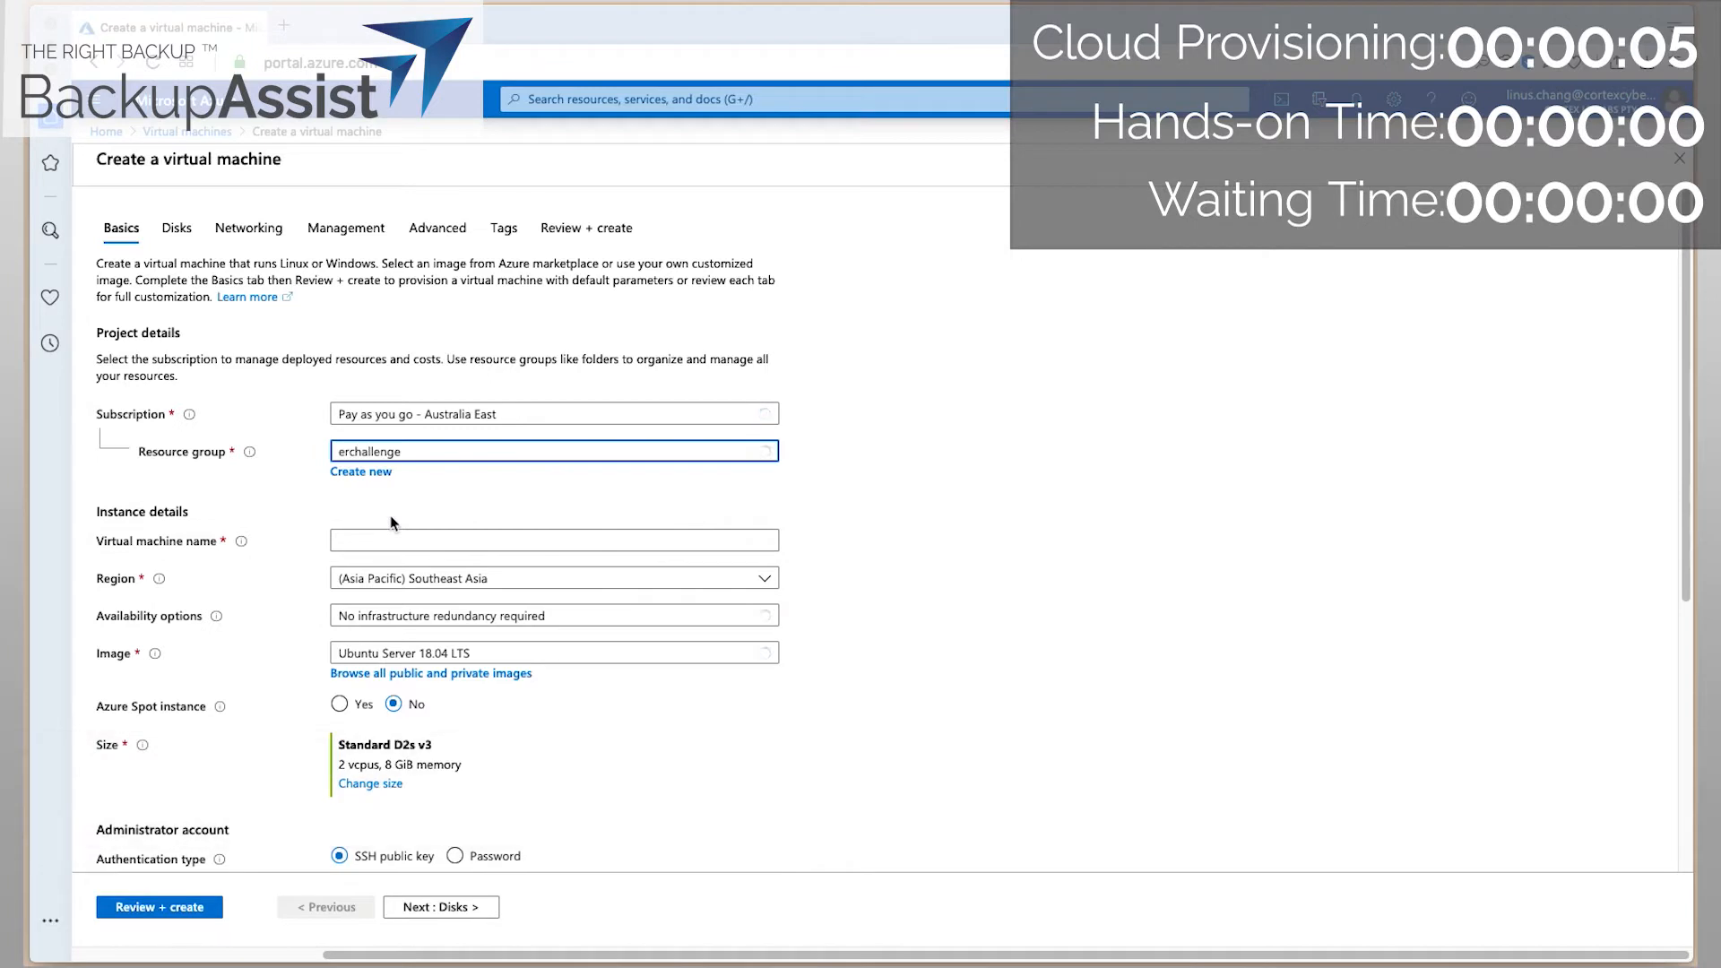
pyautogui.click(374, 541)
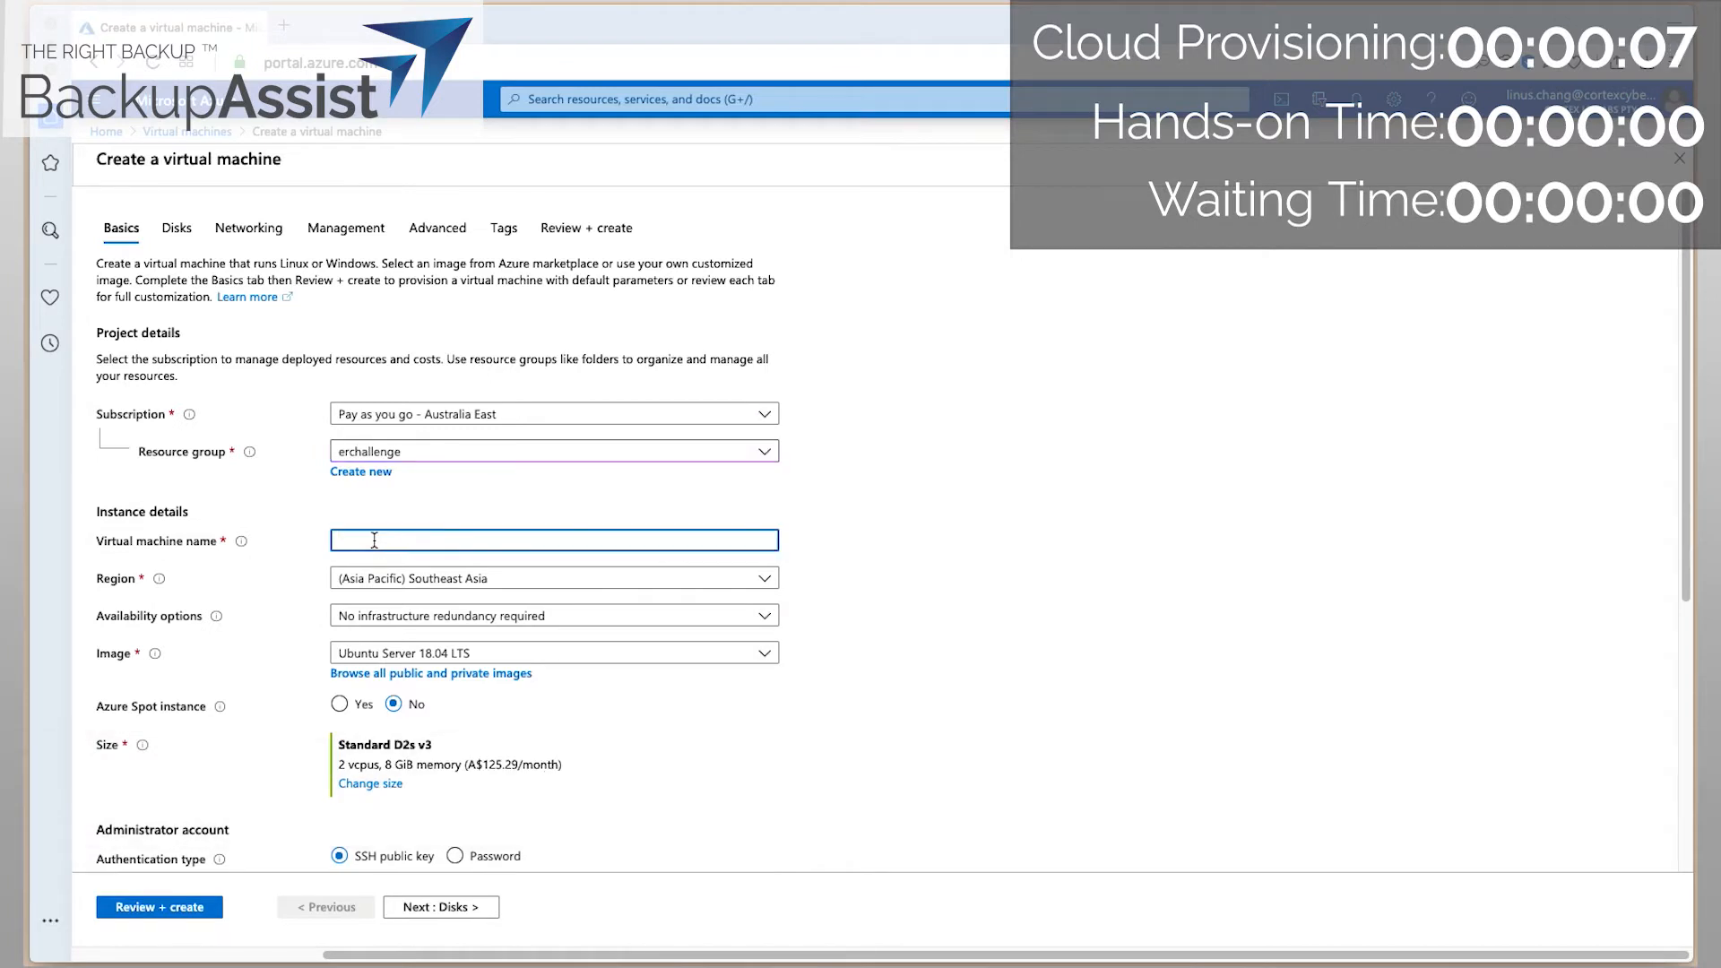
pyautogui.write('vmdr-downla')
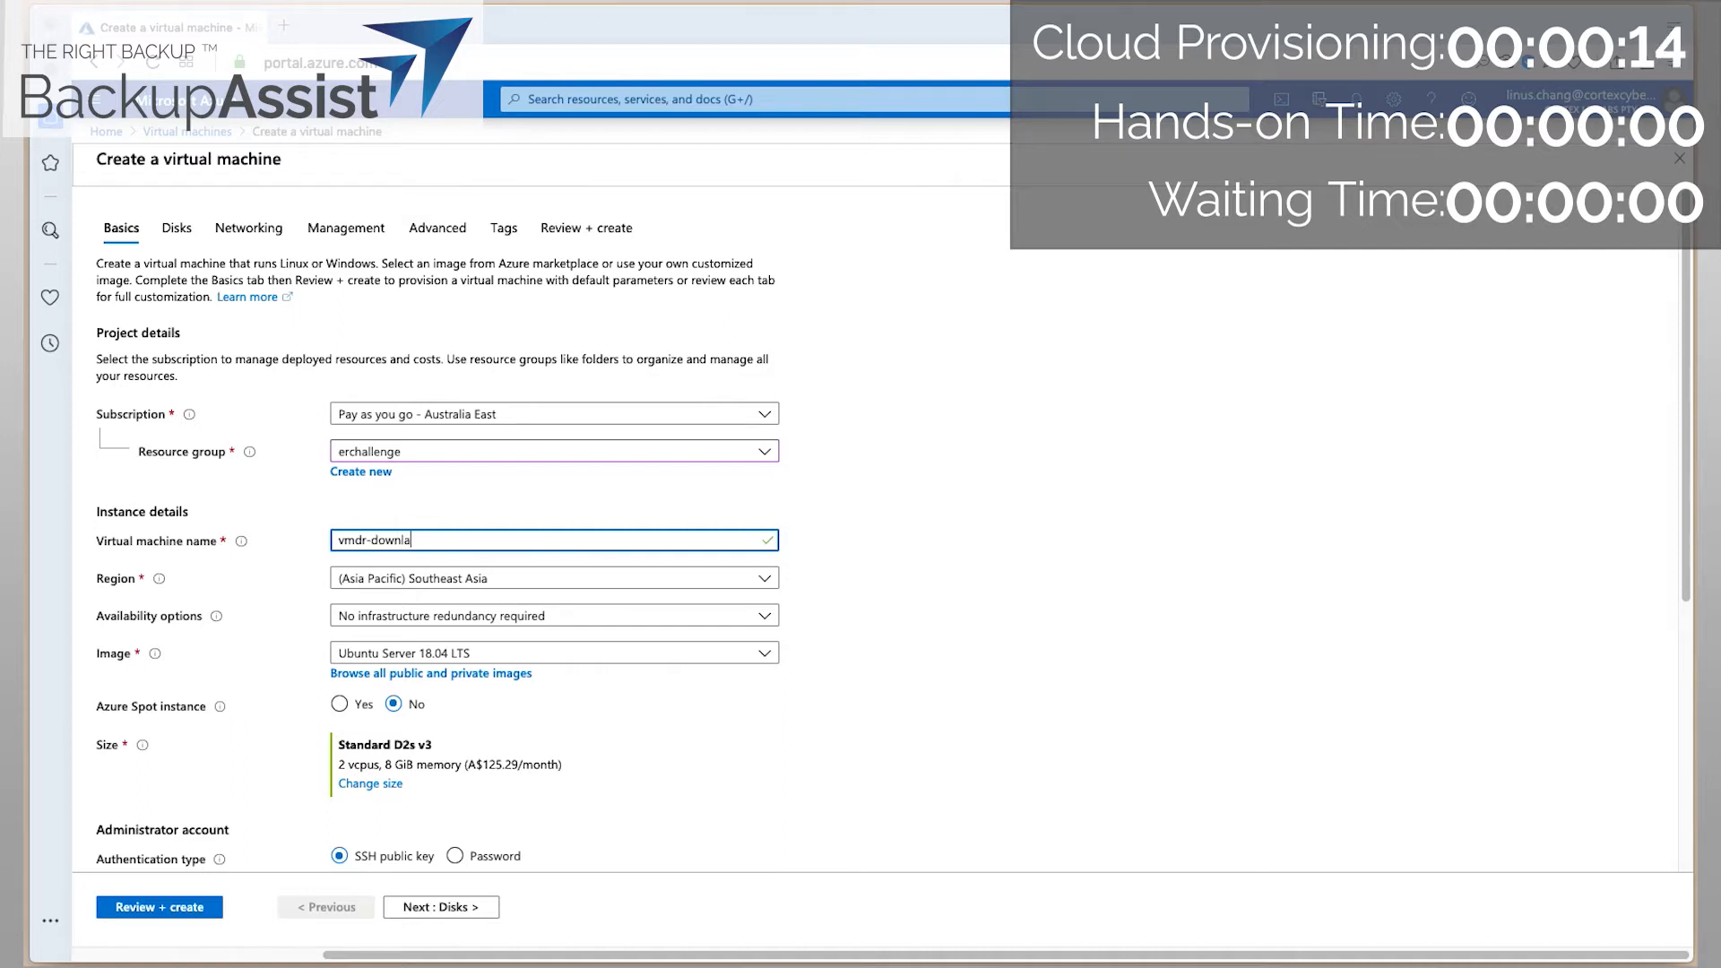
pyautogui.press('BackSpace')
pyautogui.write('oader')
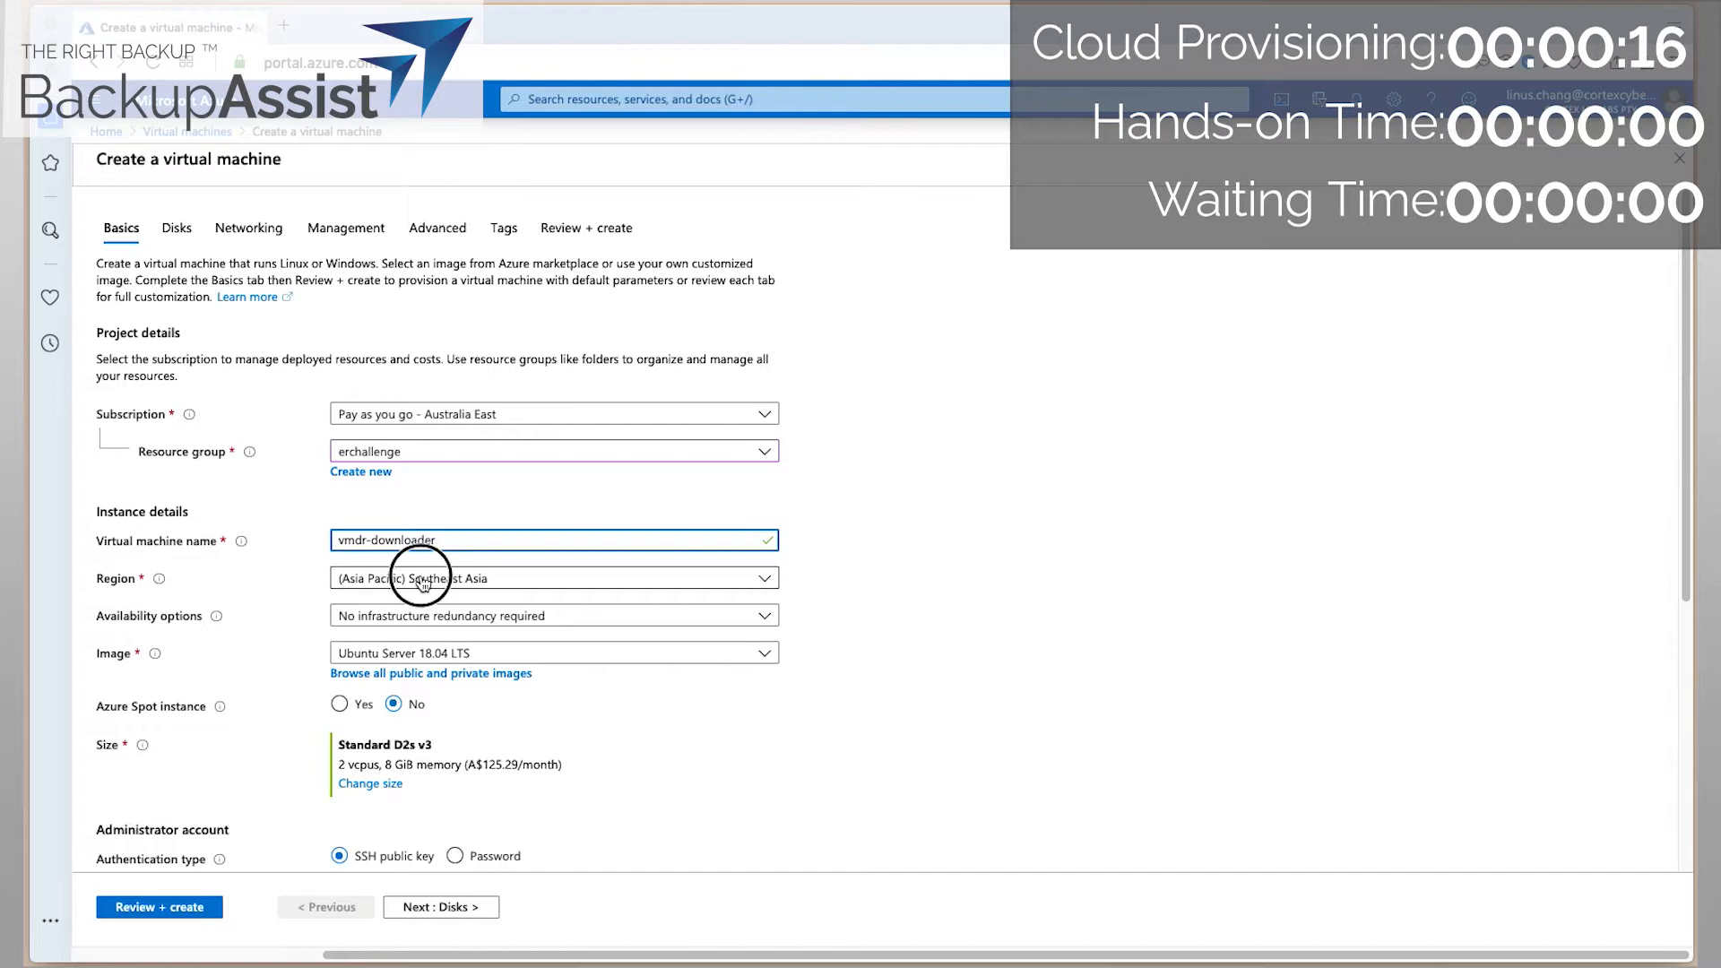
pyautogui.click(422, 581)
pyautogui.click(521, 318)
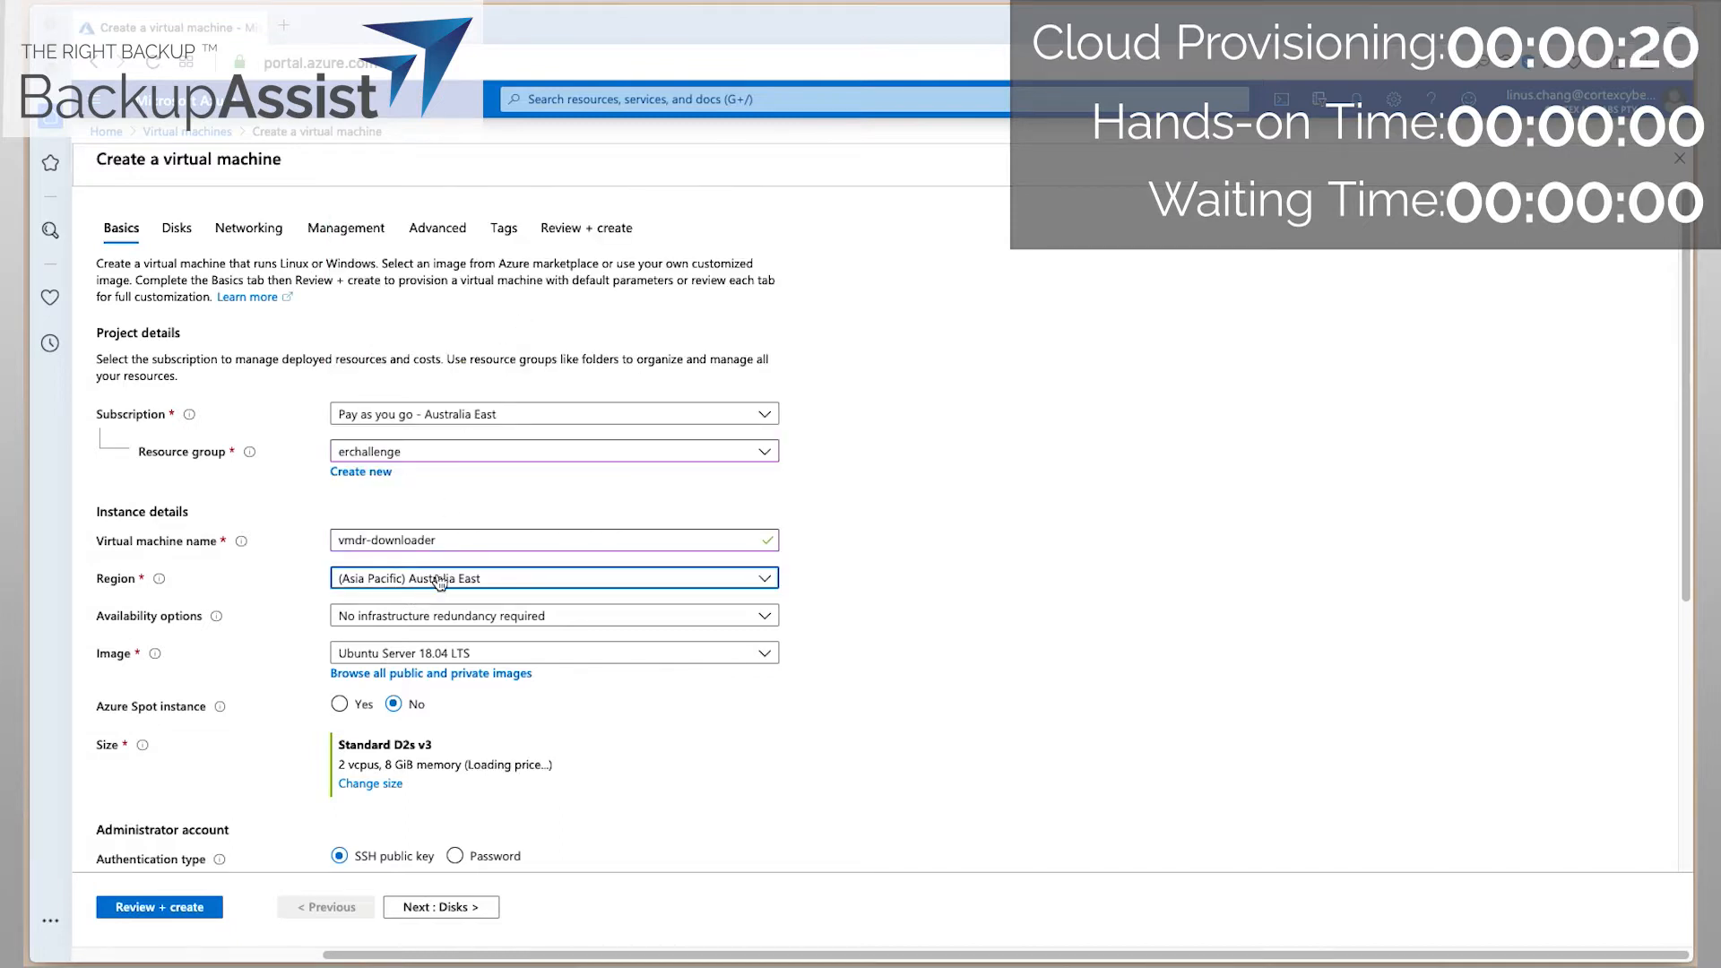
# Choose the Windows Server 2019 Datacenter image and the D64_v3 VM size.
pyautogui.click(495, 652)
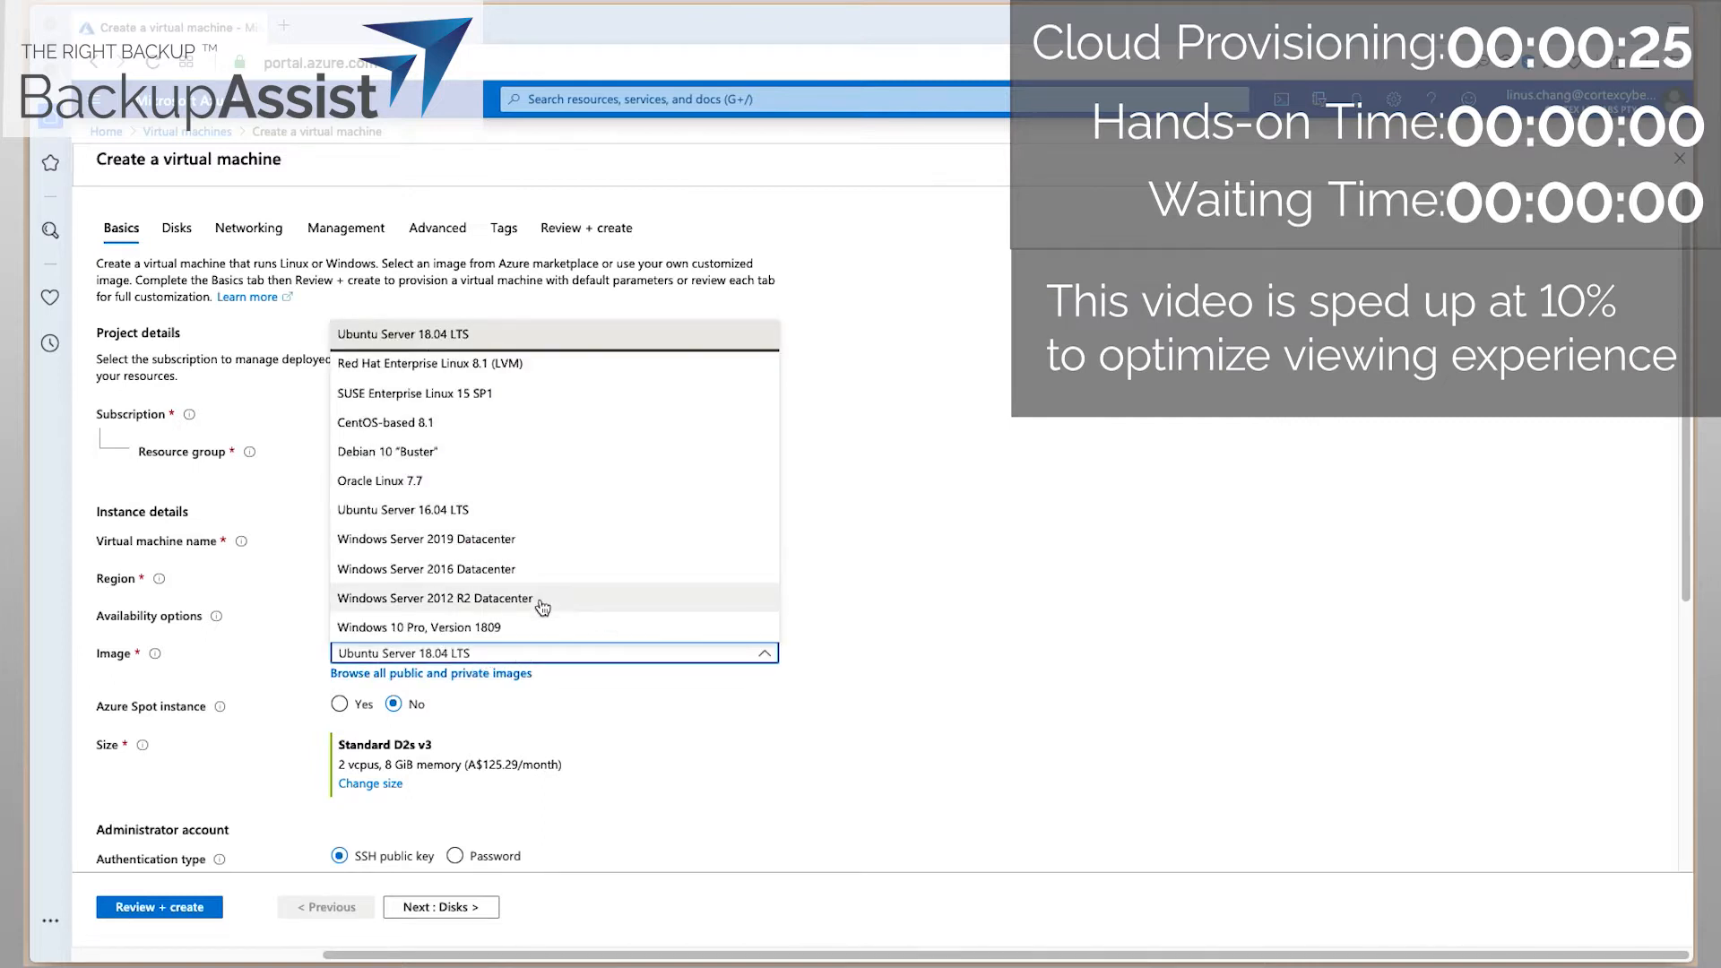
pyautogui.click(525, 538)
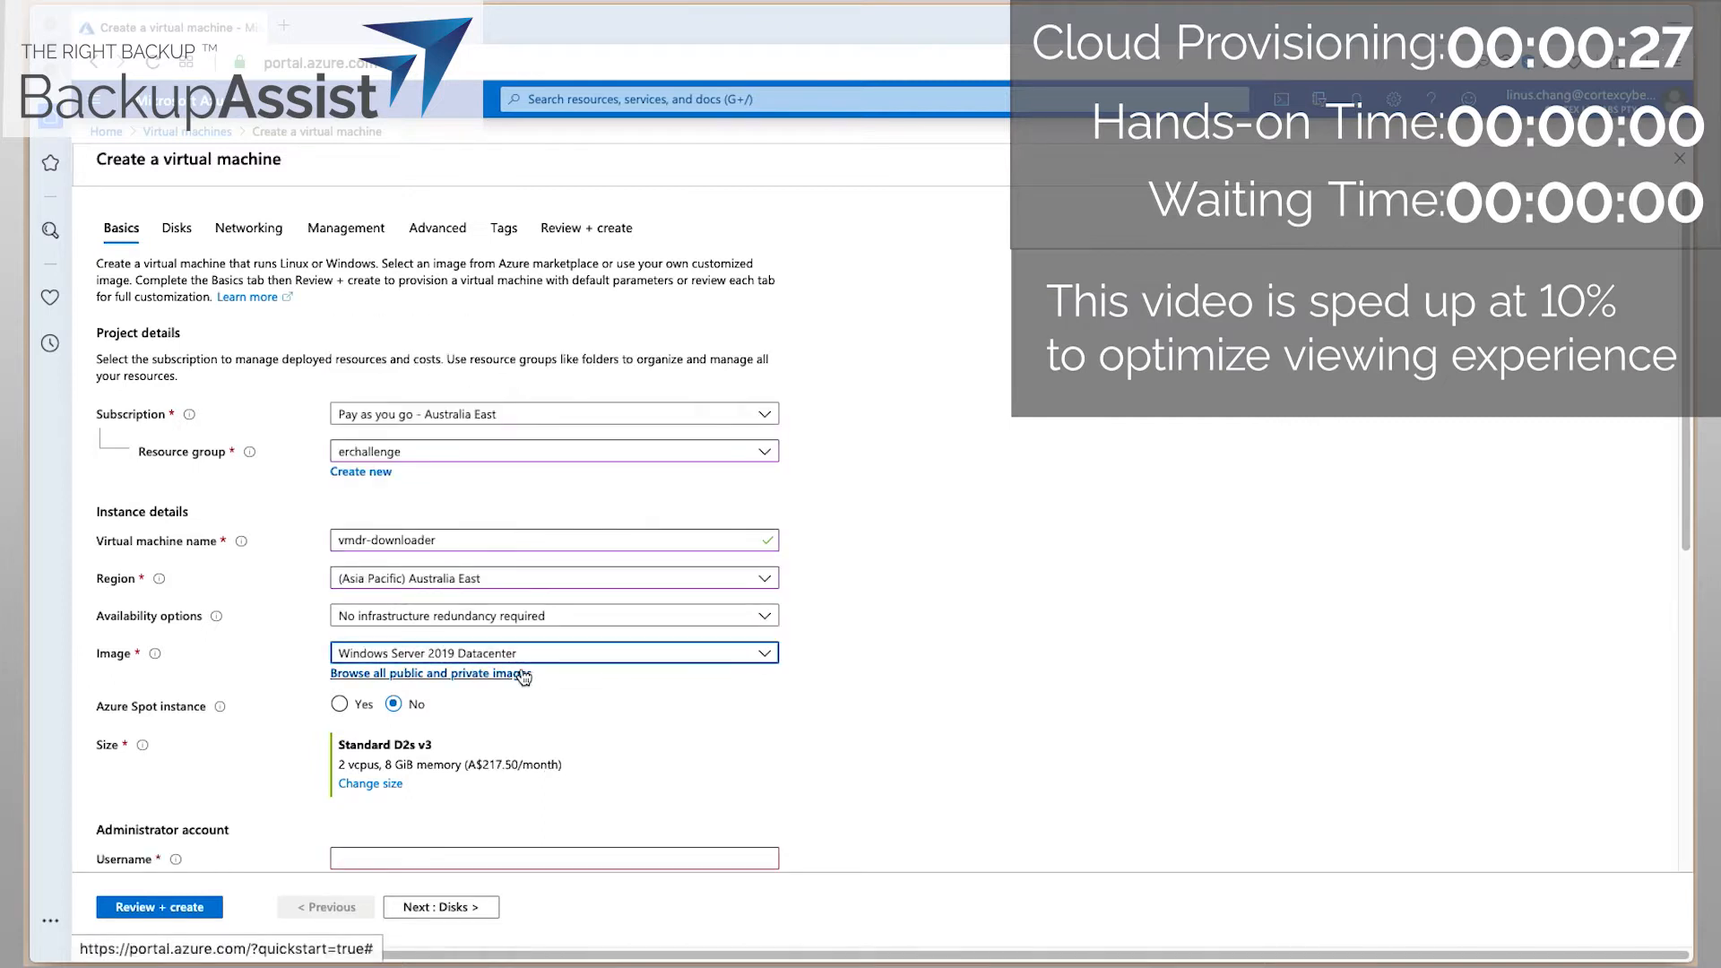
pyautogui.click(385, 785)
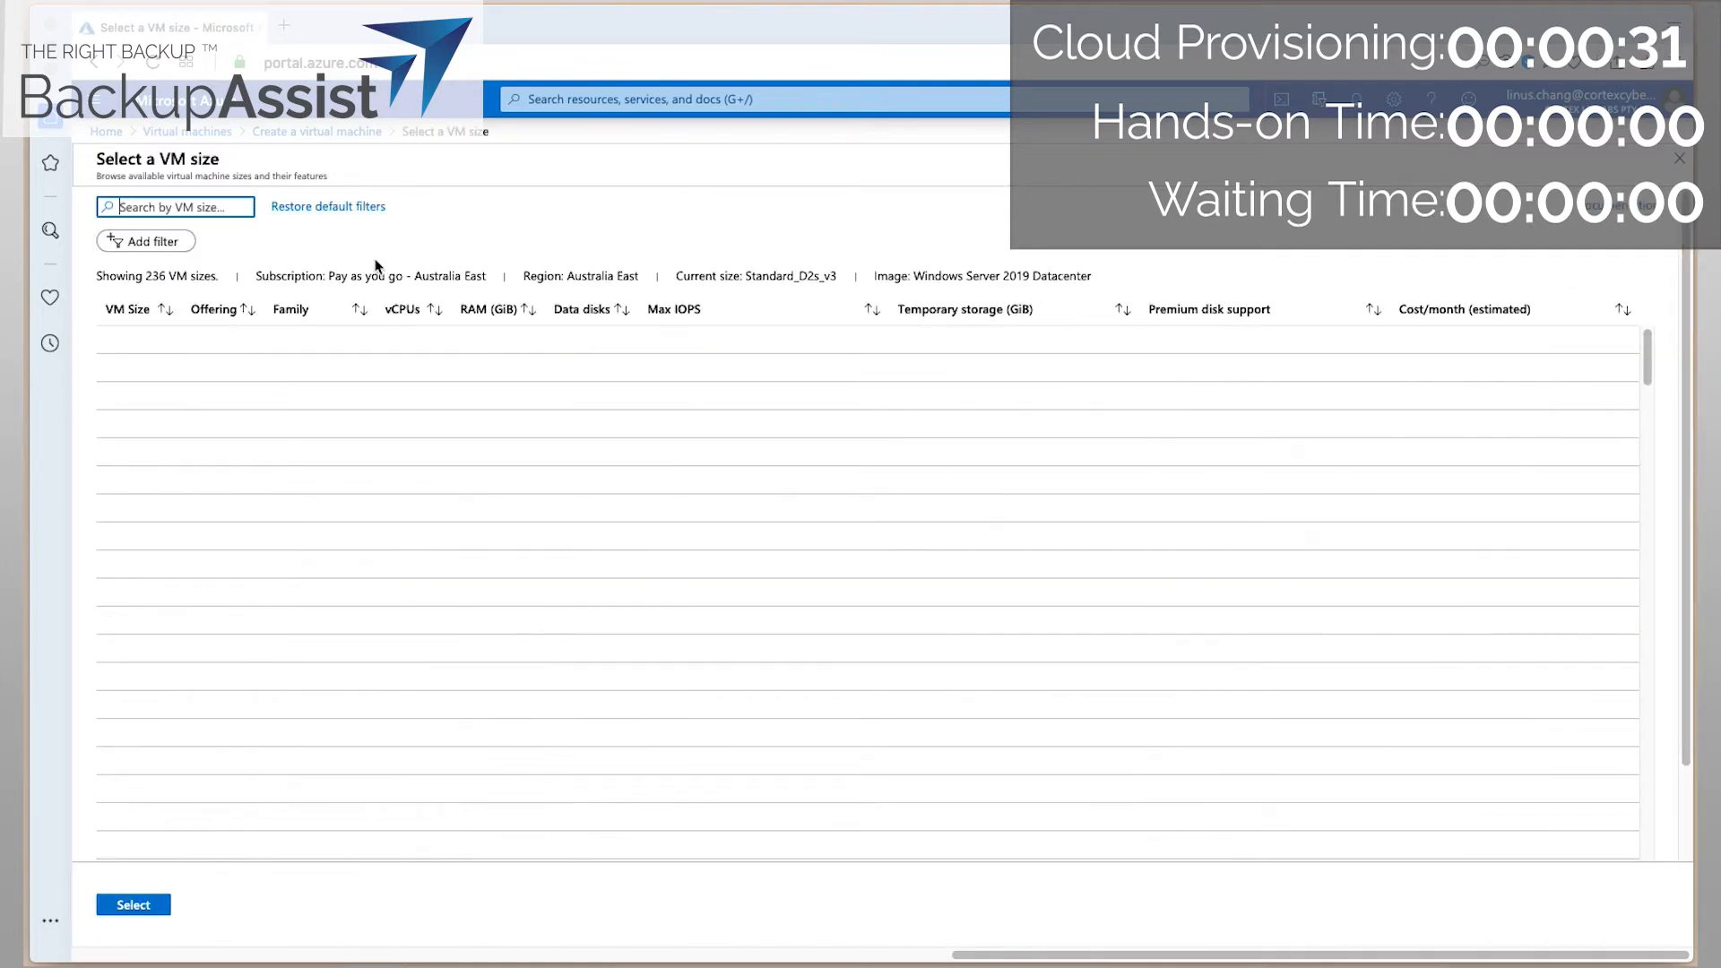
pyautogui.write('d')
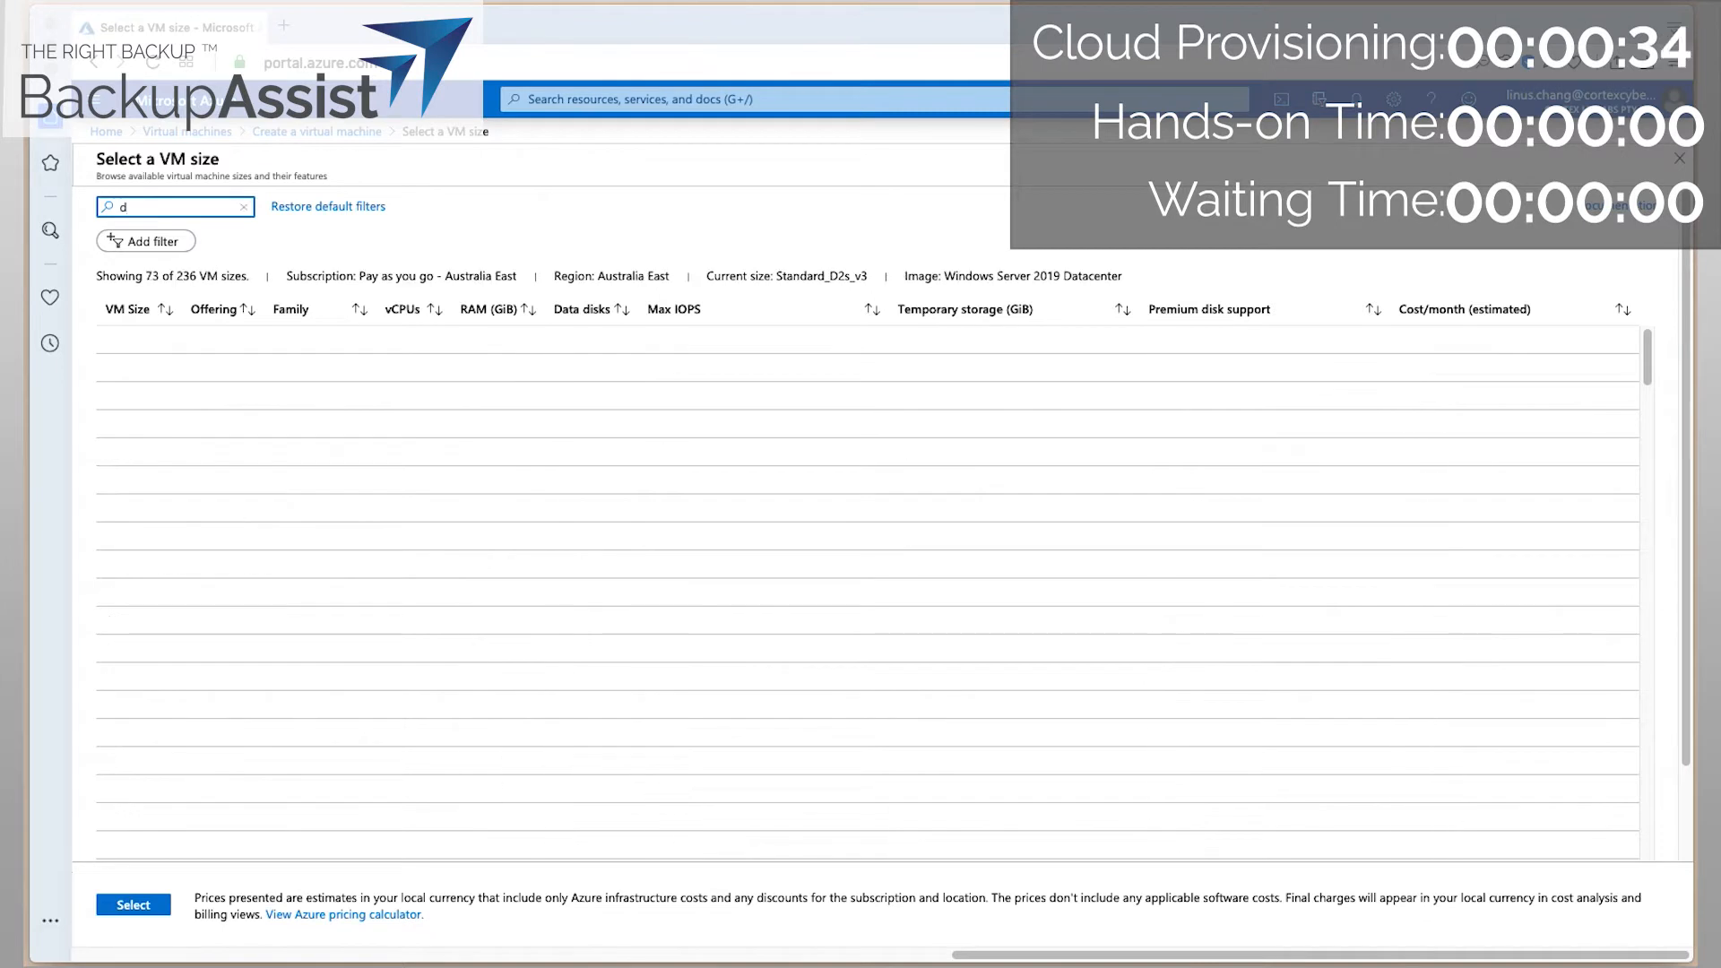
pyautogui.write('64')
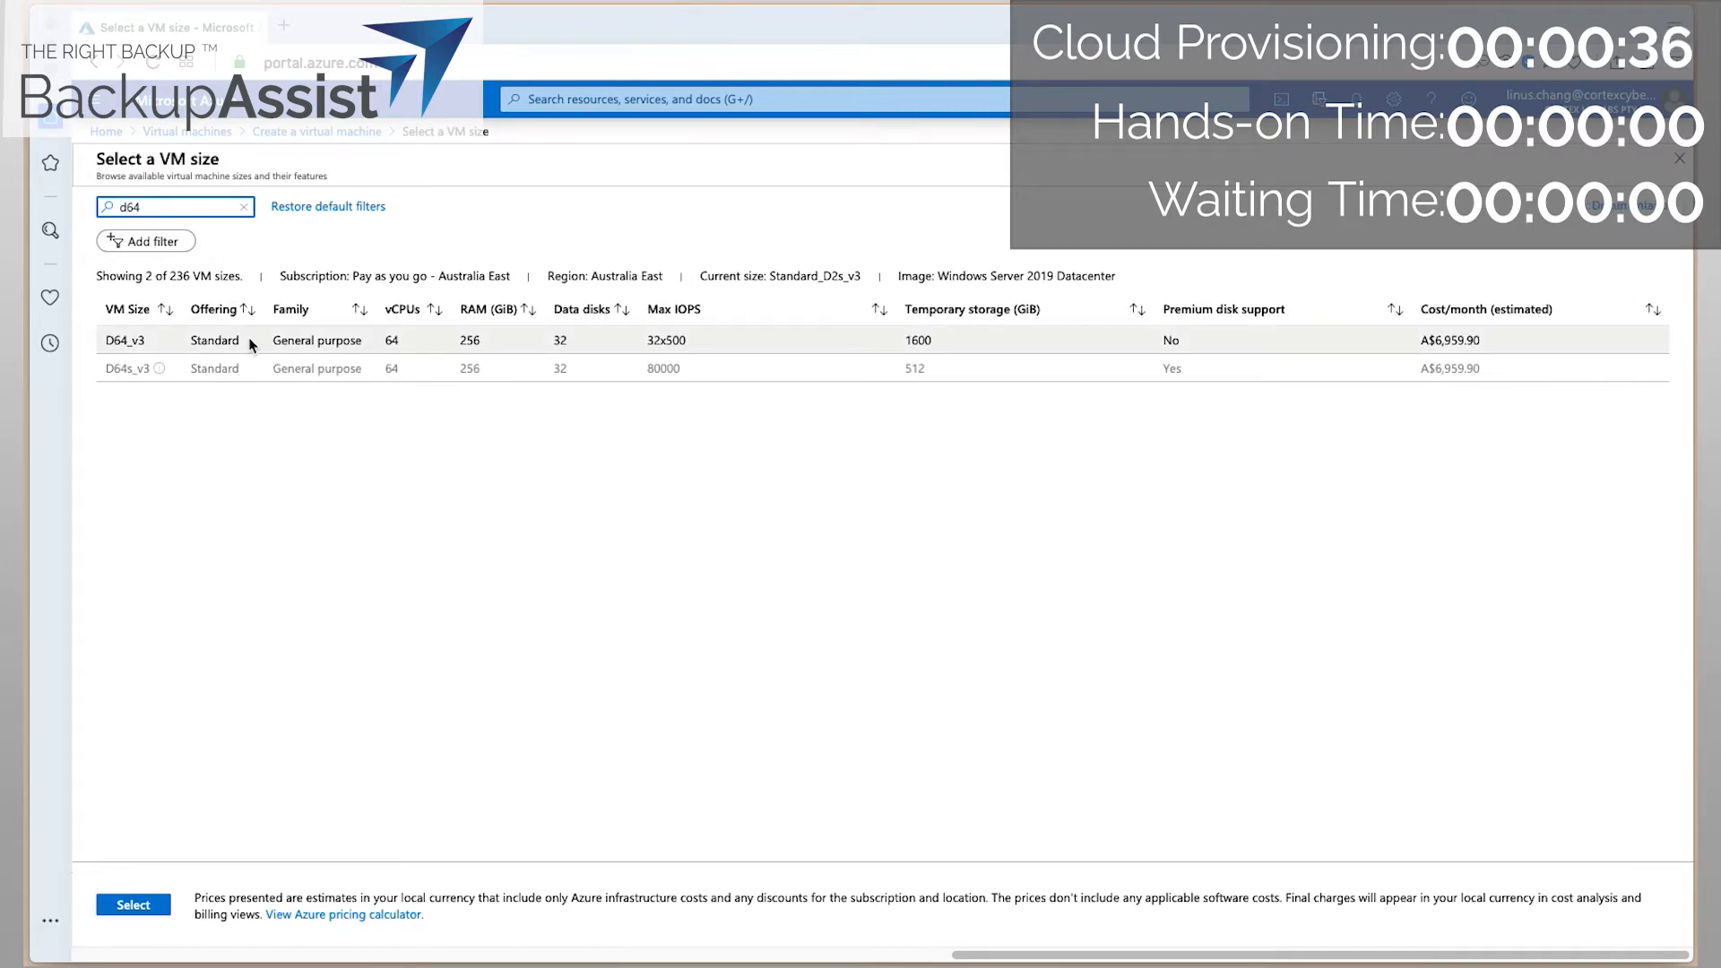
pyautogui.click(249, 339)
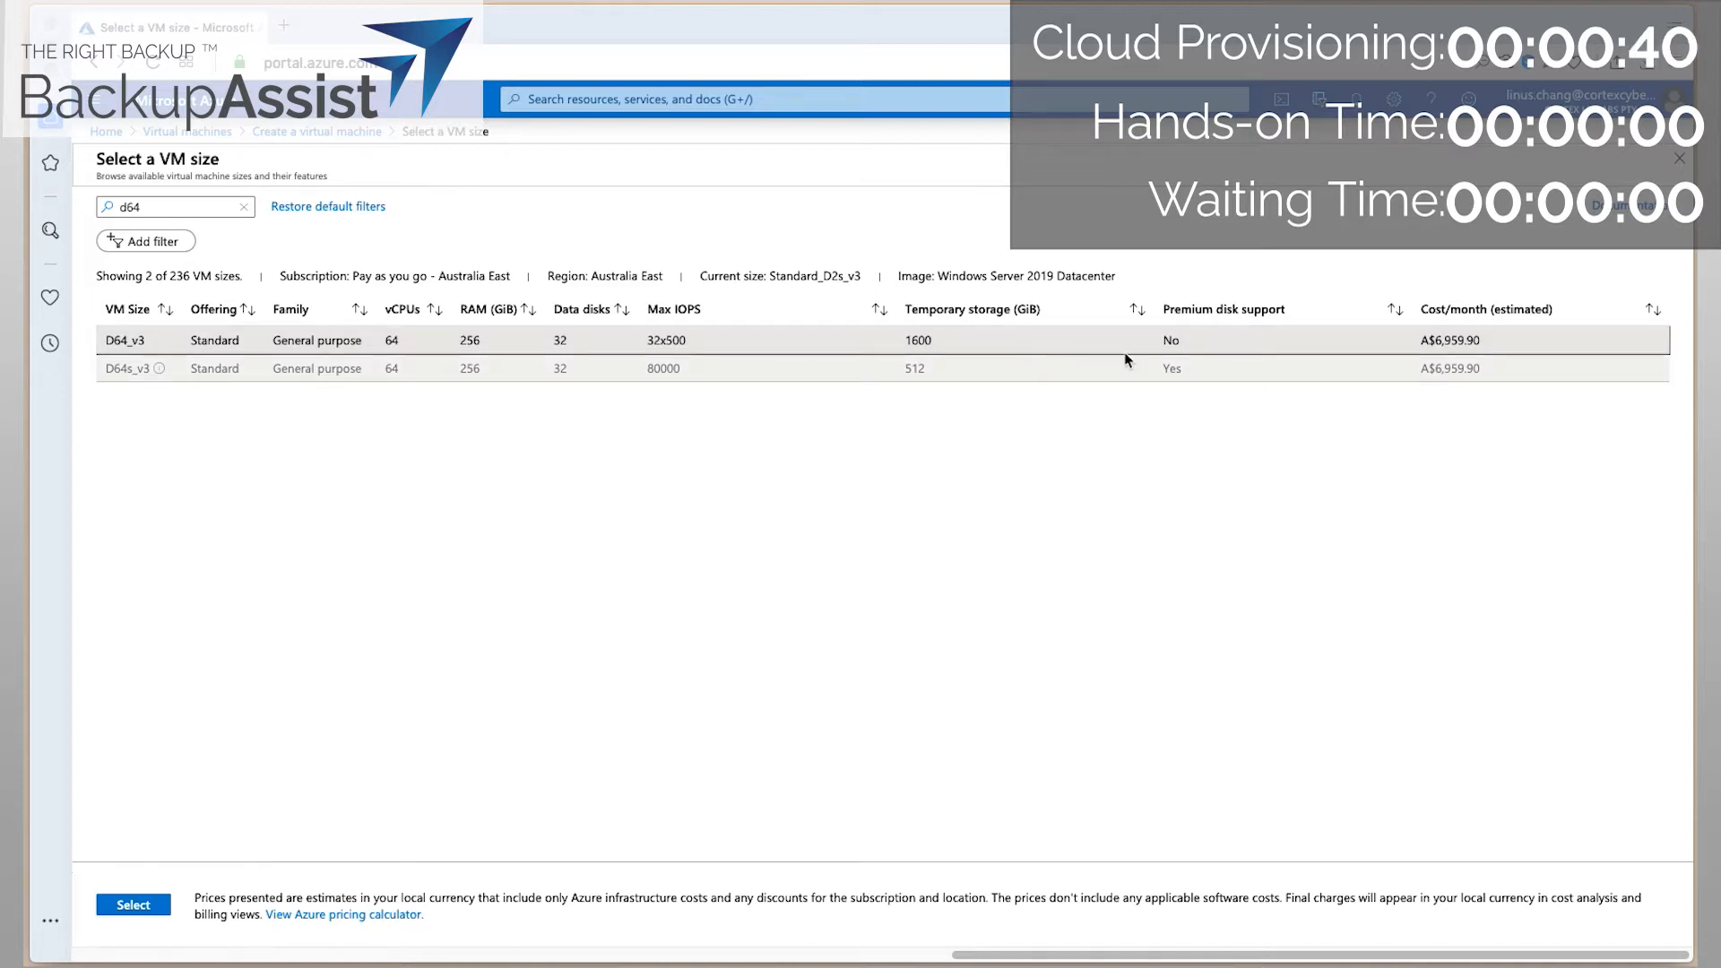
pyautogui.click(136, 906)
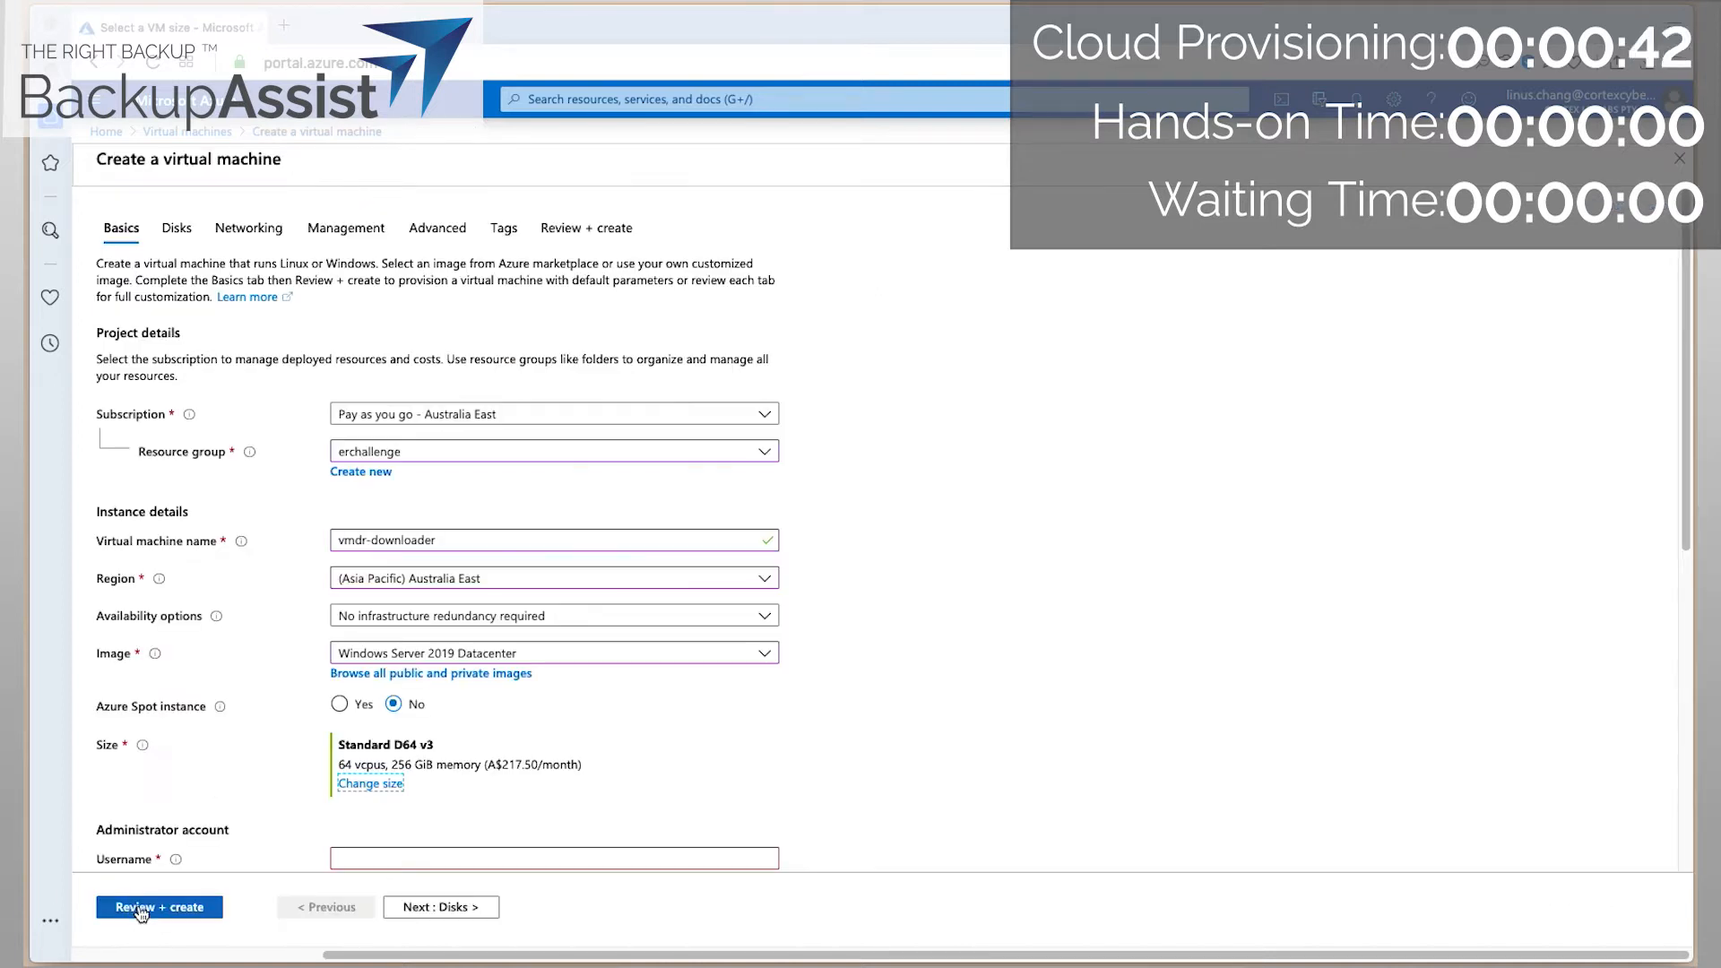
# Enter the administrator username, then the password and its confirmation.
pyautogui.scroll(-2, 864, 724)
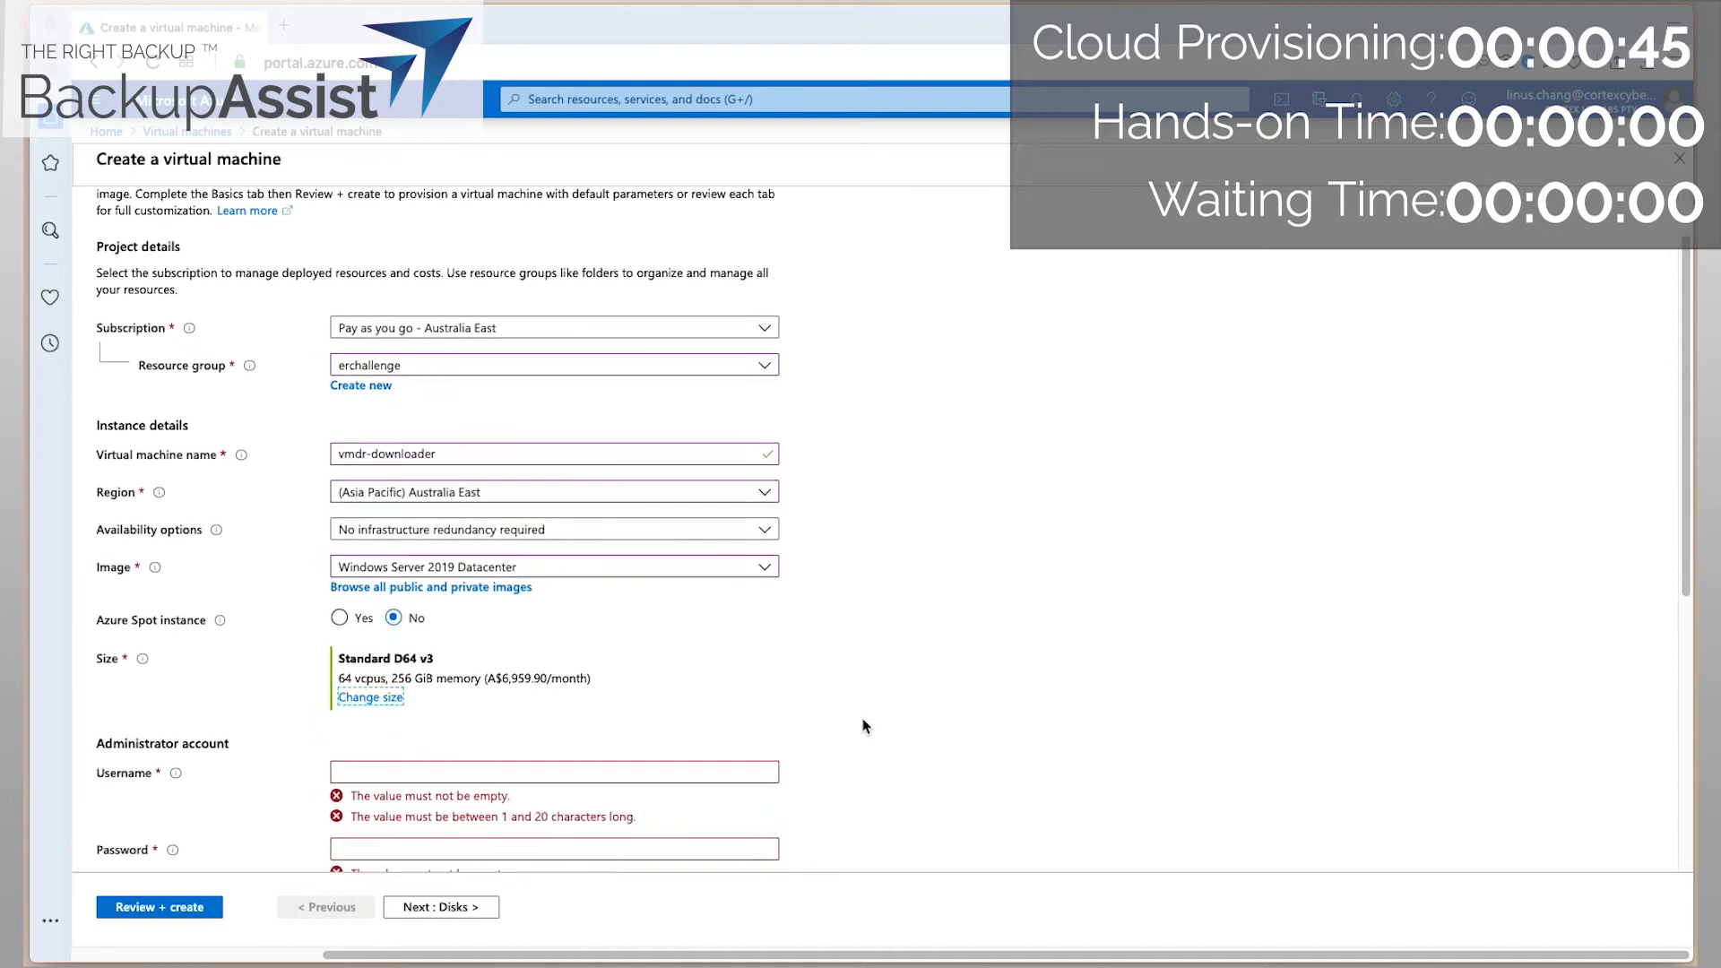
pyautogui.scroll(-4, 864, 724)
pyautogui.click(435, 461)
pyautogui.write('linus')
pyautogui.press('Tab')
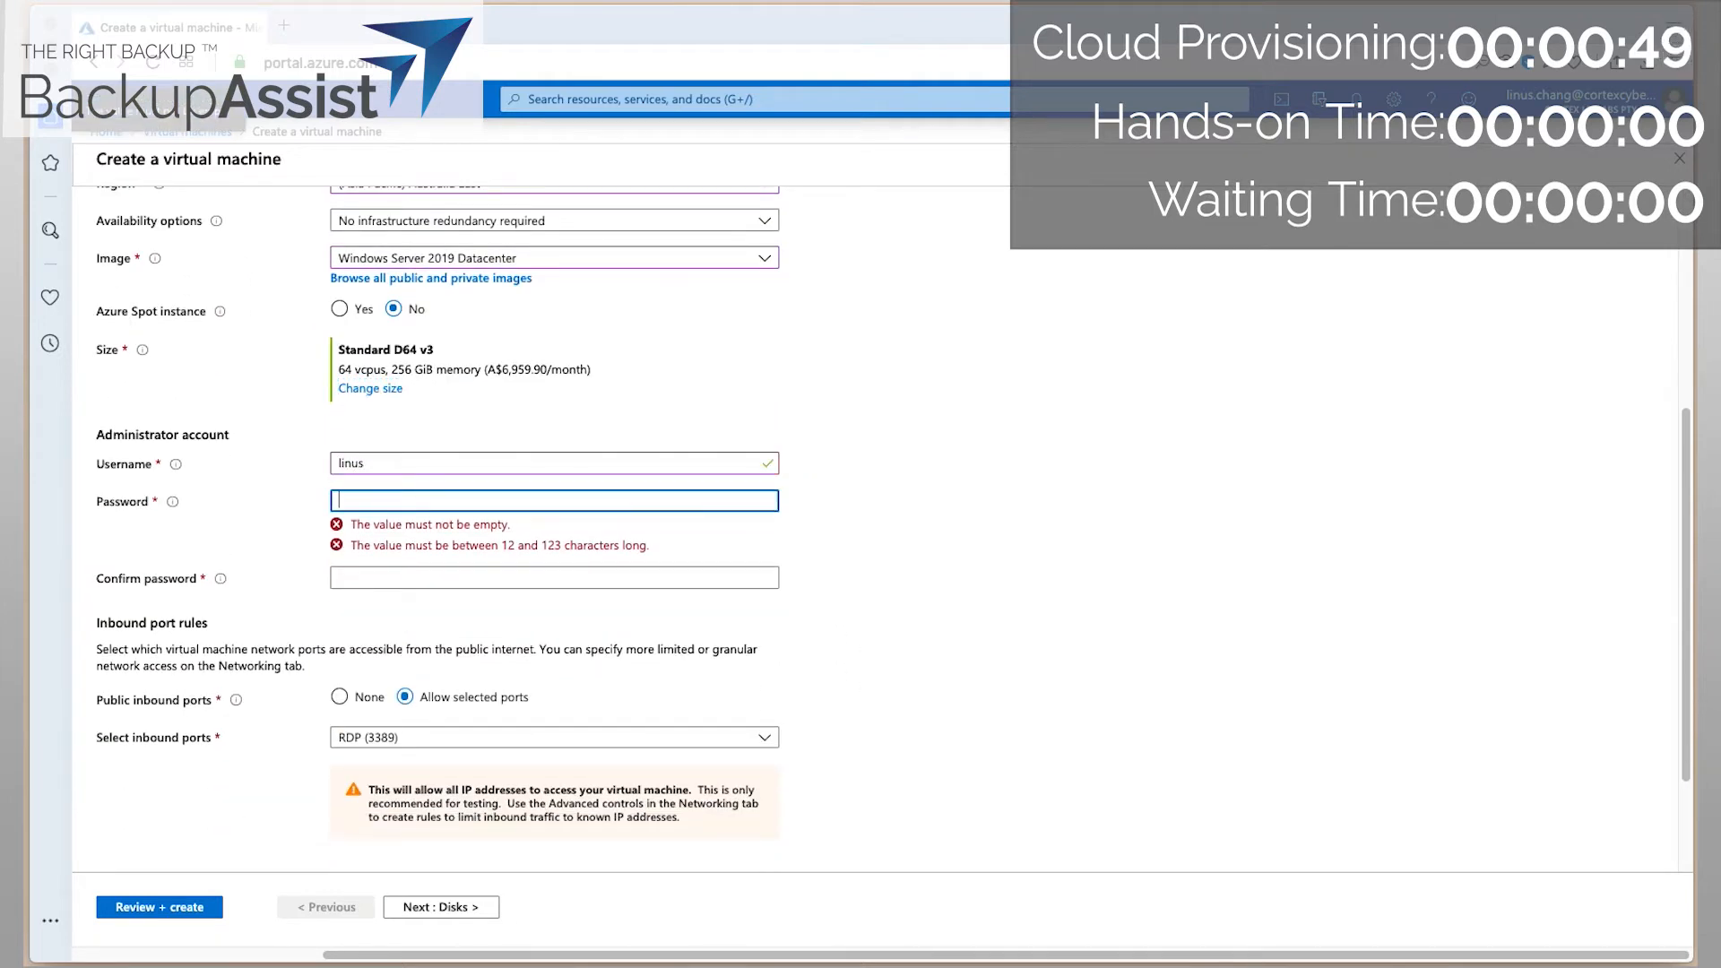
pyautogui.write('************')
pyautogui.press('Tab')
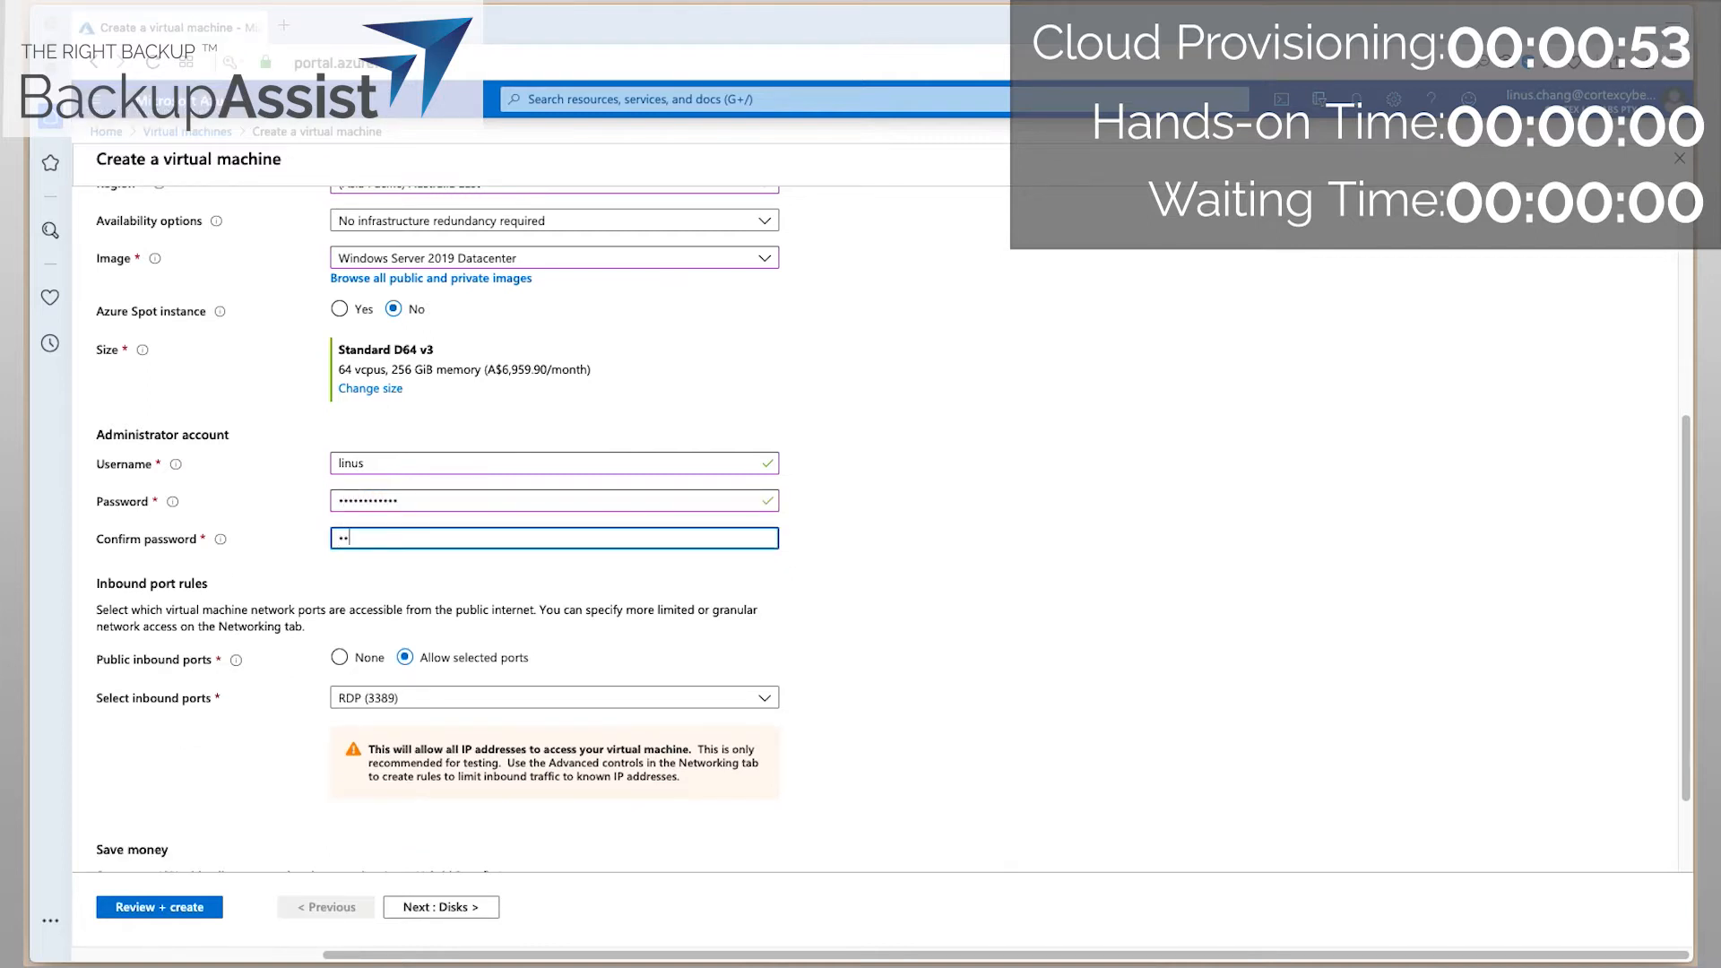
pyautogui.write('********')
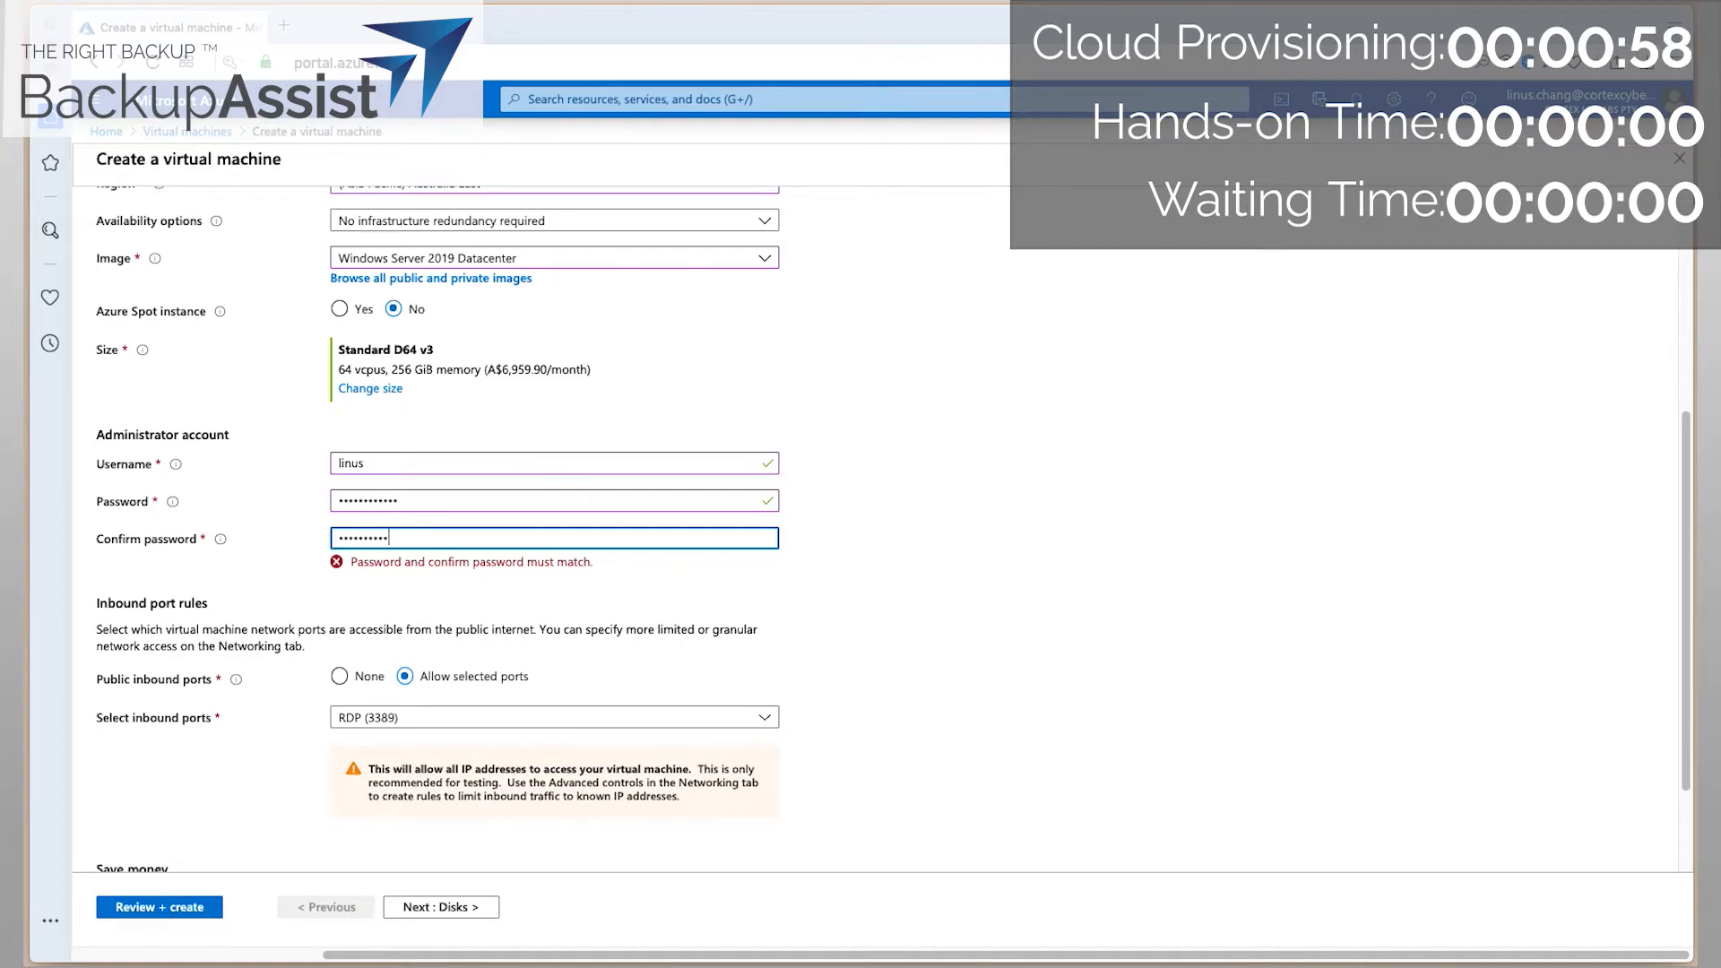
pyautogui.write('*')
# Move on to the Disks step and begin adding a new data disk.
pyautogui.scroll(-1, 565, 659)
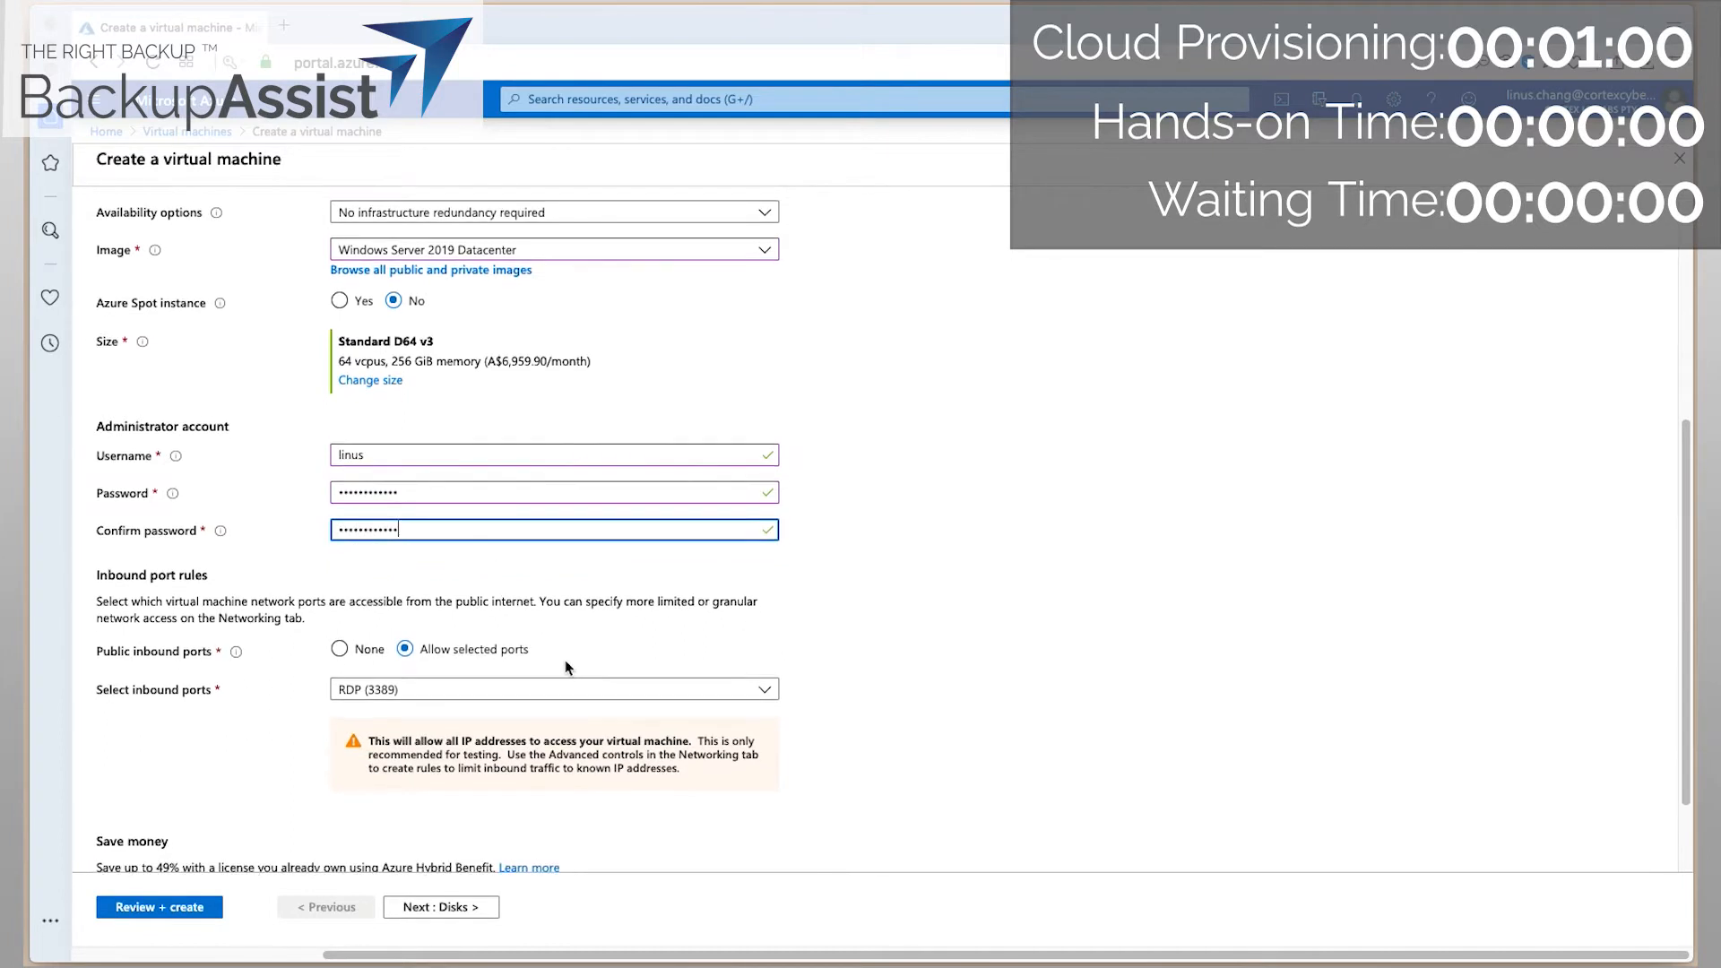
pyautogui.scroll(-1, 461, 676)
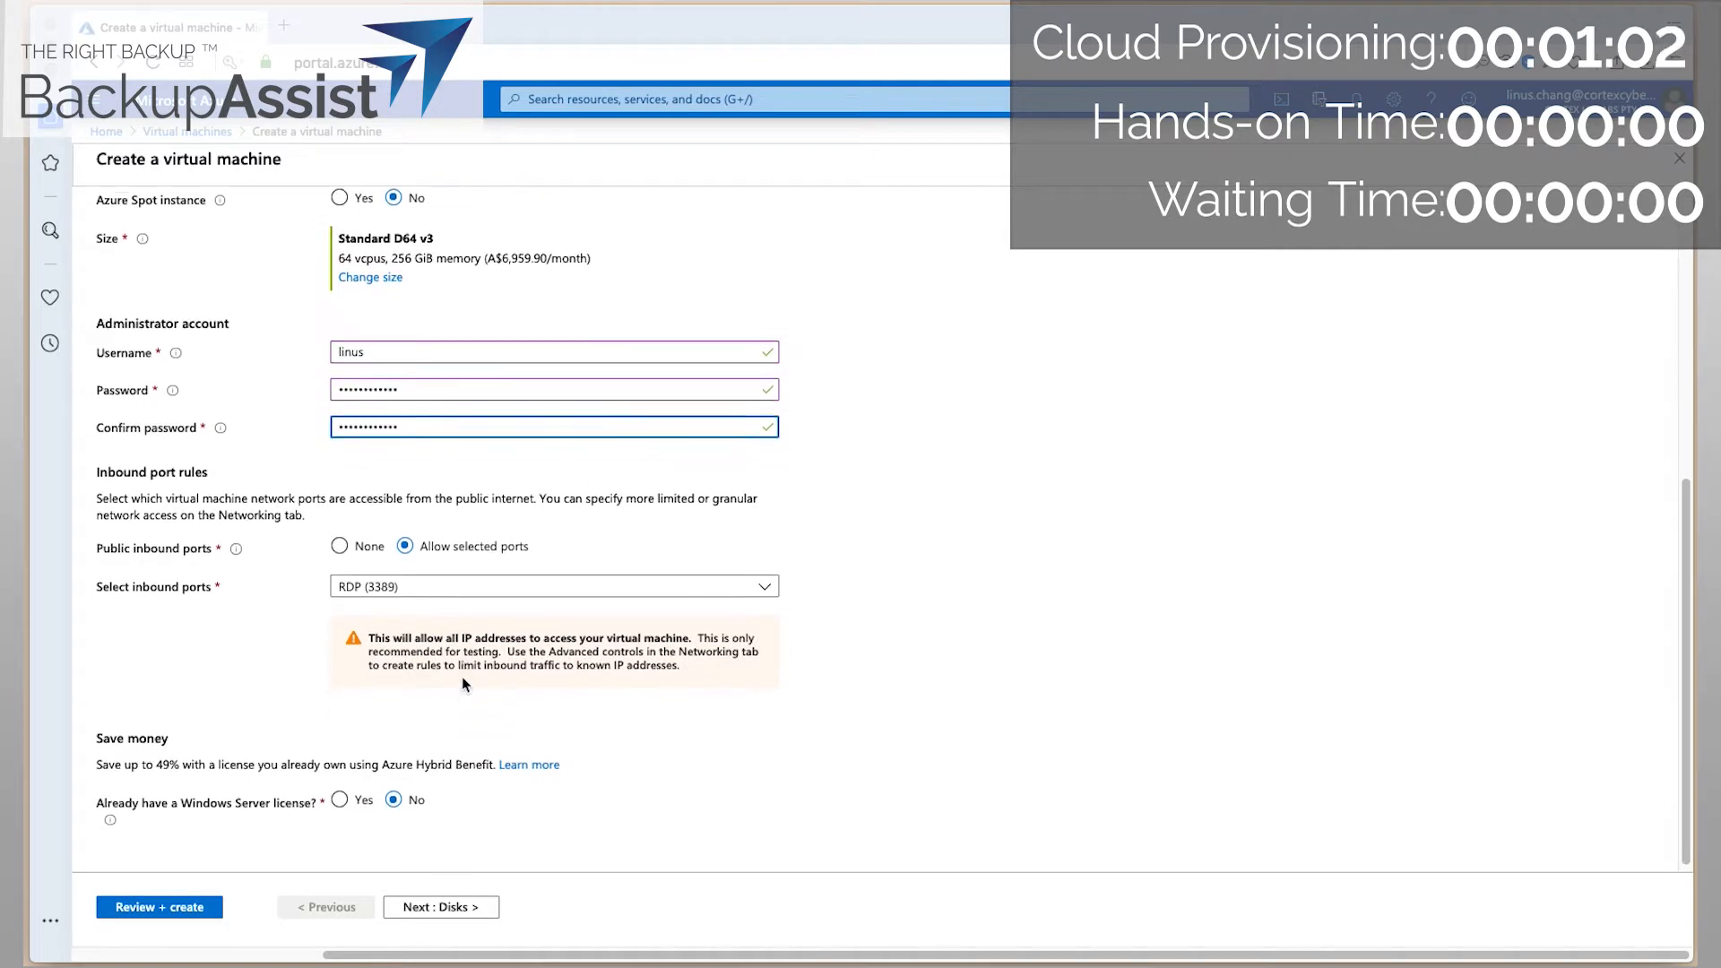
pyautogui.click(431, 907)
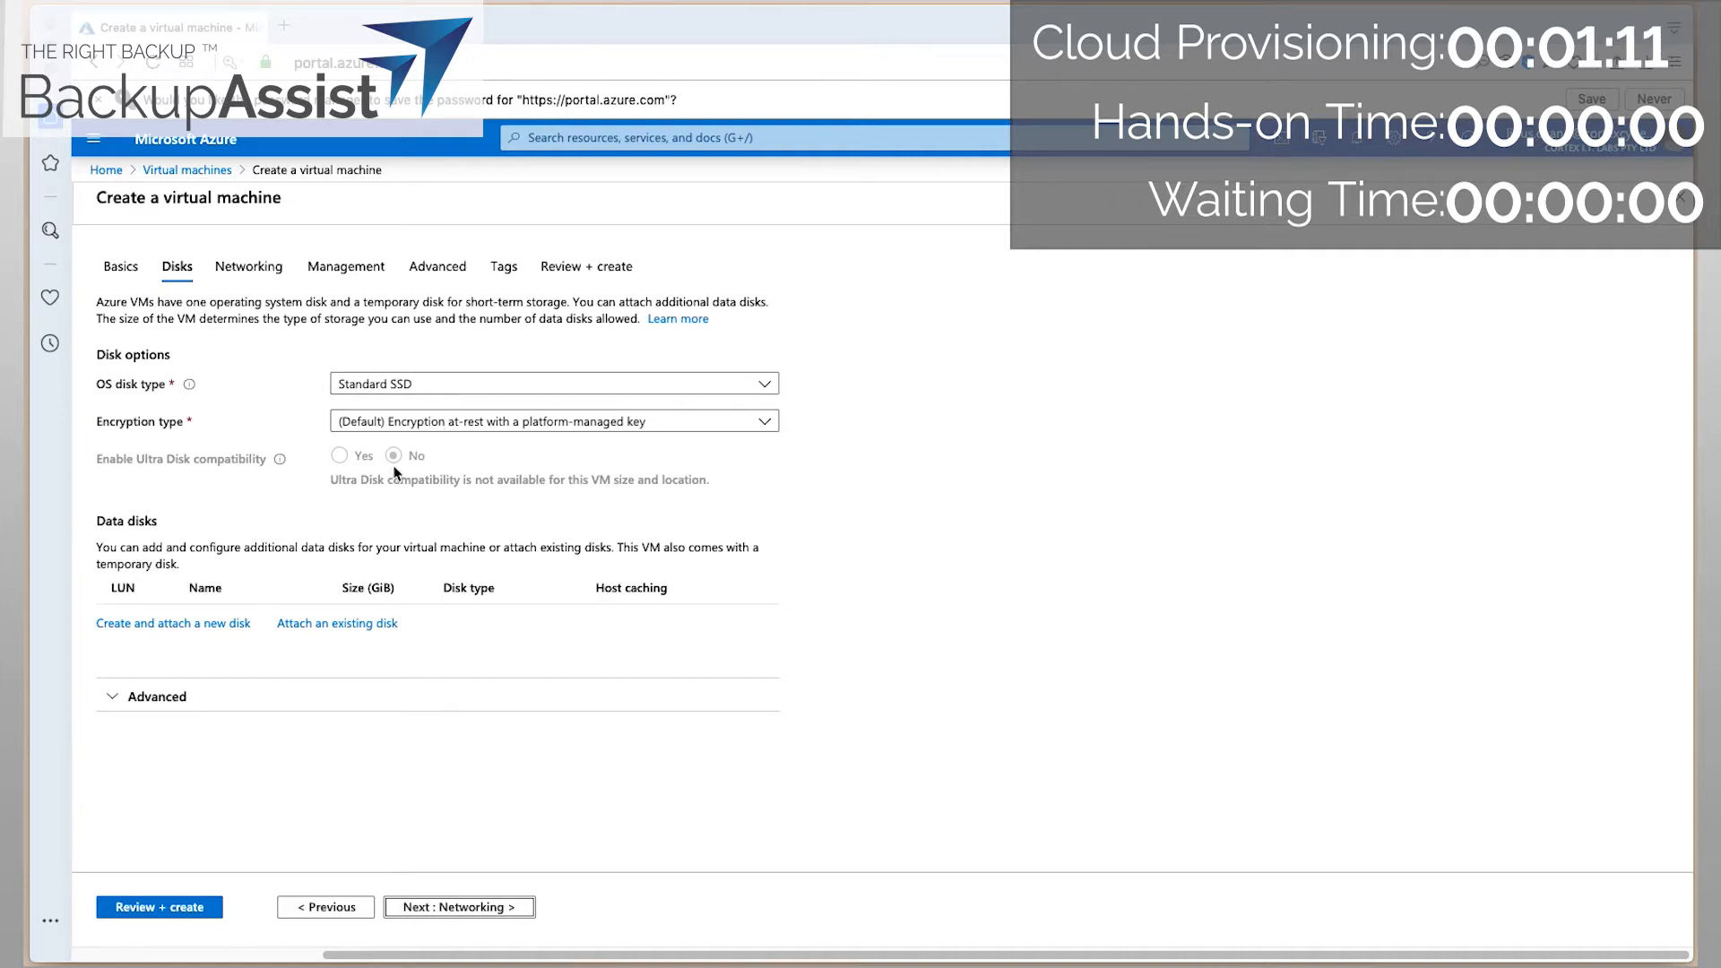
pyautogui.click(179, 623)
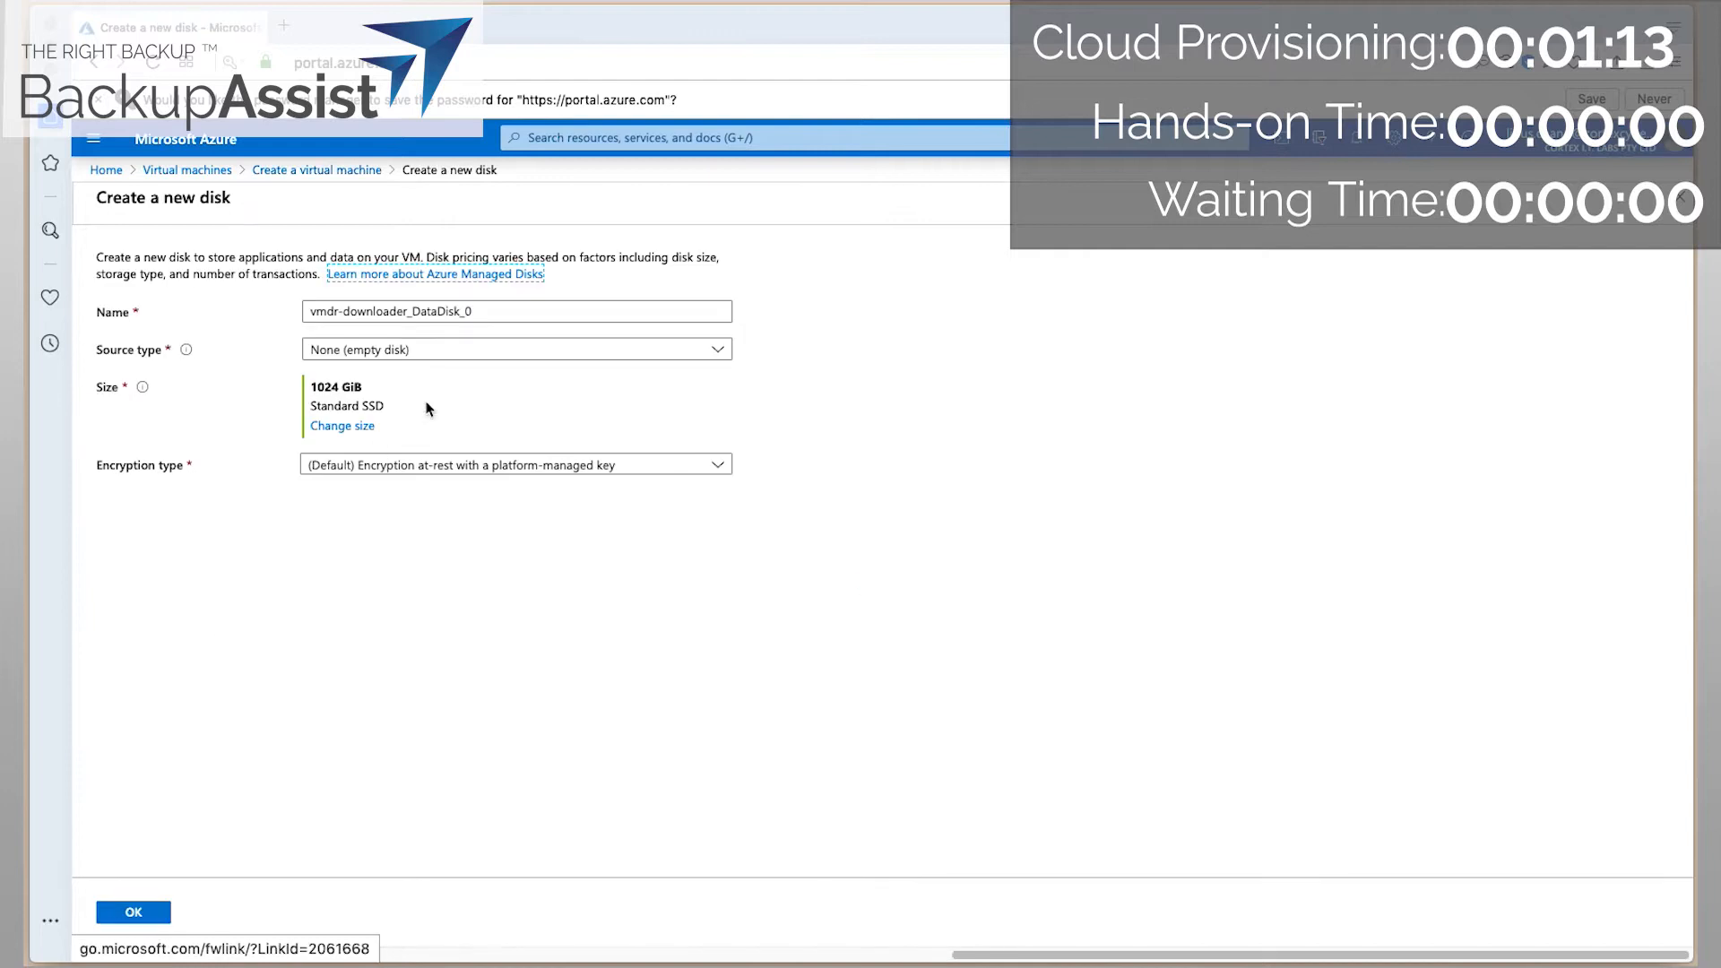
# Size the new Standard SSD data disk at 256 GiB and attach it to the VM.
pyautogui.click(358, 429)
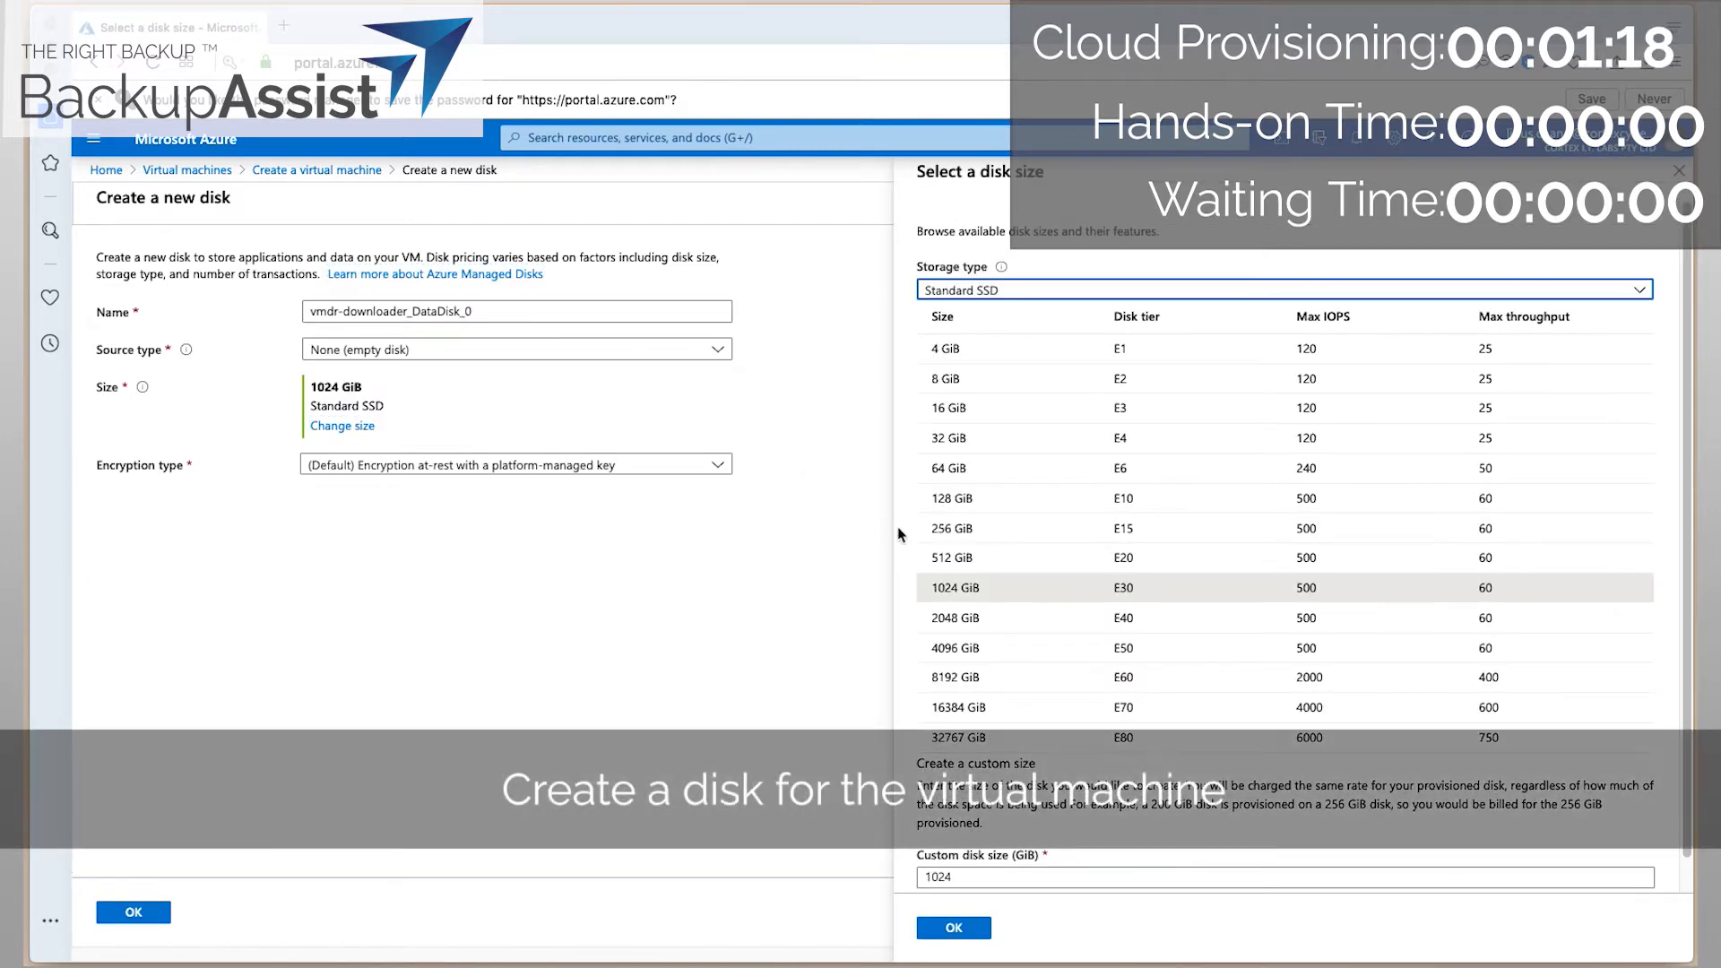
pyautogui.click(977, 502)
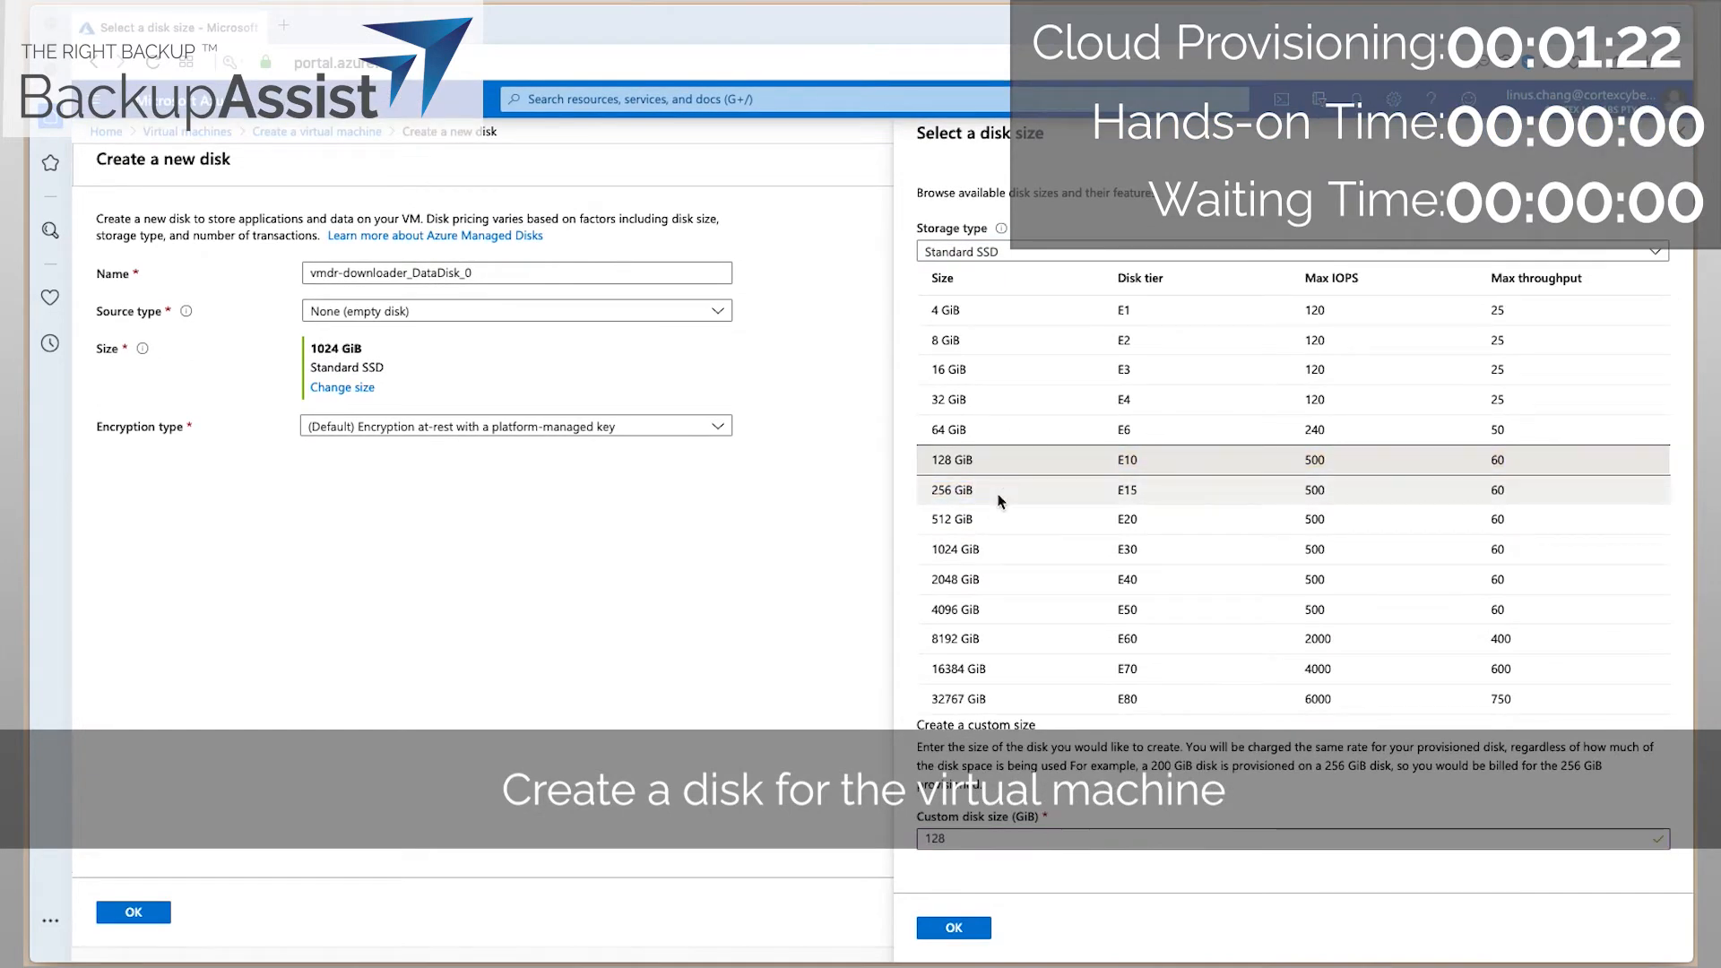
pyautogui.click(1001, 500)
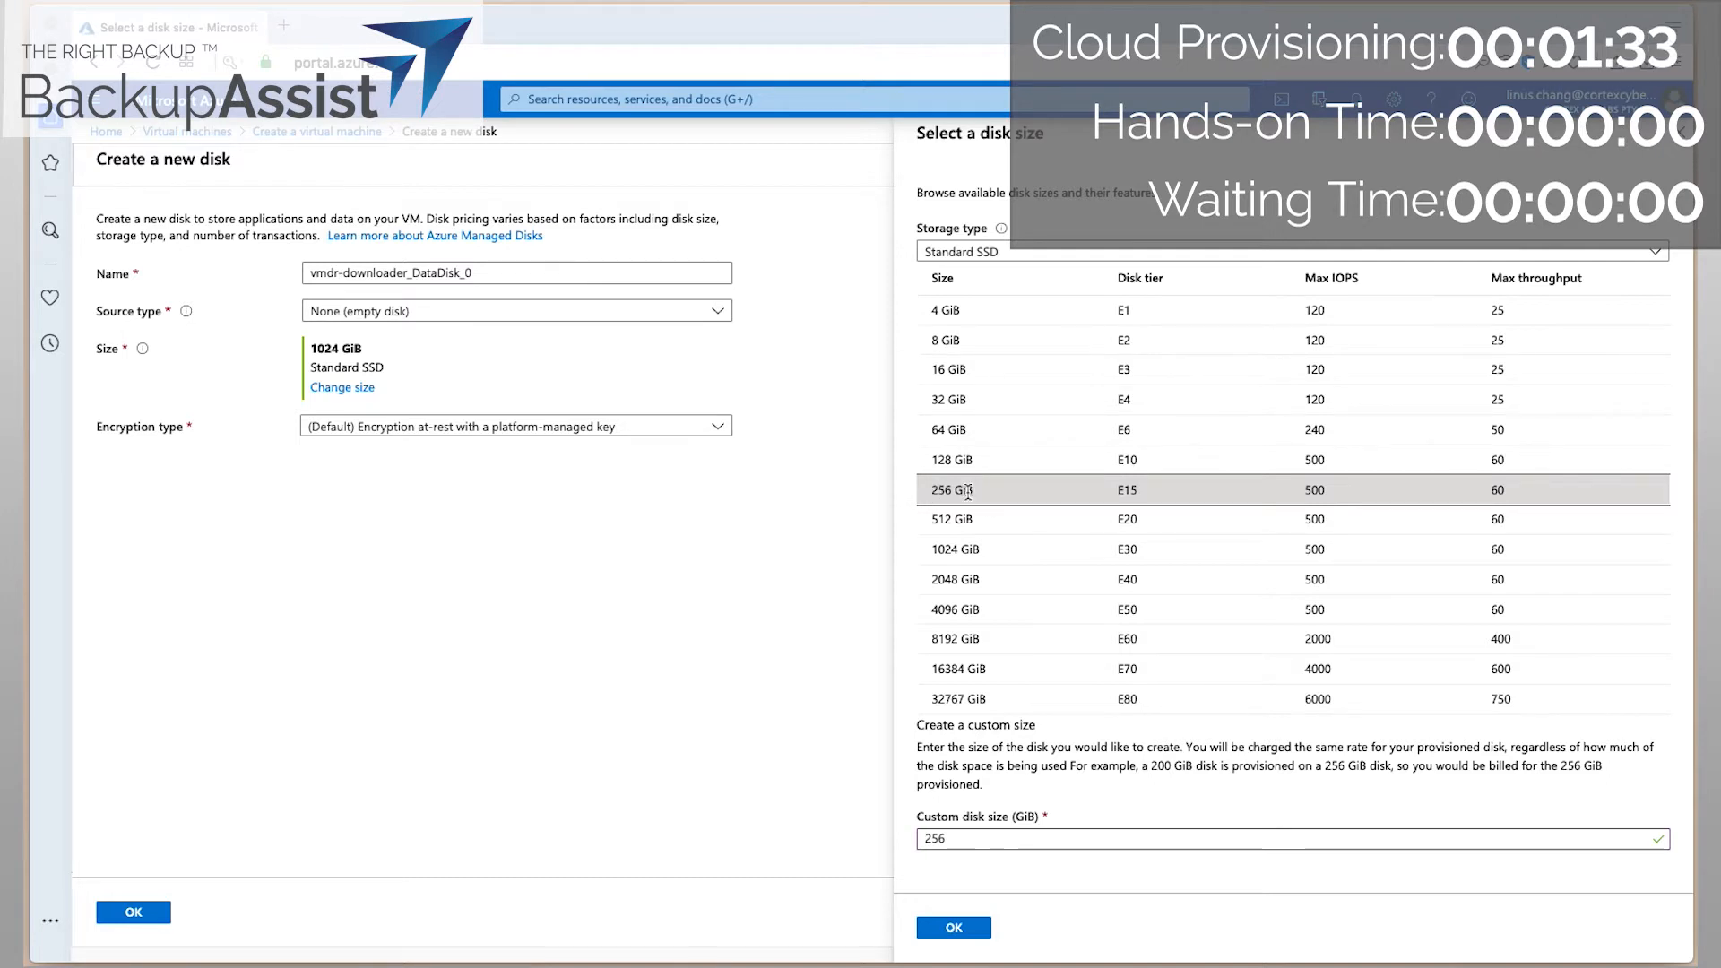
pyautogui.click(951, 928)
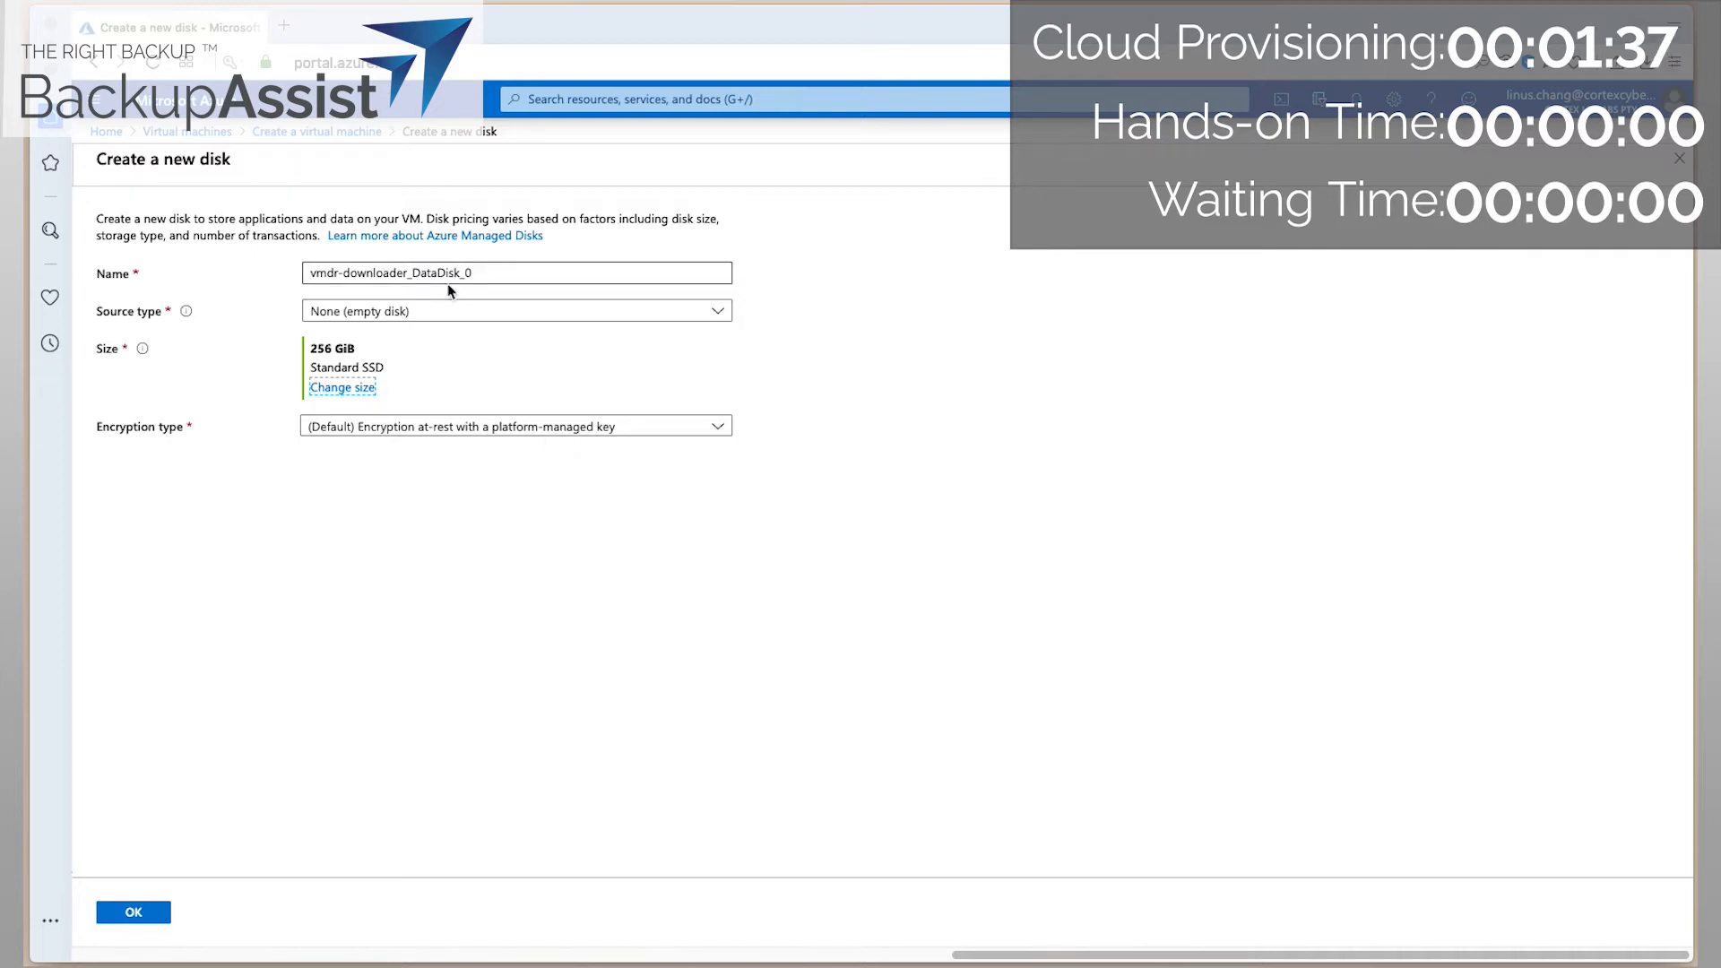
pyautogui.click(121, 914)
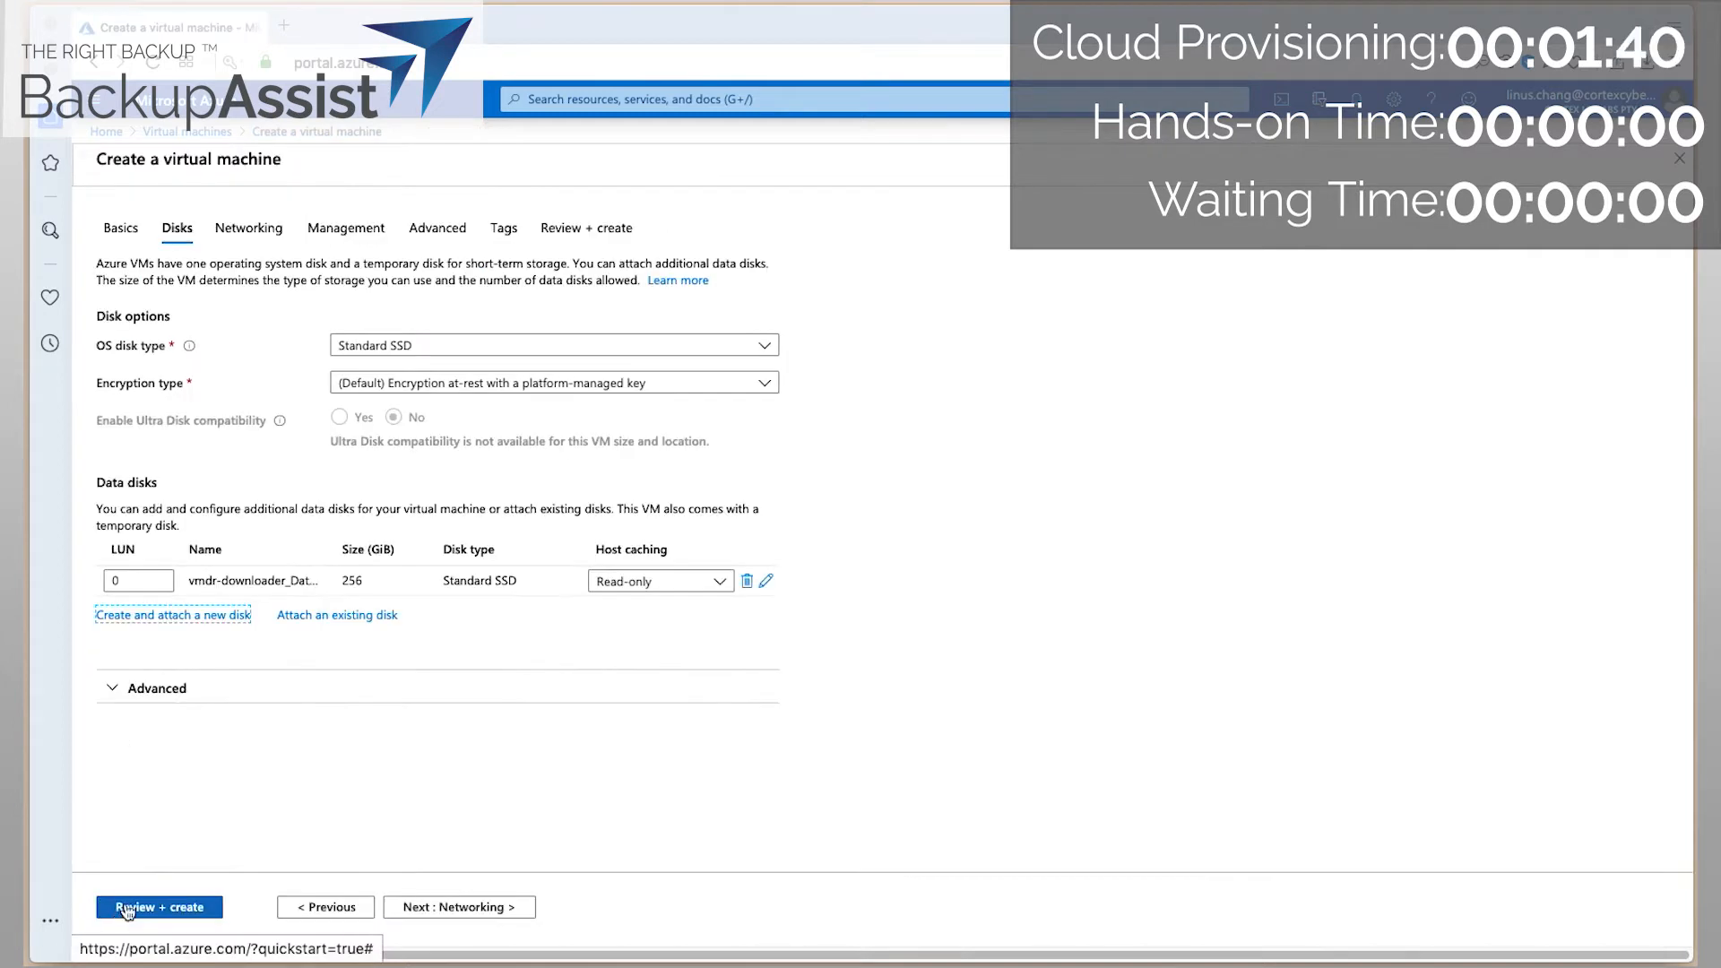
pyautogui.click(439, 908)
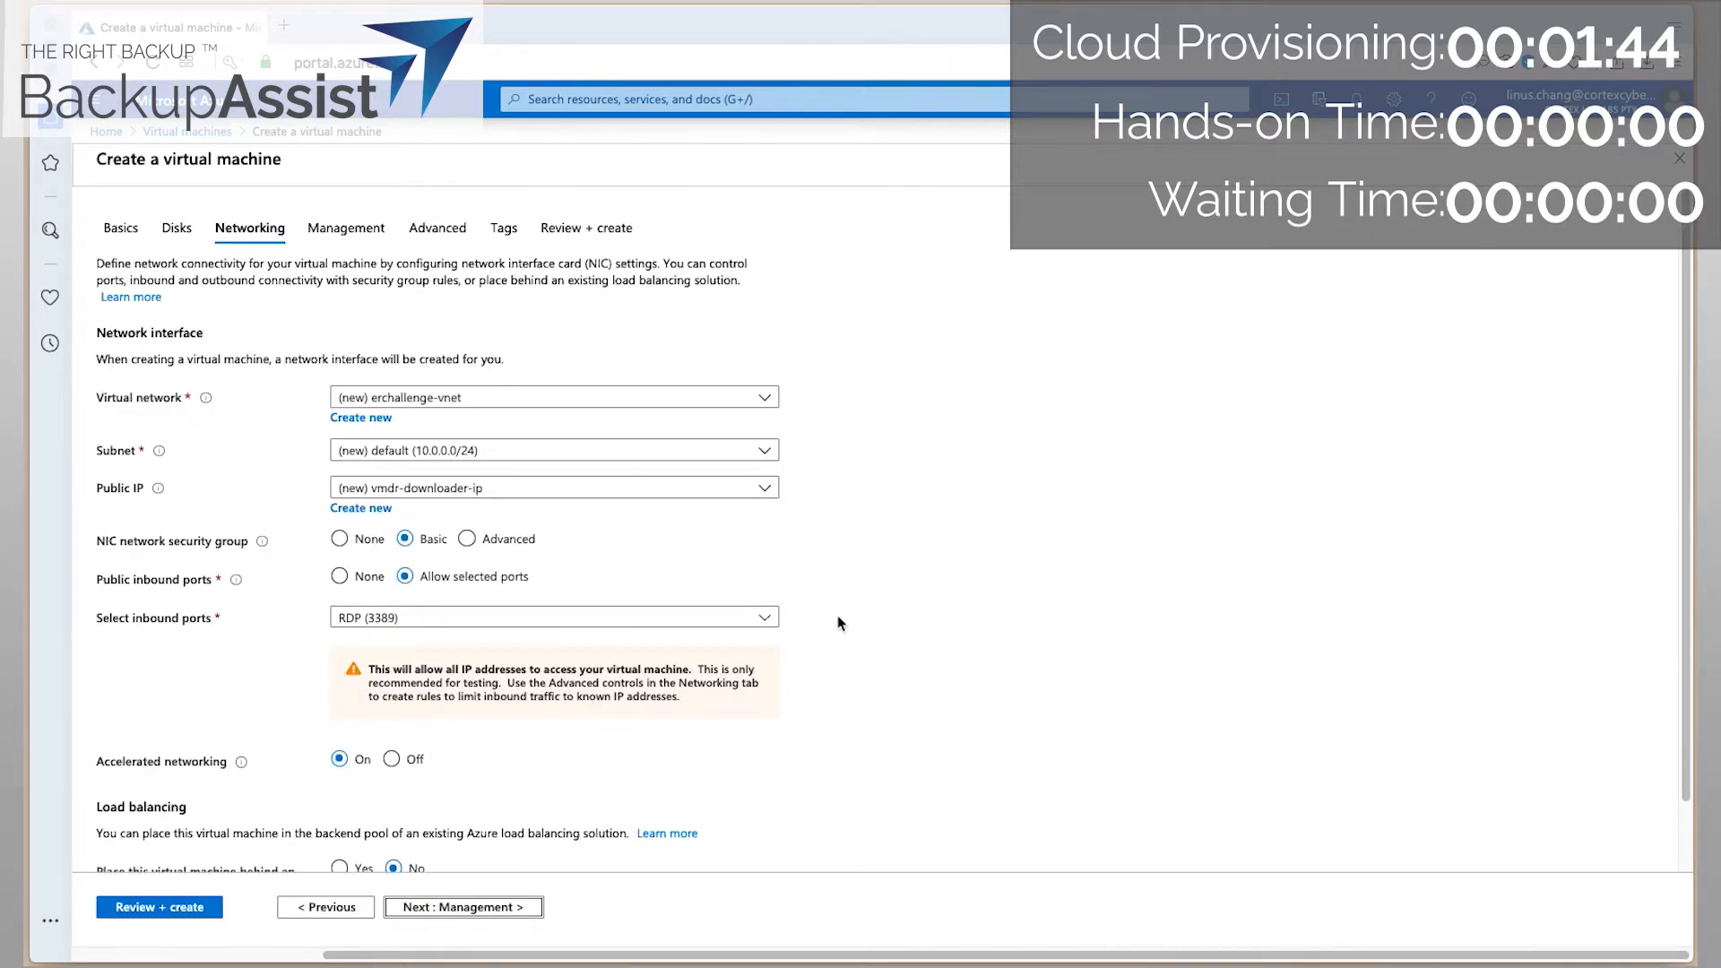
# Step through Networking, Management, Advanced and Tags to the Review + create page.
pyautogui.scroll(-1, 672, 716)
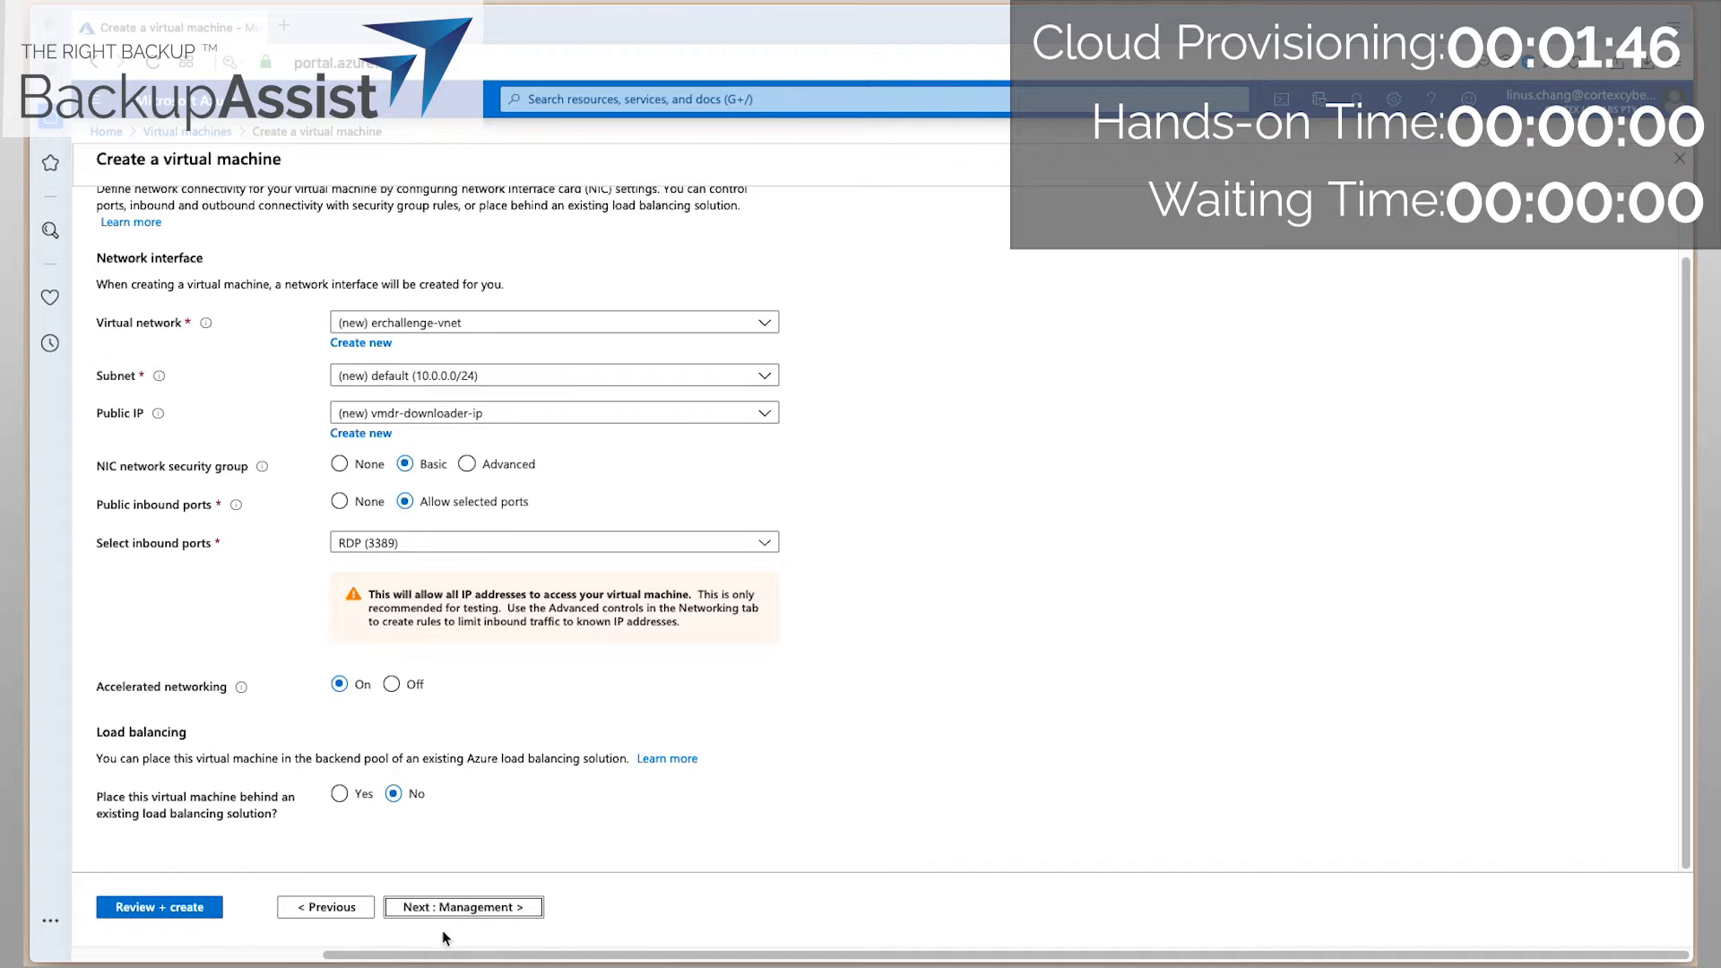
pyautogui.click(452, 908)
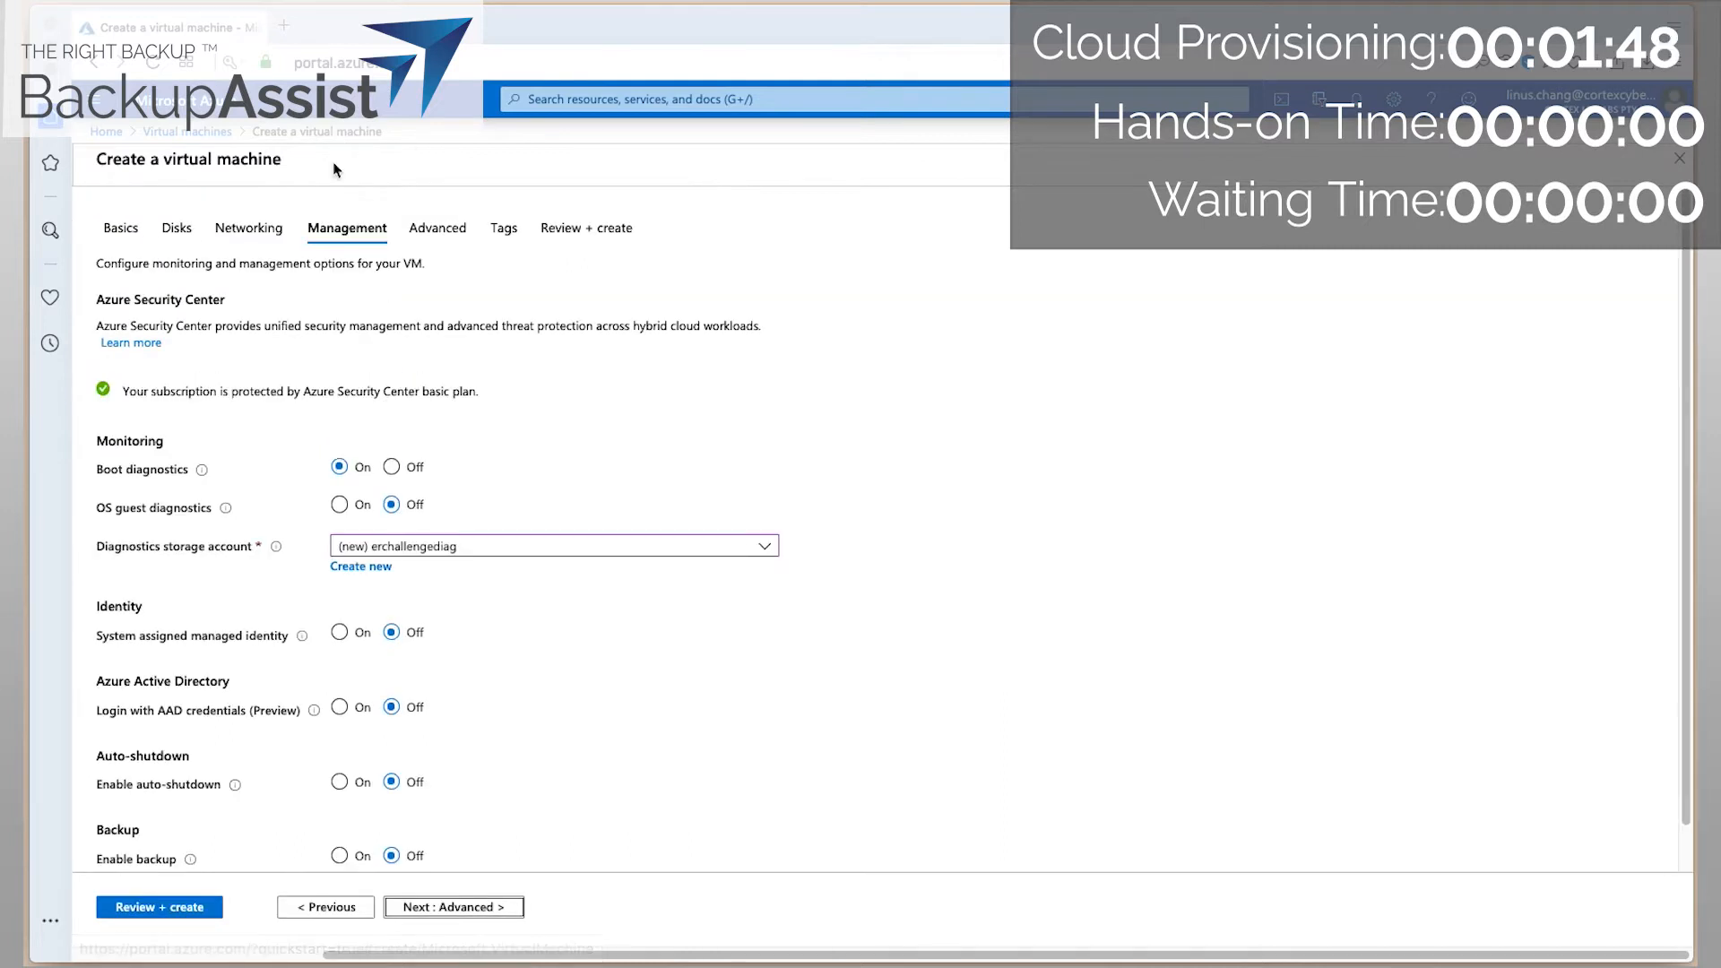
pyautogui.scroll(-1, 703, 697)
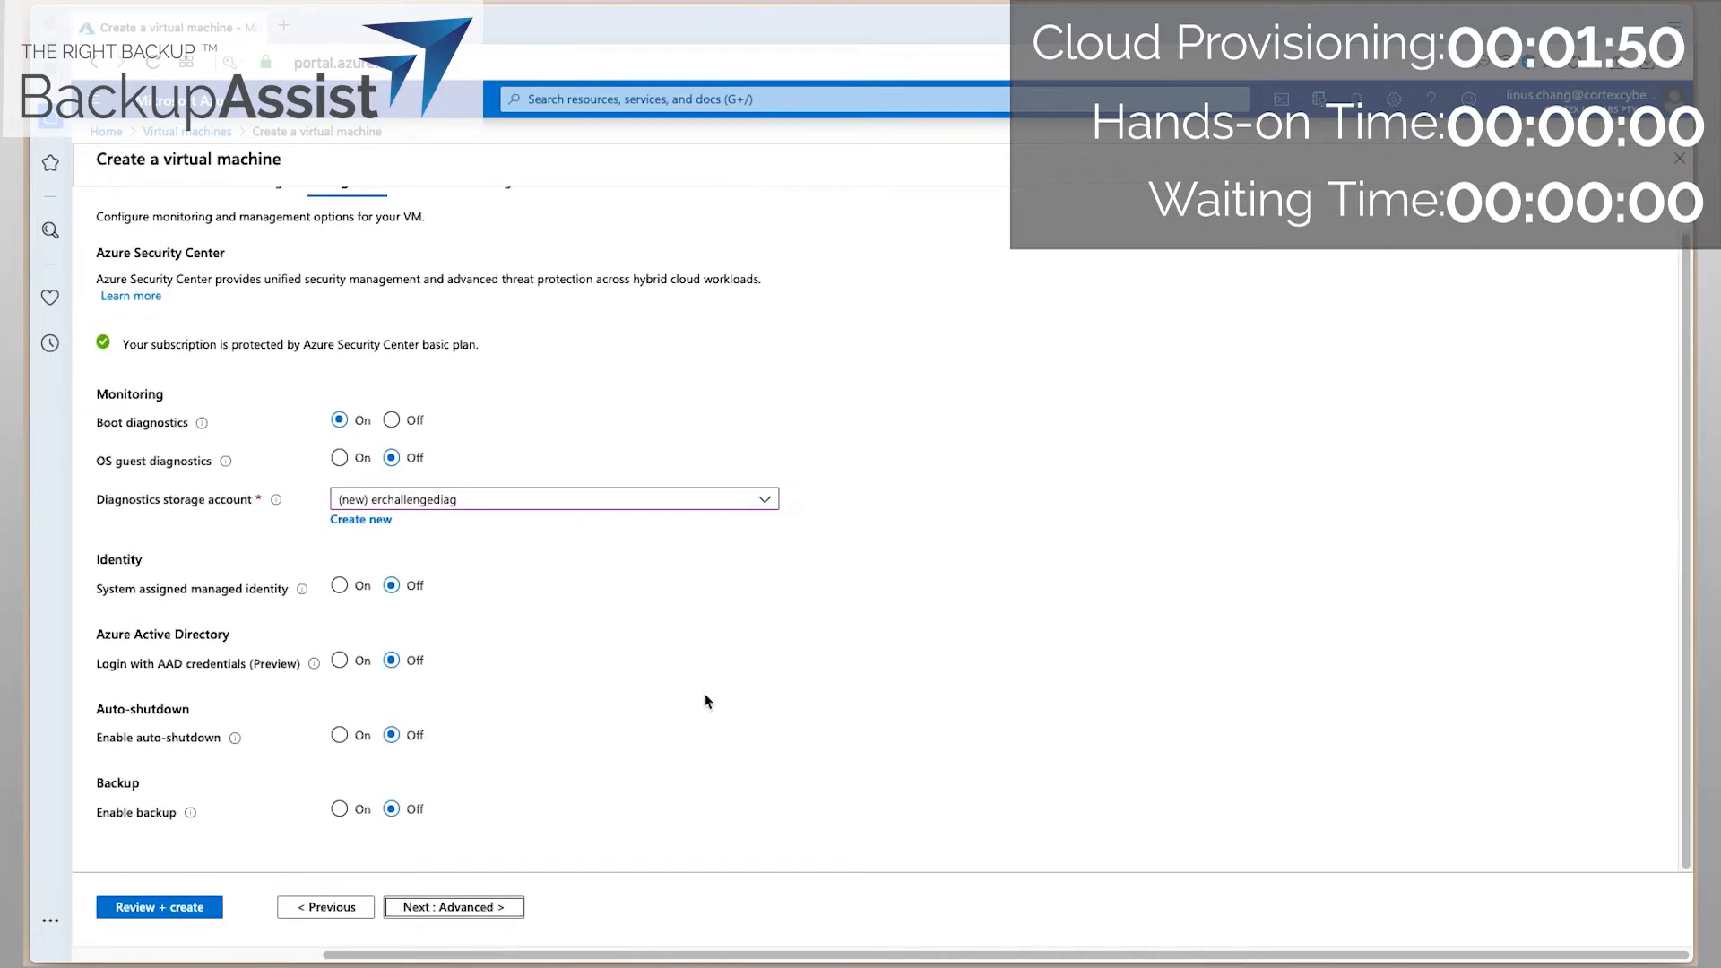
pyautogui.click(479, 908)
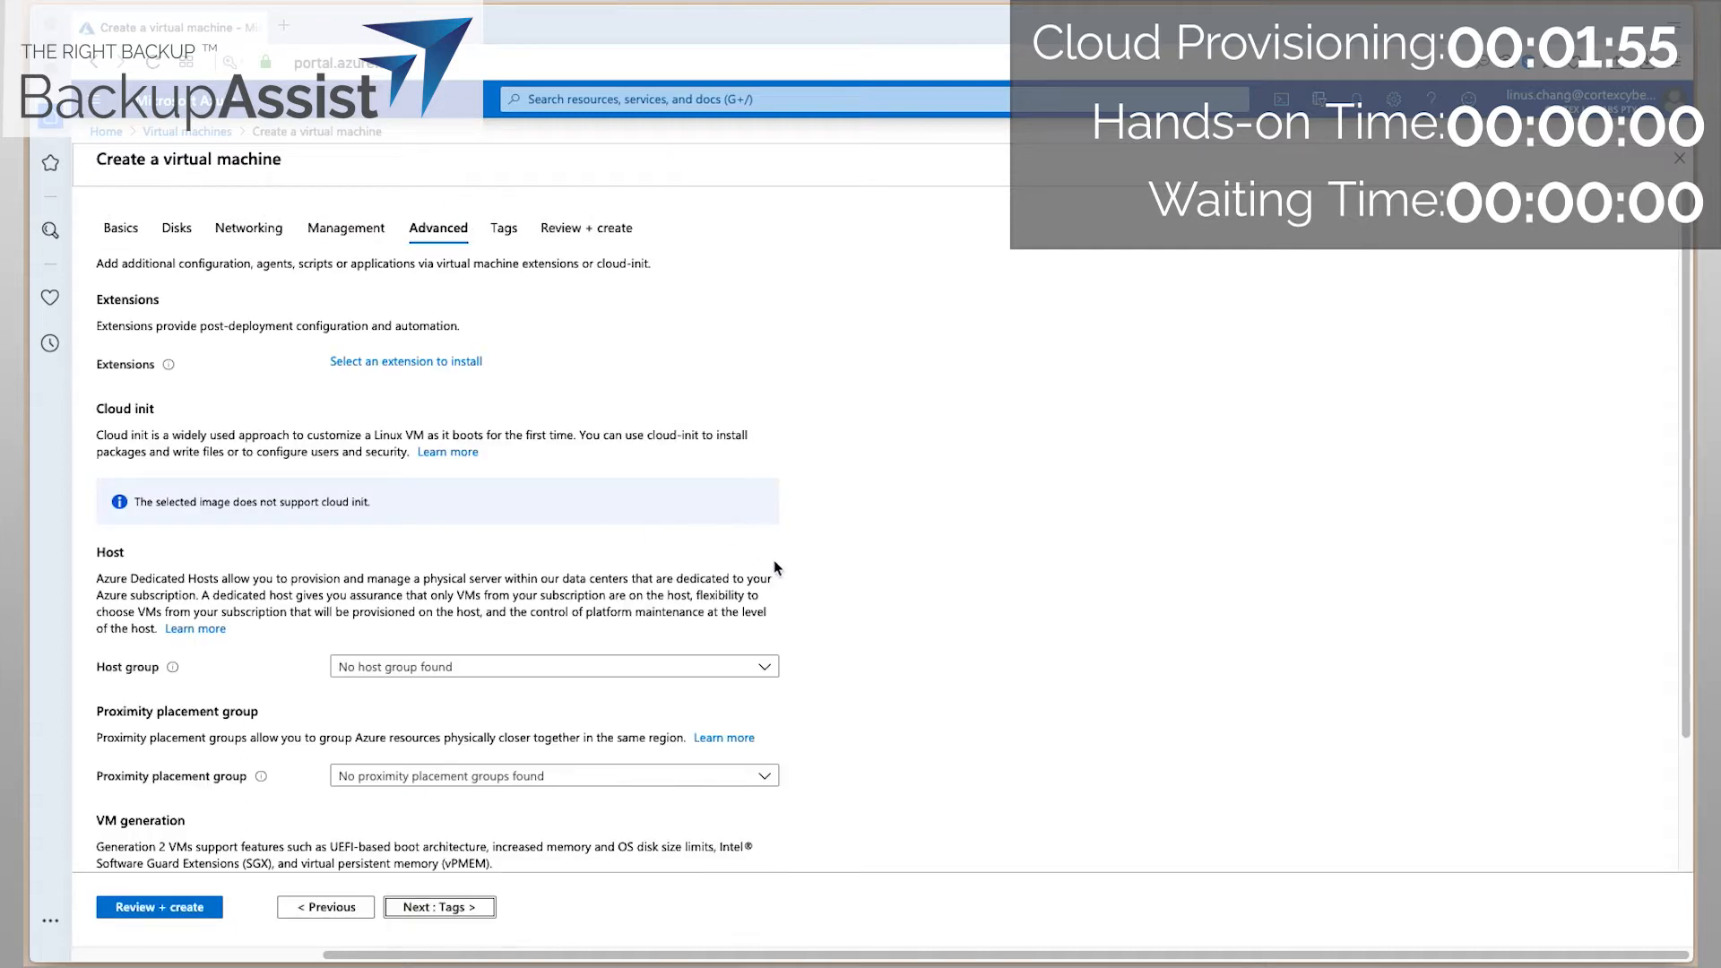
pyautogui.scroll(-3, 776, 569)
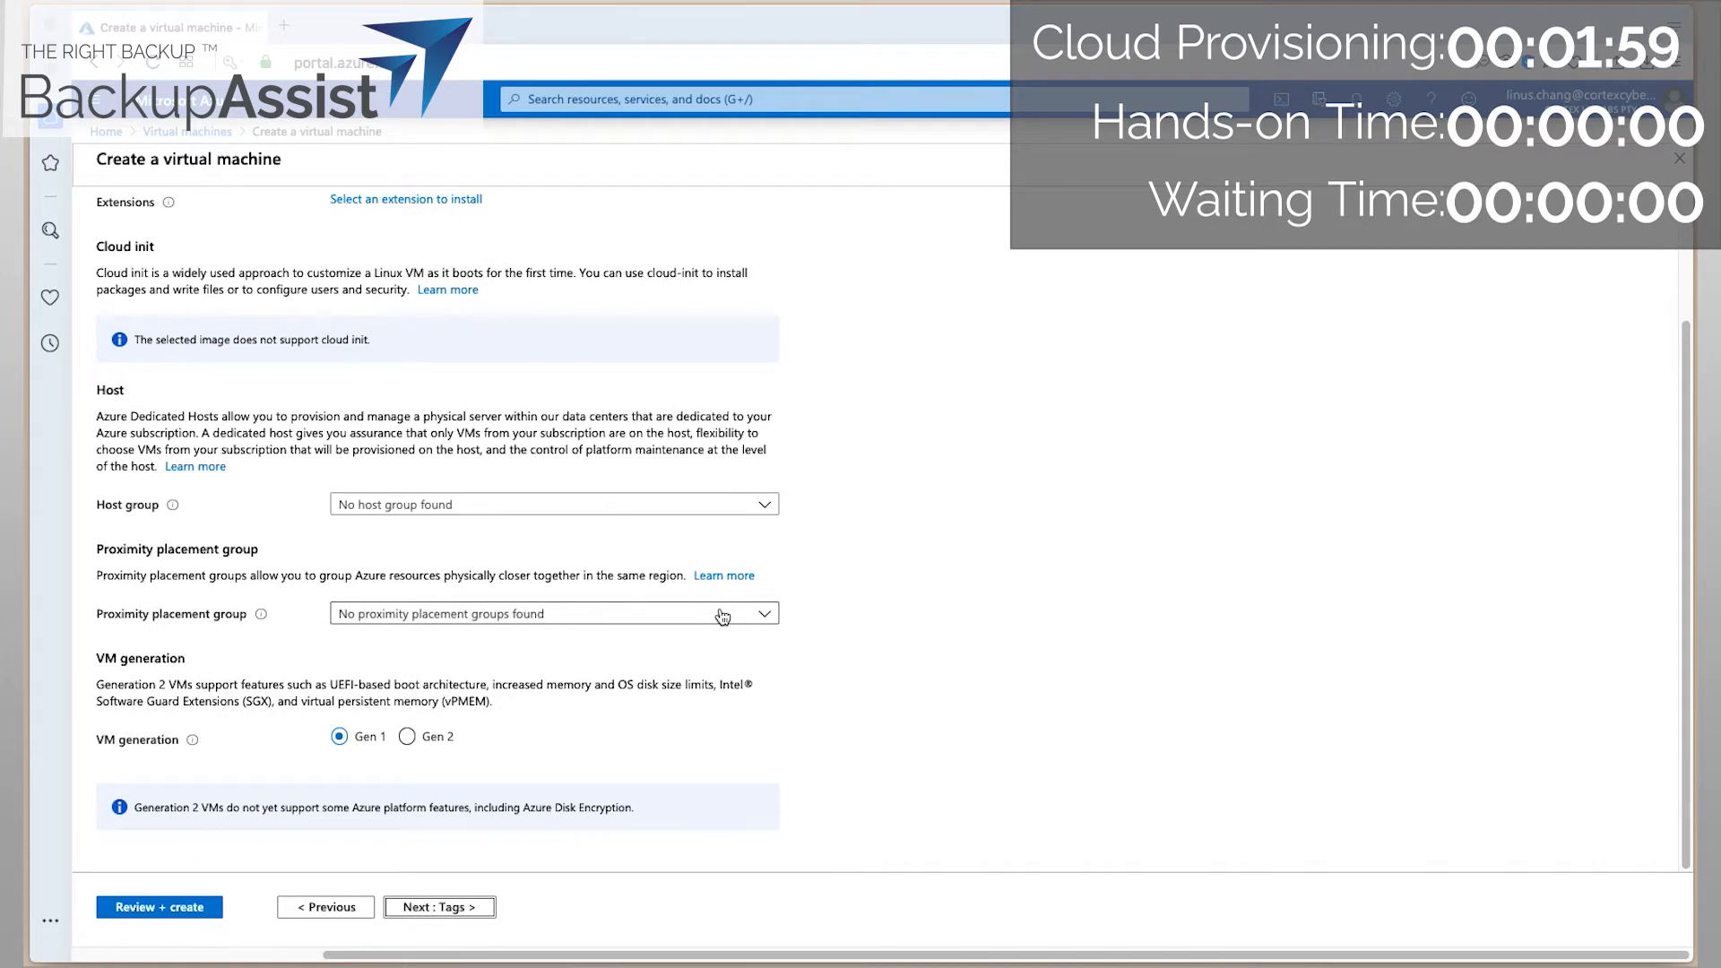
pyautogui.click(448, 908)
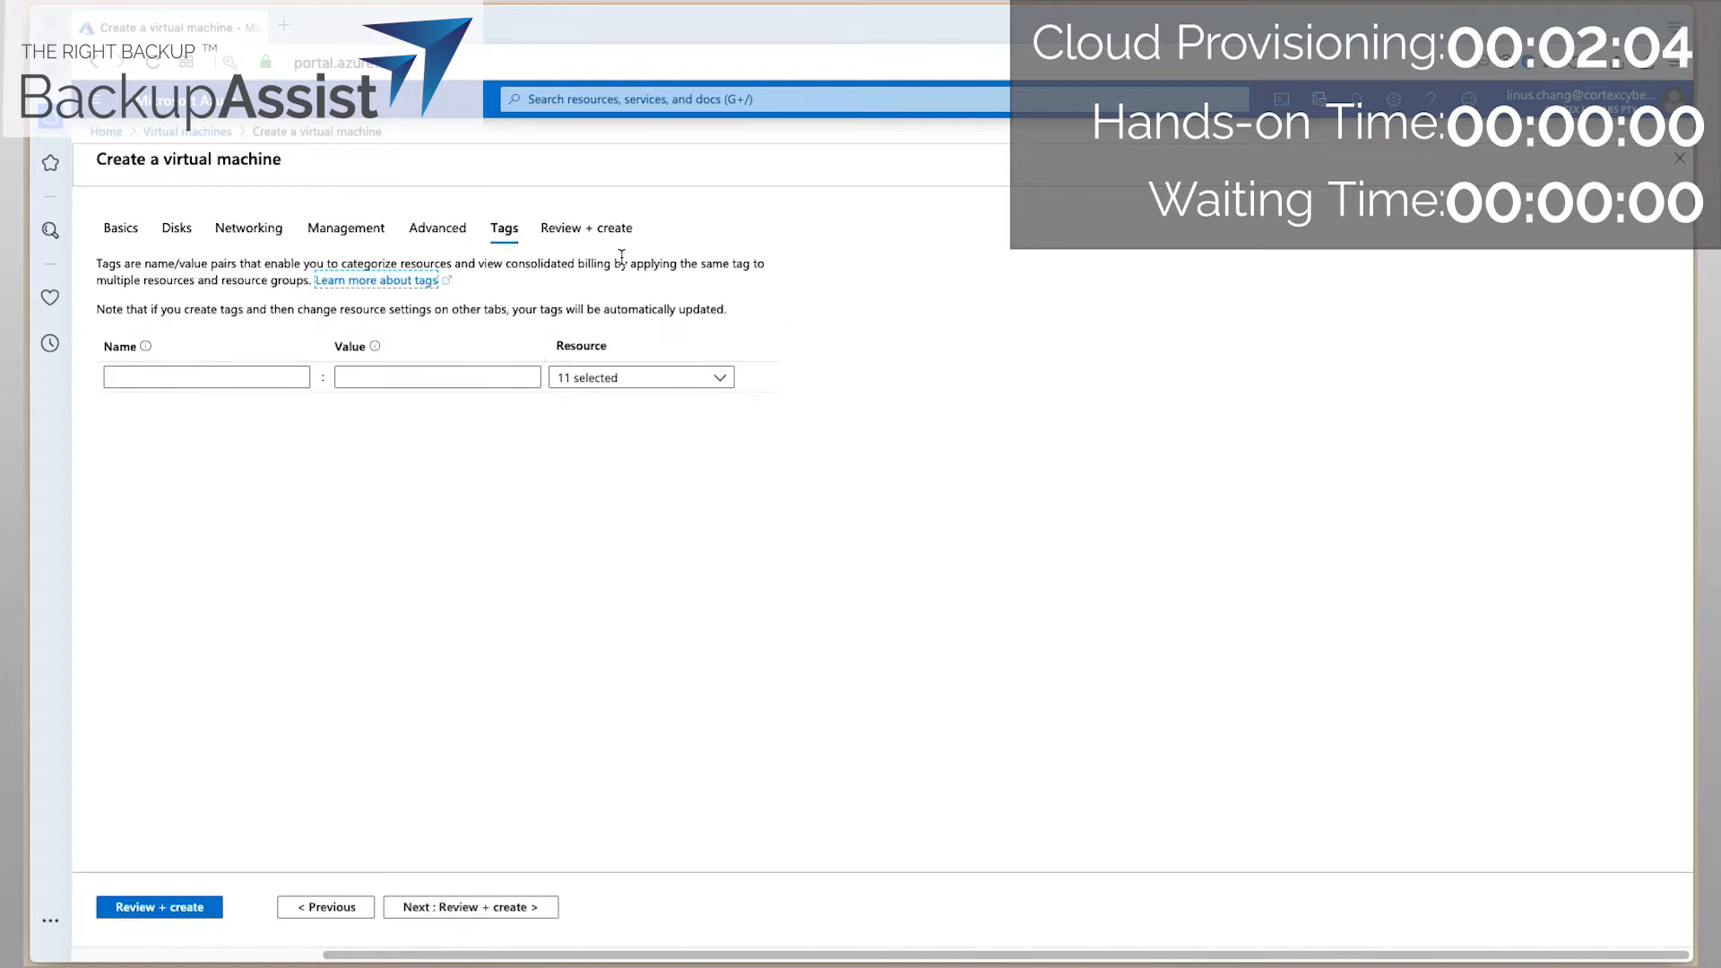
pyautogui.click(495, 907)
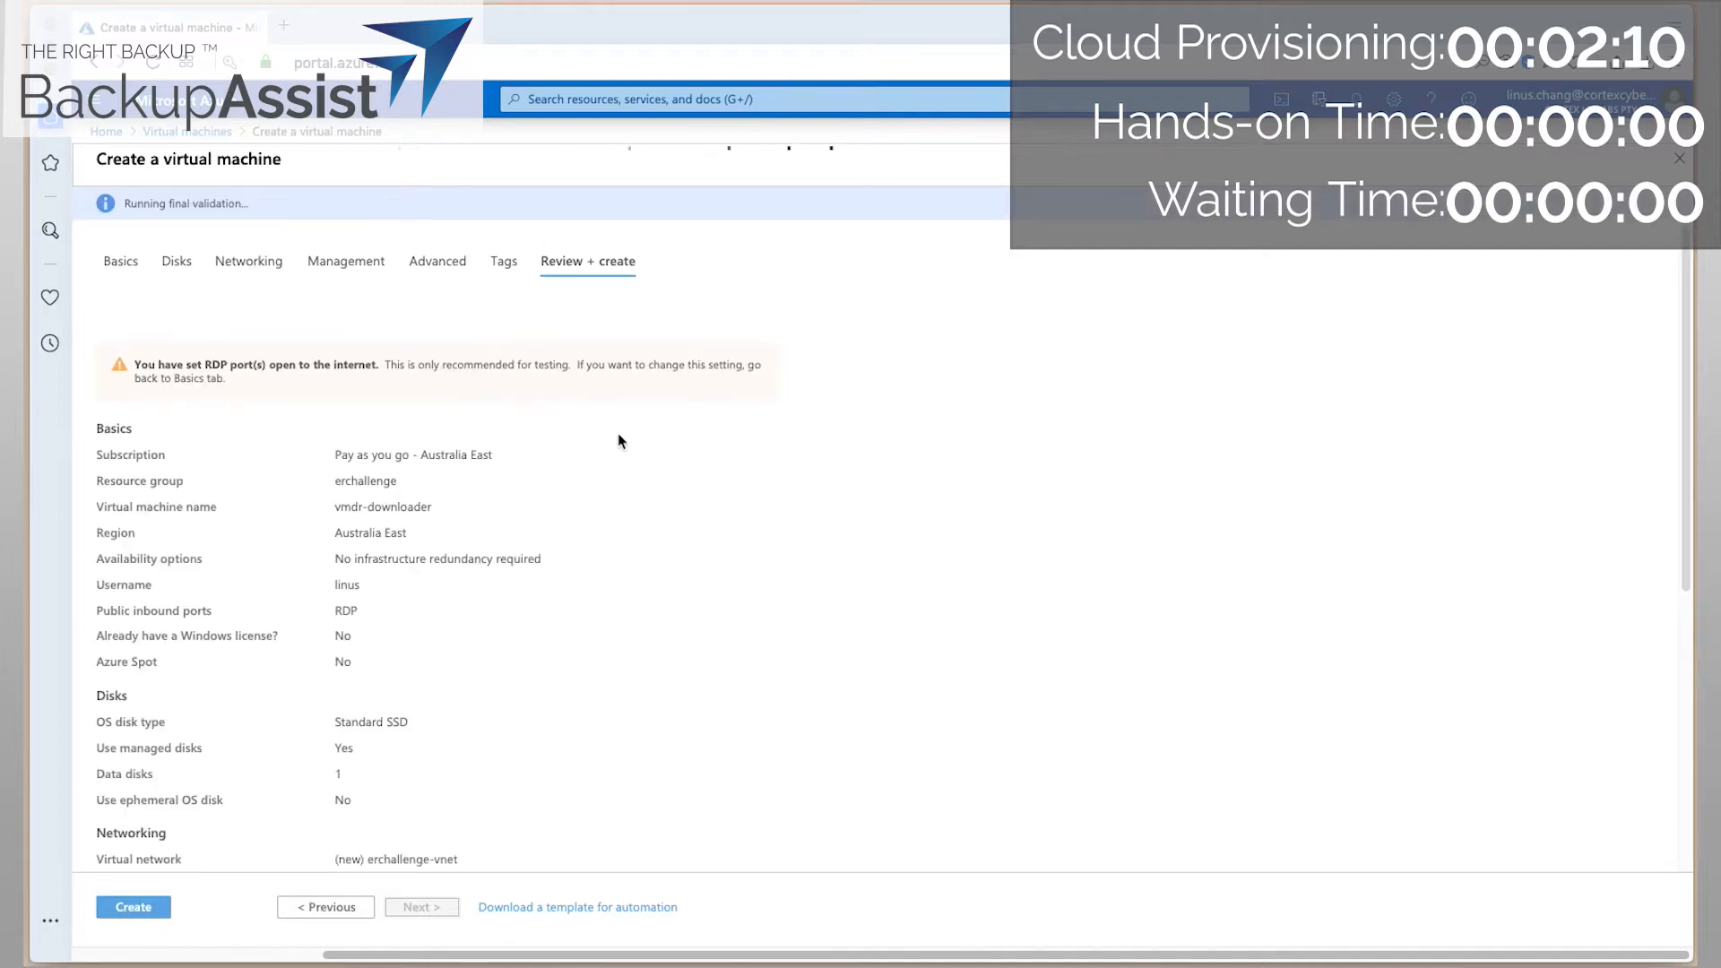
# Review the VM summary, recheck the 256 GiB data disk, then create the VM.
pyautogui.scroll(-5, 673, 638)
pyautogui.scroll(-1, 676, 642)
pyautogui.scroll(-2, 678, 644)
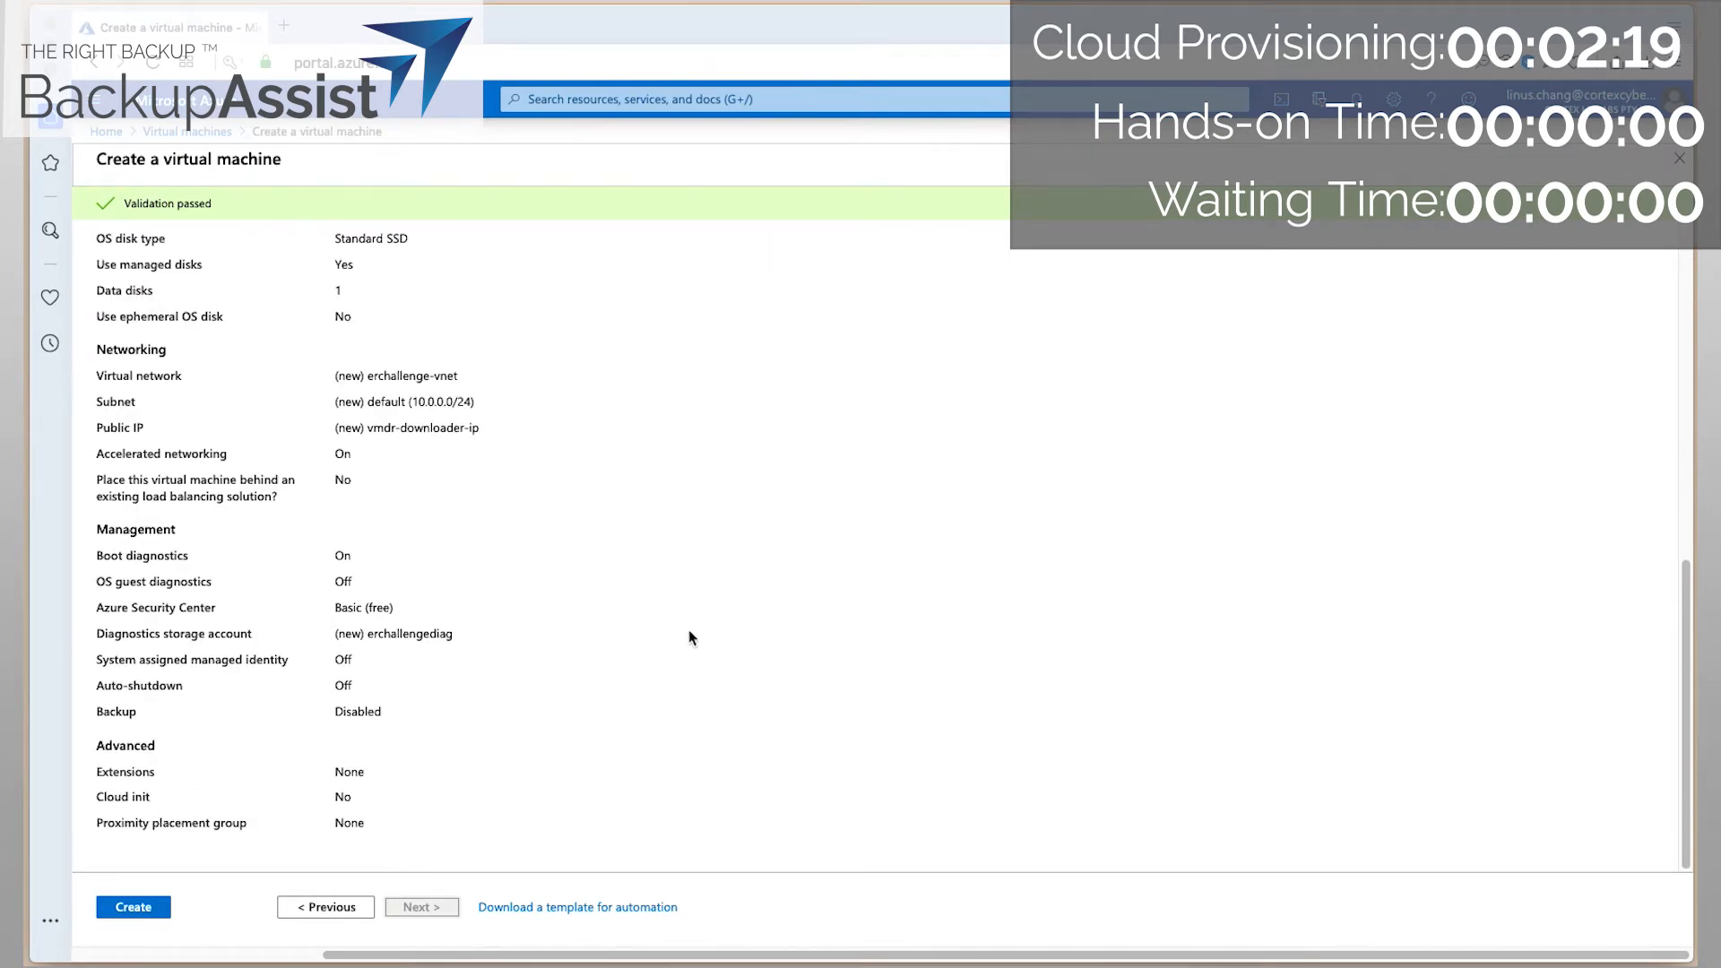
pyautogui.scroll(7, 693, 642)
pyautogui.click(179, 264)
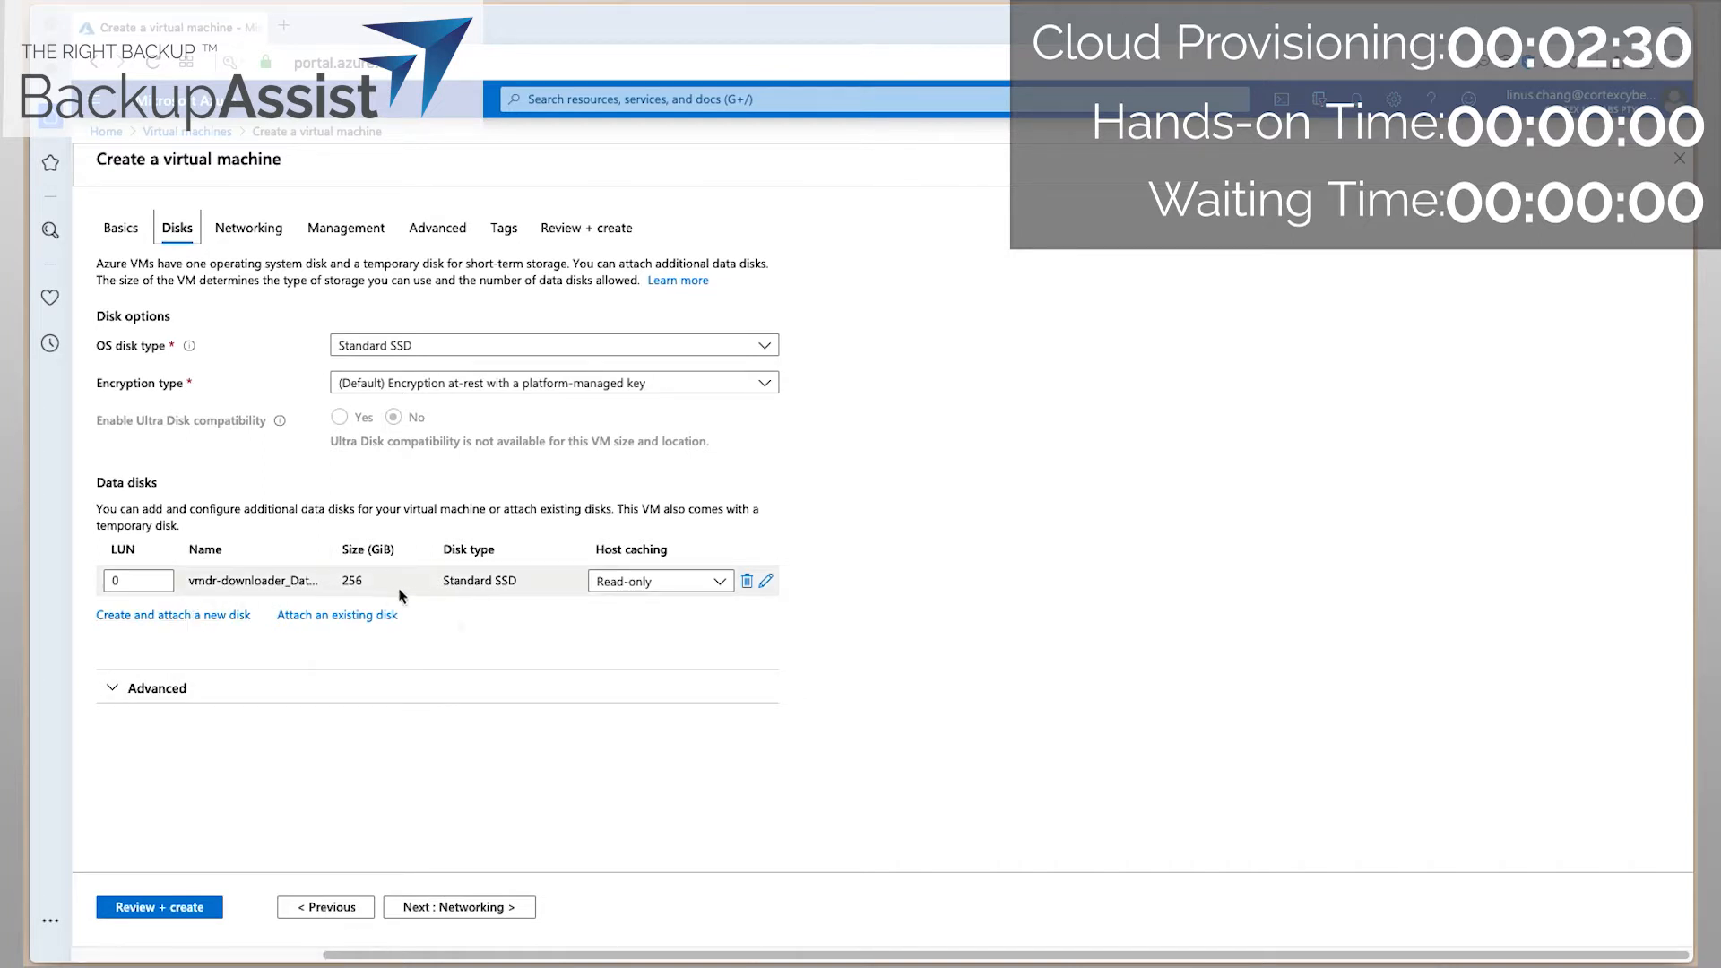
pyautogui.click(607, 240)
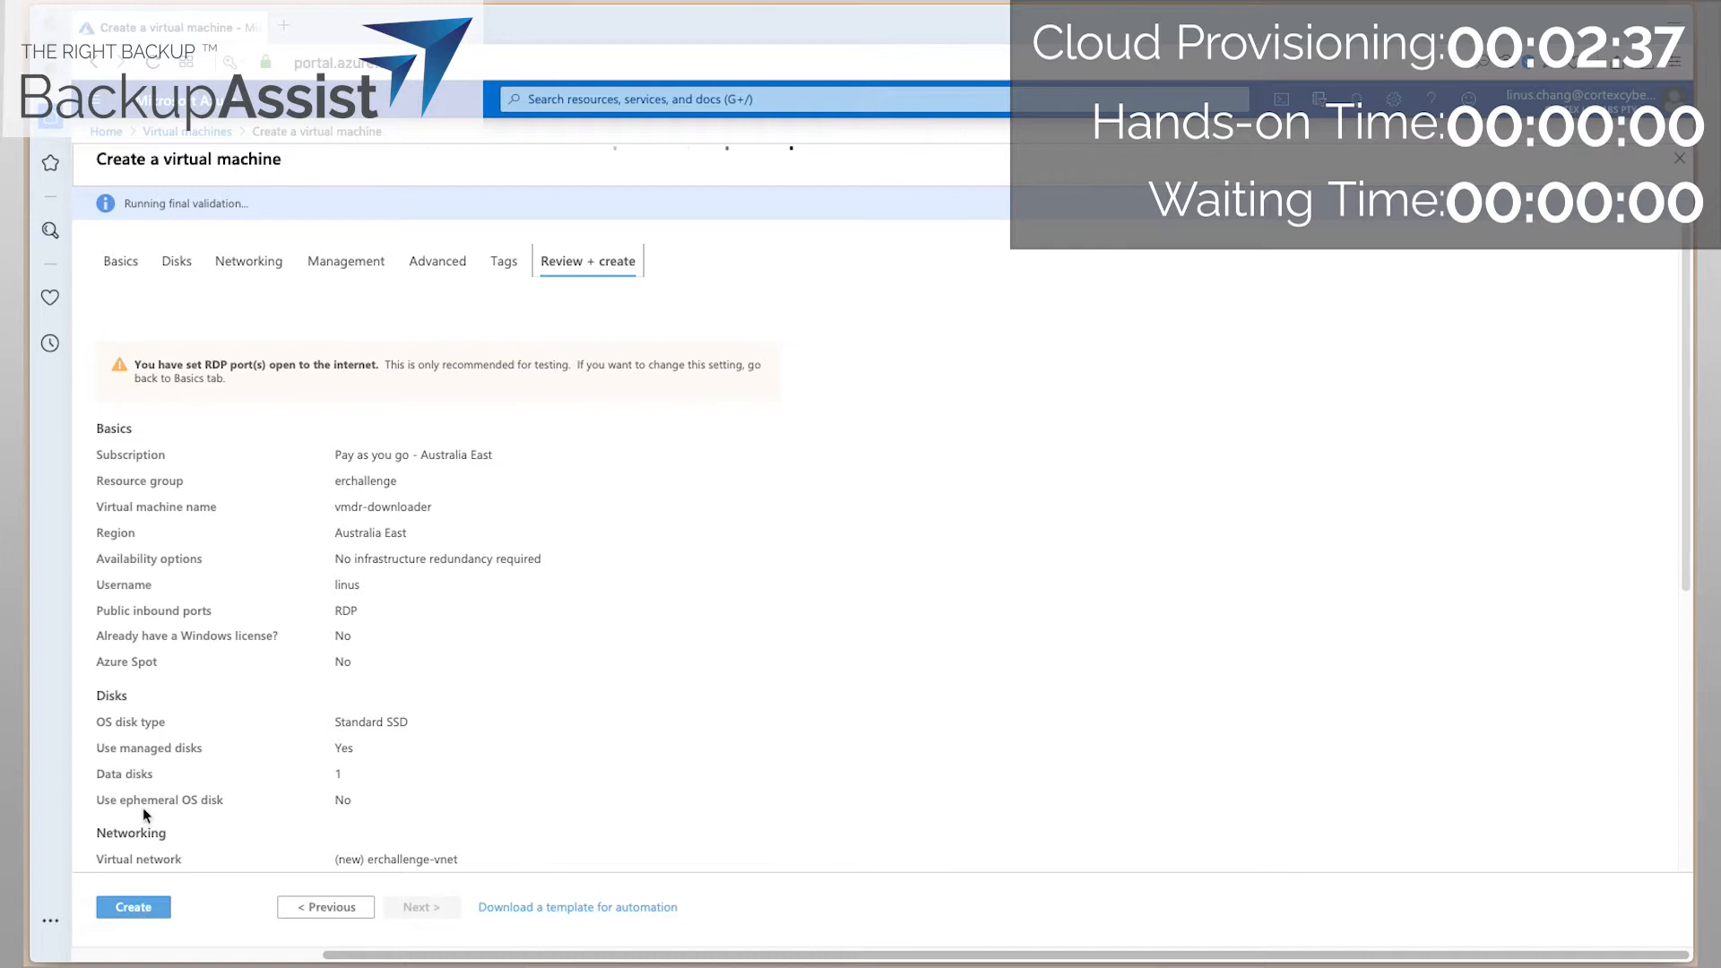
pyautogui.scroll(-10, 341, 601)
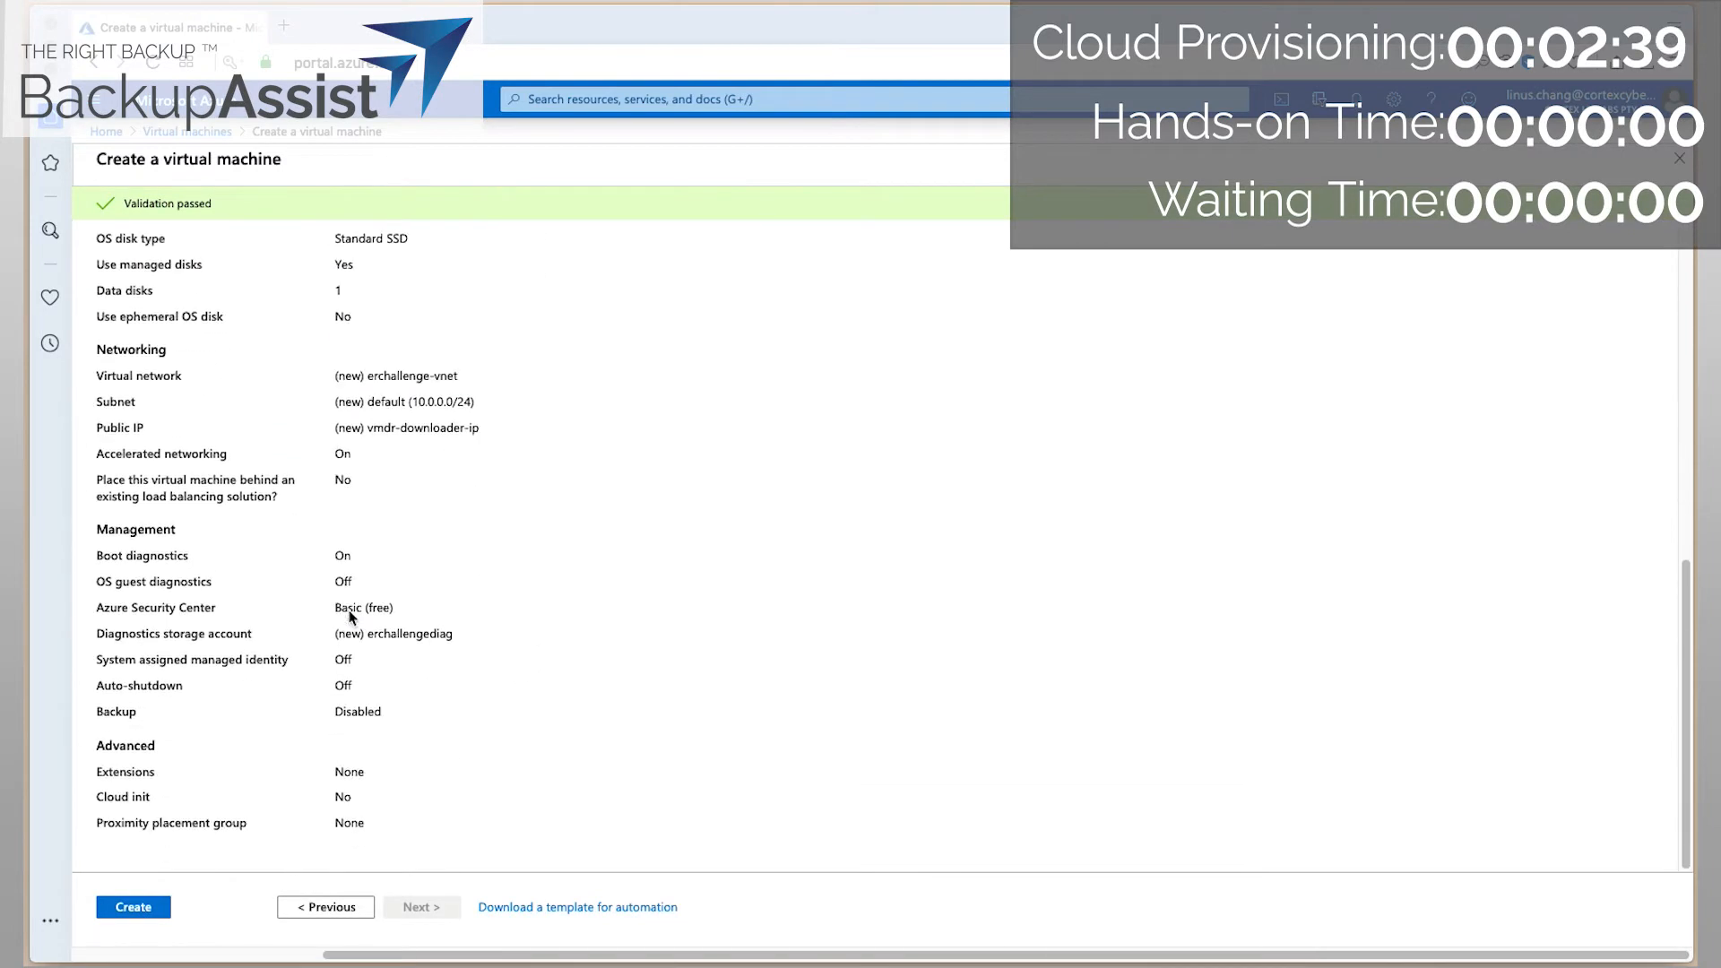
pyautogui.click(140, 907)
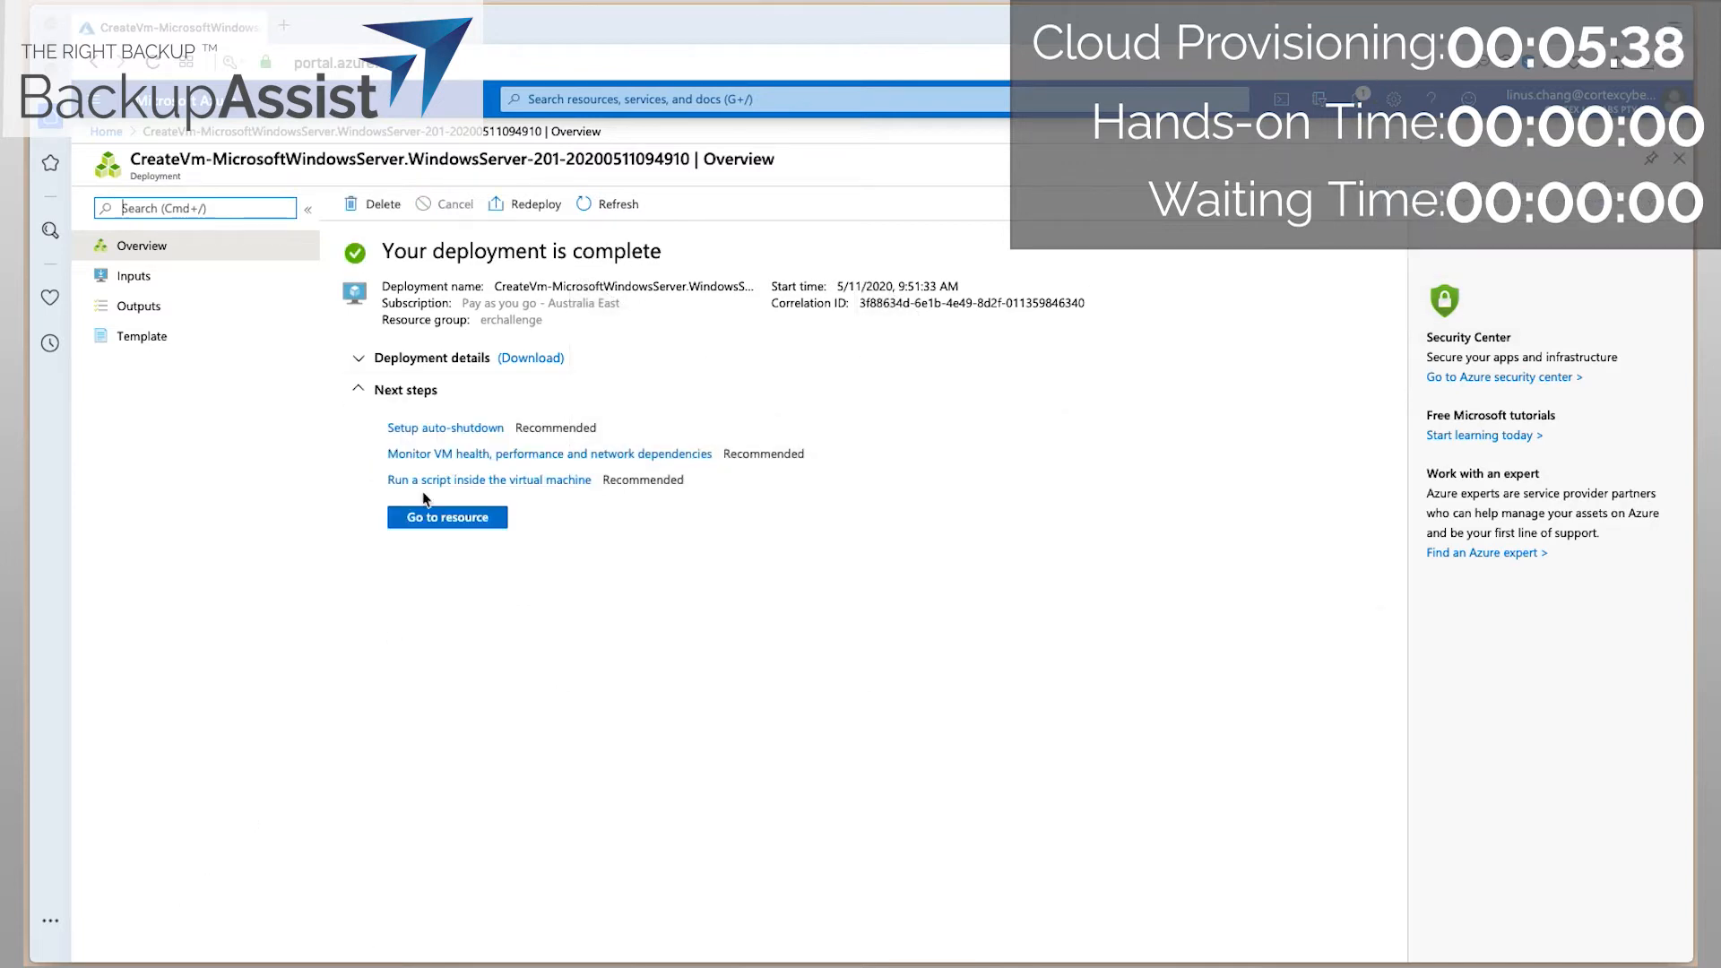
# Go to the newly deployed vmdr-downloader VM's overview page.
pyautogui.click(451, 523)
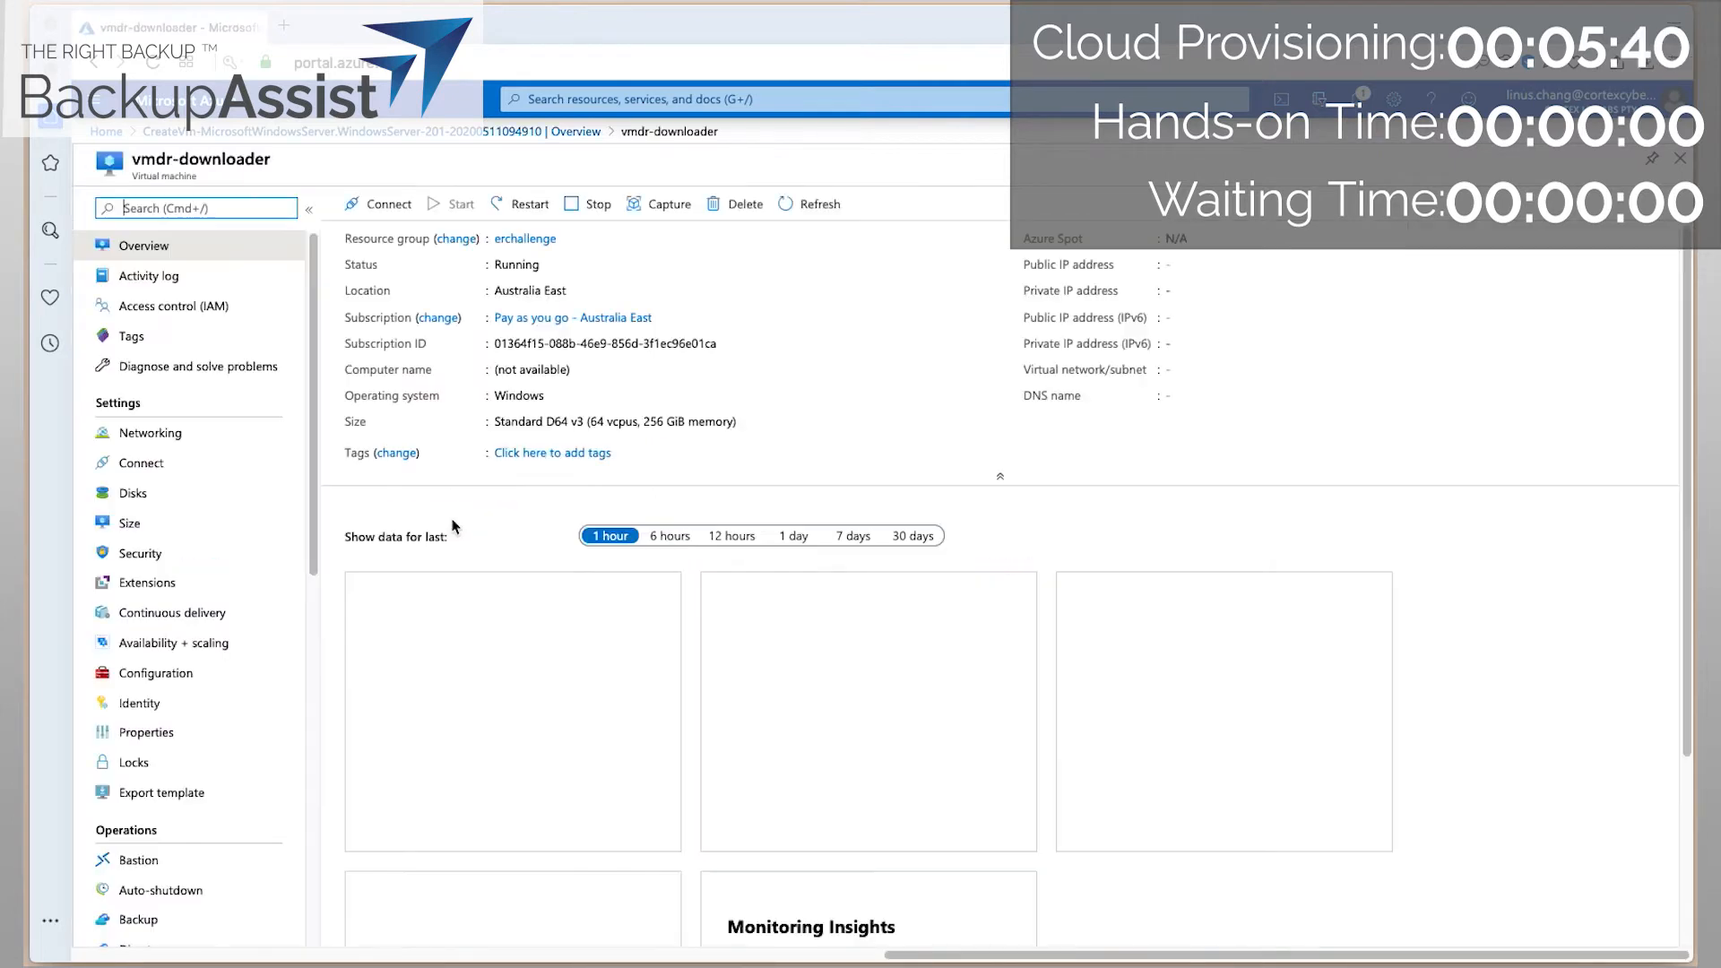
# Copy the VM's public IP and enter the admin username for the remote desktop sign-in.
pyautogui.moveTo(1245, 260); pyautogui.dragTo(1163, 264)
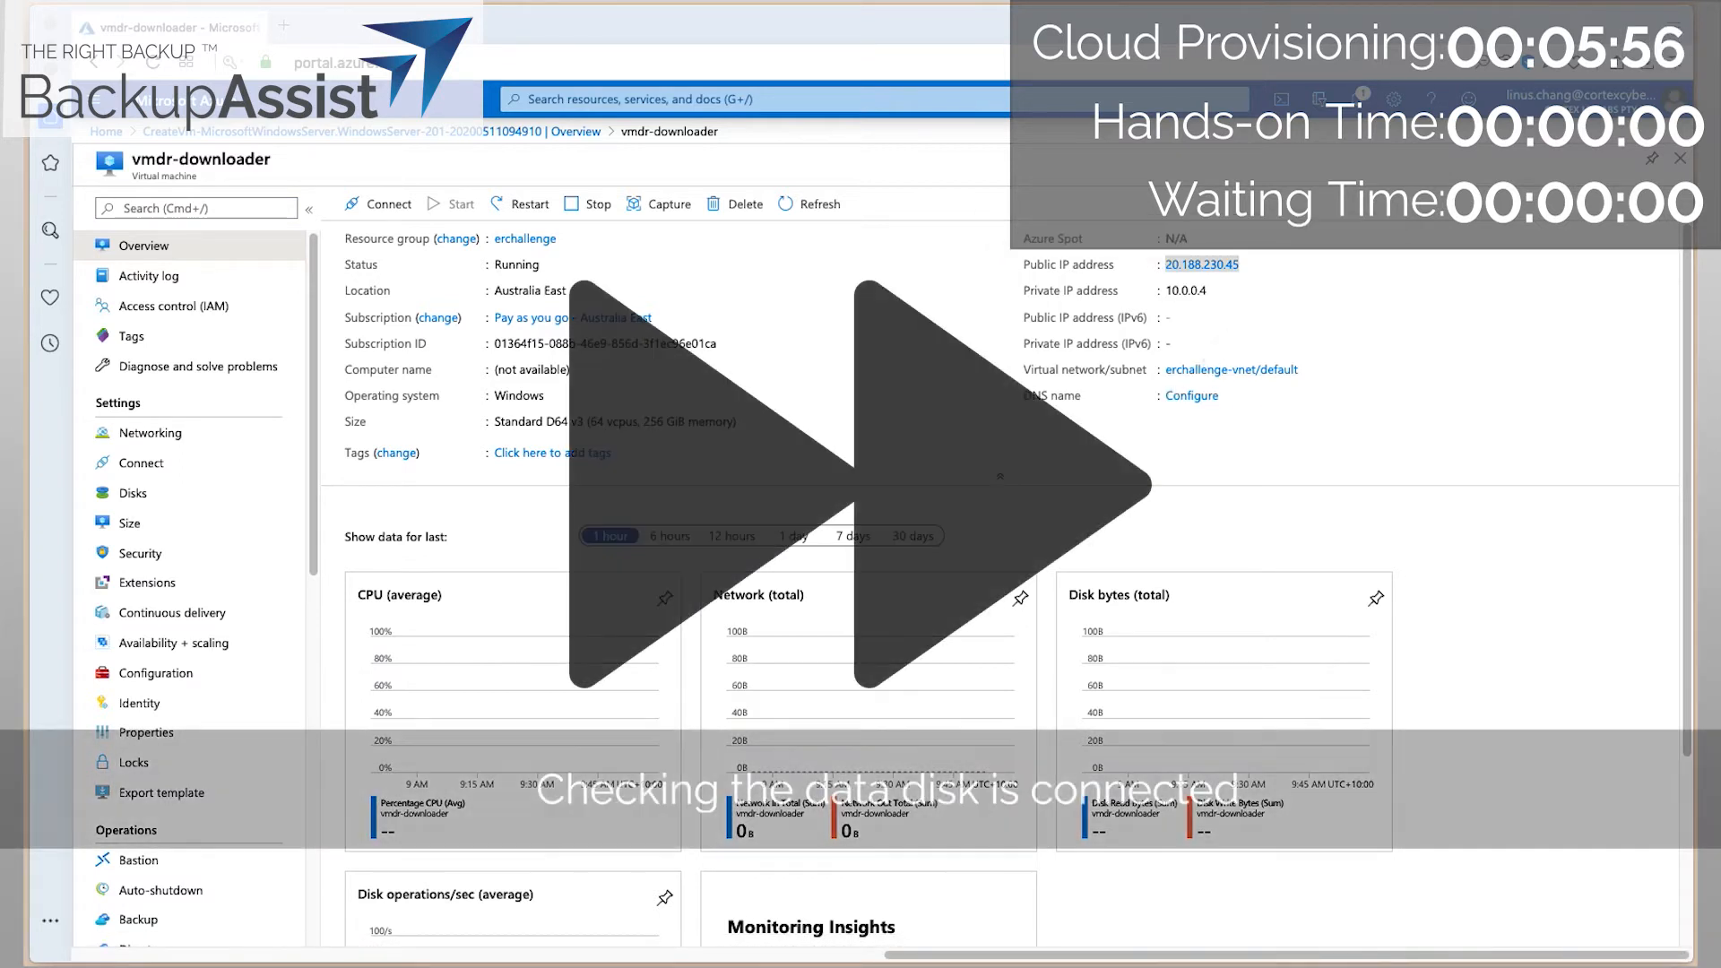
pyautogui.write('k')
pyautogui.press('BackSpace')
pyautogui.write('linus')
pyautogui.press('Tab')
# Sign in to the server over RDP and open Disk Management in Computer Management.
pyautogui.write('•••••••••••')
pyautogui.press('Return')
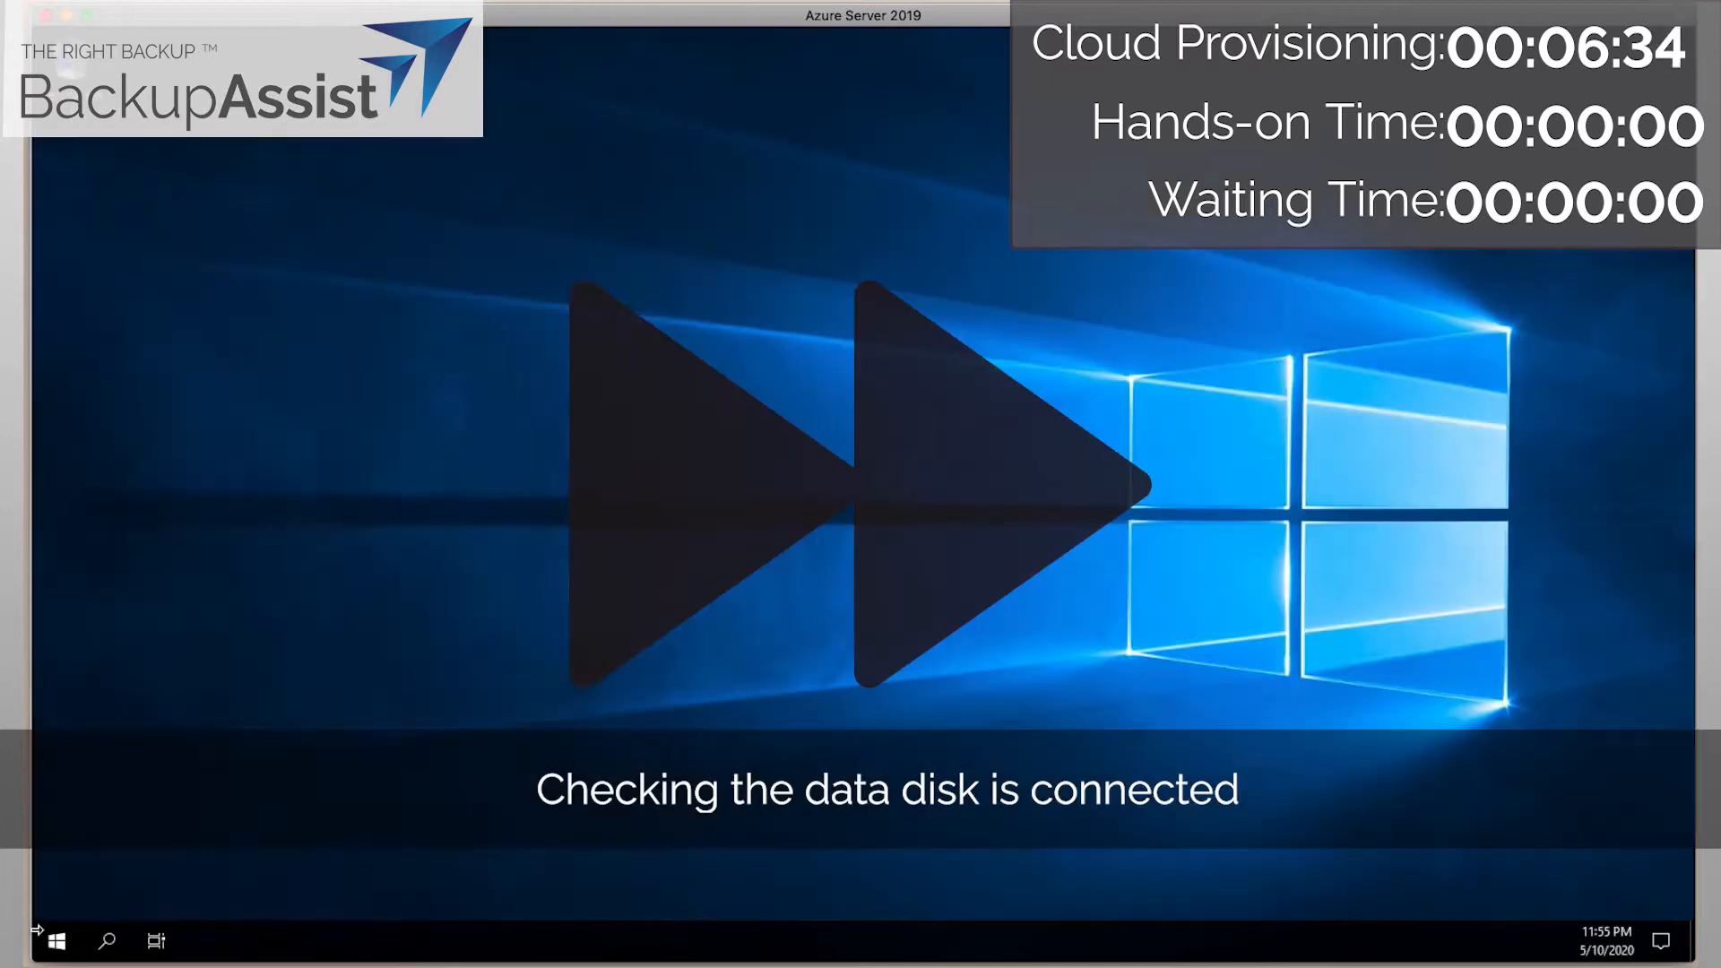
pyautogui.click(57, 941)
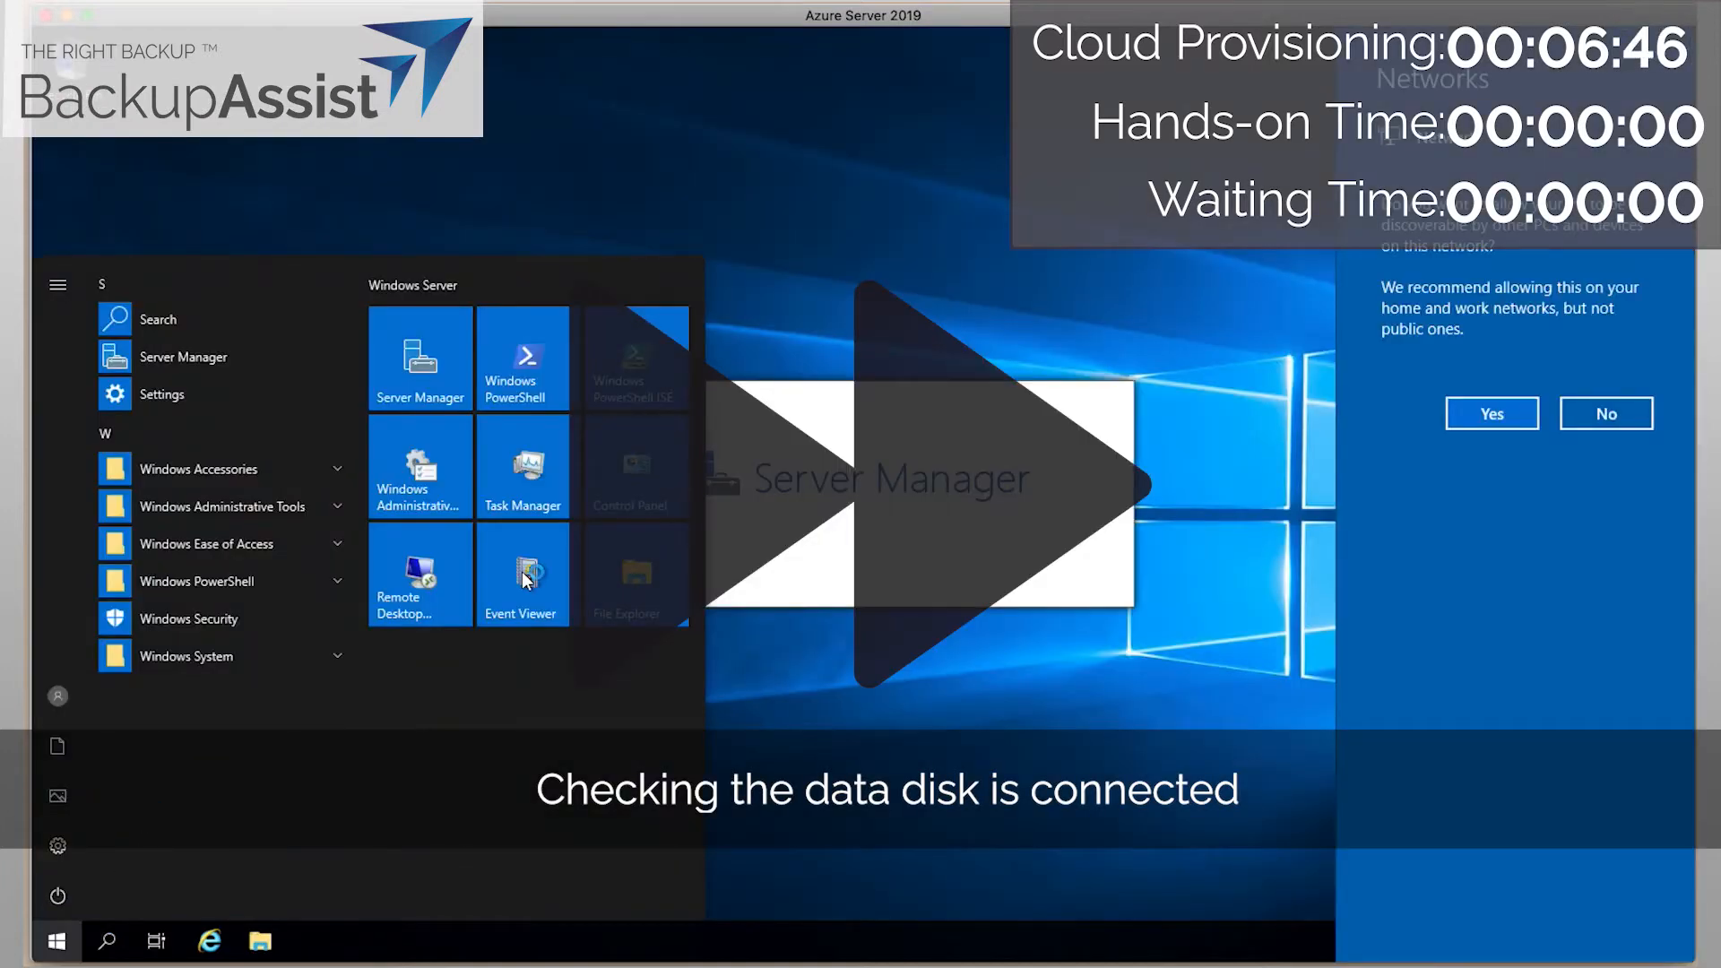
pyautogui.write('admini')
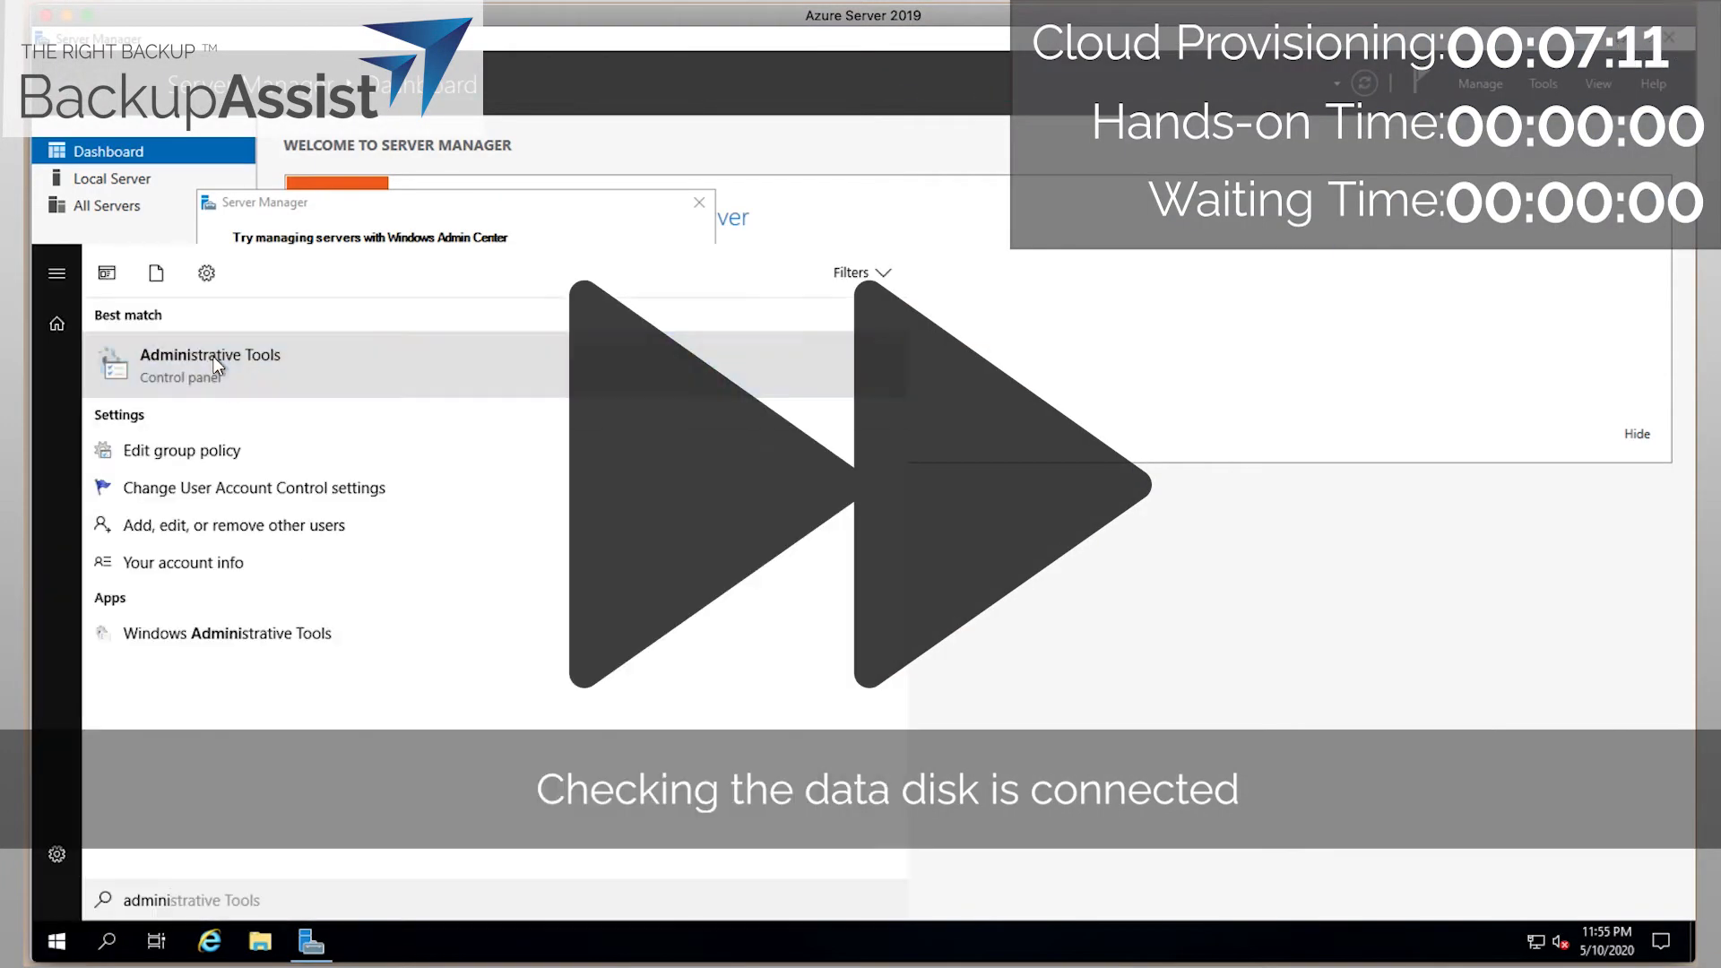
pyautogui.click(218, 369)
pyautogui.doubleClick(520, 358)
pyautogui.click(154, 330)
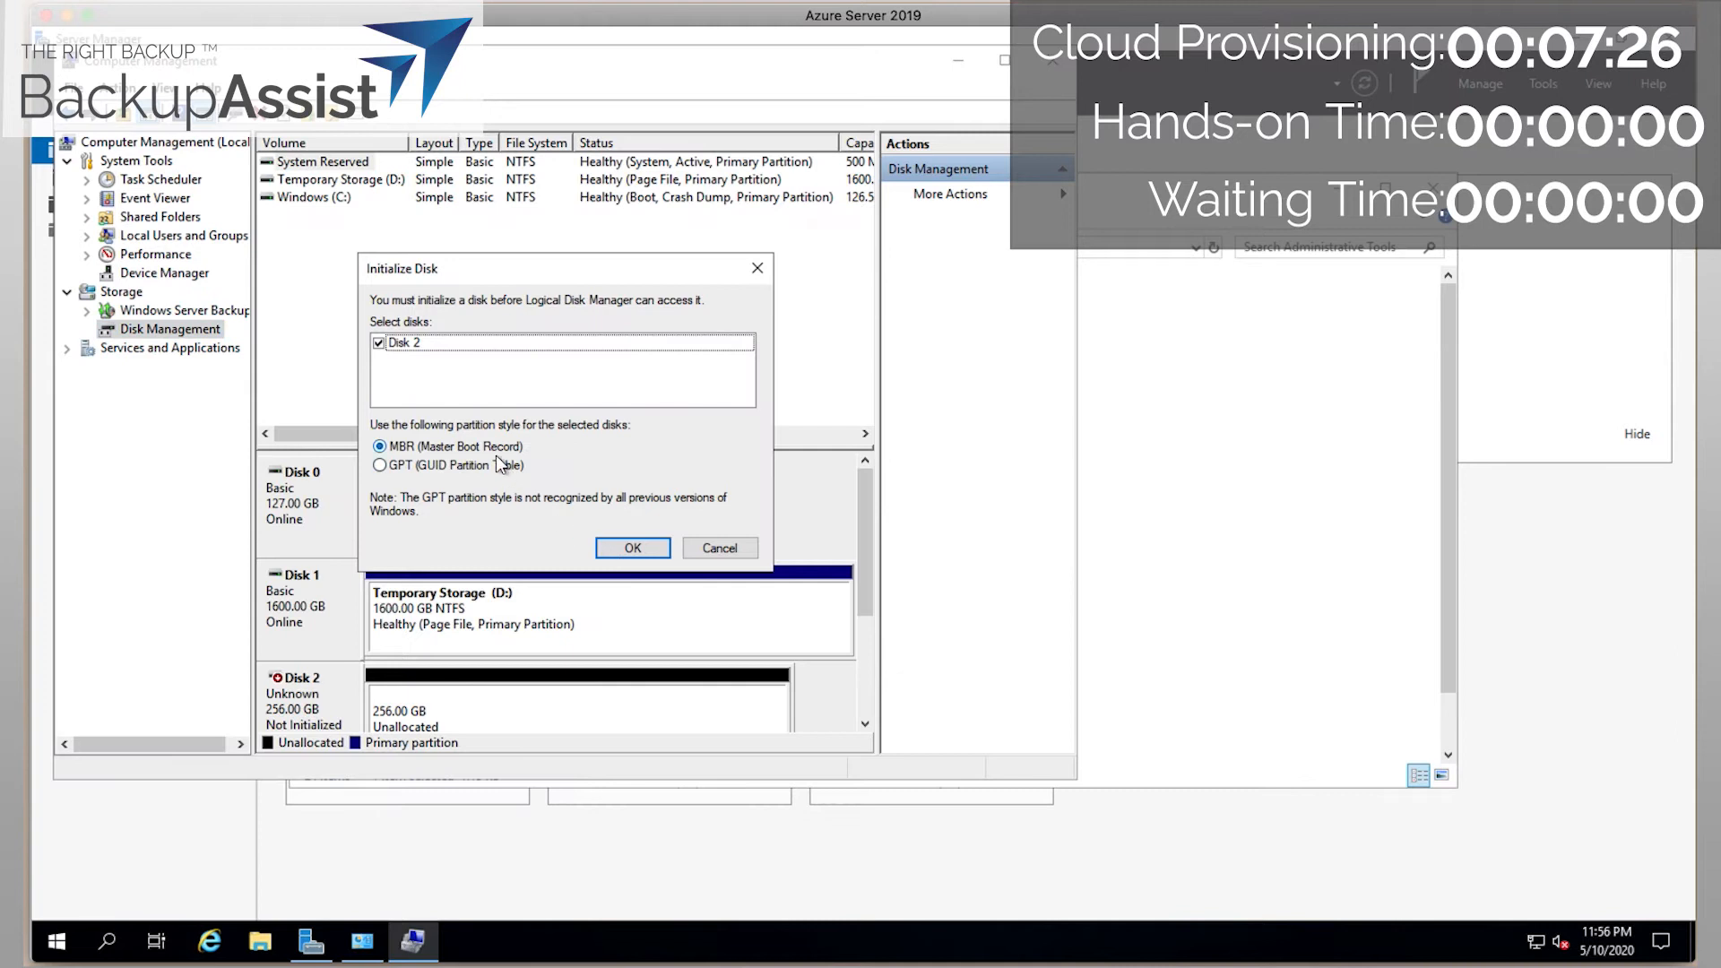
# Initialize Disk 2 with the GPT partition style.
pyautogui.click(490, 465)
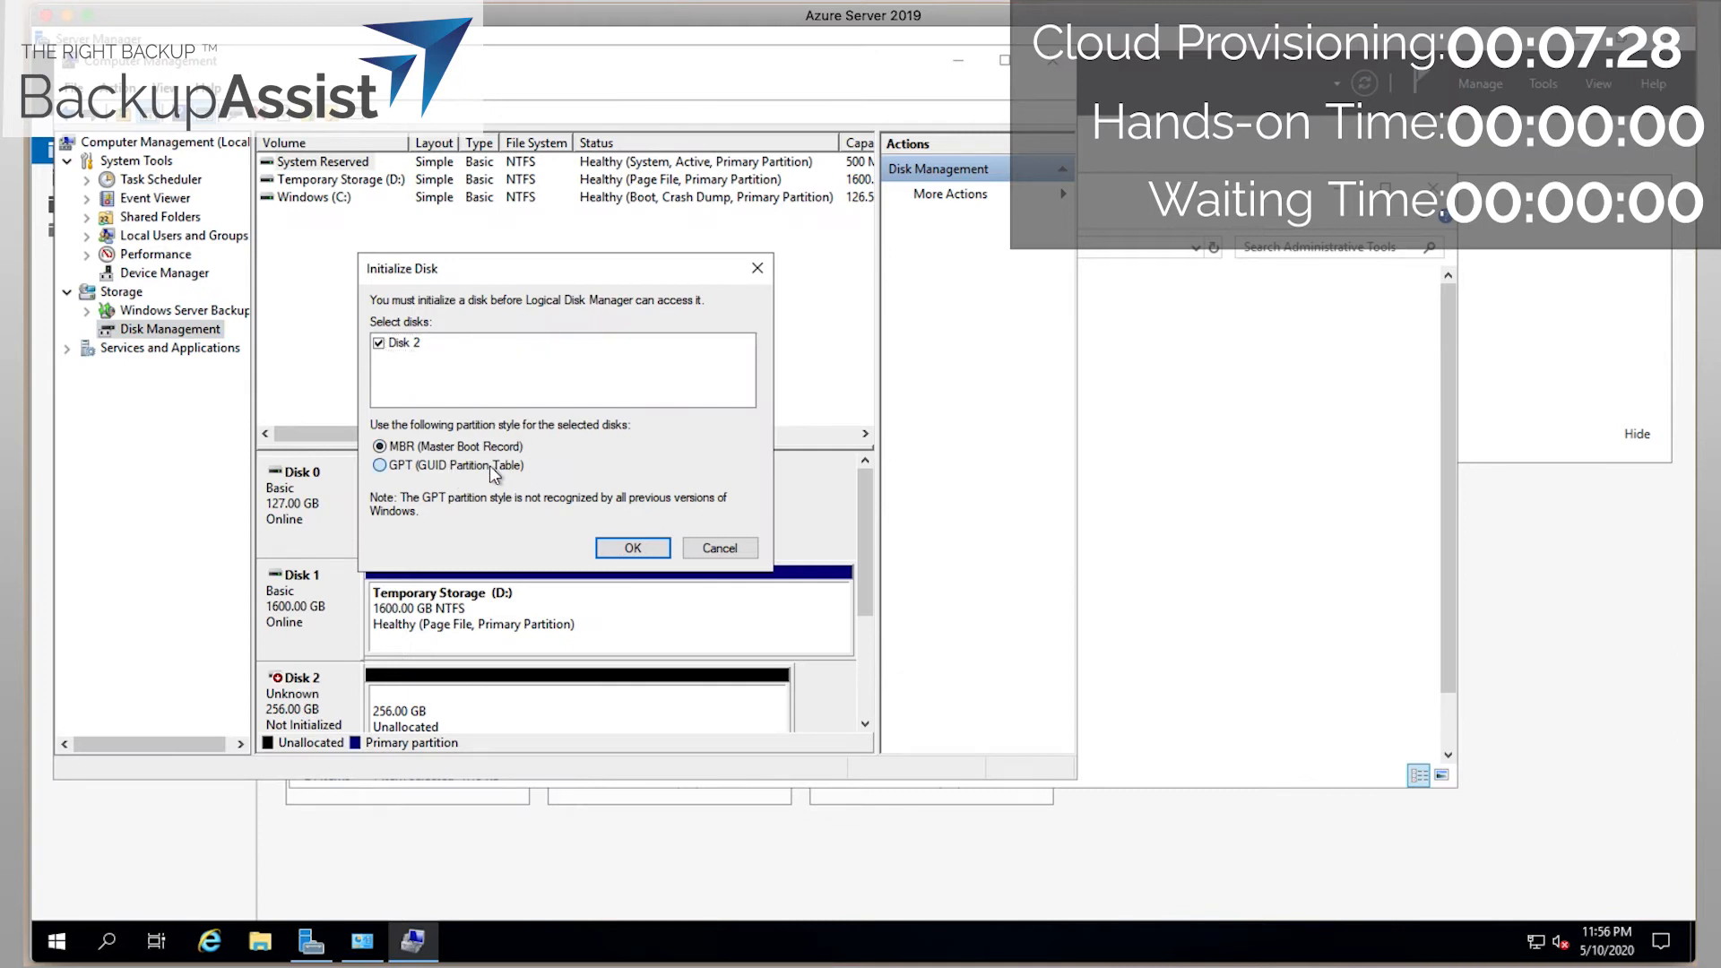
pyautogui.click(641, 548)
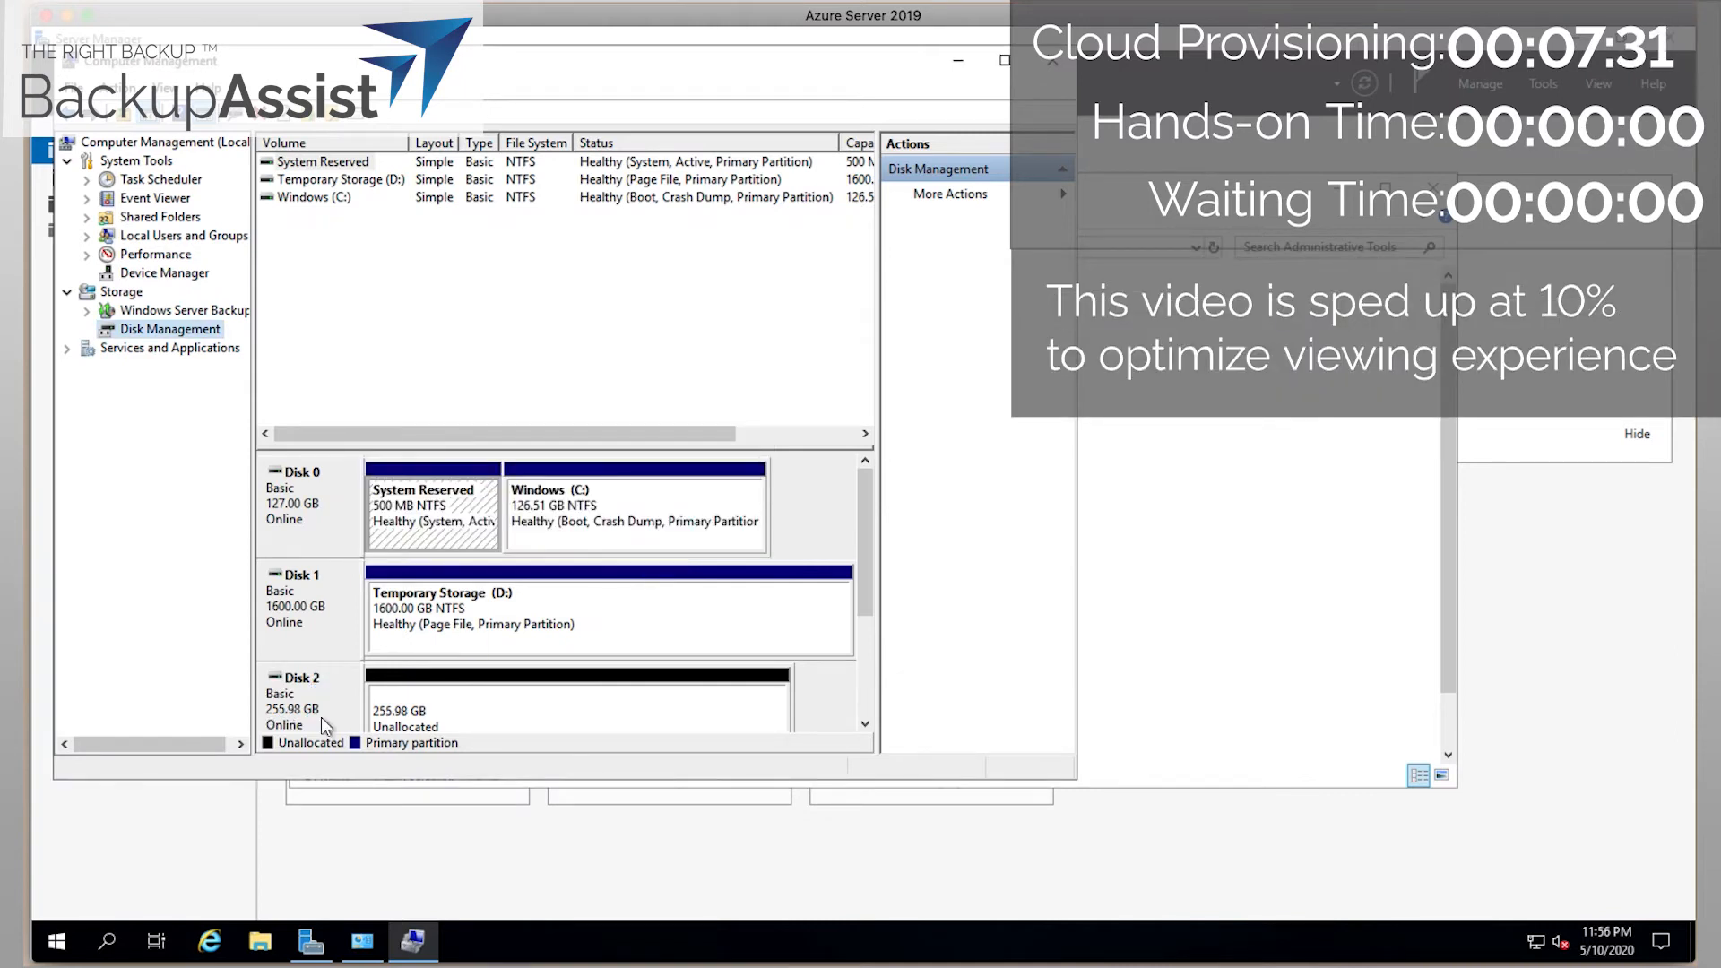
pyautogui.moveTo(551, 782); pyautogui.dragTo(526, 899)
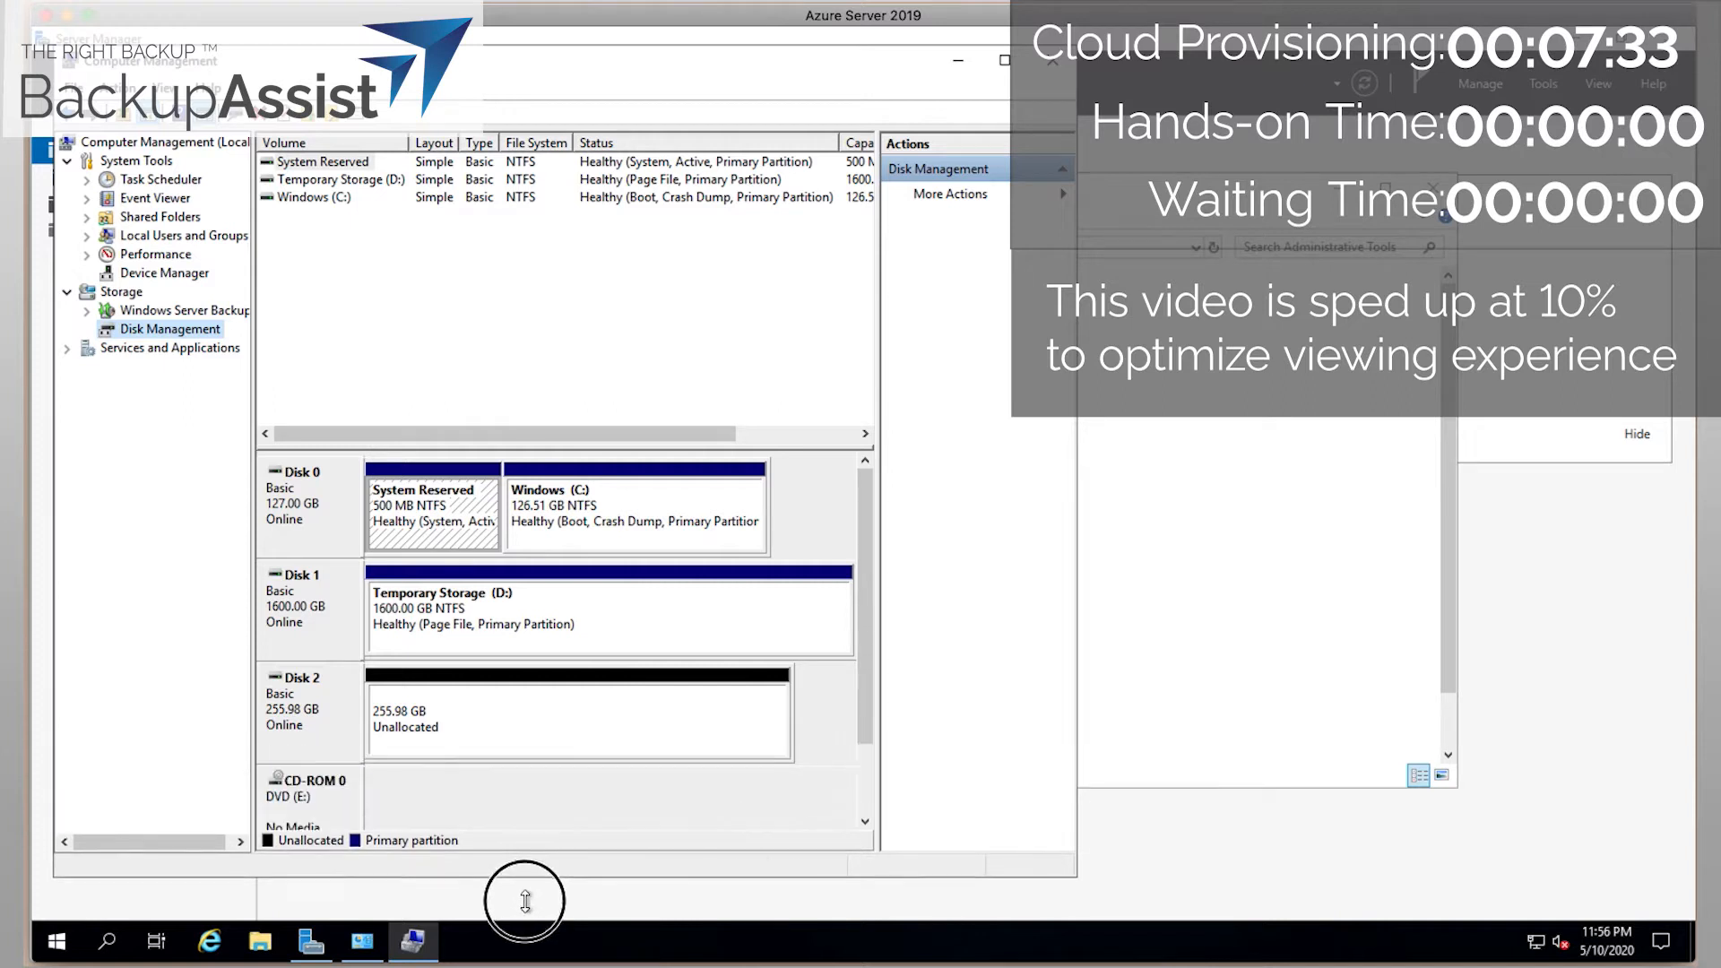
# Create a full-size simple volume on Disk 2 with drive letter V and label VMDR.
pyautogui.rightClick(450, 708)
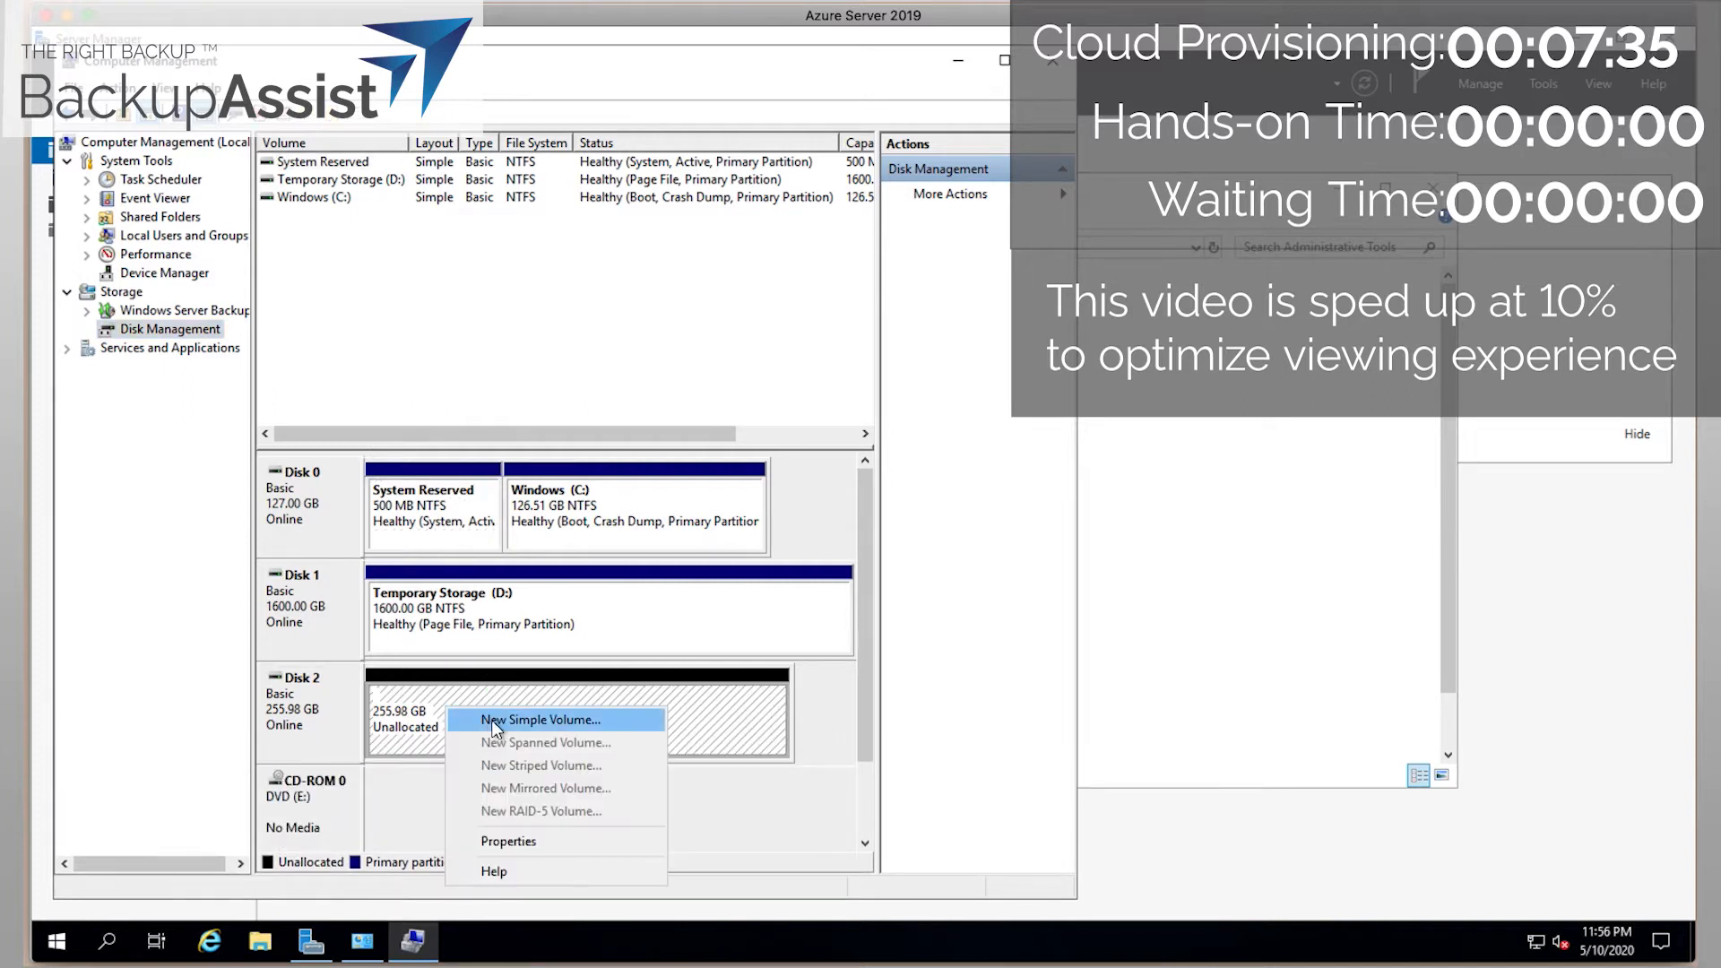
pyautogui.click(495, 722)
pyautogui.click(655, 535)
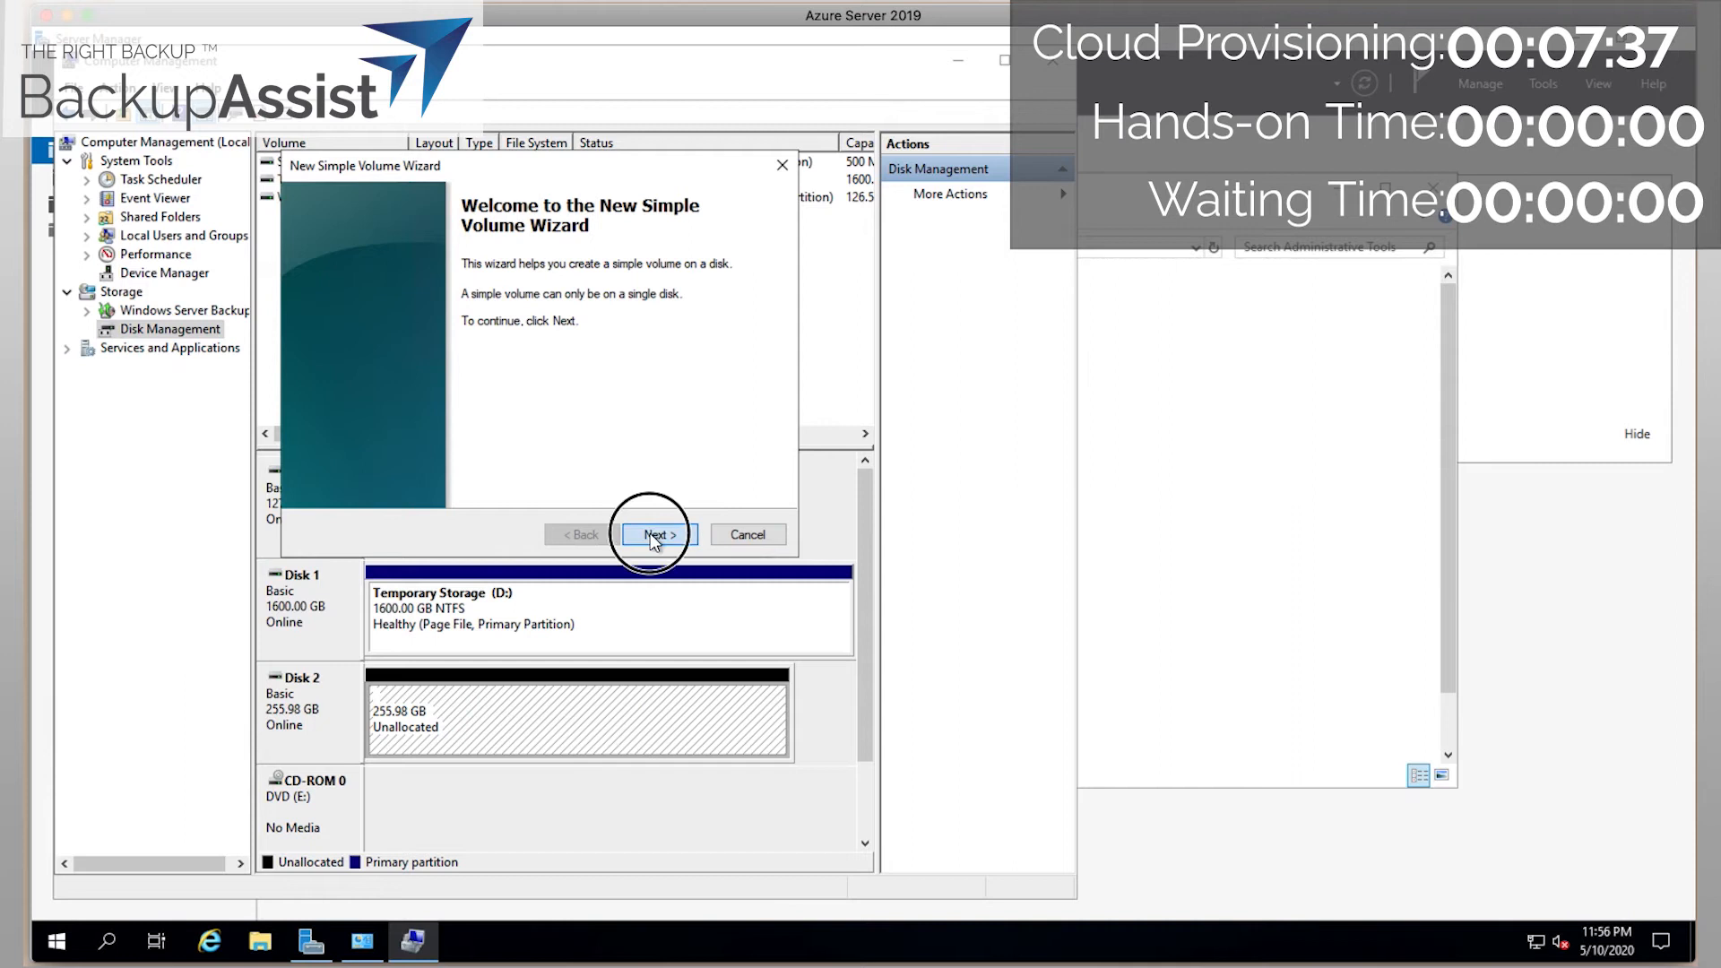
pyautogui.click(670, 532)
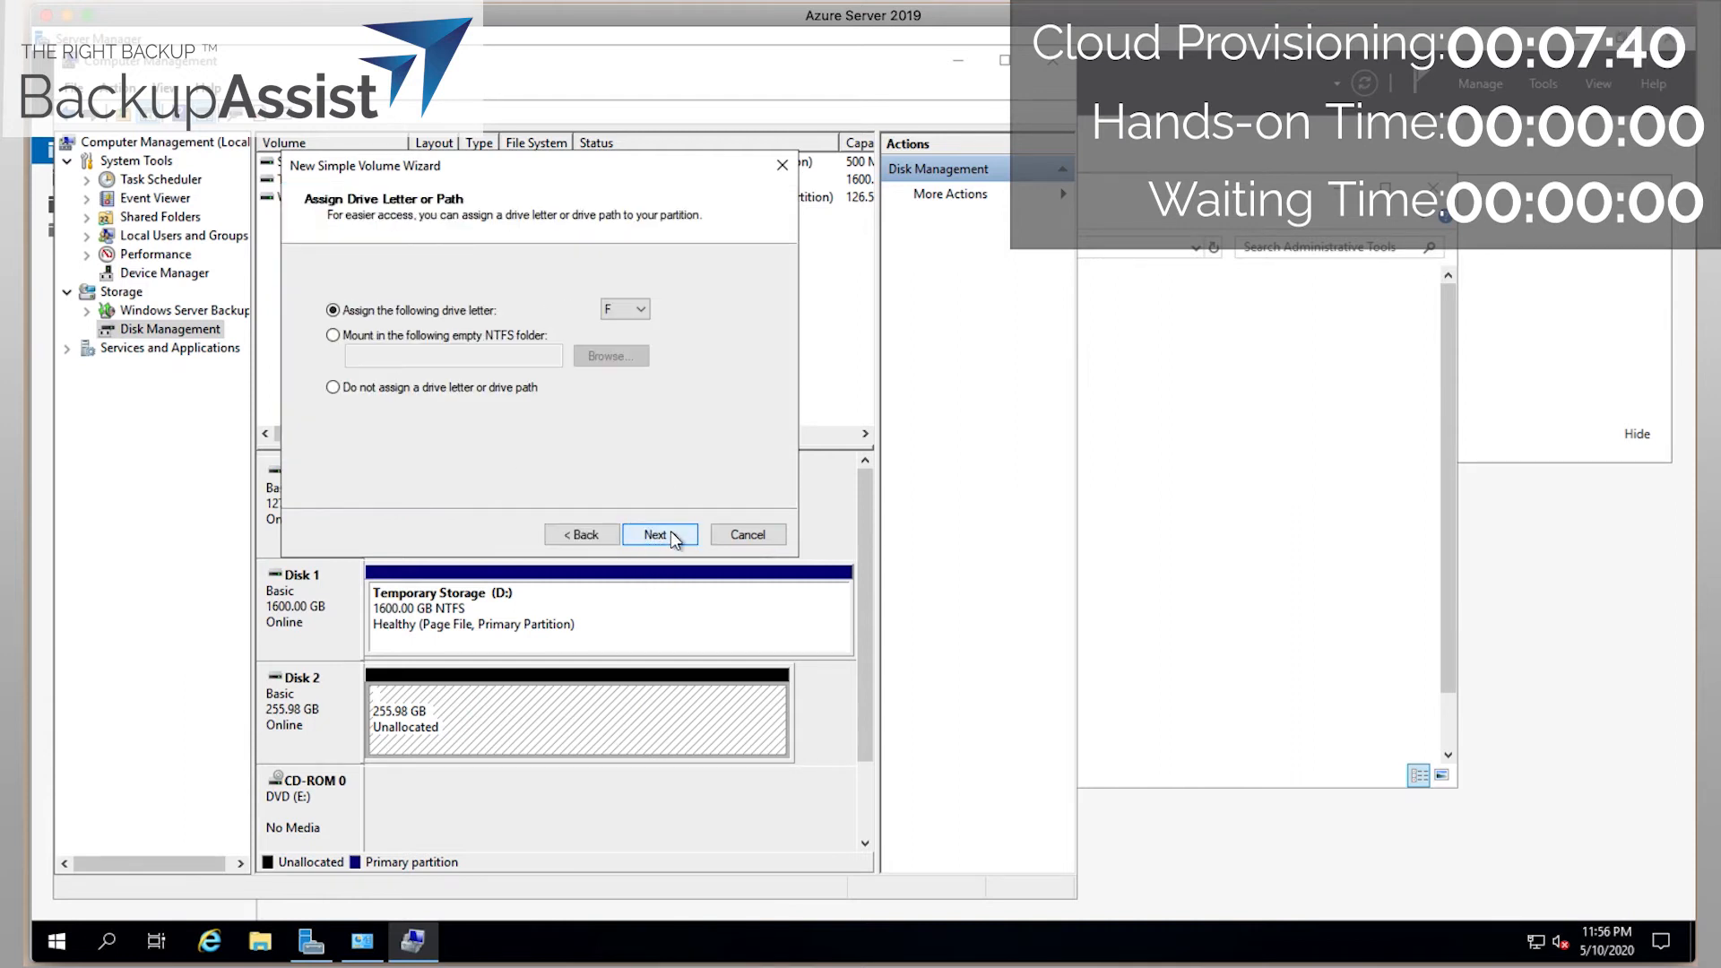
pyautogui.click(628, 310)
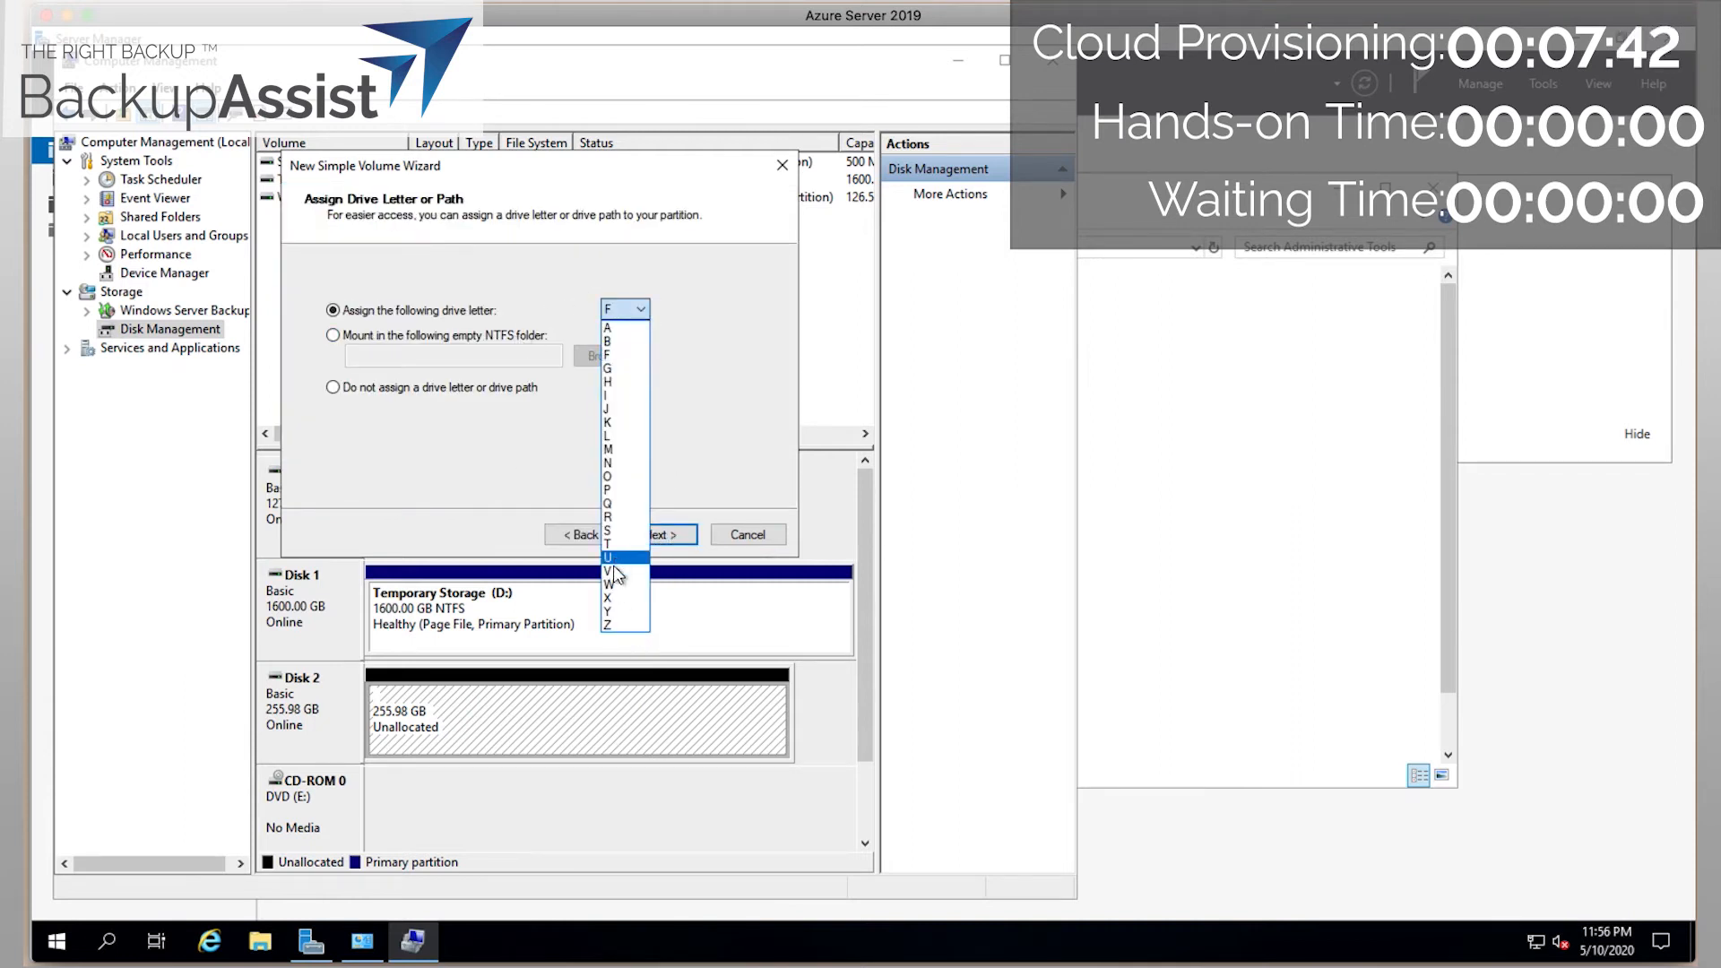
pyautogui.click(613, 566)
pyautogui.click(658, 532)
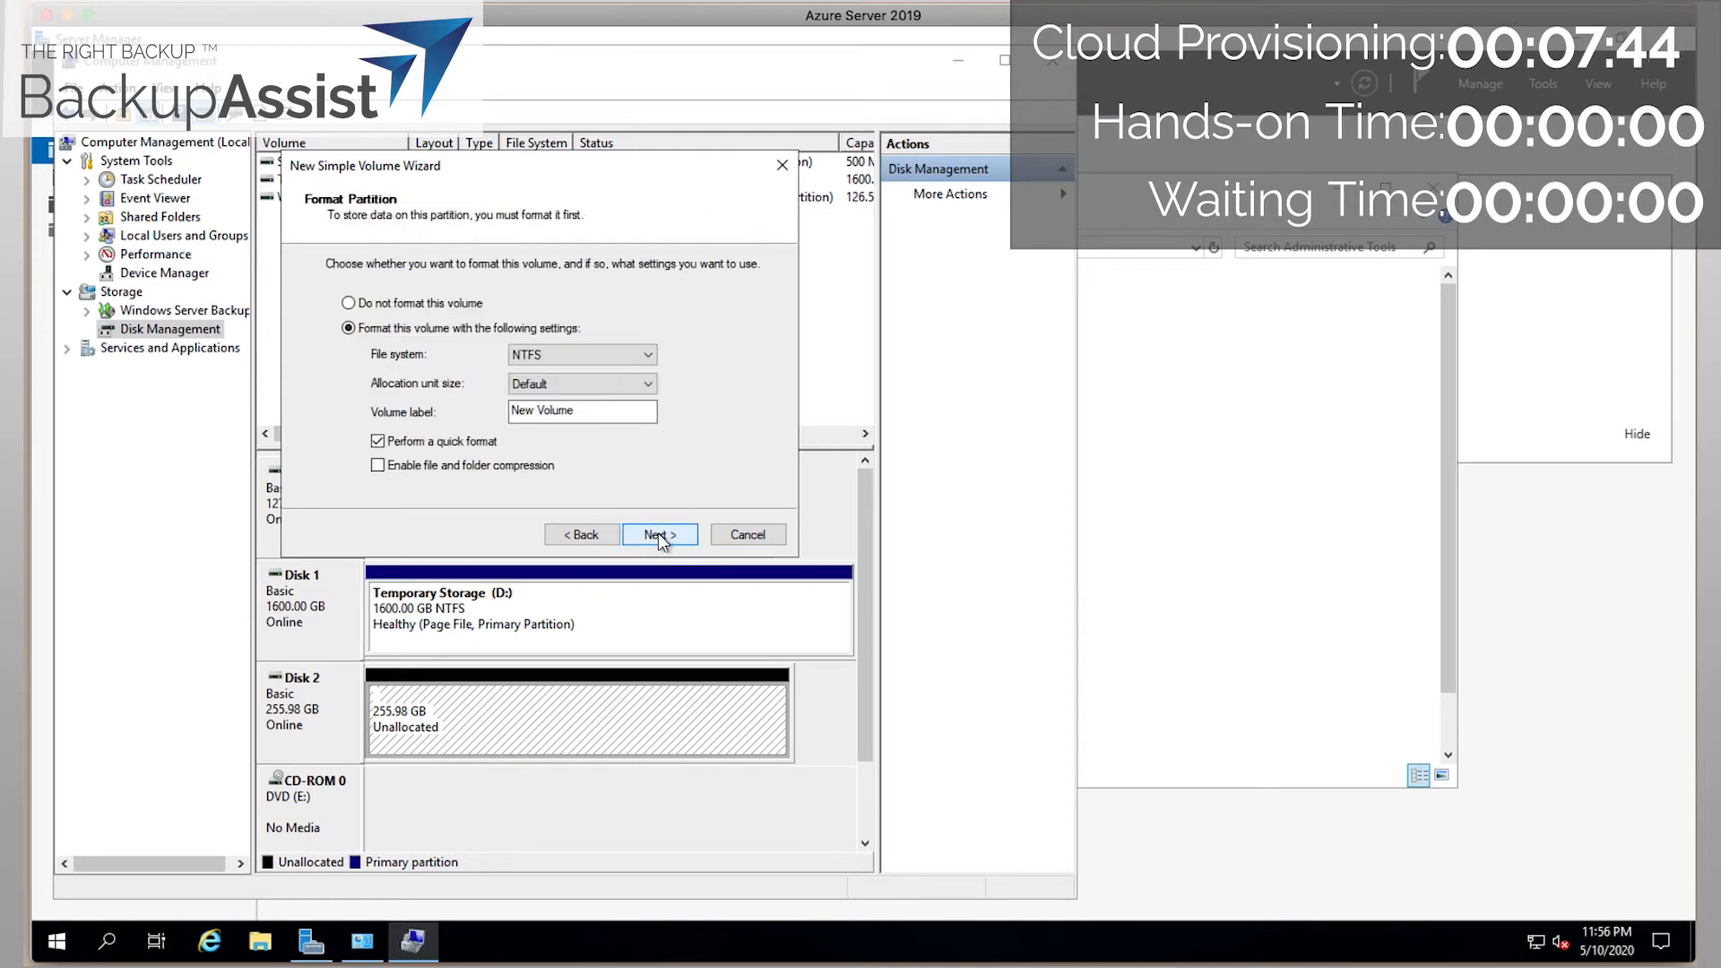
pyautogui.moveTo(601, 412); pyautogui.dragTo(186, 390)
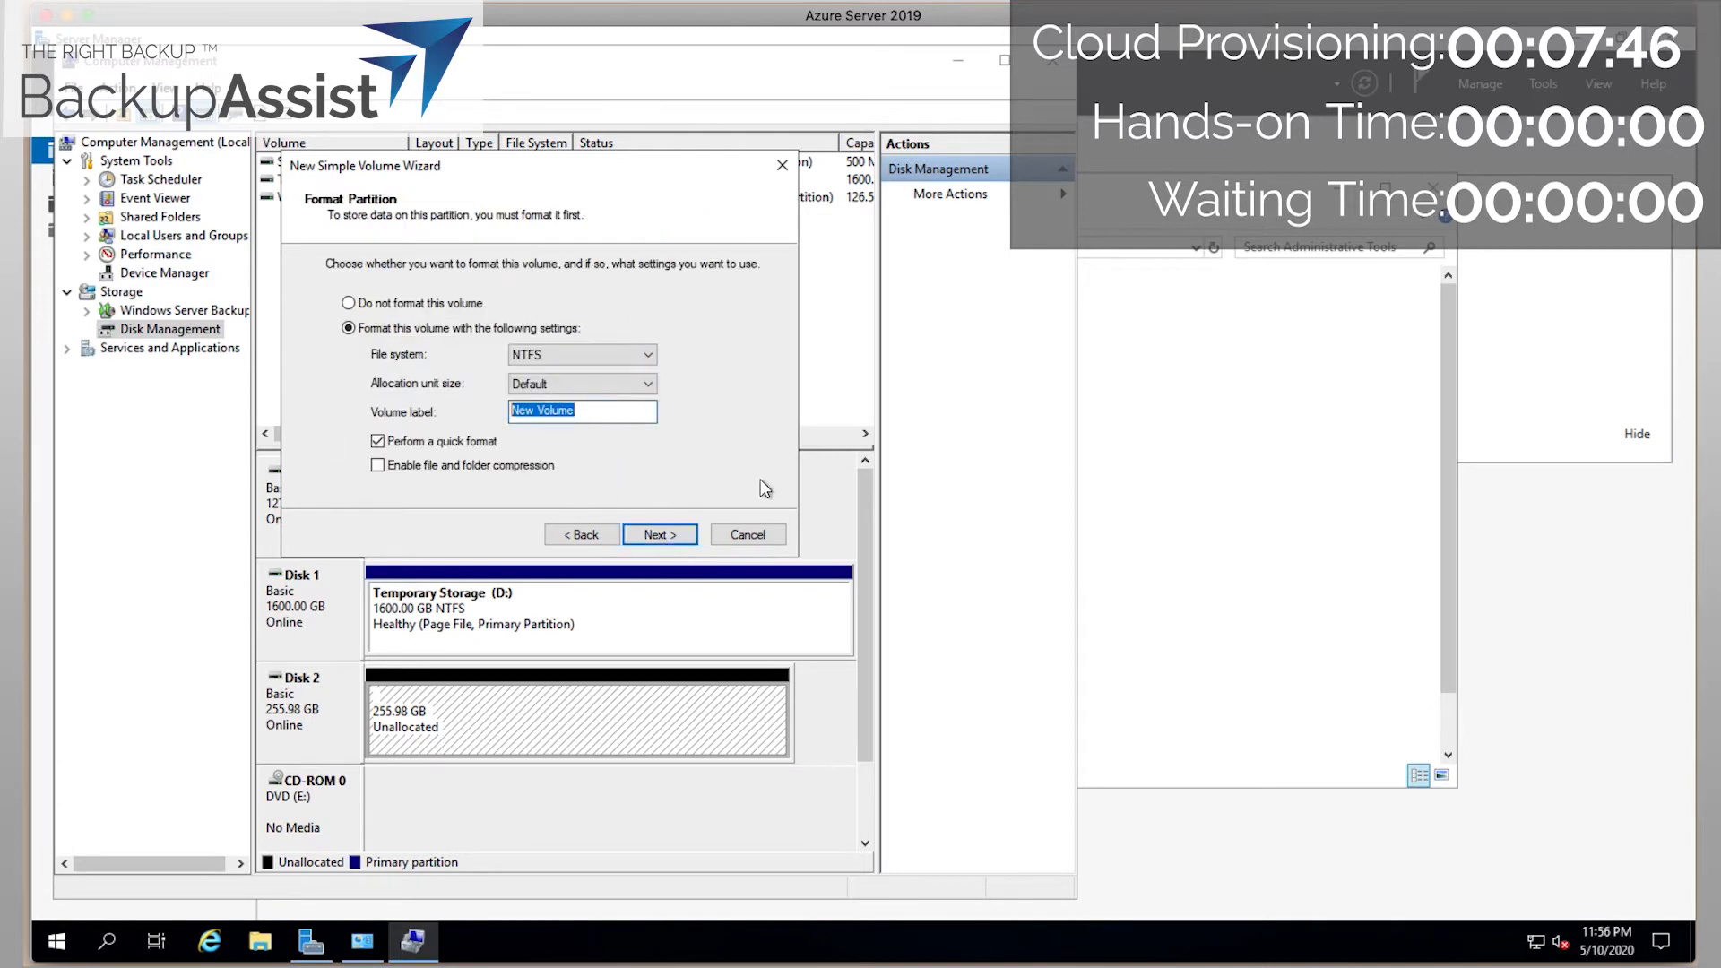
pyautogui.write('VMDR')
pyautogui.click(631, 534)
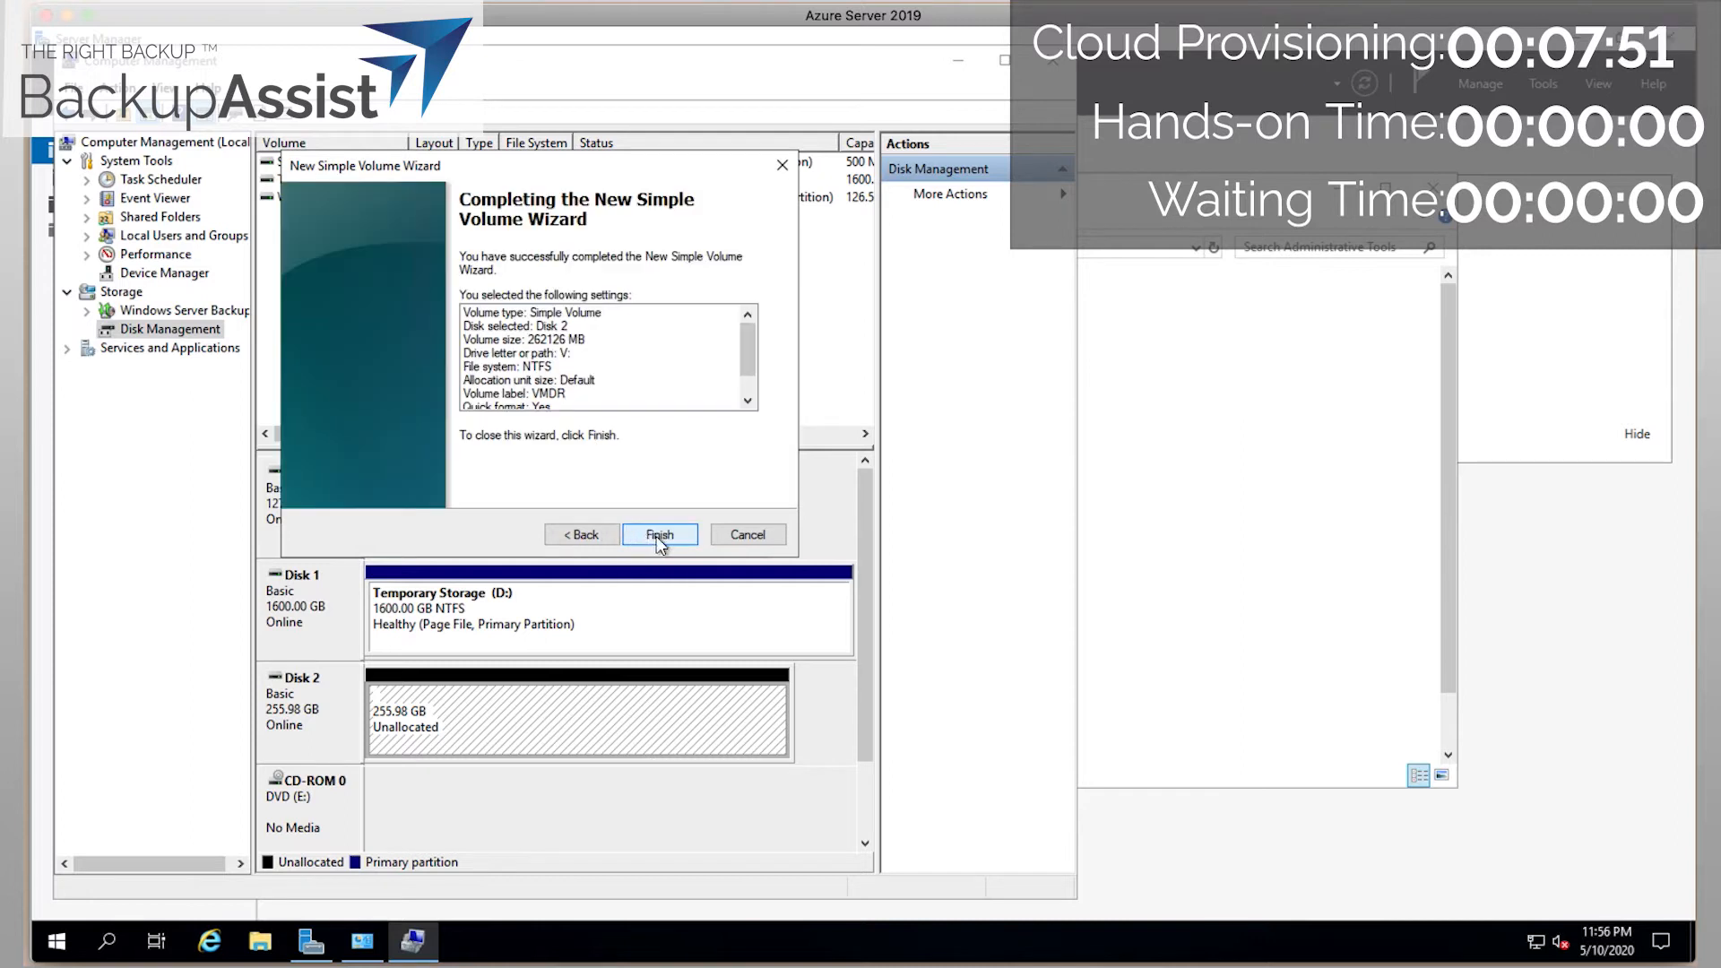
pyautogui.click(656, 536)
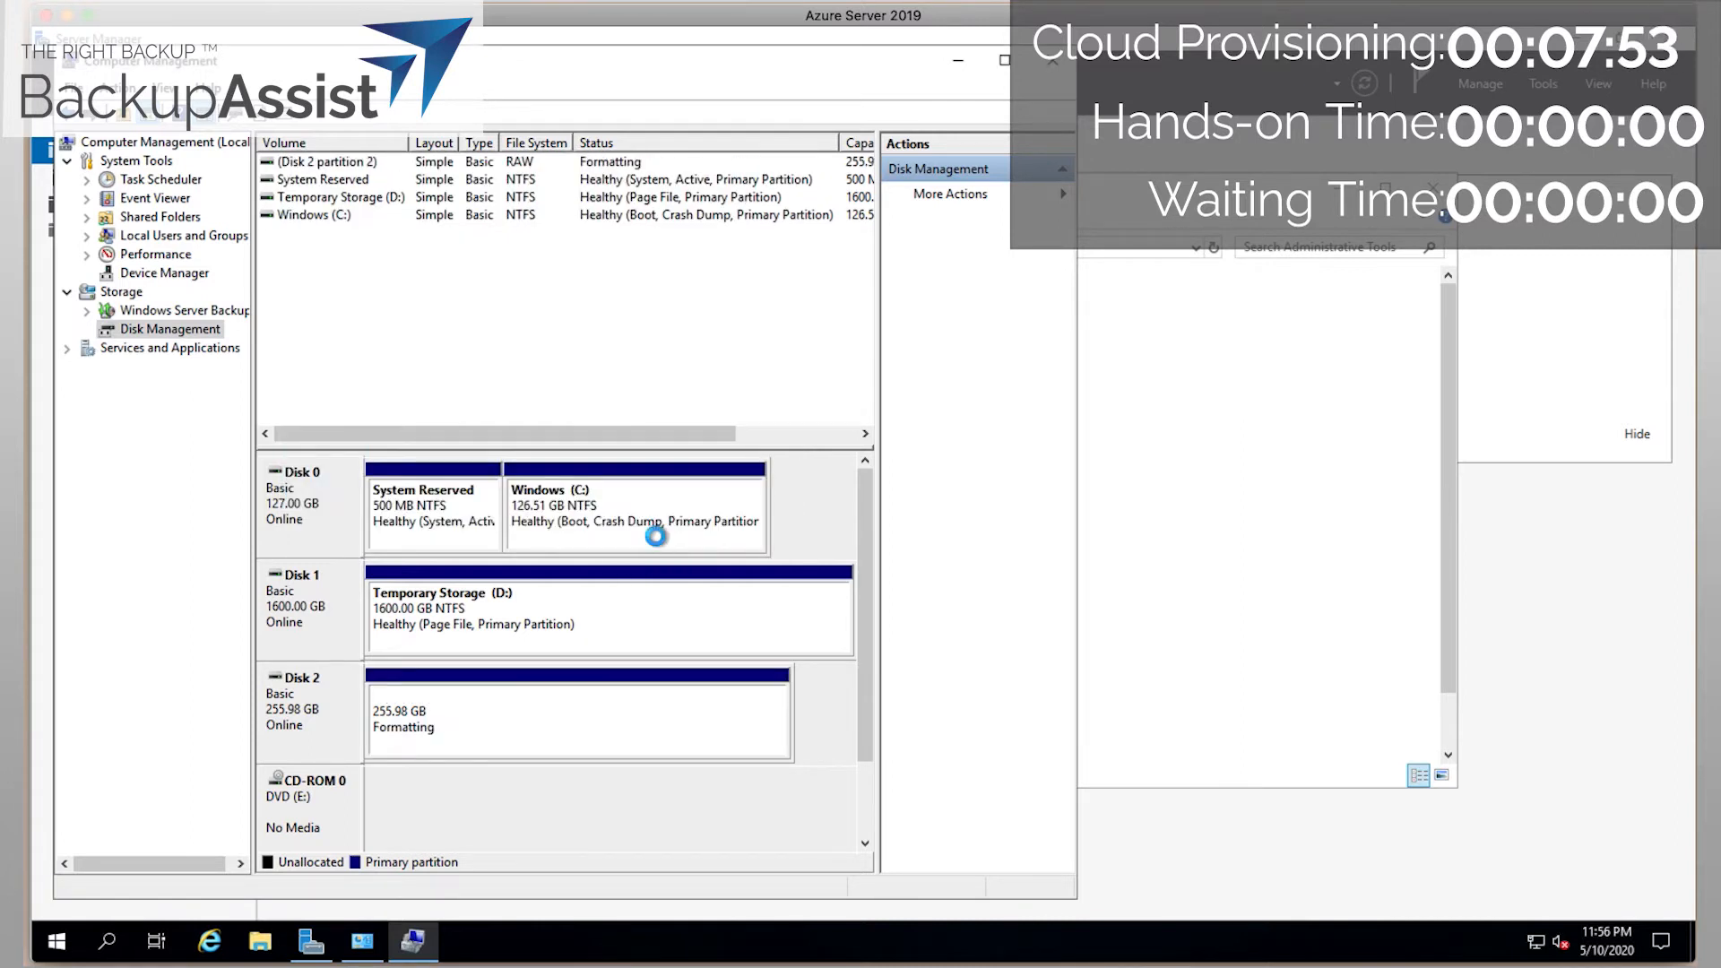
# Close Computer Management and launch Internet Explorer past its first-run setup.
pyautogui.click(1053, 64)
pyautogui.click(209, 942)
pyautogui.click(393, 292)
# Download the Firefox installer from firefox.com in Internet Explorer and run it.
pyautogui.click(717, 541)
pyautogui.click(349, 115)
pyautogui.write('firefox.com')
pyautogui.press('Return')
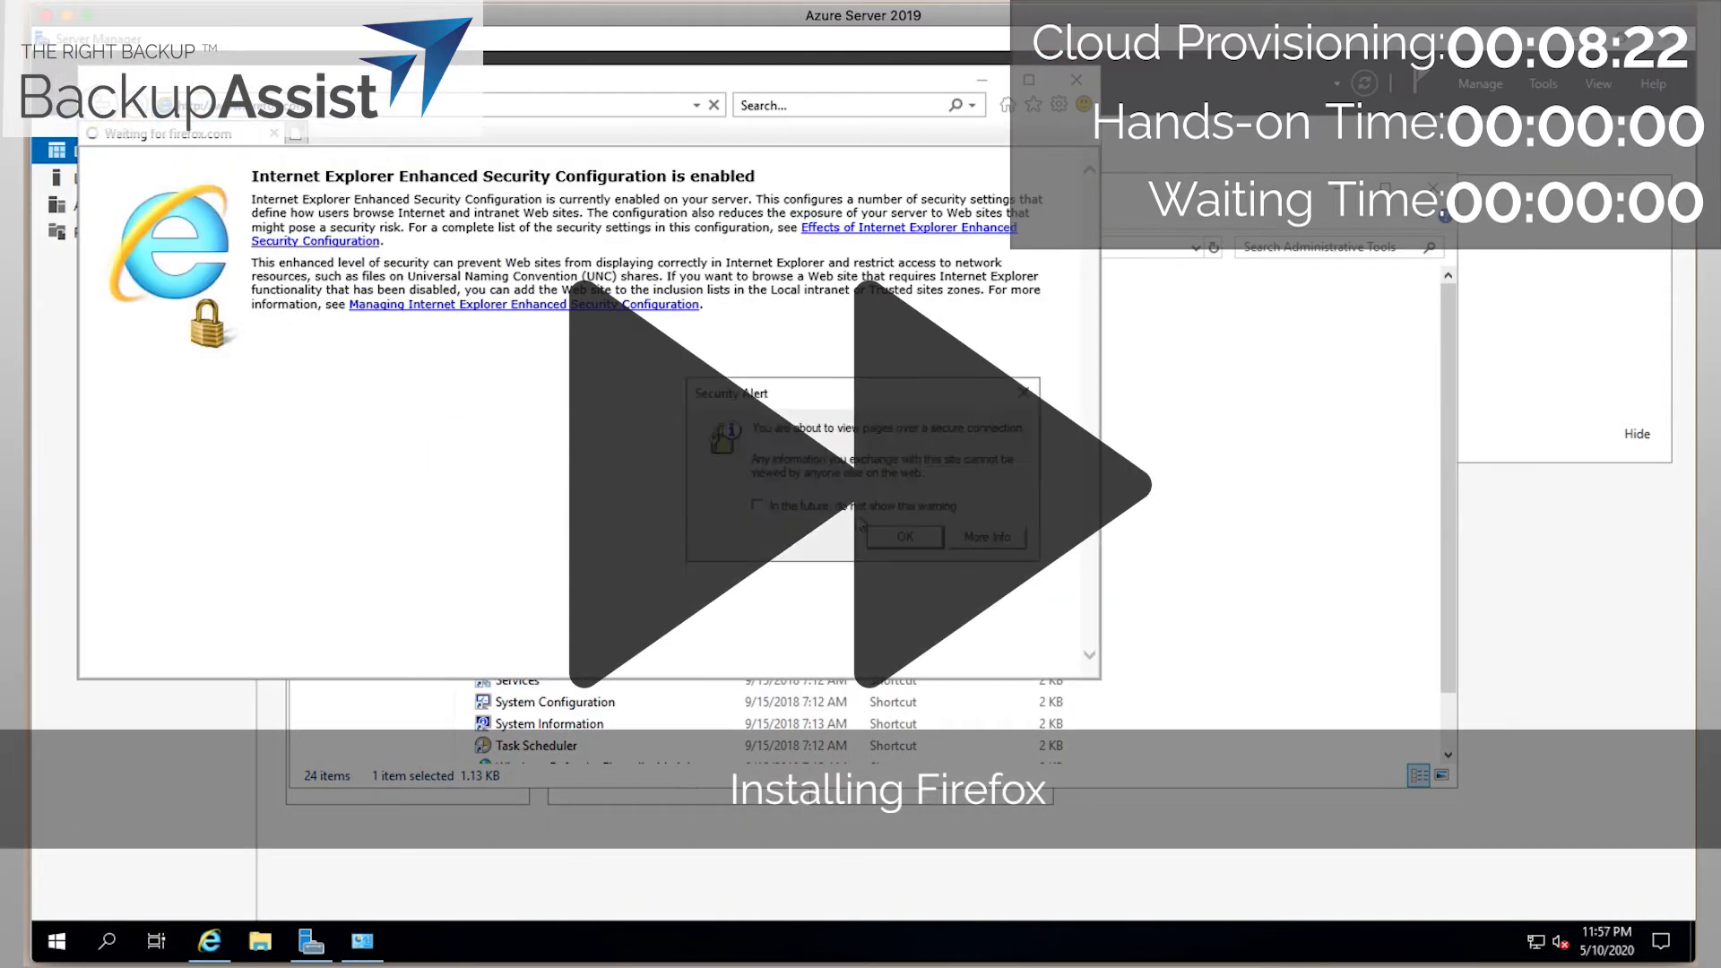
pyautogui.click(902, 535)
pyautogui.click(1021, 650)
pyautogui.click(257, 566)
pyautogui.click(1022, 651)
pyautogui.click(758, 318)
pyautogui.click(842, 656)
pyautogui.click(680, 653)
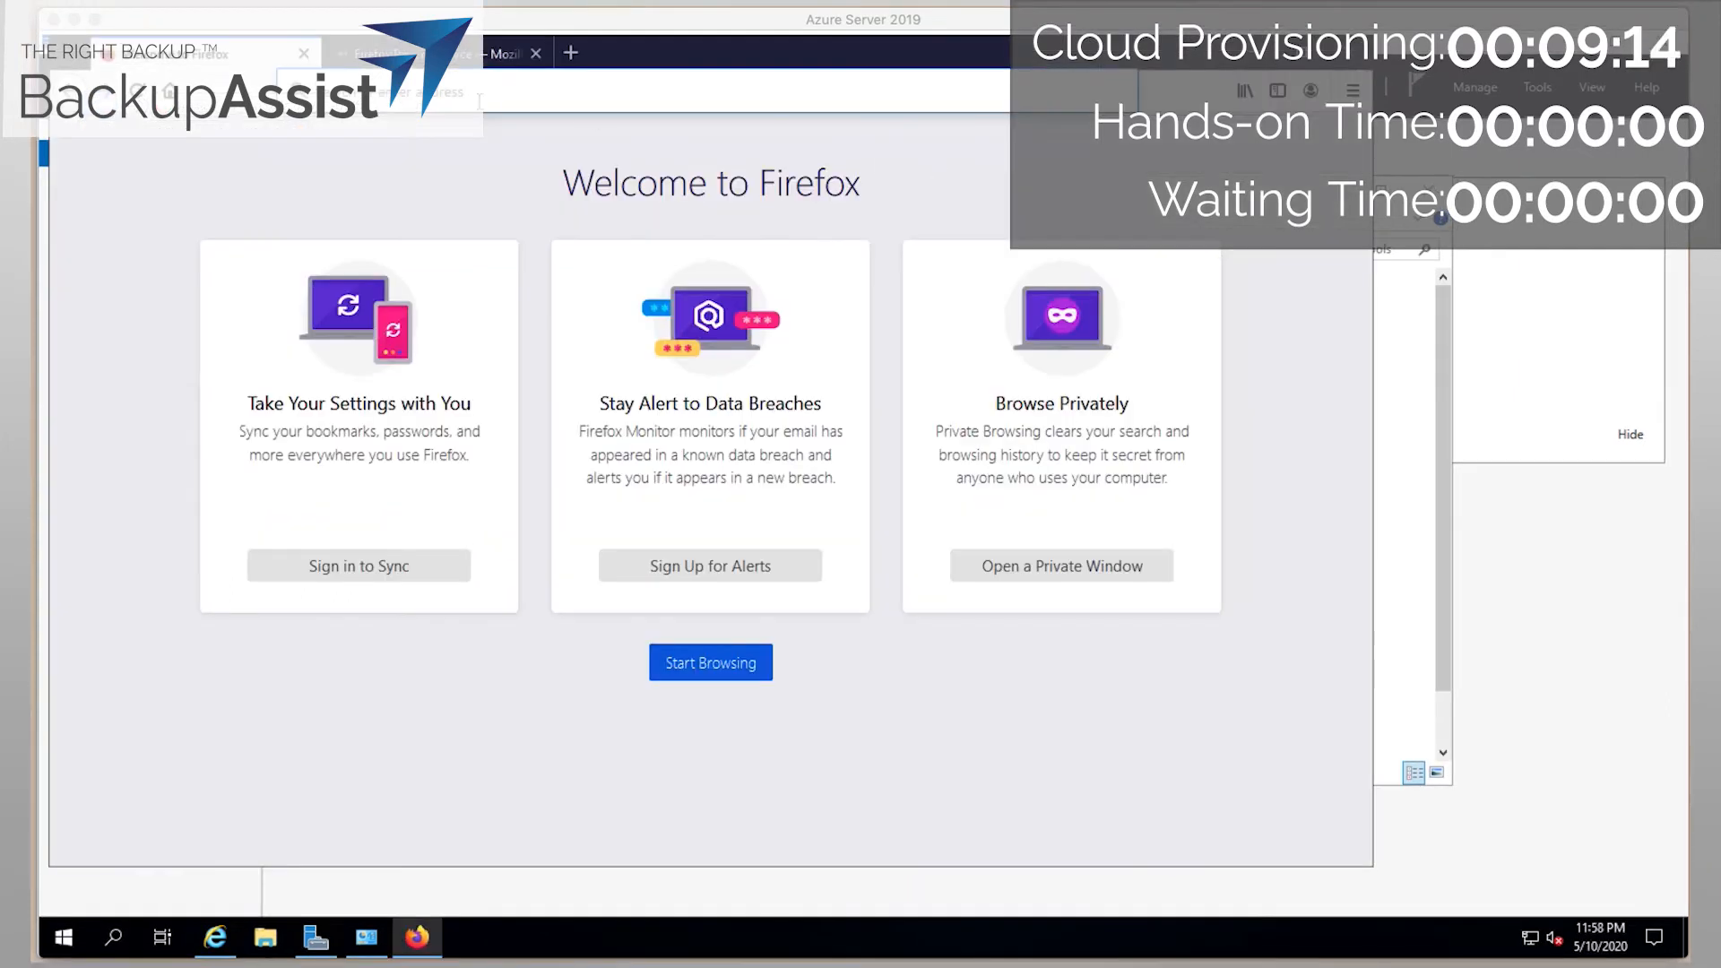
# Paste the Dropbox setupBAER_1.0.0.exe link into Firefox and load it.
pyautogui.click(480, 97)
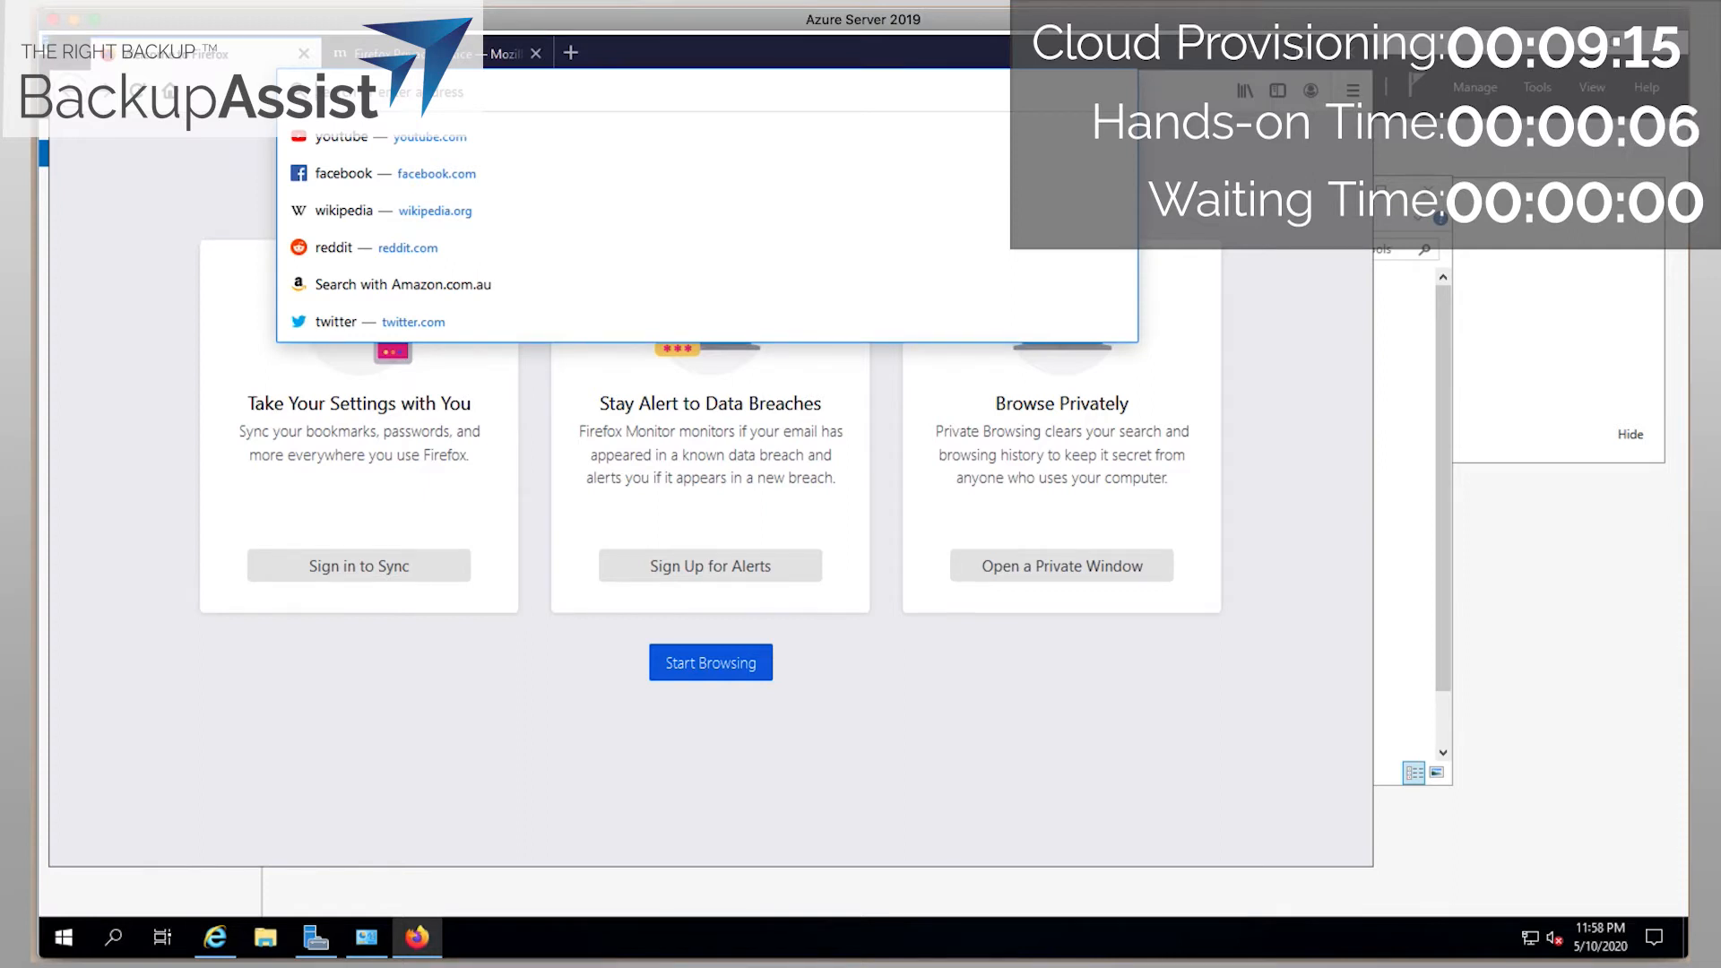
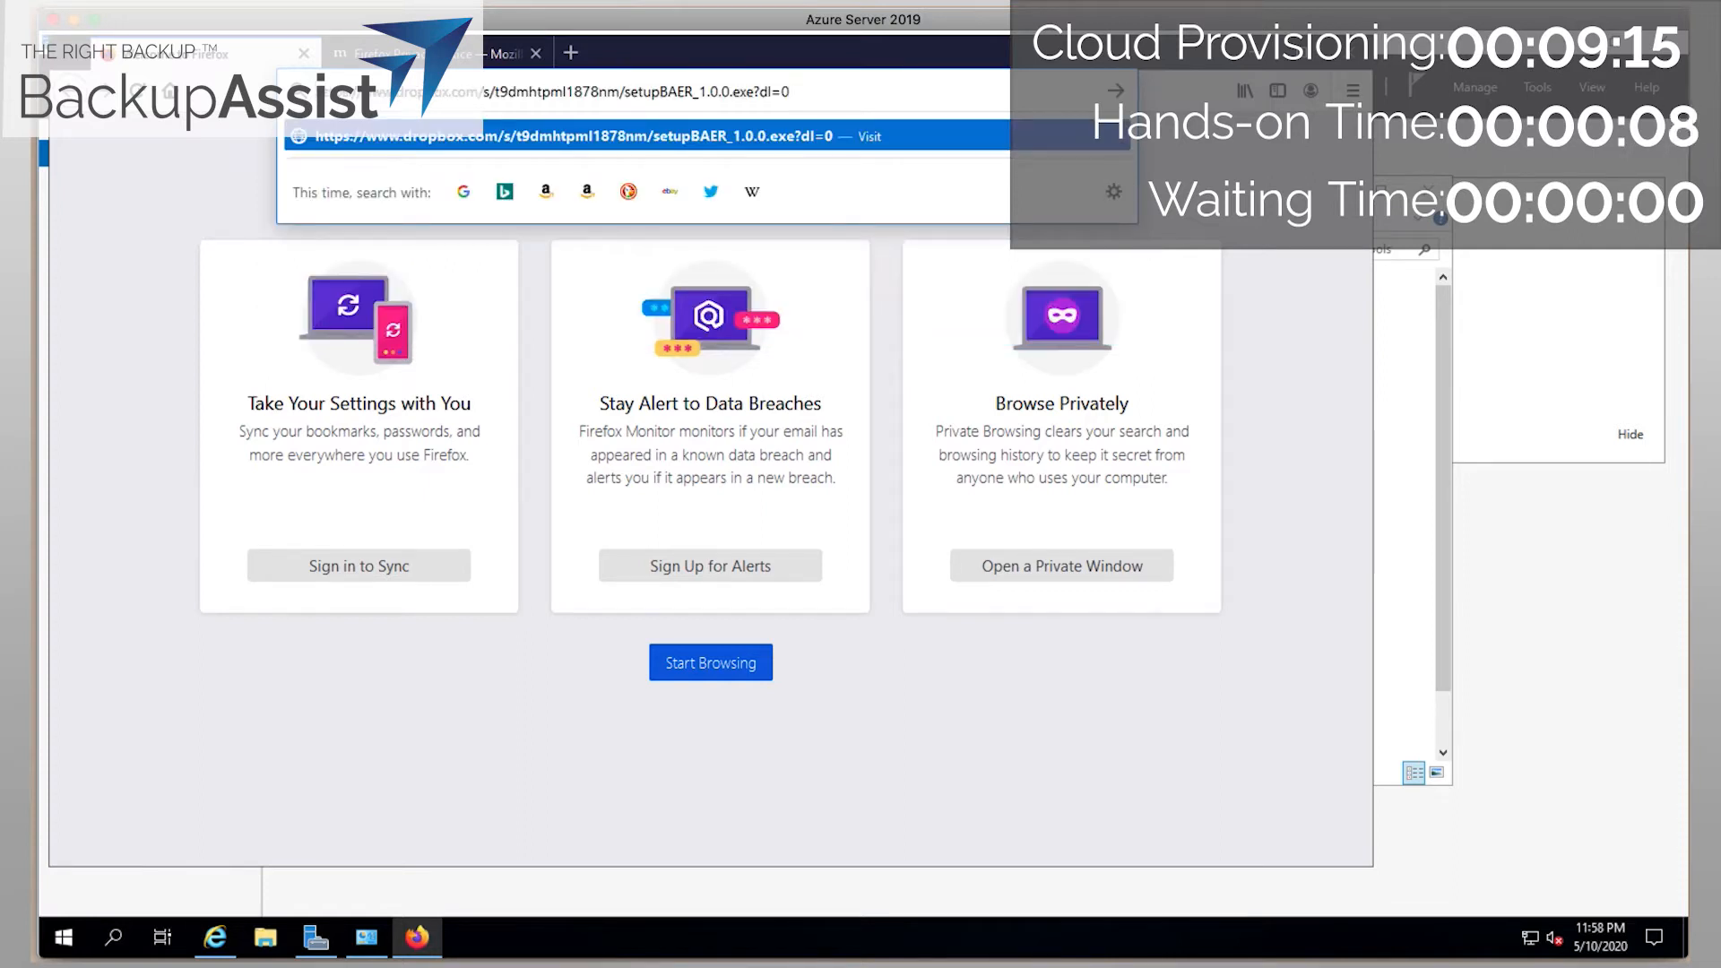
pyautogui.press('Return')
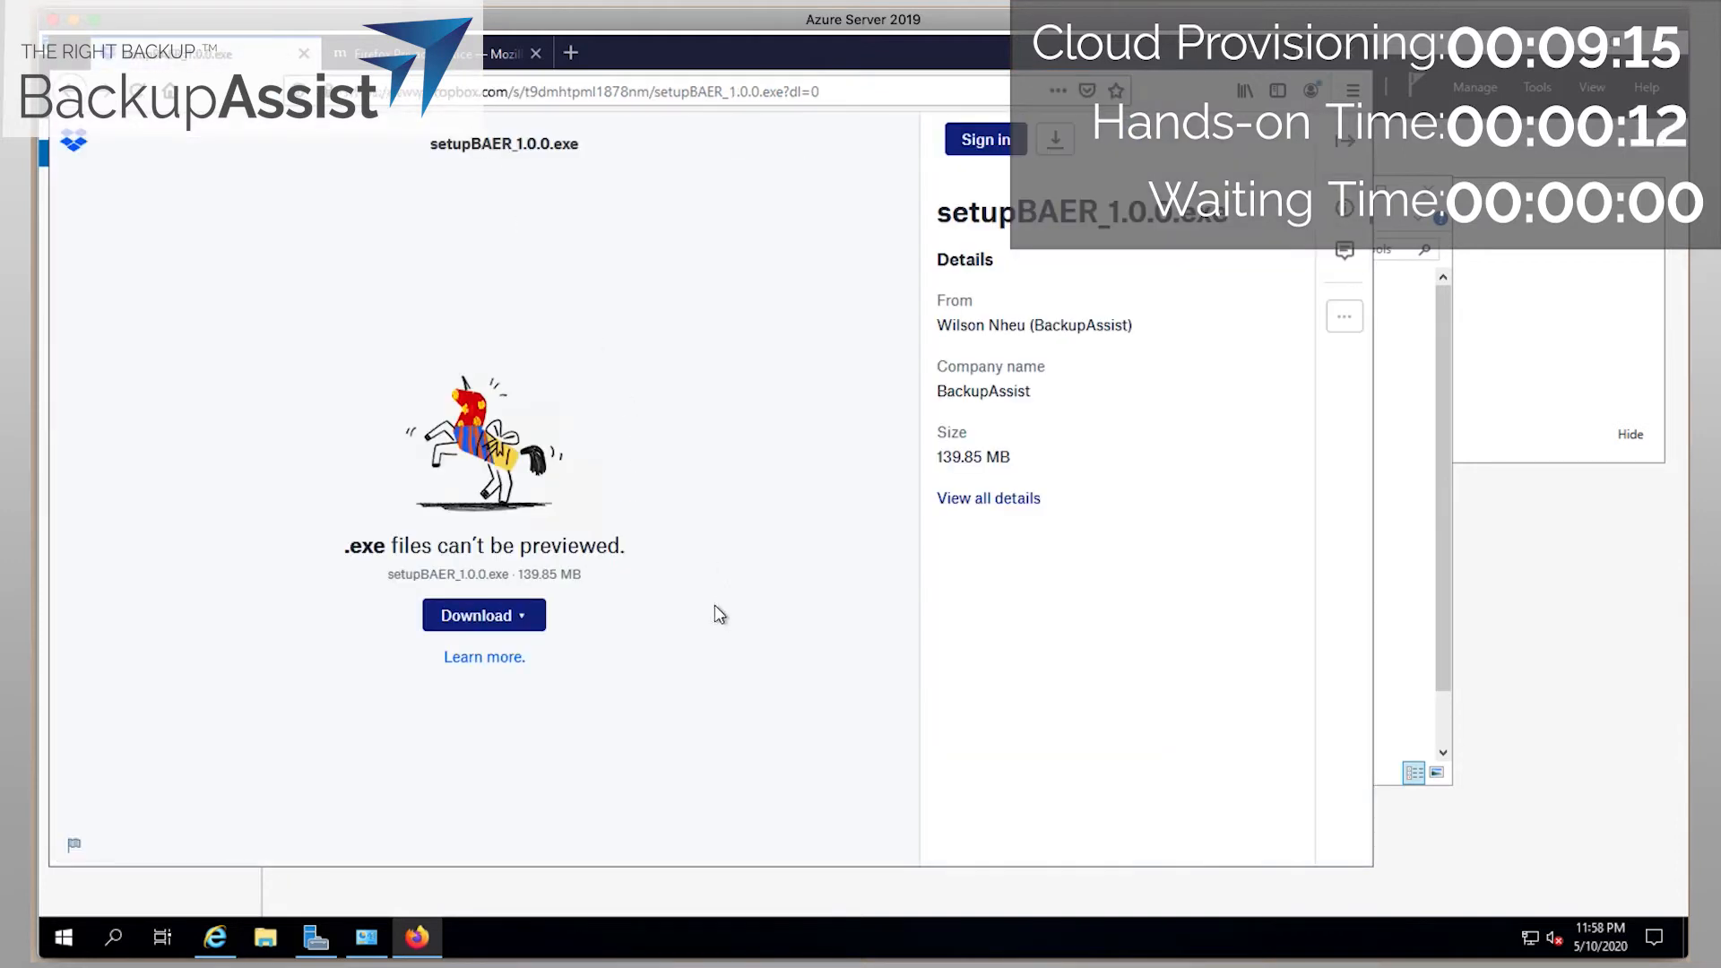
# Direct-download setupBAER_1.0.0.exe, run it from its folder, and close Firefox.
pyautogui.click(522, 619)
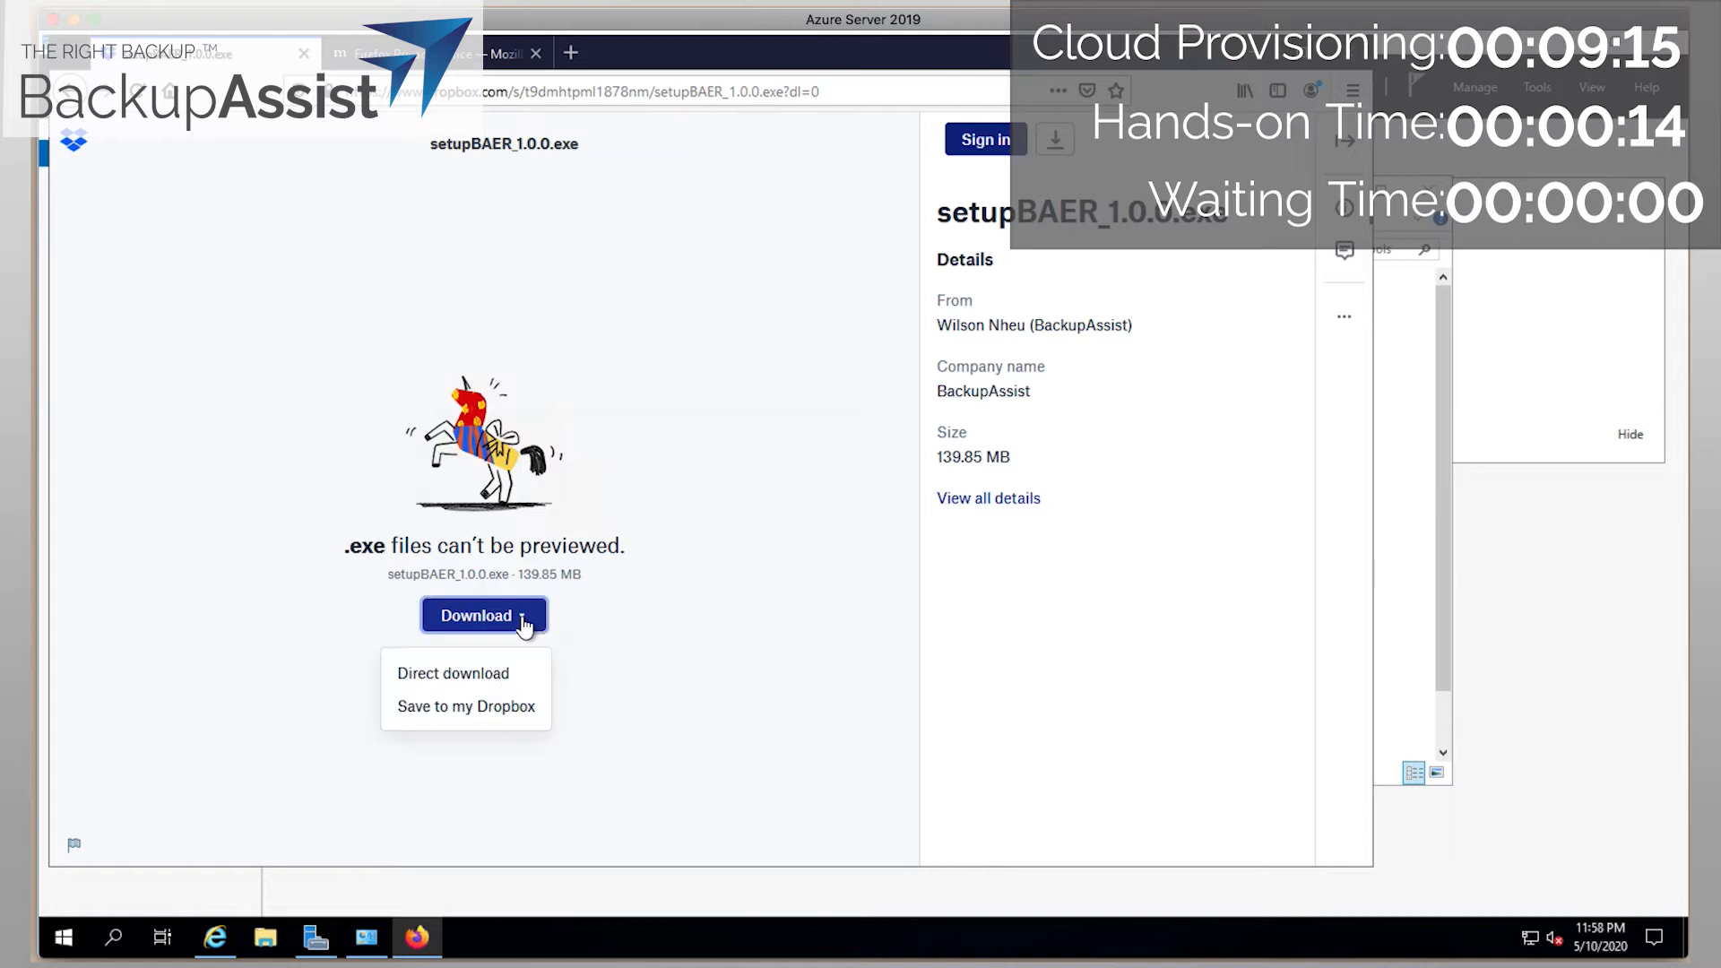
pyautogui.click(478, 672)
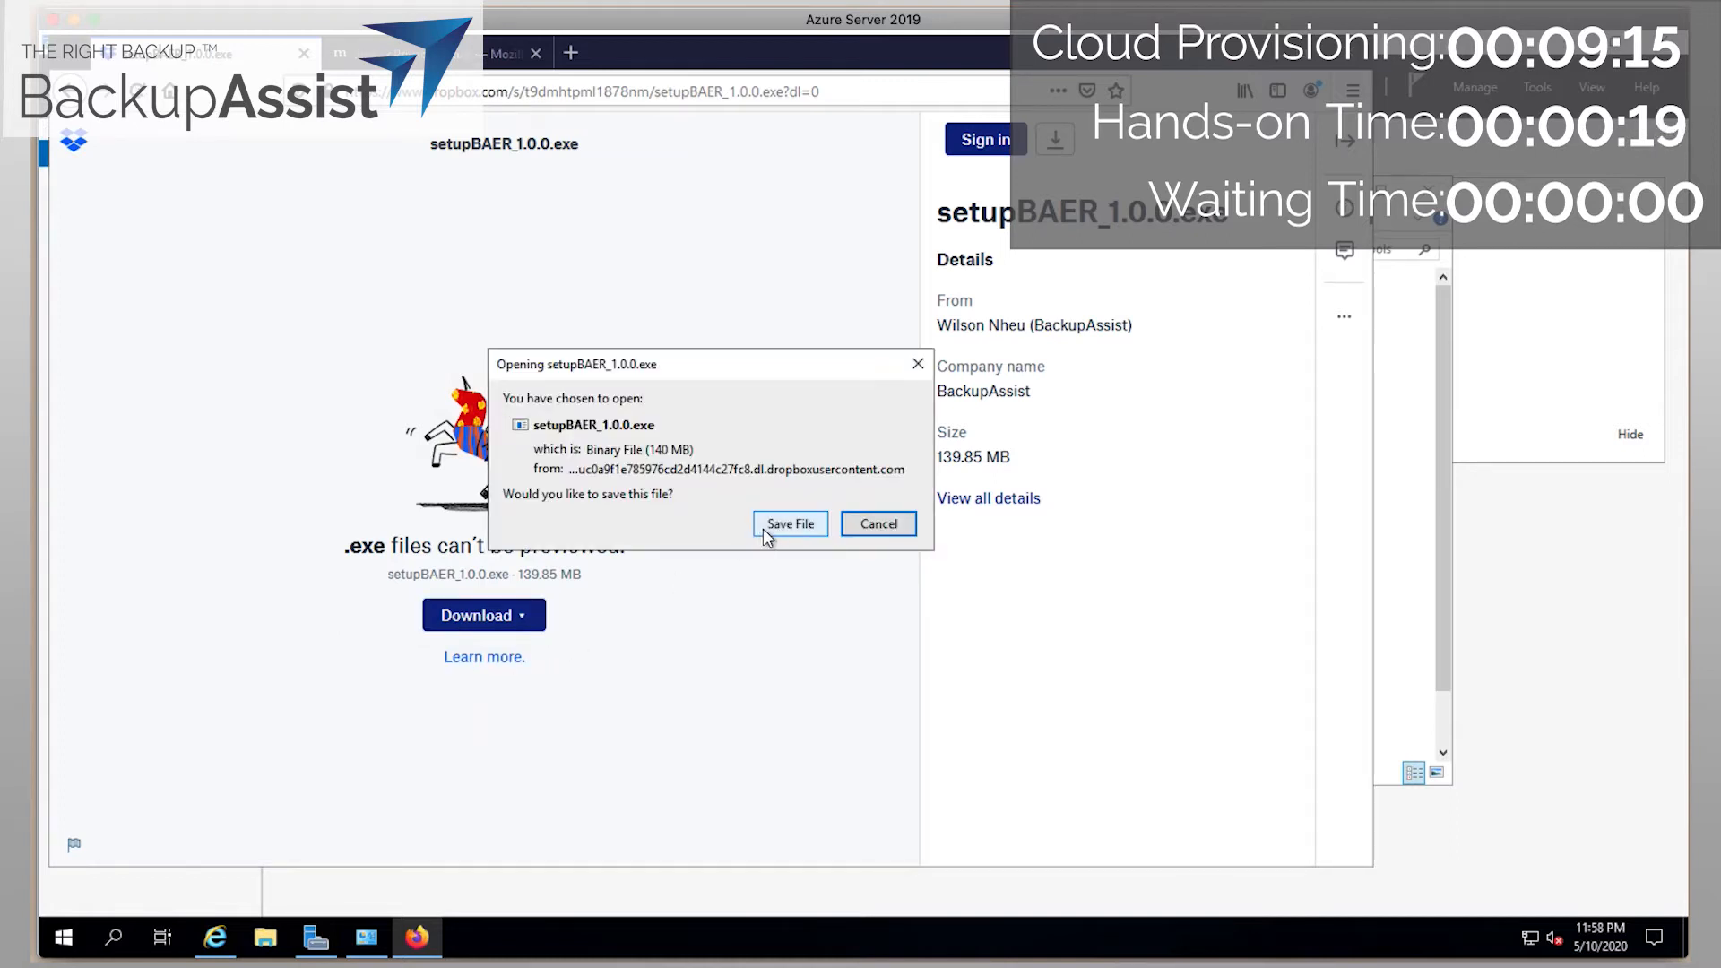
pyautogui.click(778, 528)
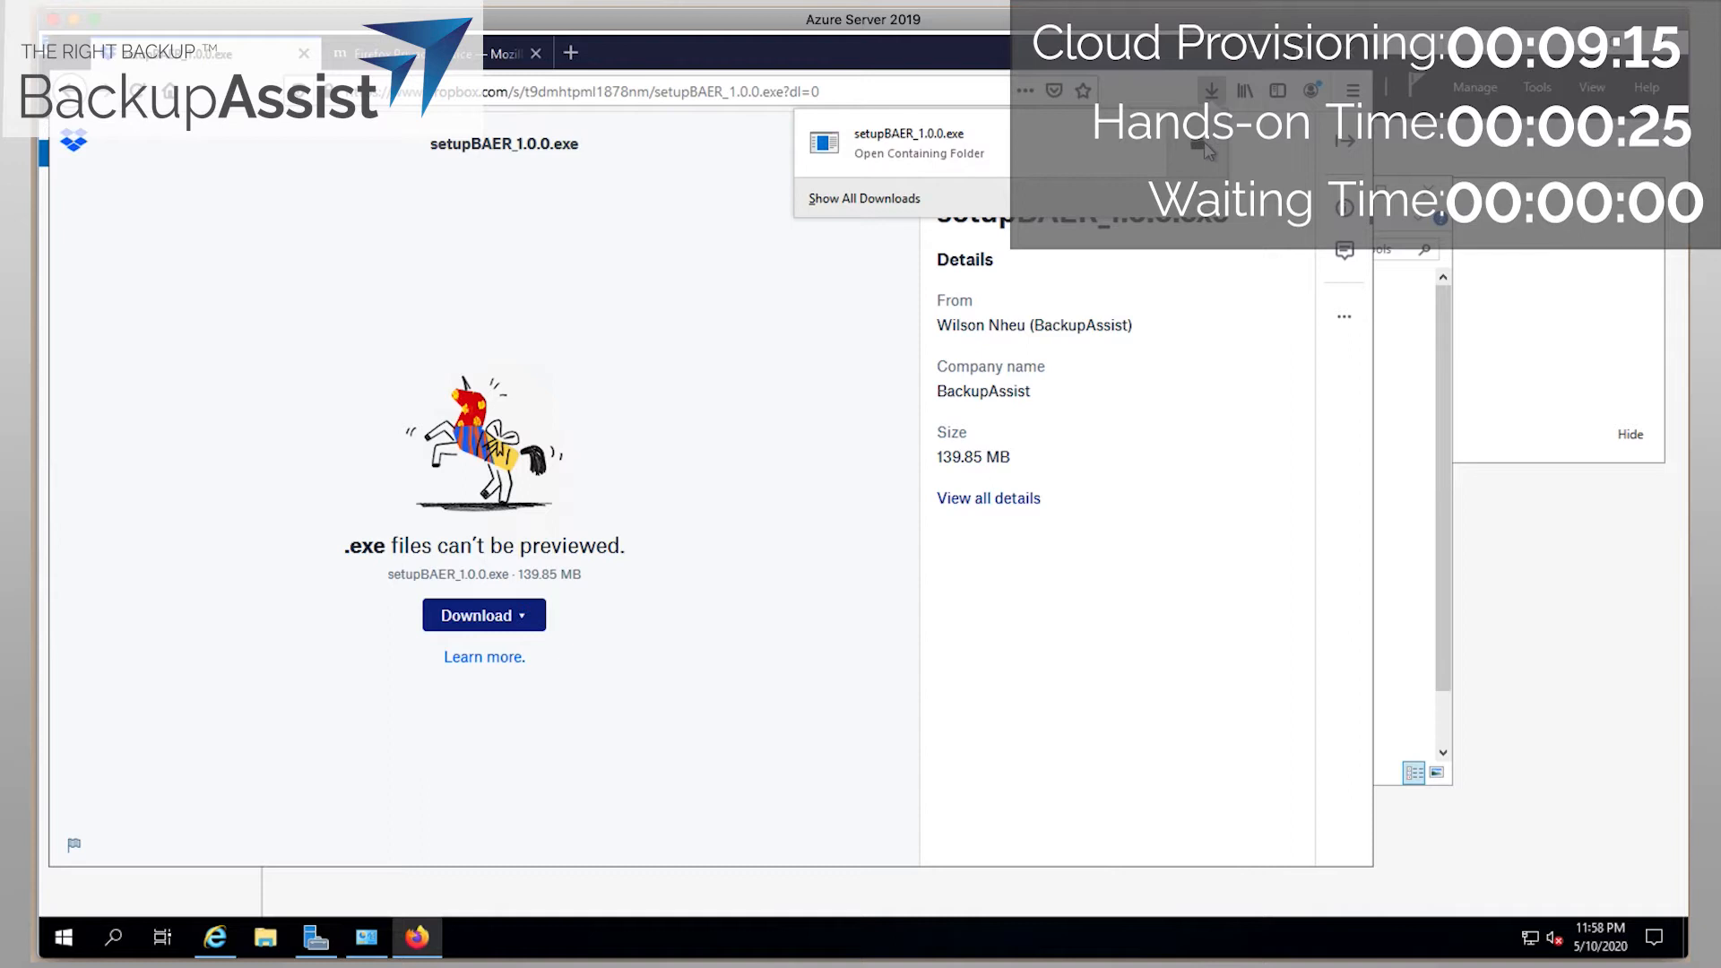
pyautogui.click(1207, 146)
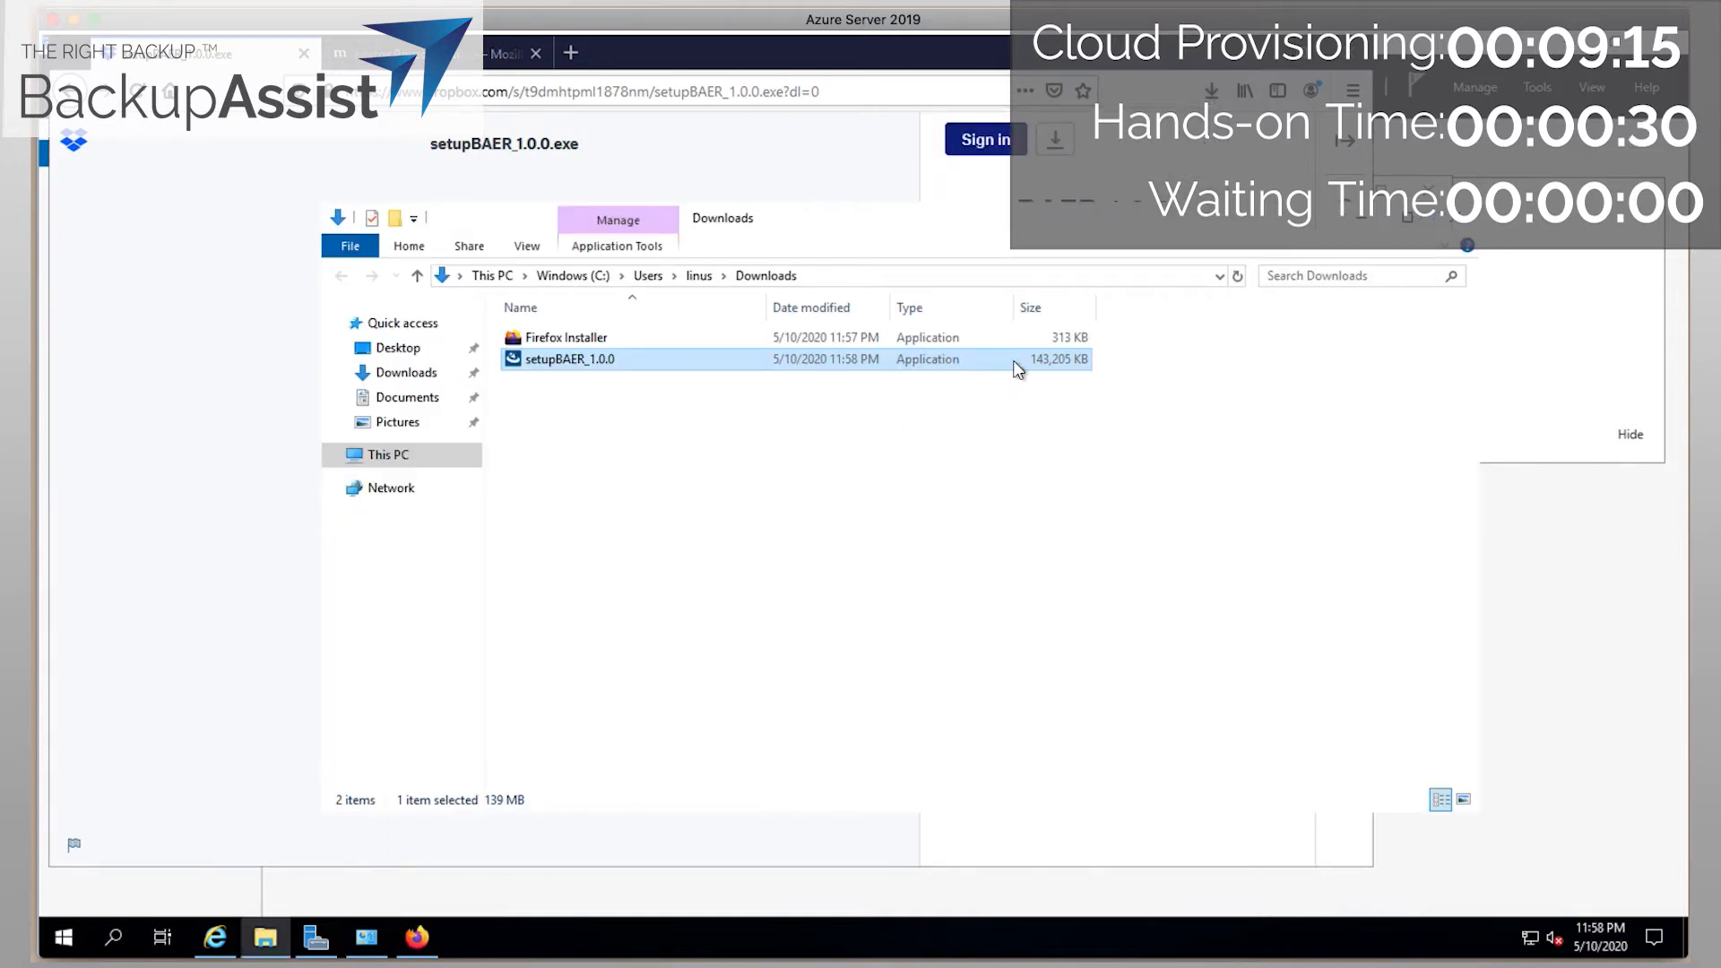
pyautogui.doubleClick(1017, 367)
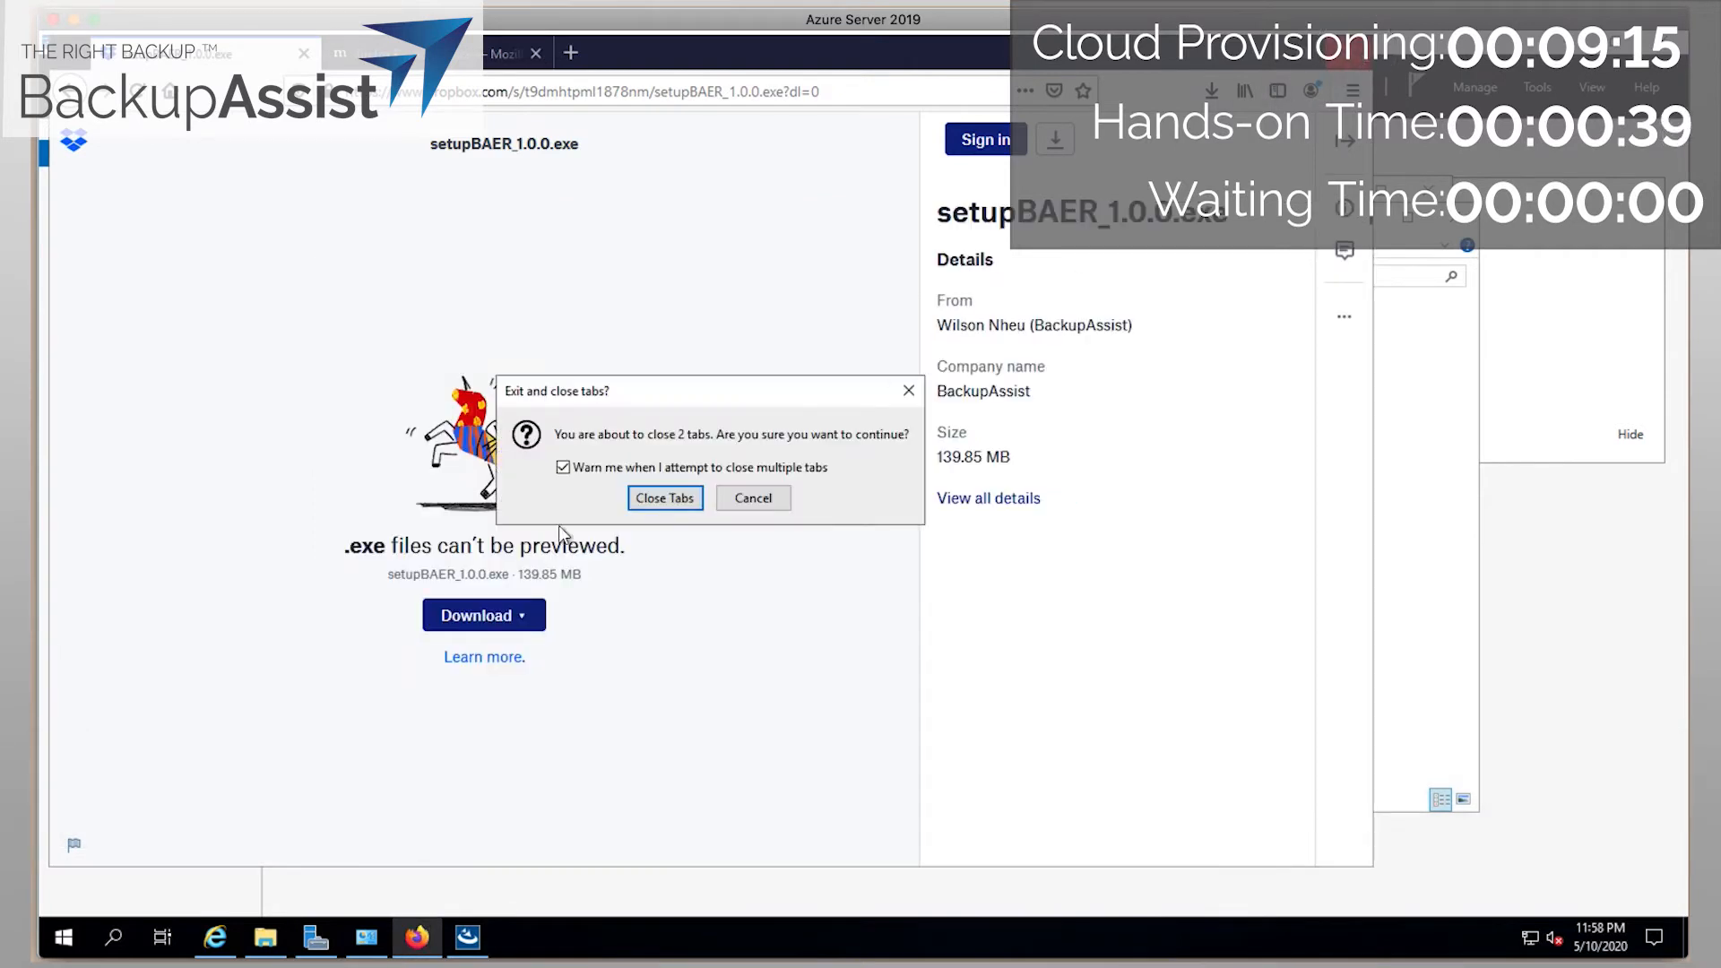
pyautogui.click(674, 500)
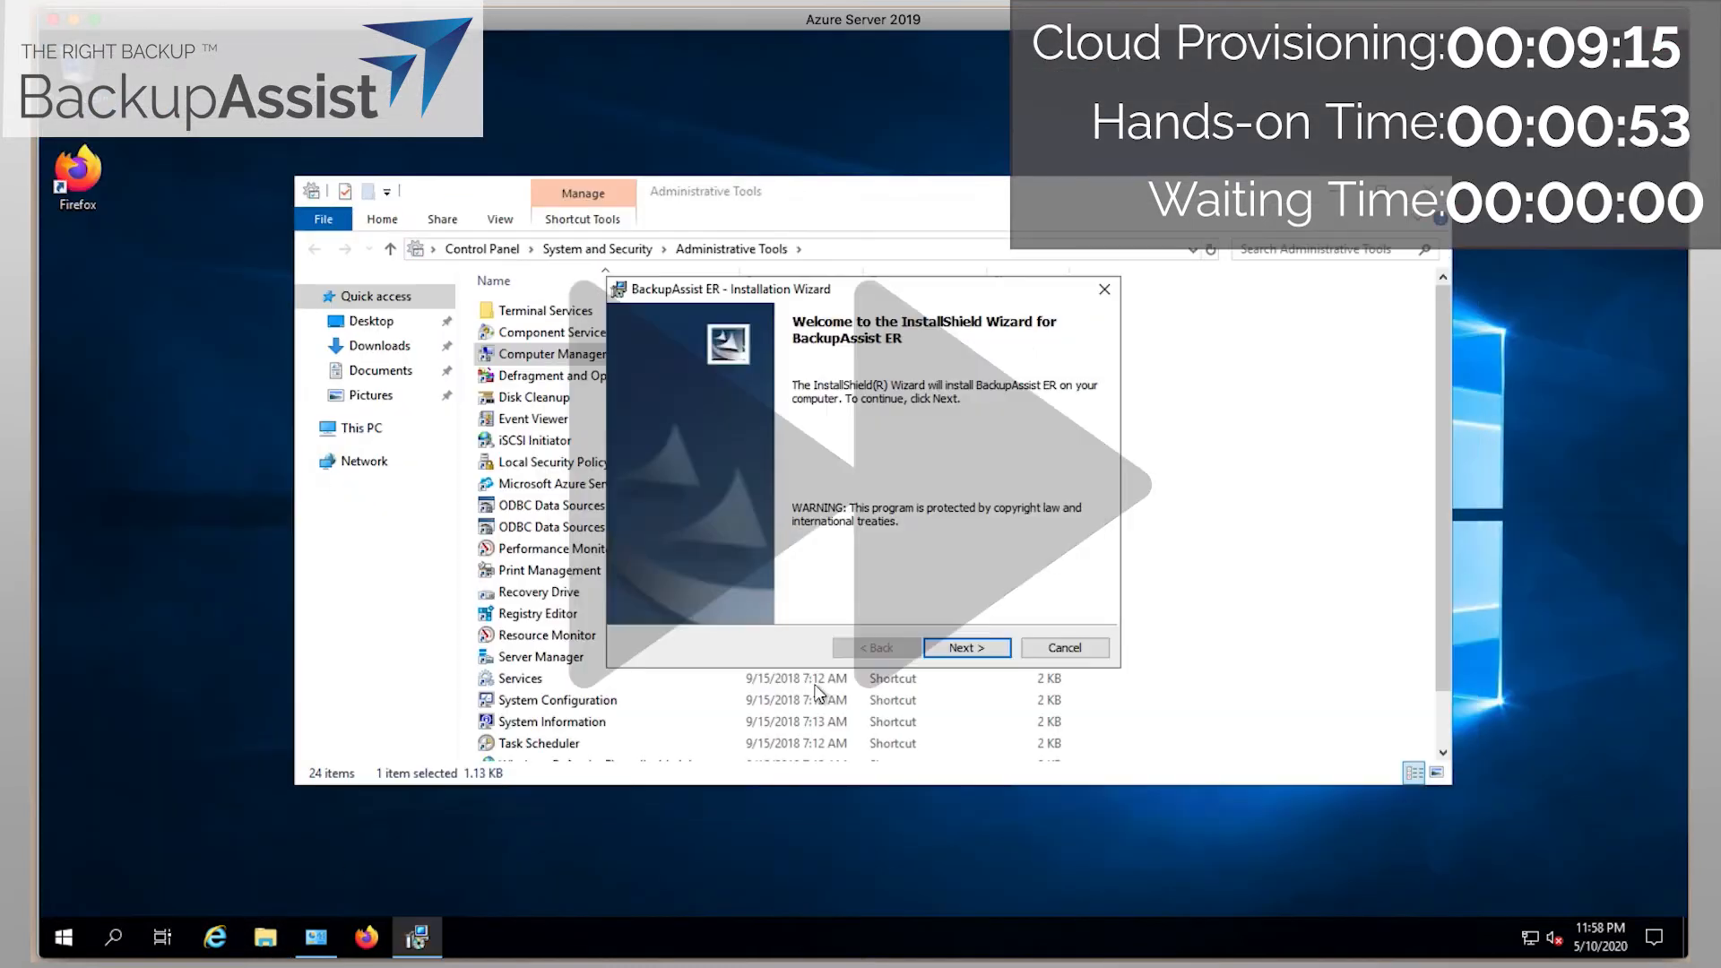
# Install BackupAssist ER to the default folder, accepting the license, then launch it from the desktop.
pyautogui.click(963, 648)
pyautogui.click(681, 573)
pyautogui.click(959, 650)
pyautogui.click(959, 649)
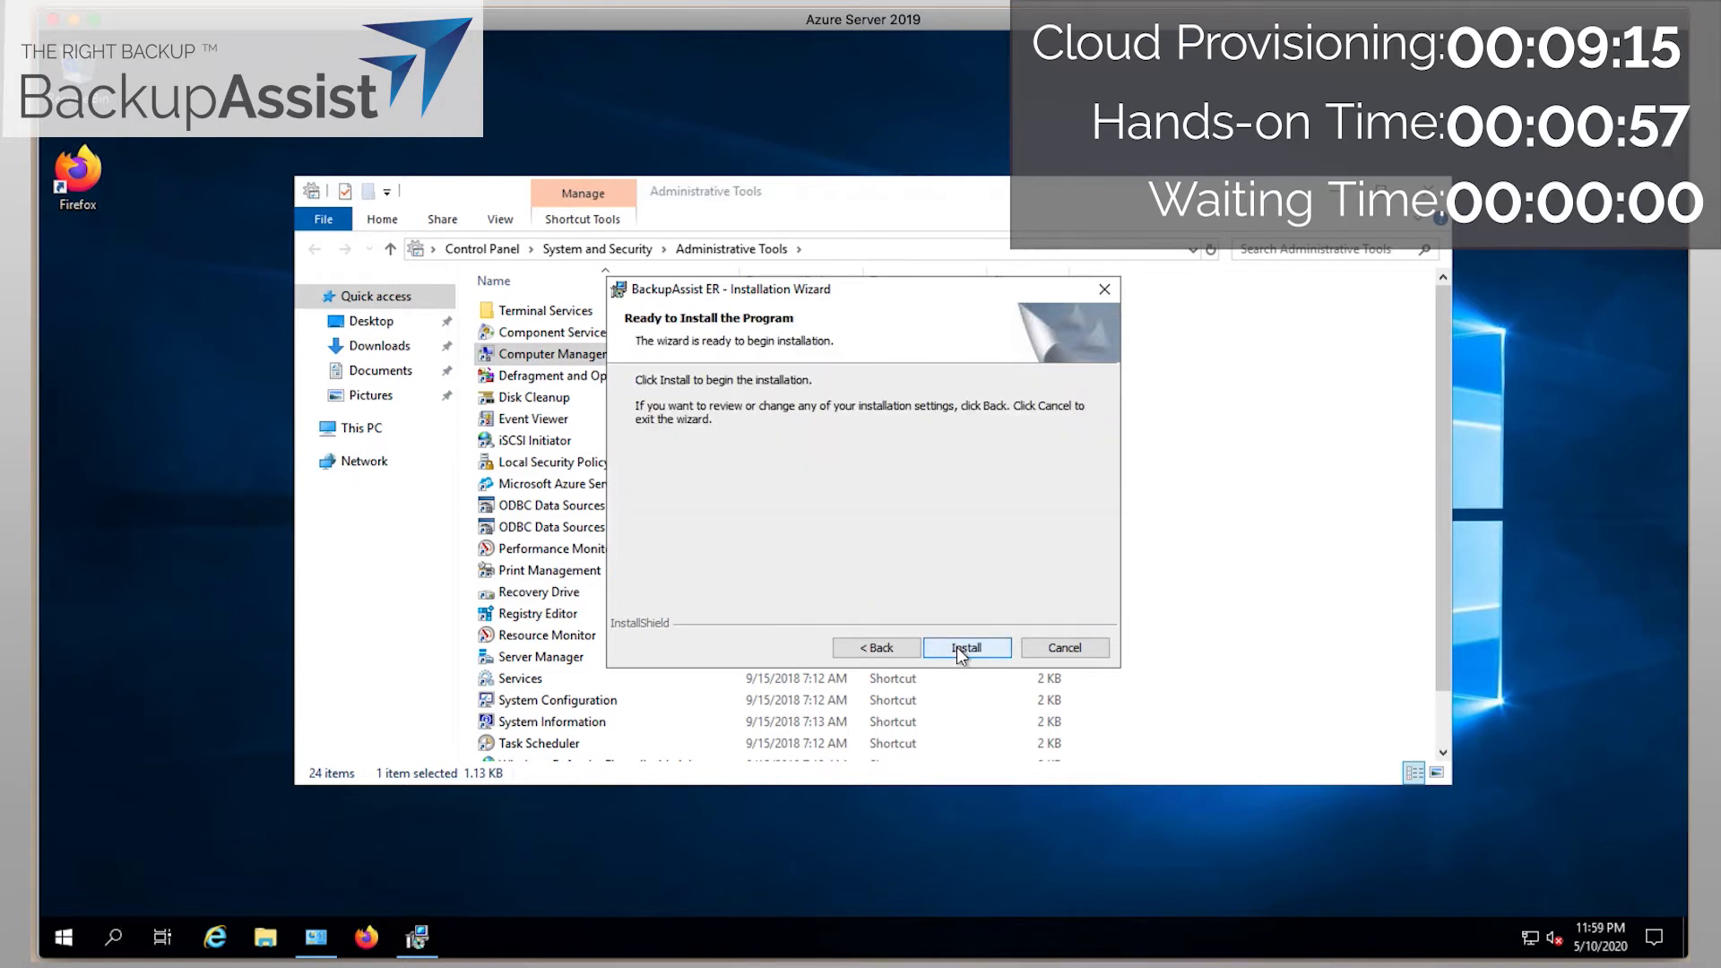
pyautogui.click(958, 649)
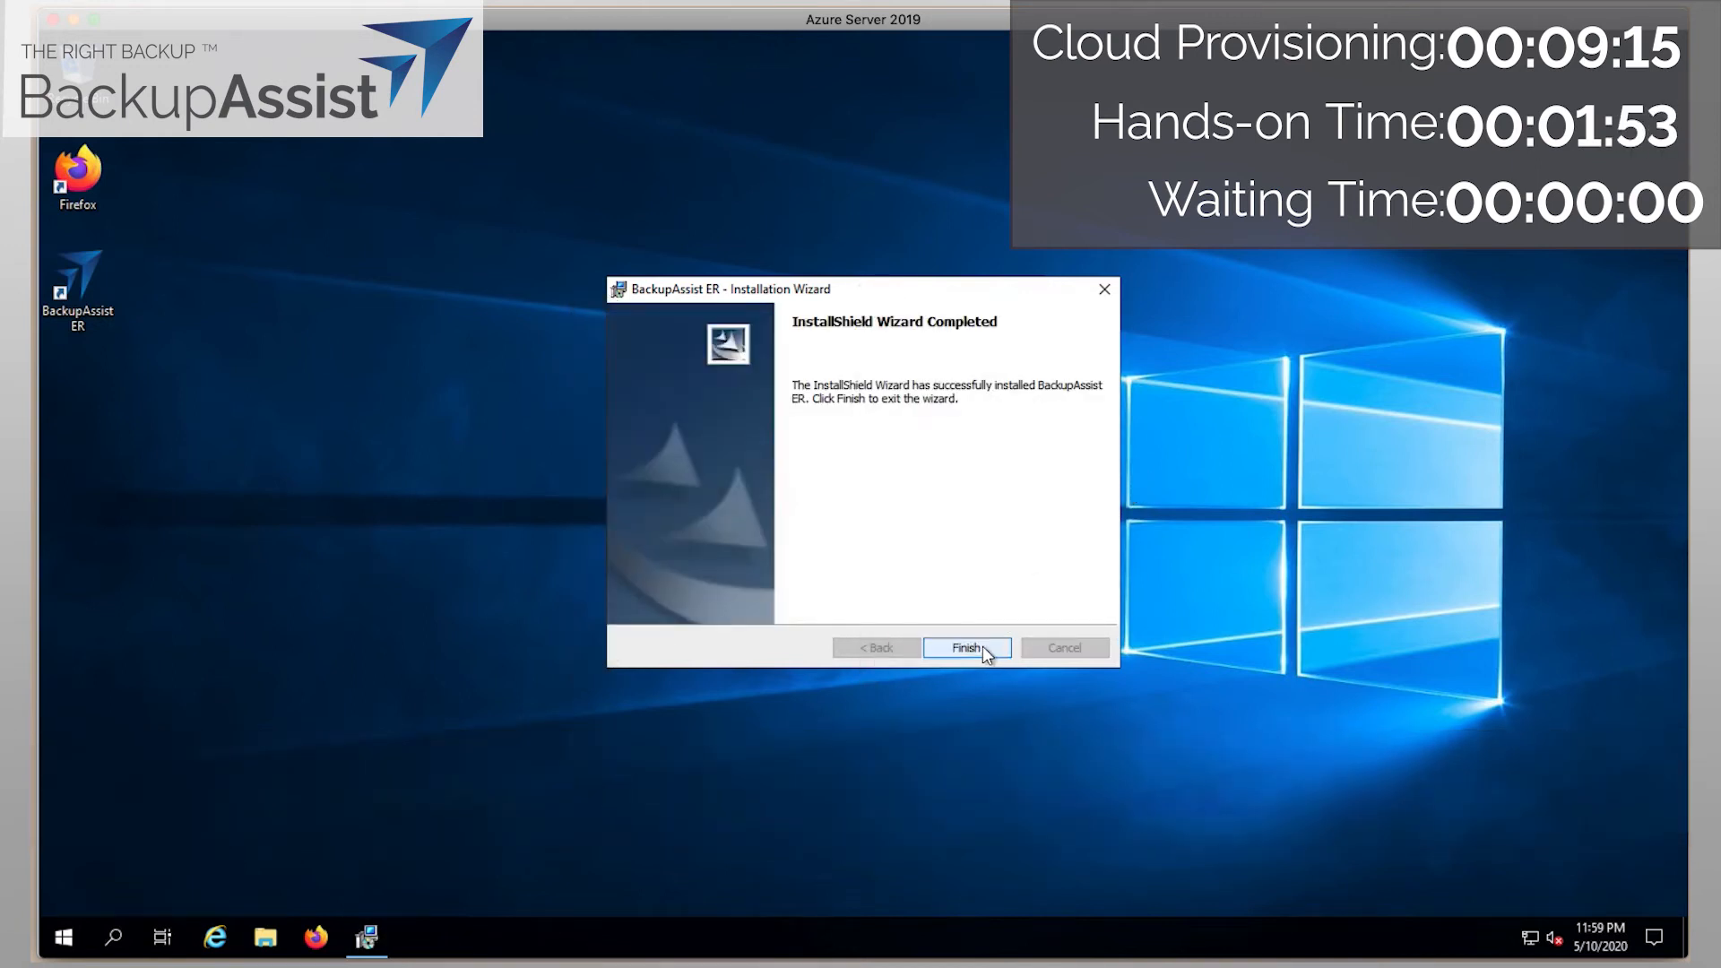
pyautogui.click(982, 647)
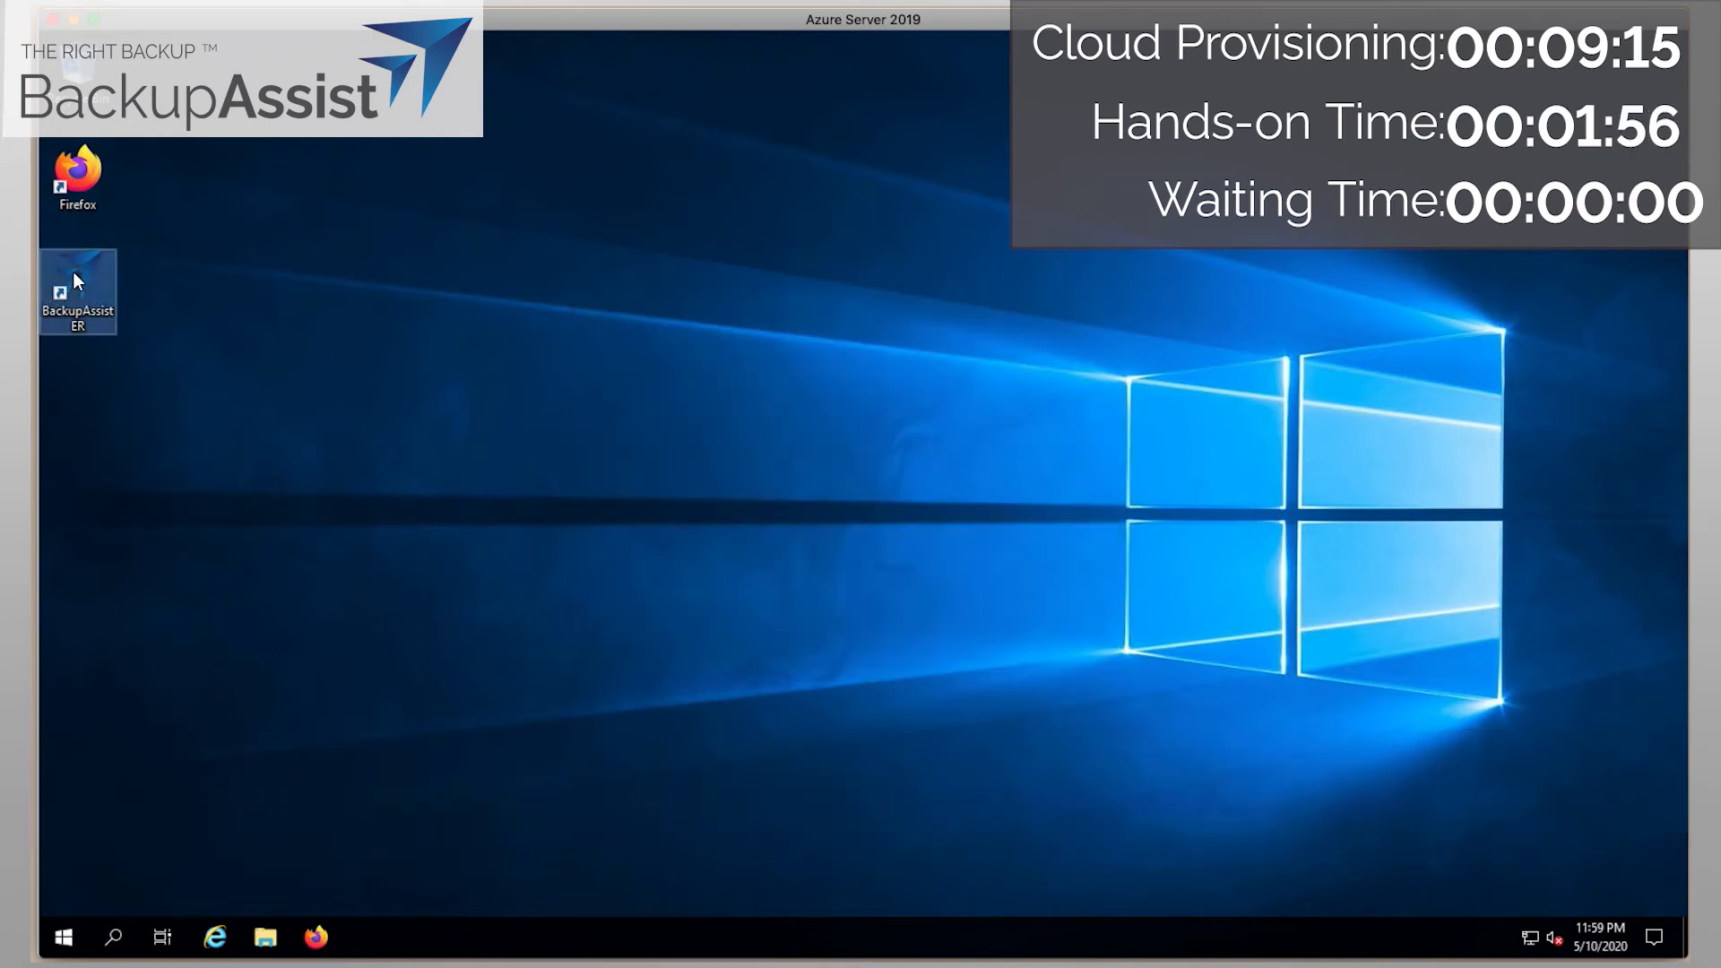
pyautogui.doubleClick(75, 276)
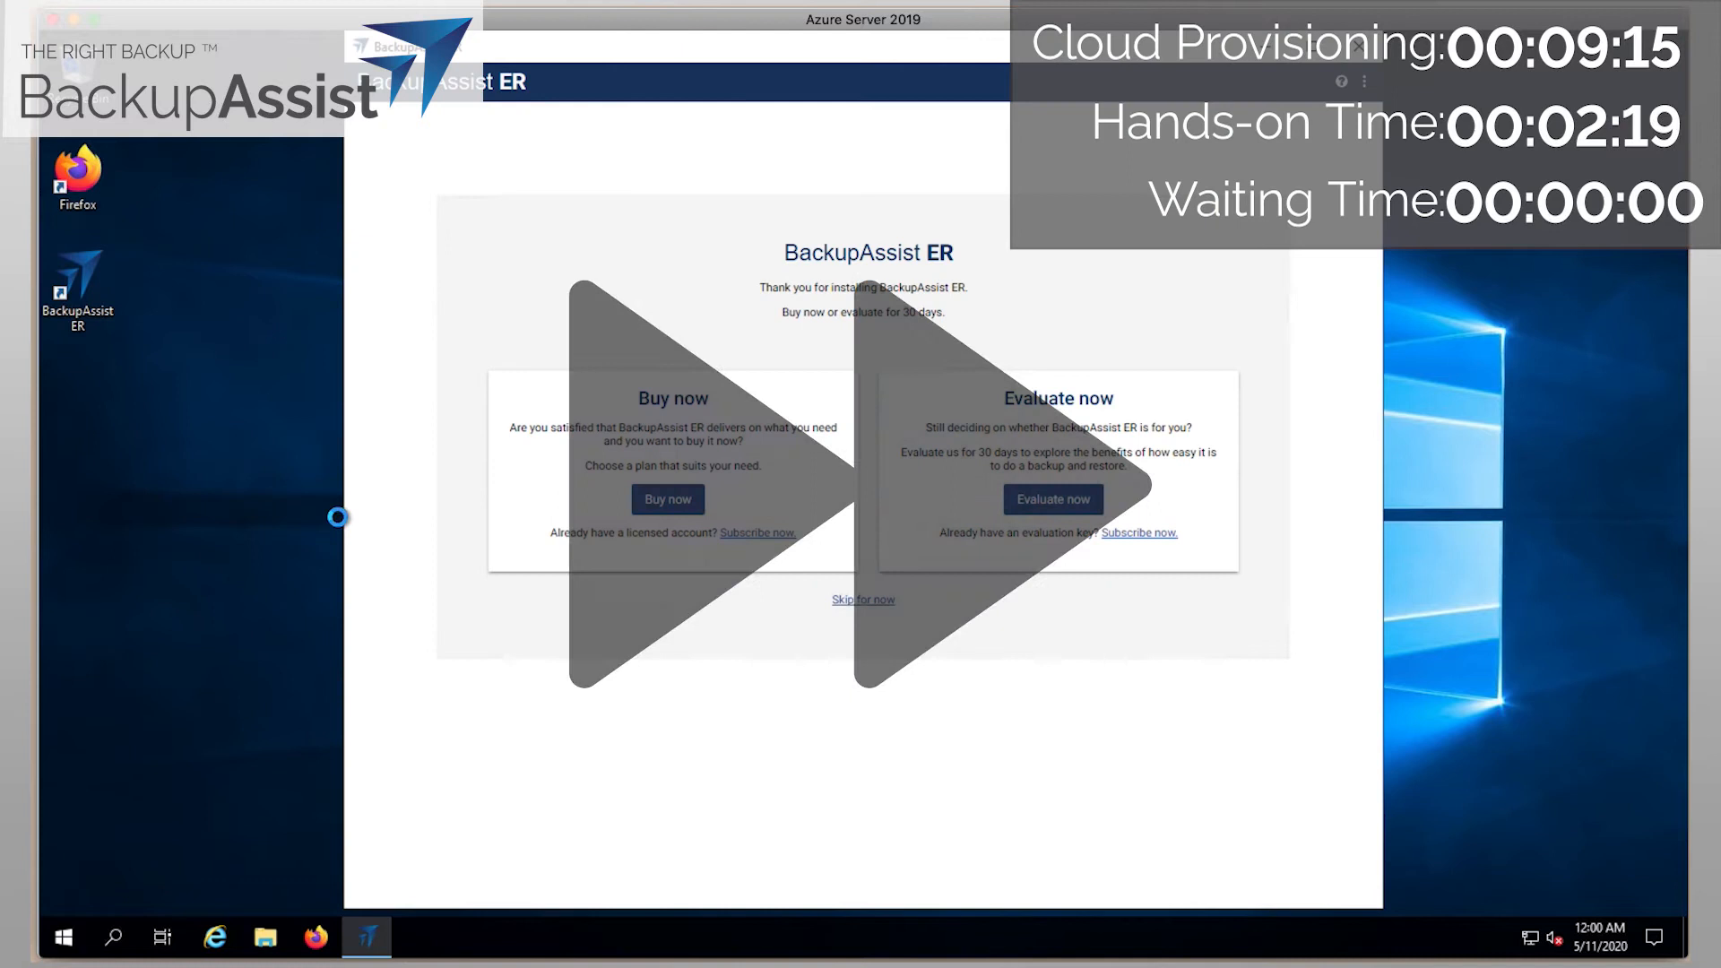
# Skip registration, open Your options > Available backups, and begin locating a backup.
pyautogui.click(858, 604)
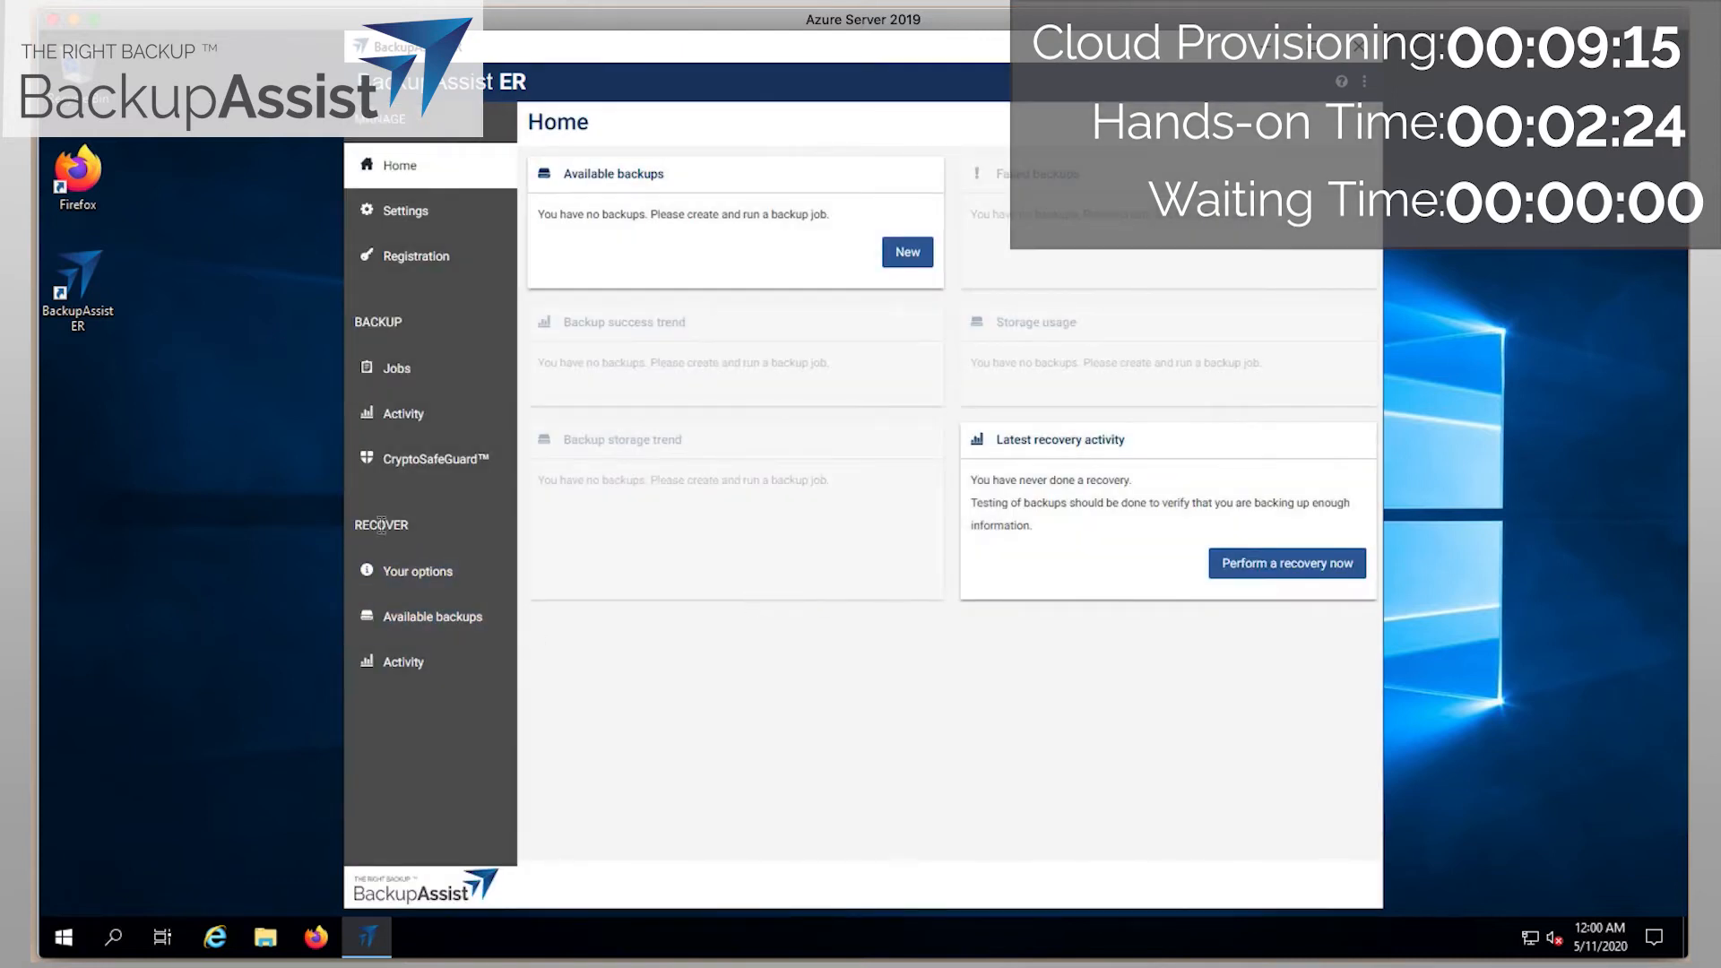
pyautogui.click(399, 588)
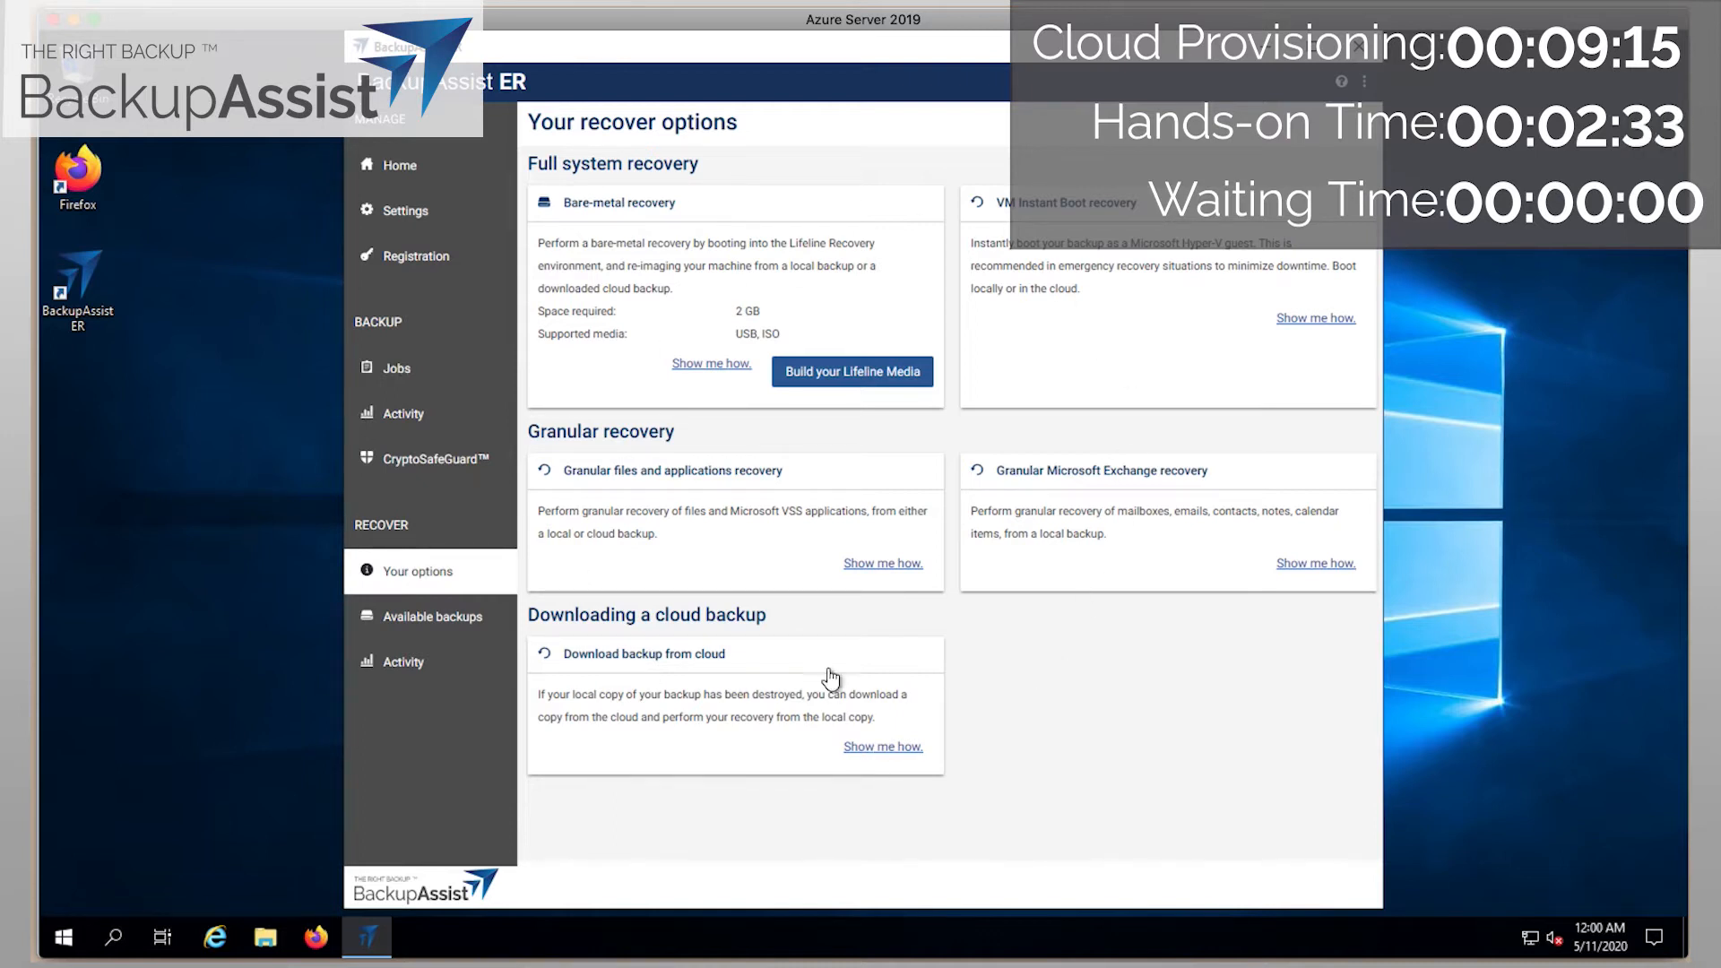
pyautogui.click(436, 626)
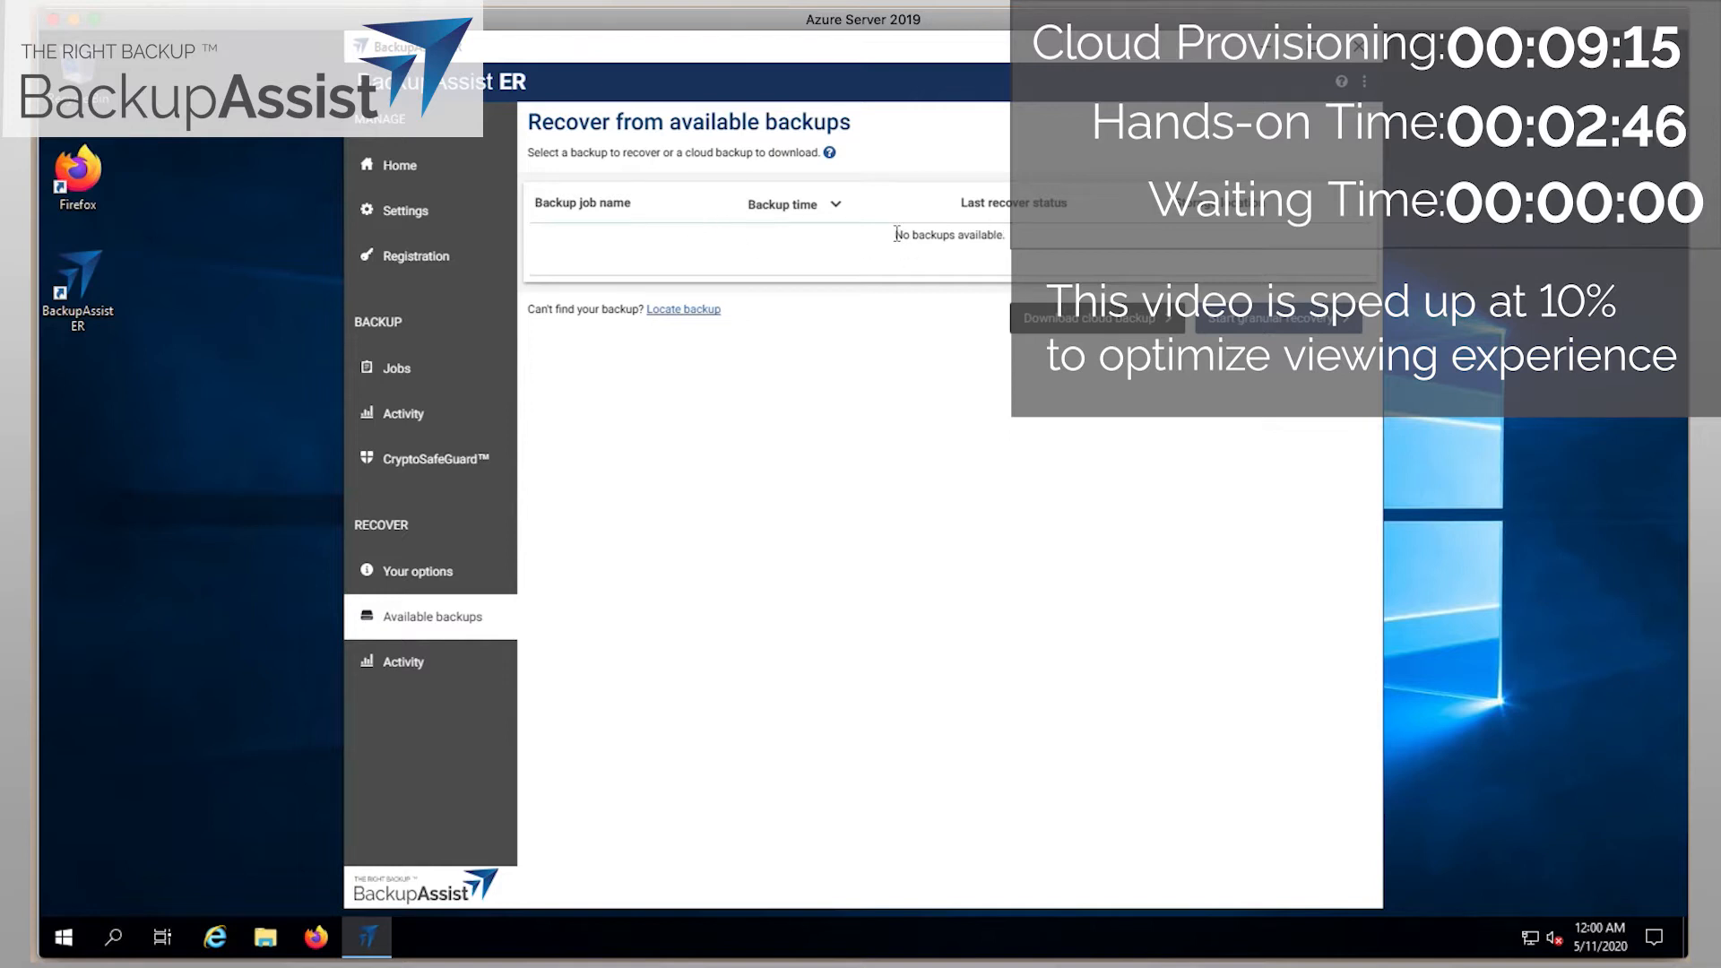
pyautogui.click(692, 310)
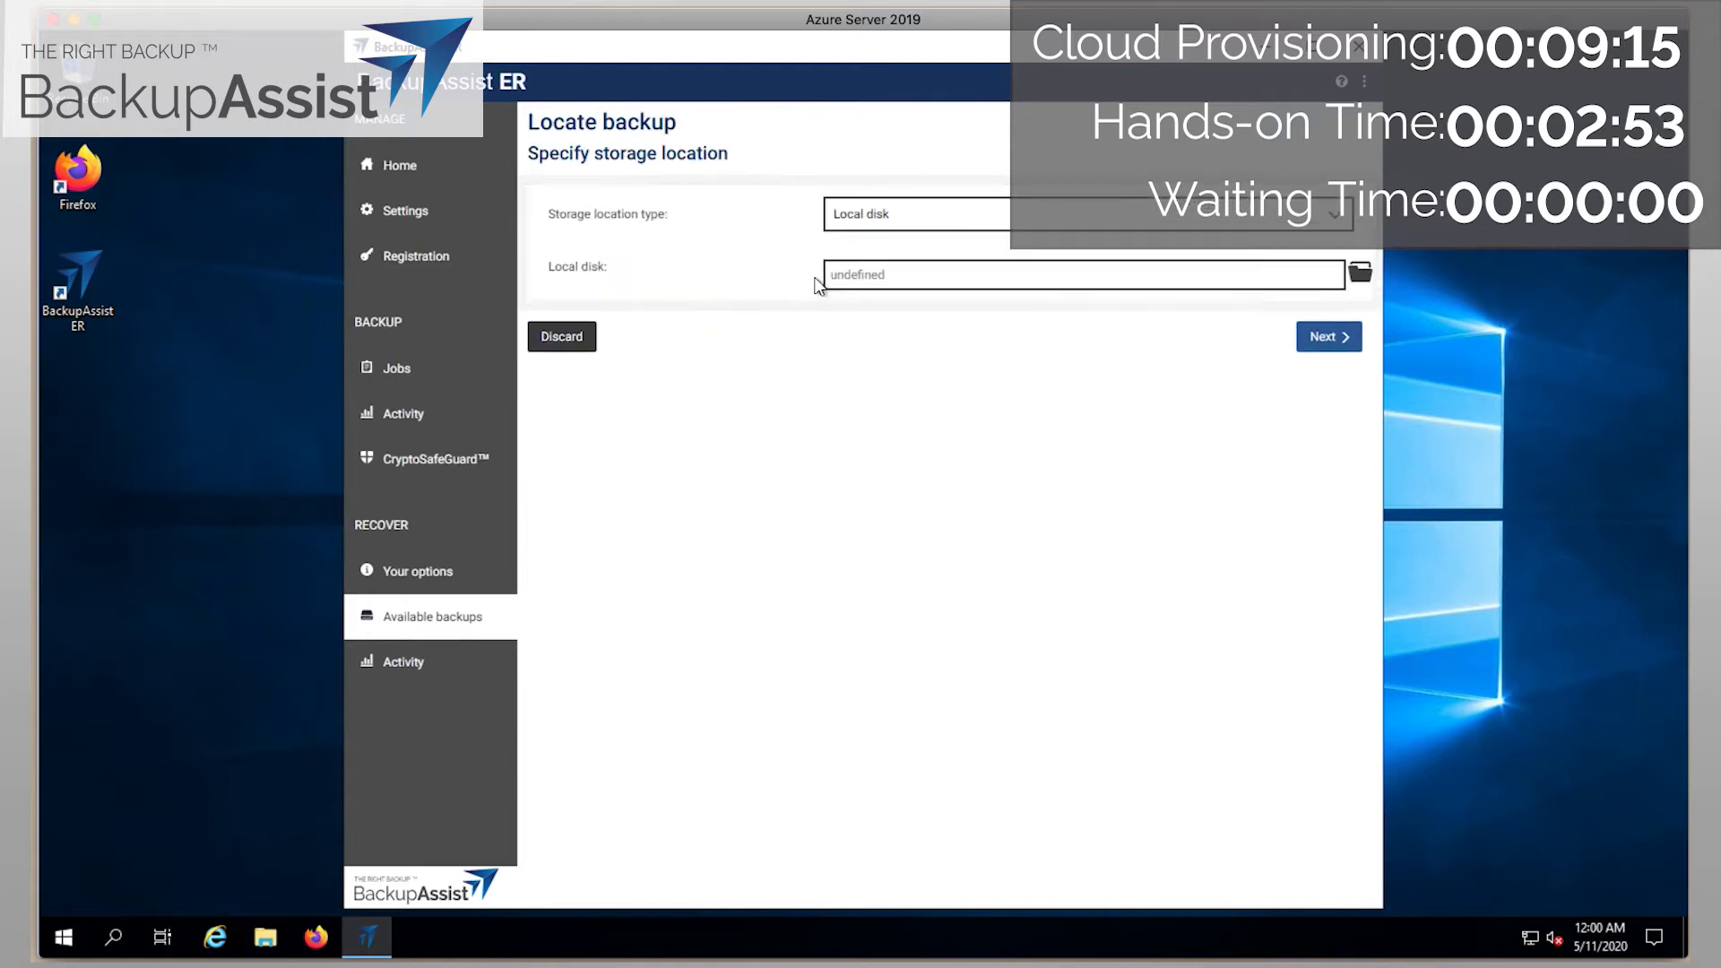
# Point to Microsoft Azure with container, connection string and encryption password, then pick the 04/18/2020 backup.
pyautogui.click(888, 213)
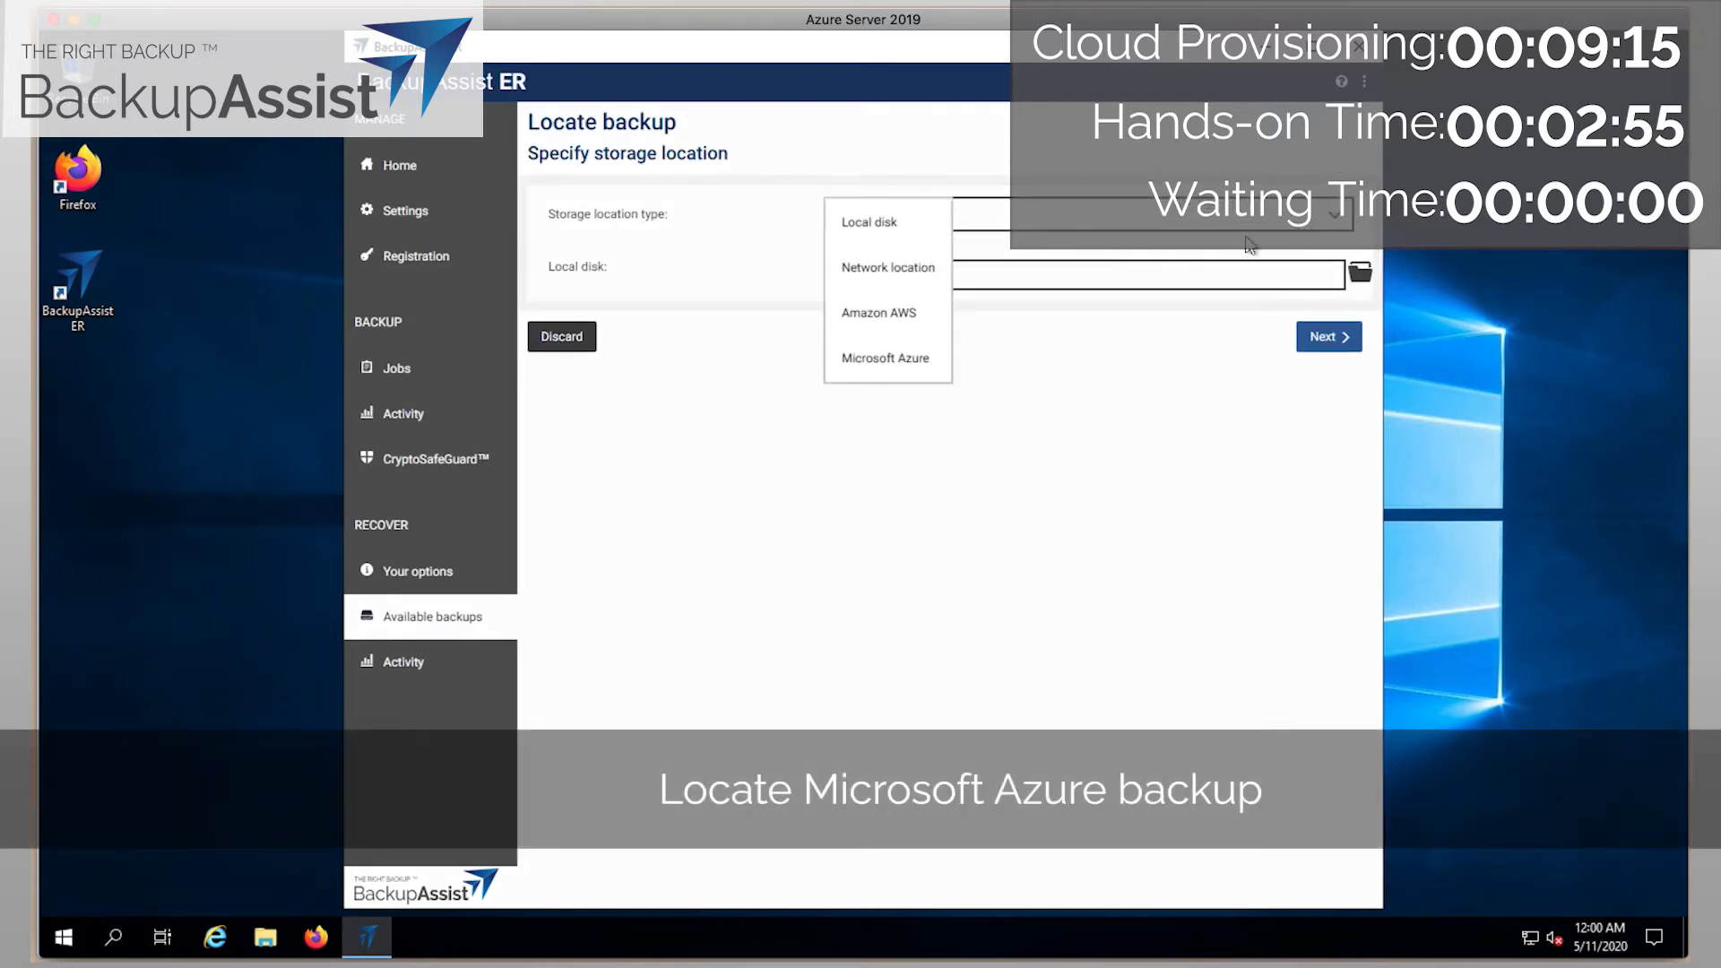
pyautogui.click(885, 363)
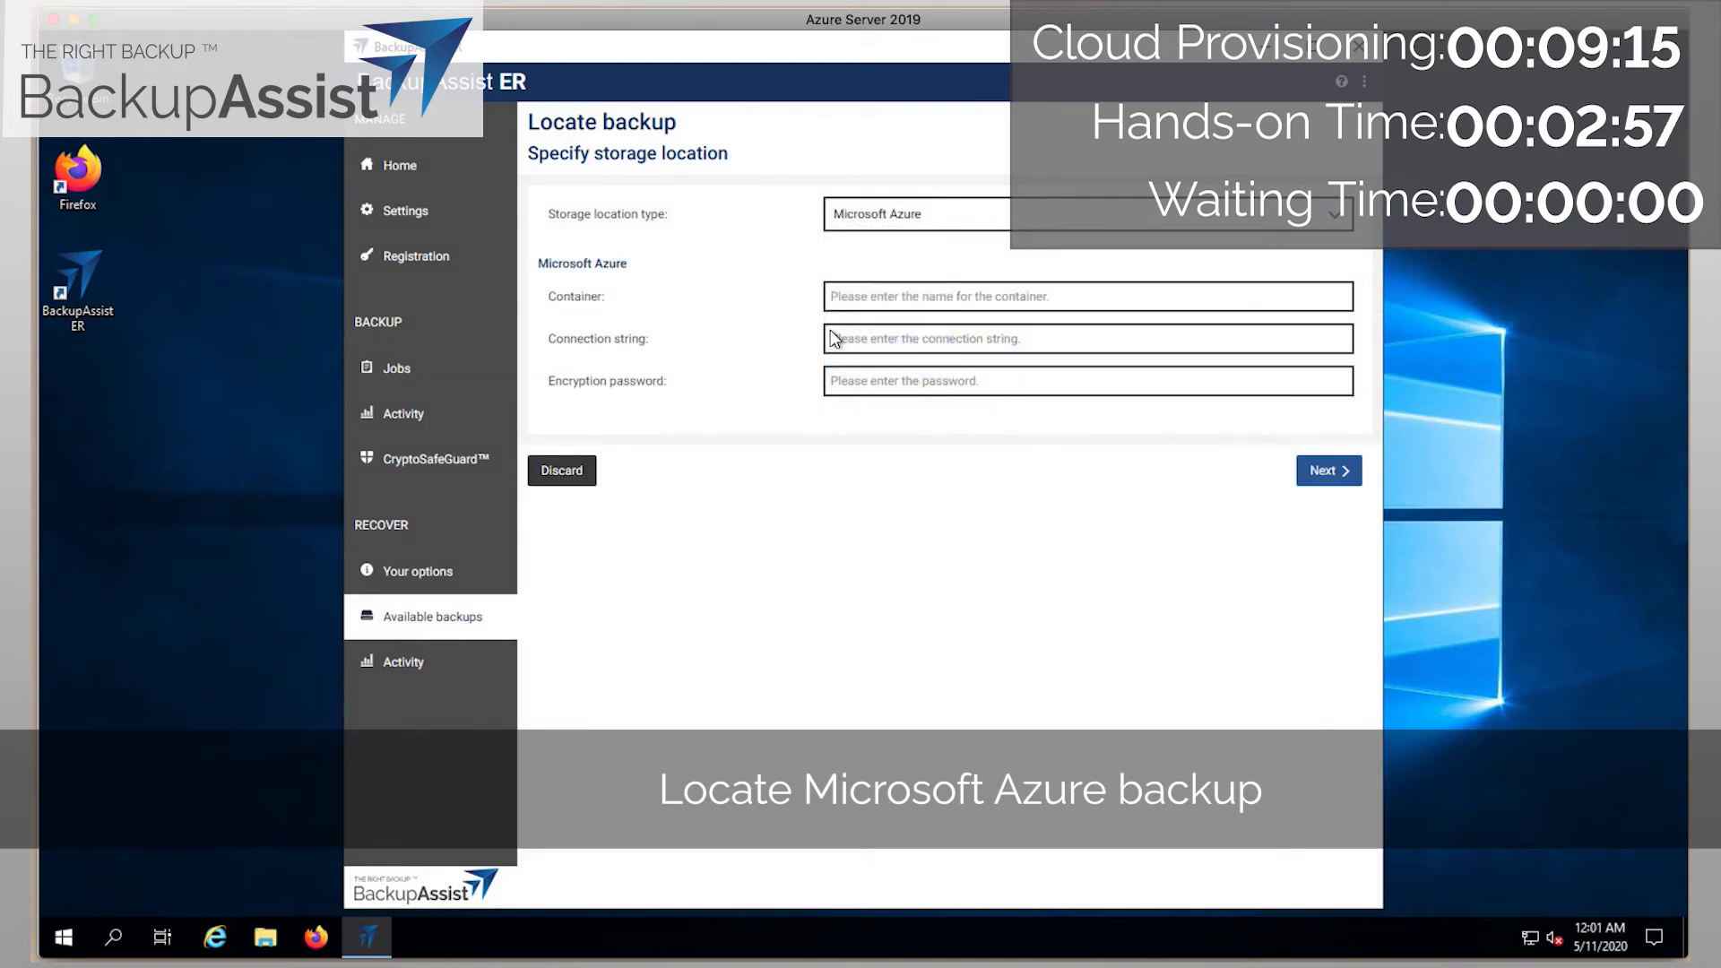
pyautogui.click(866, 294)
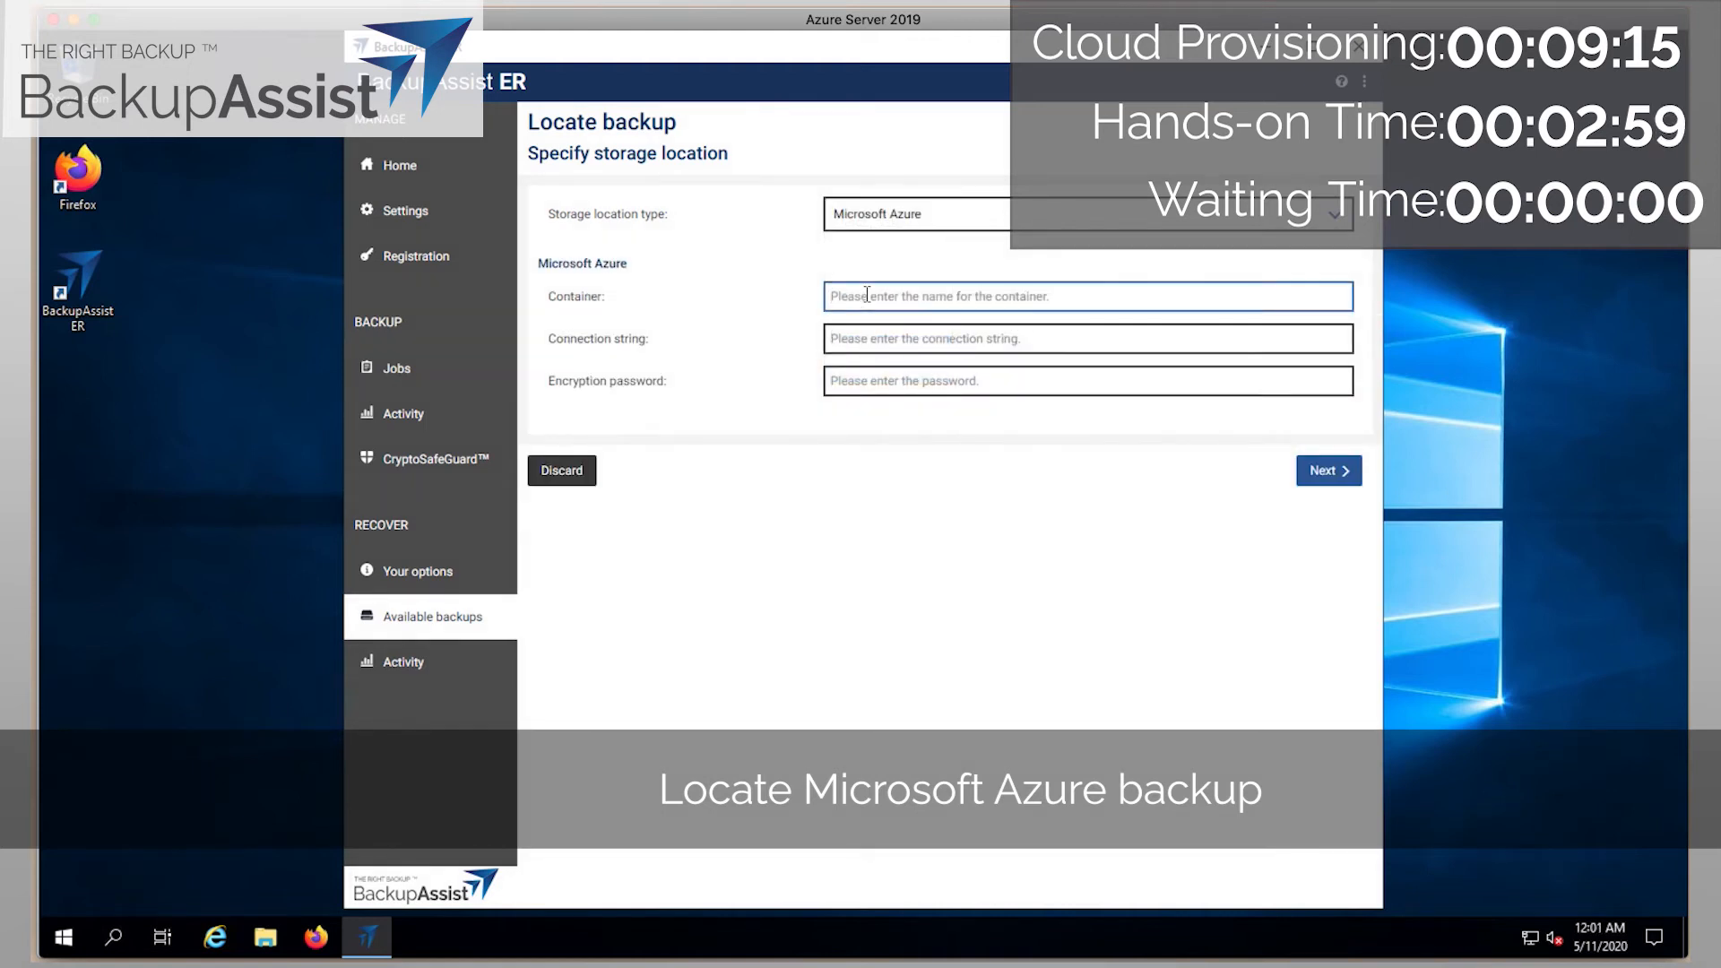
pyautogui.write('linus-er-')
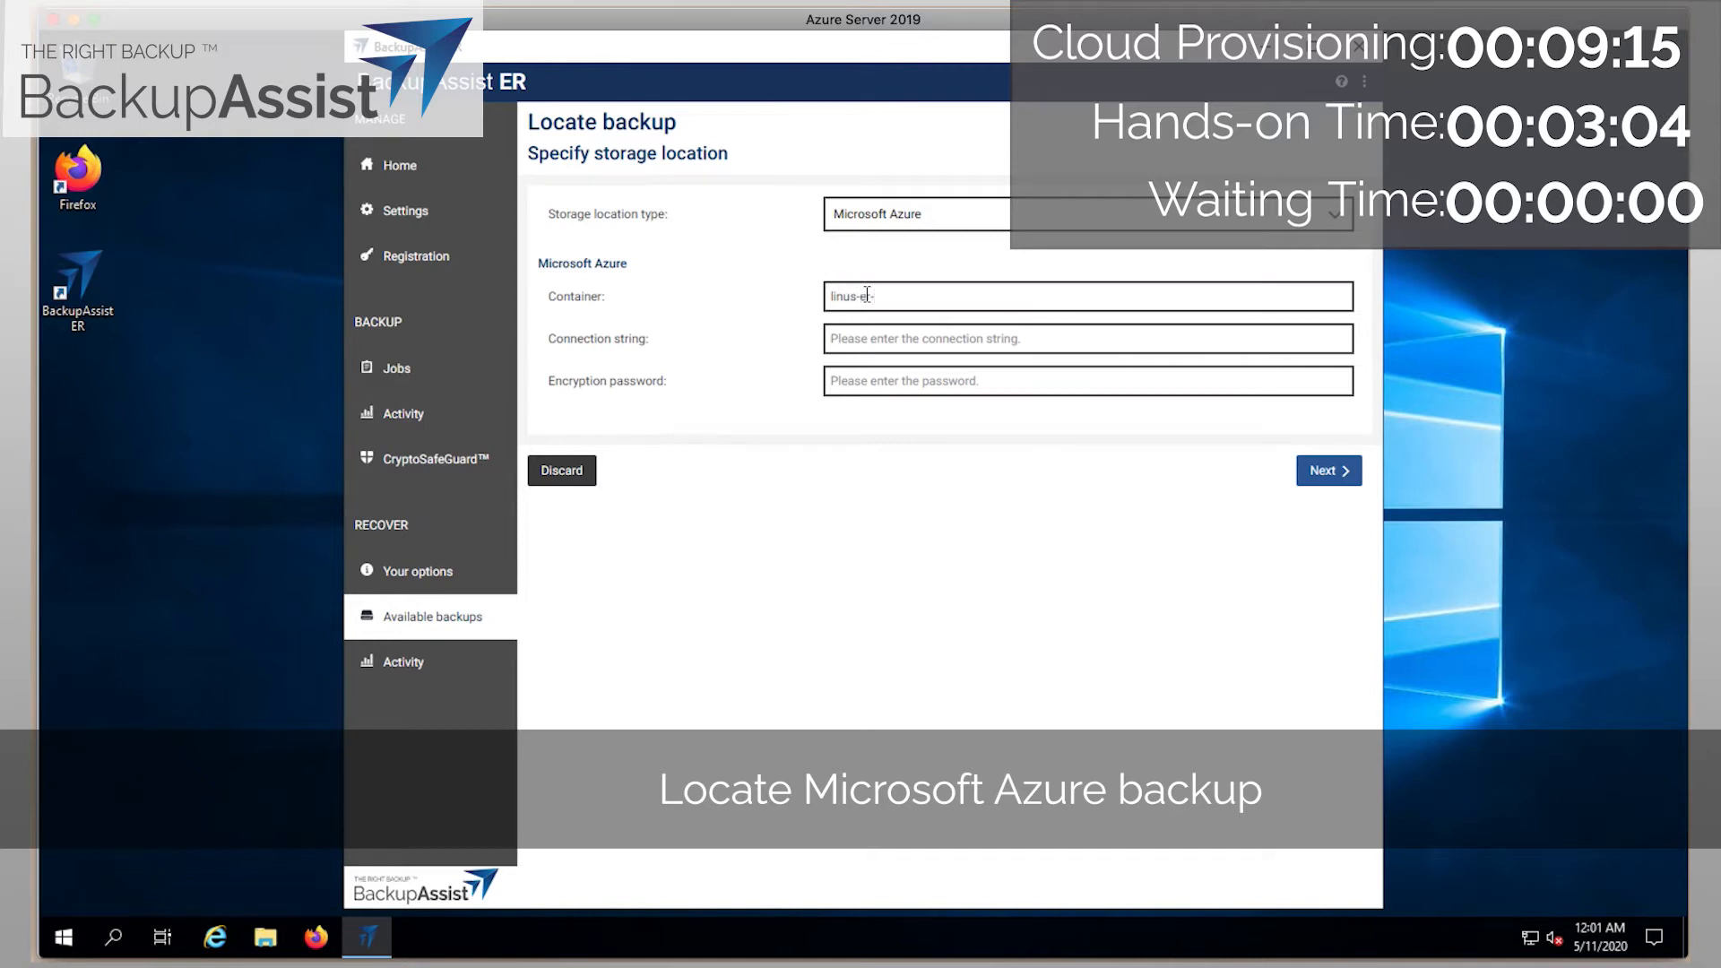
pyautogui.write('challenge')
pyautogui.click(836, 347)
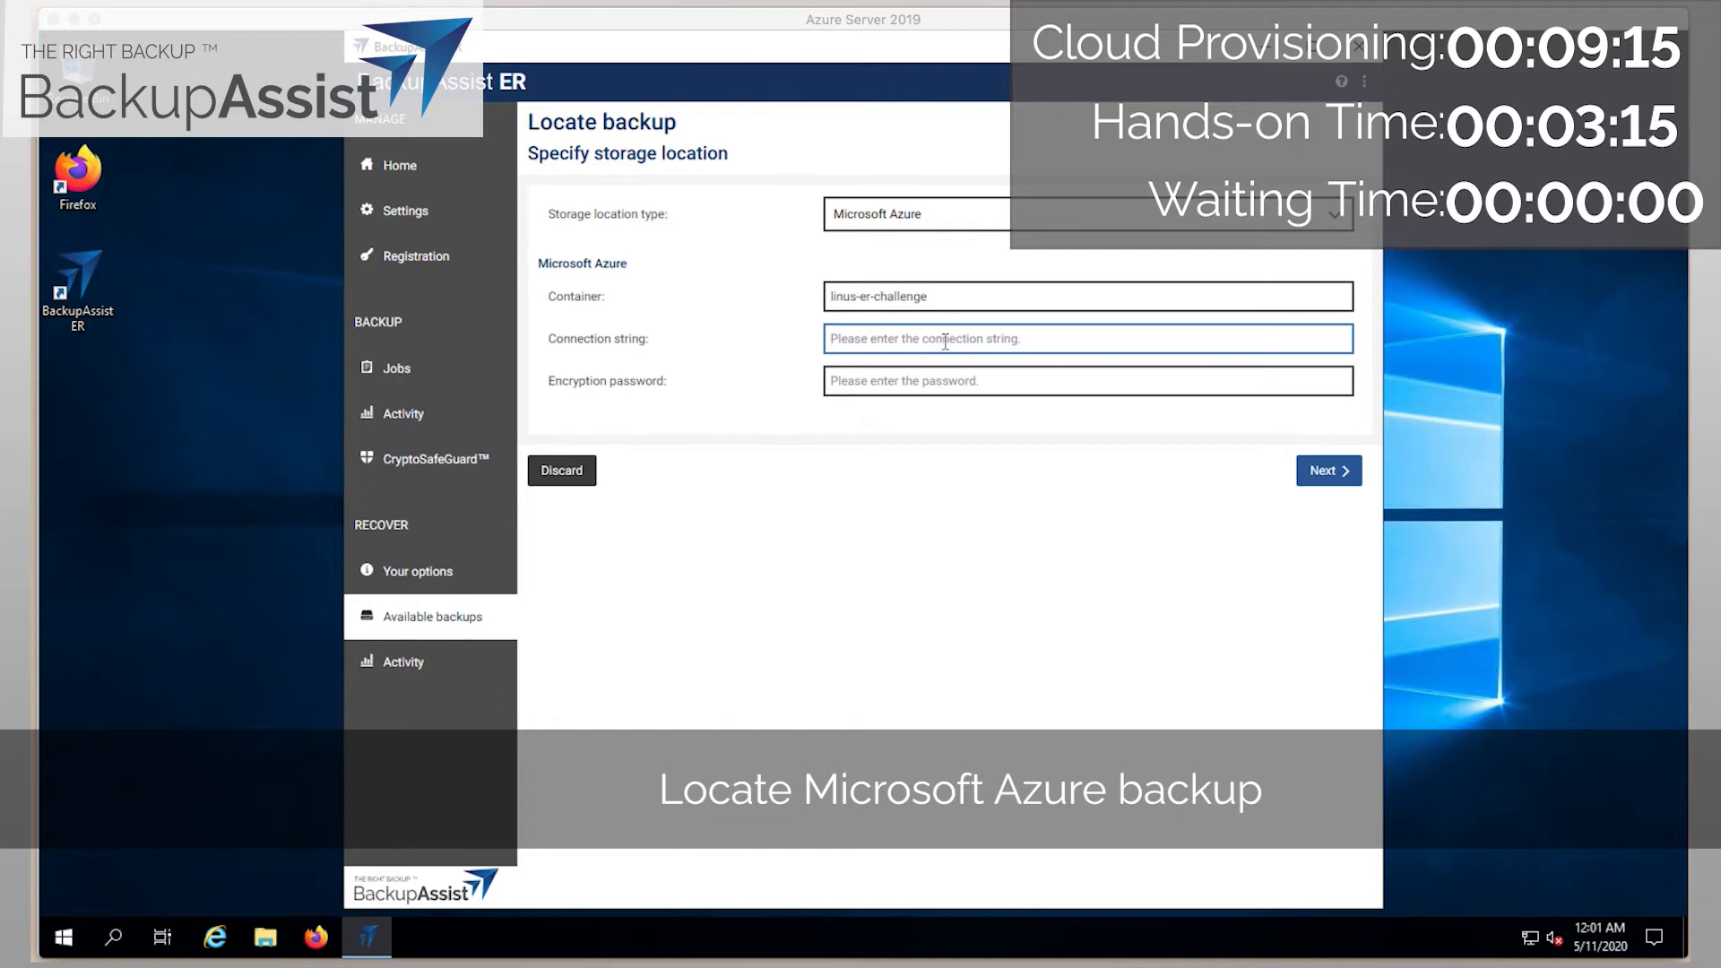
pyautogui.hotkey('ctrl', 'v')
pyautogui.click(944, 379)
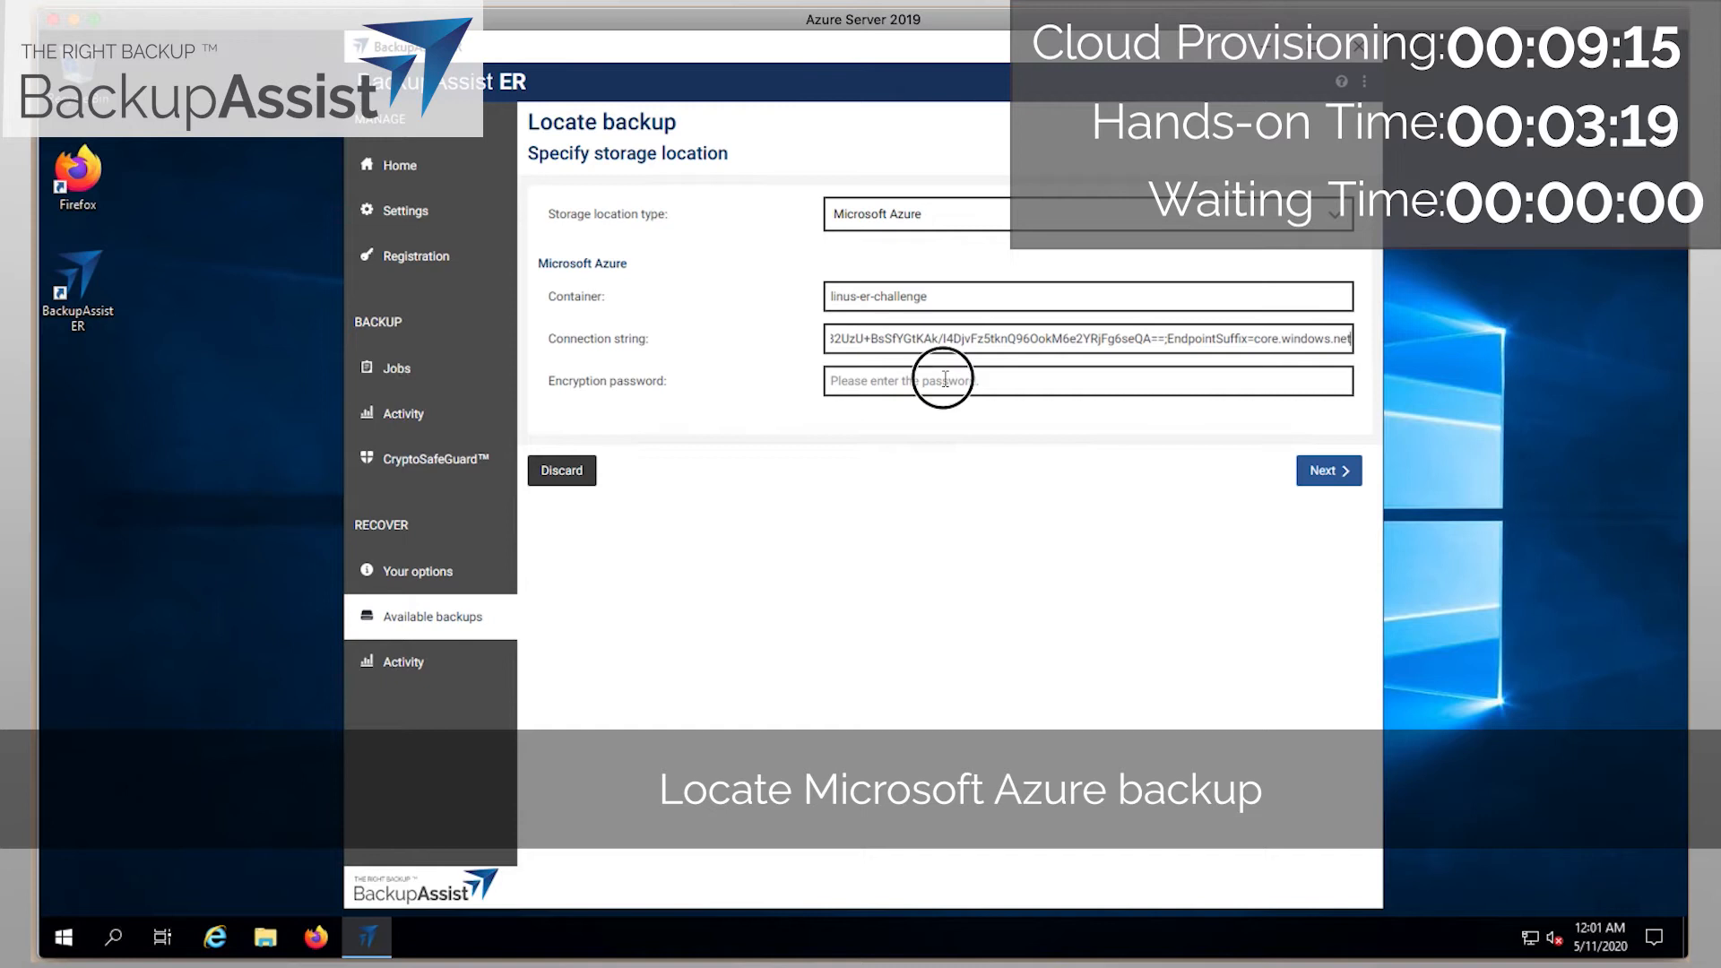
pyautogui.write('•••••••')
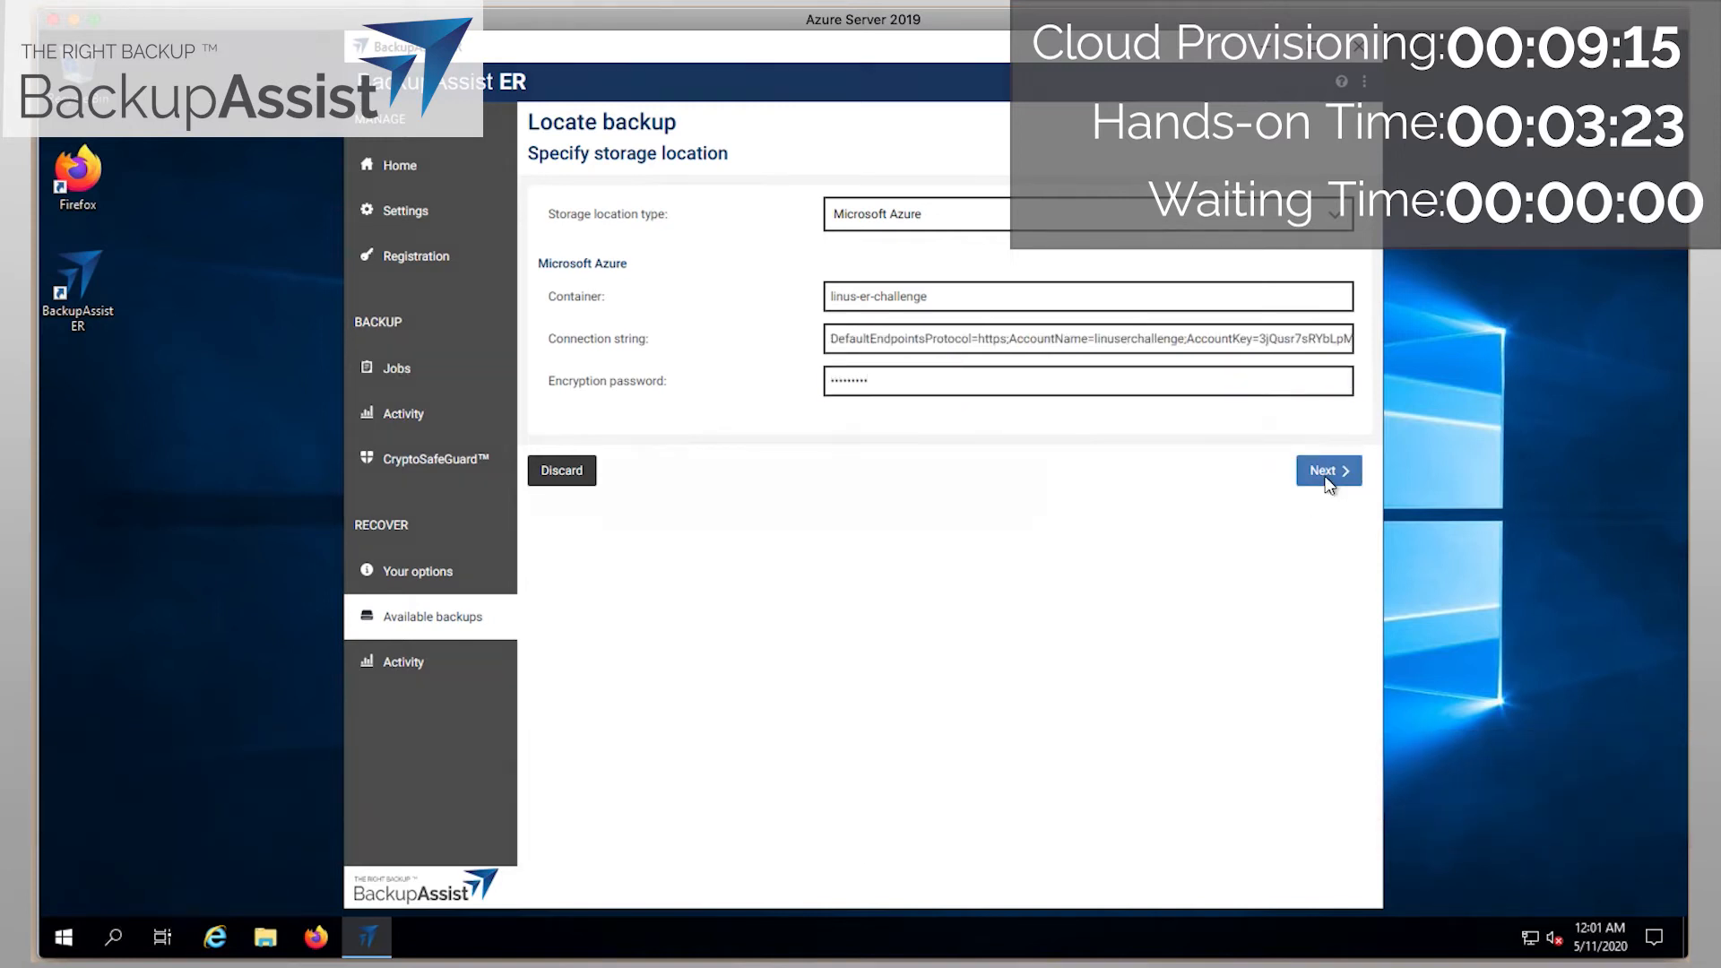
pyautogui.click(1326, 474)
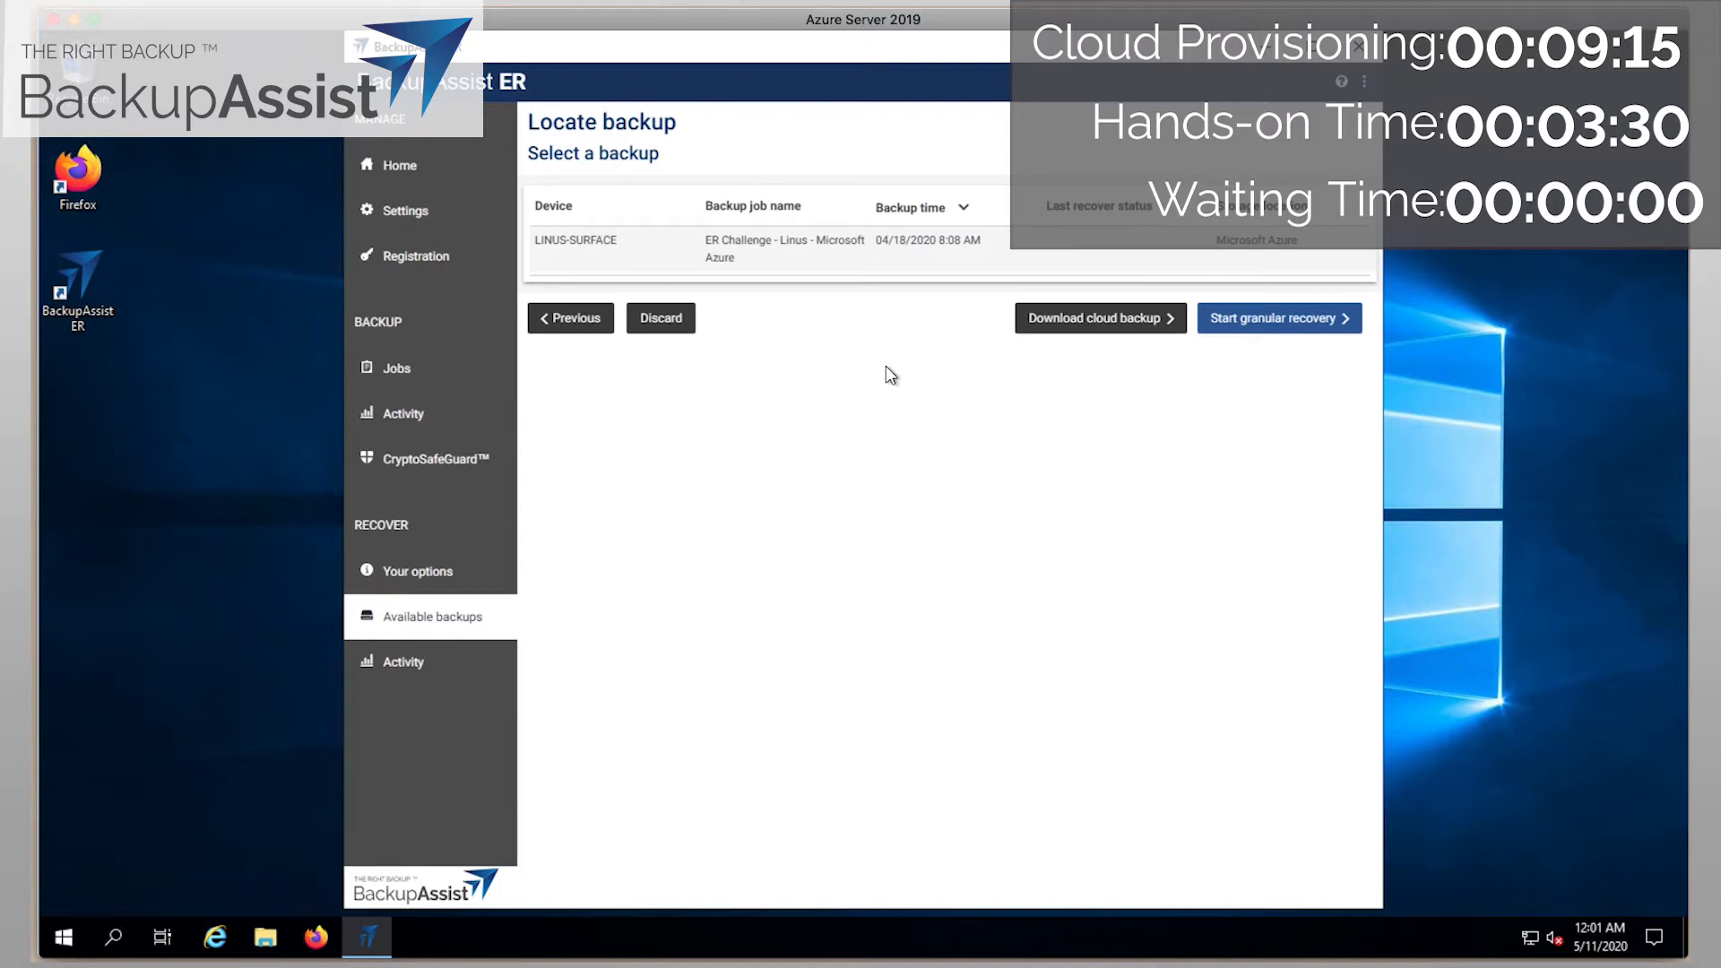
pyautogui.click(982, 244)
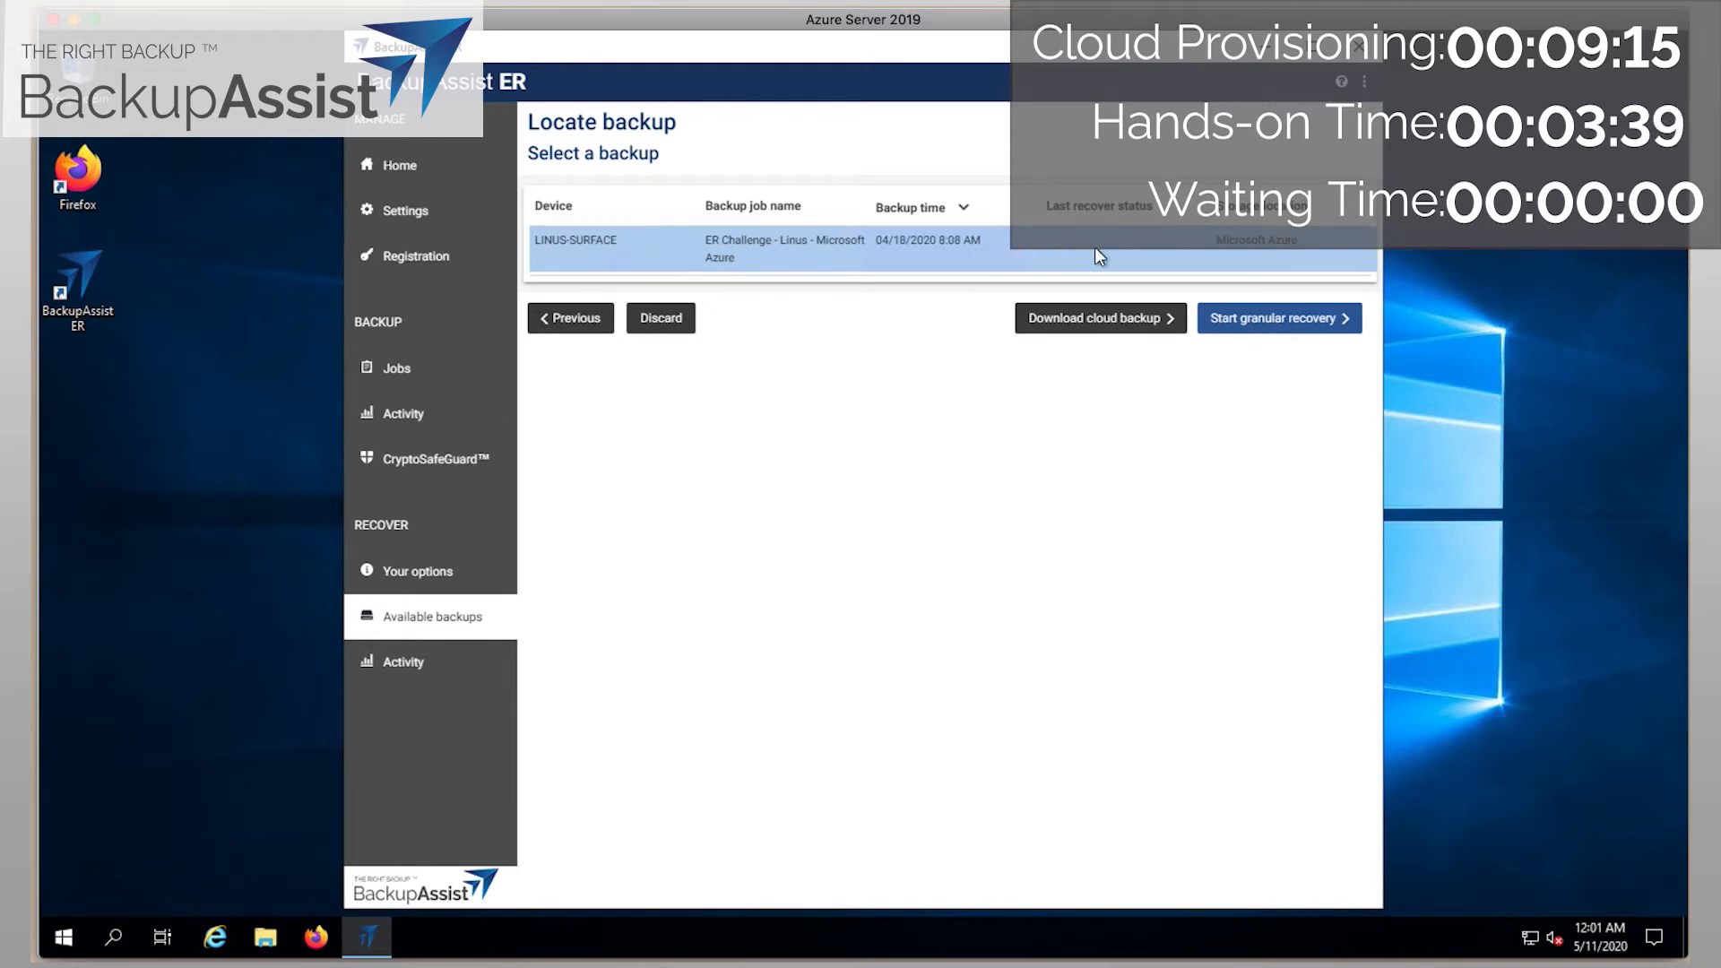
# Download the chosen Azure backup to the V: drive and acknowledge the started notice.
pyautogui.click(1080, 324)
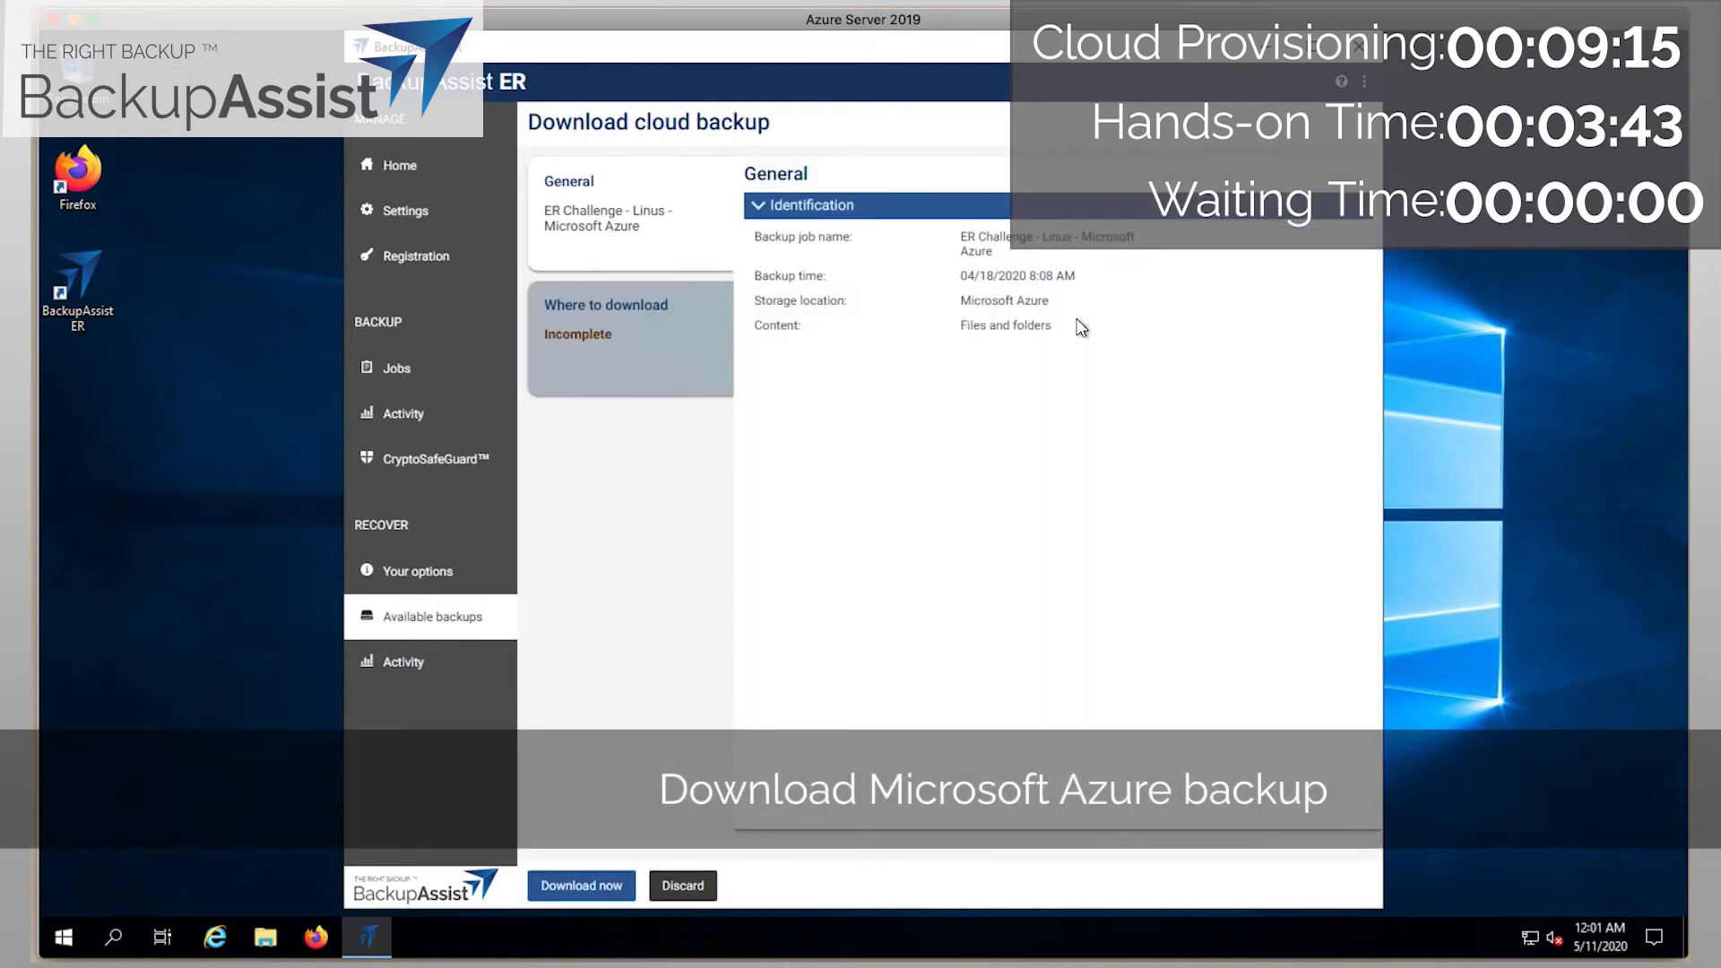
pyautogui.click(603, 333)
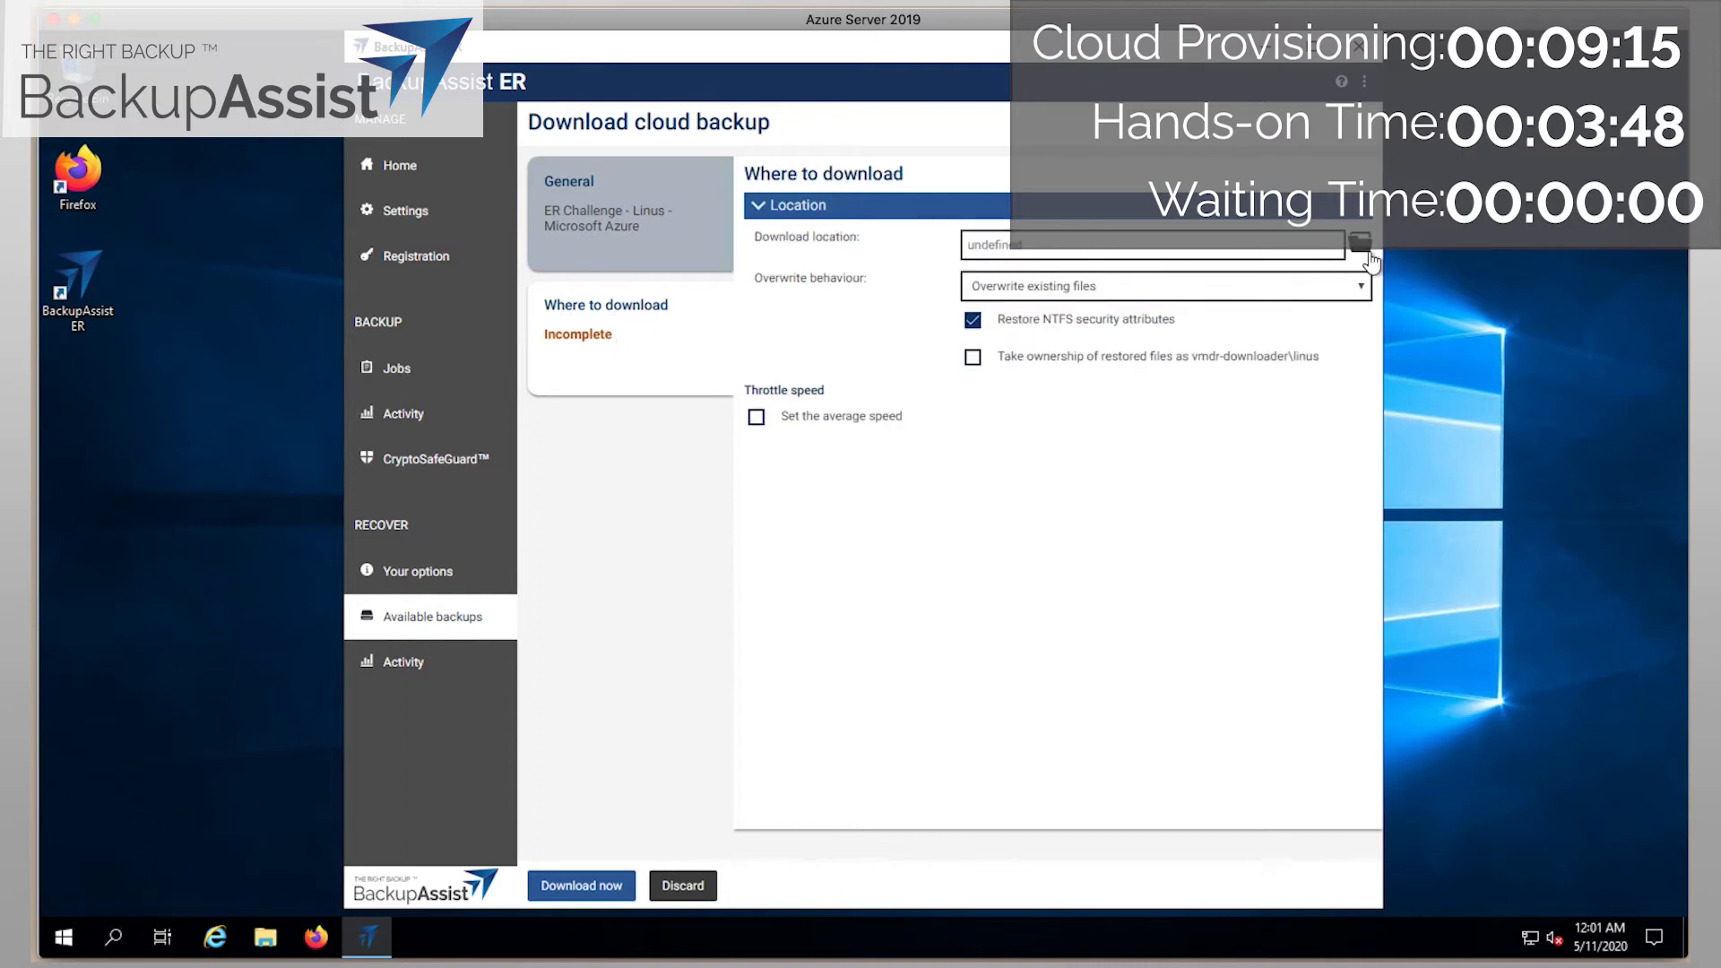
pyautogui.doubleClick(1006, 367)
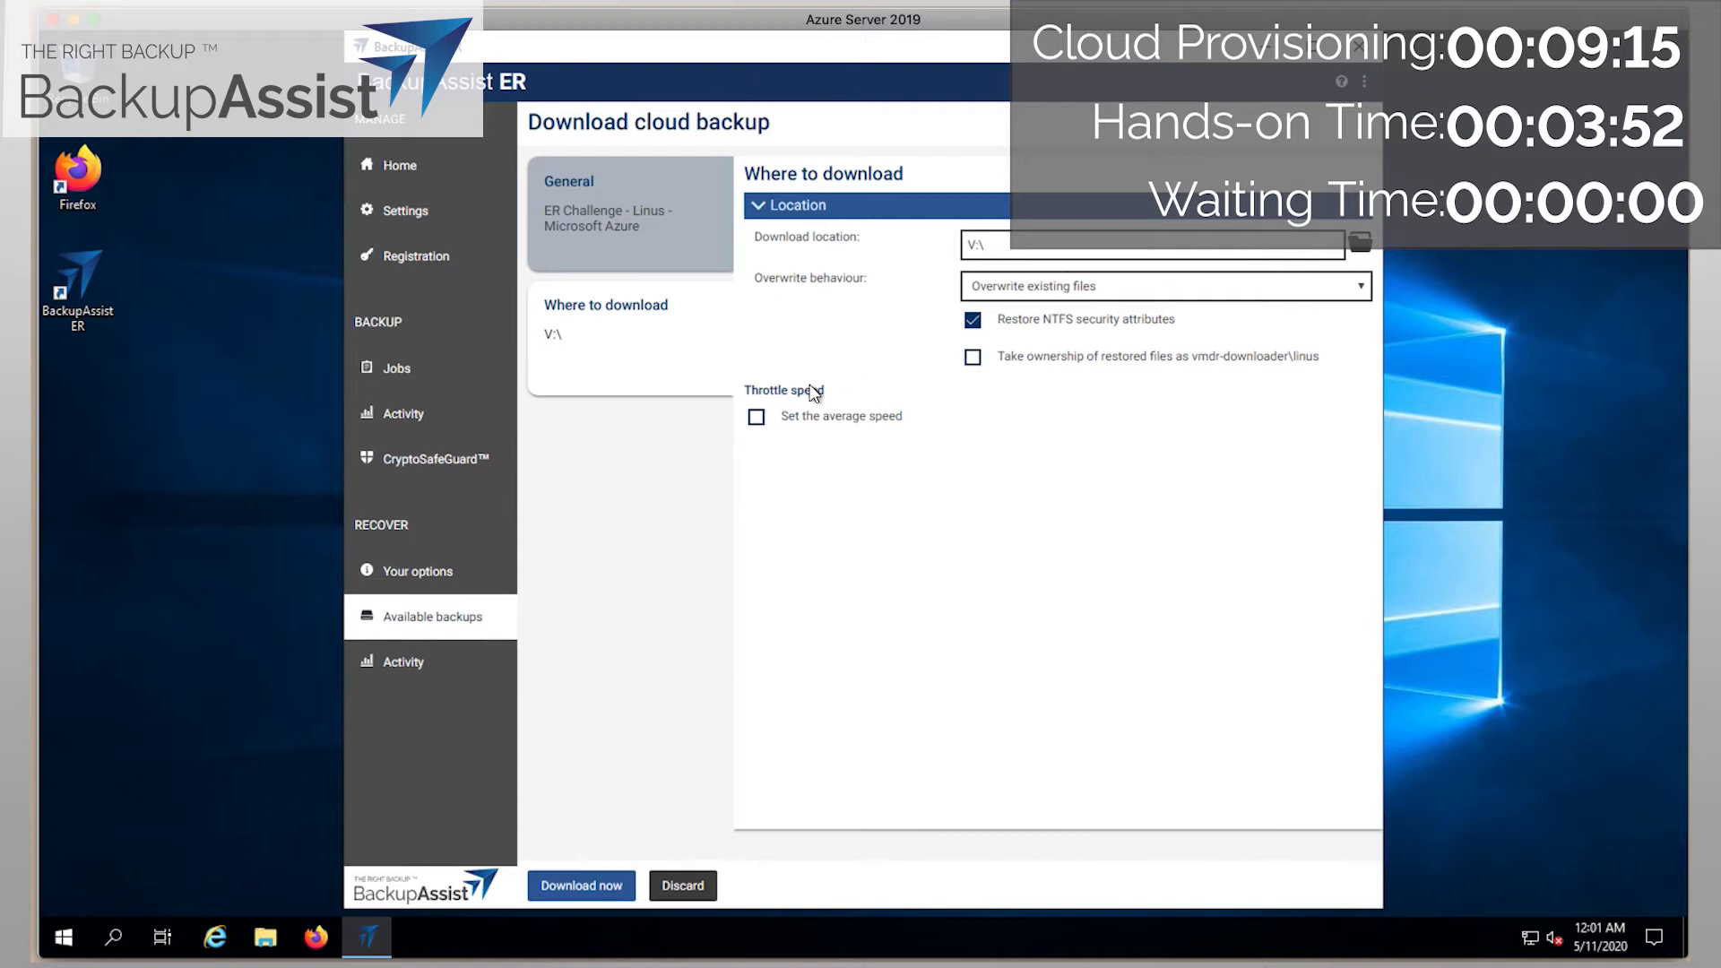
pyautogui.click(570, 889)
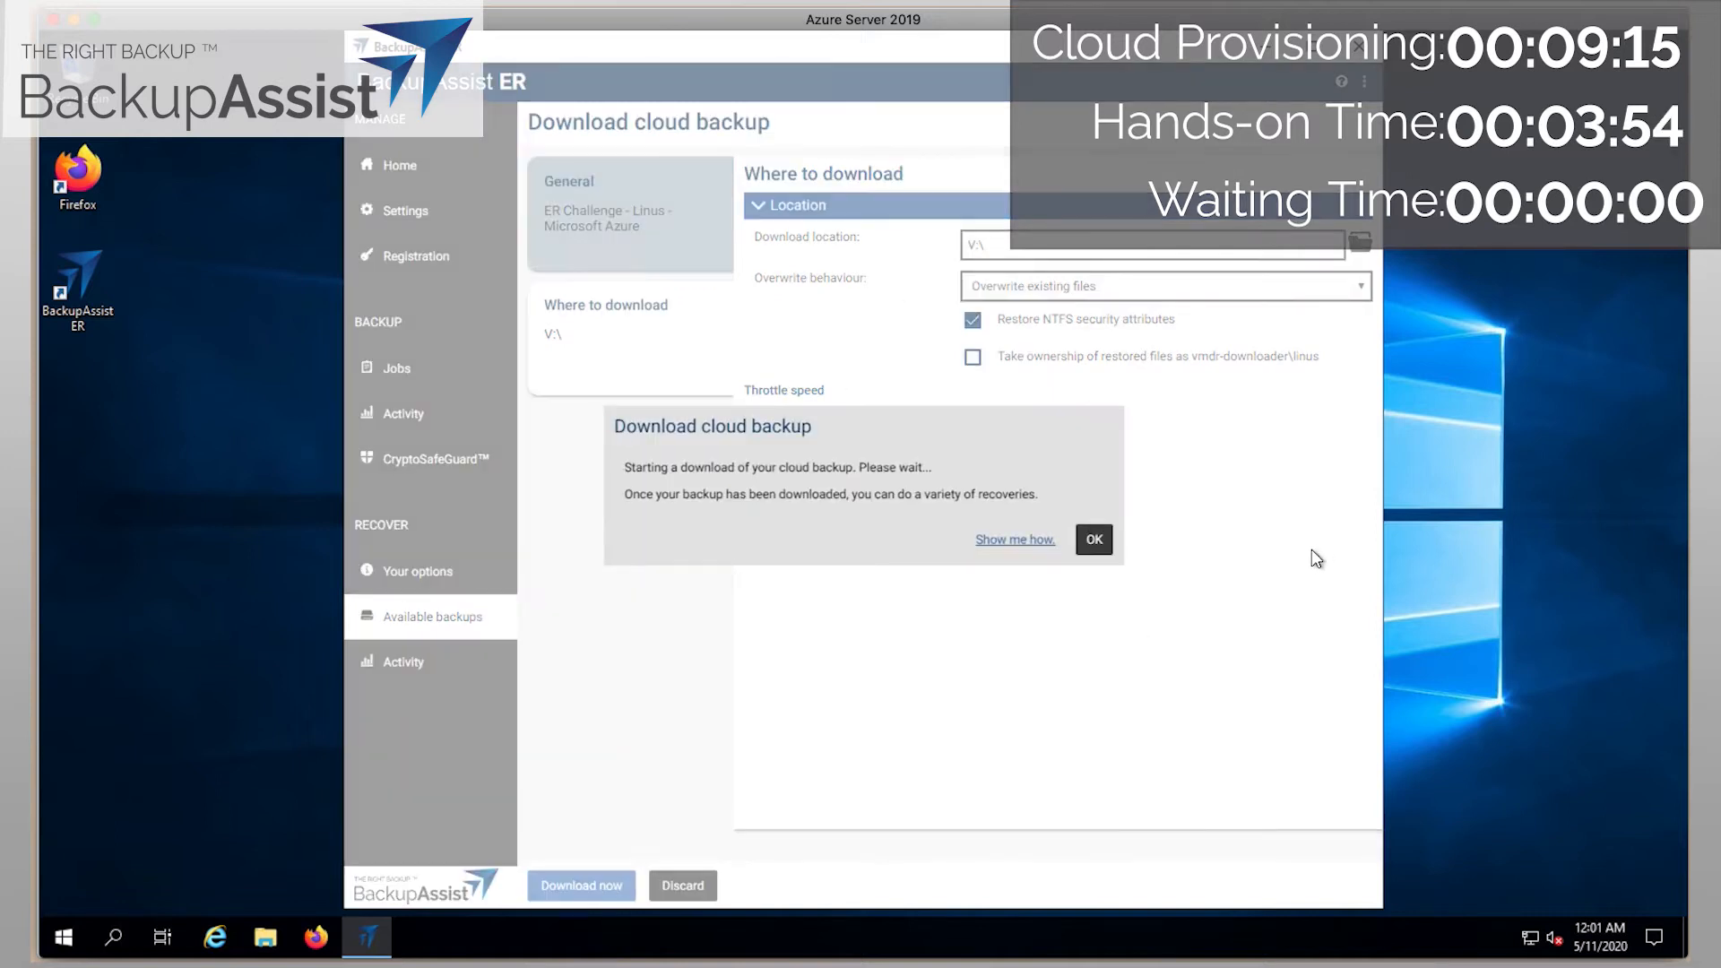
pyautogui.click(1094, 540)
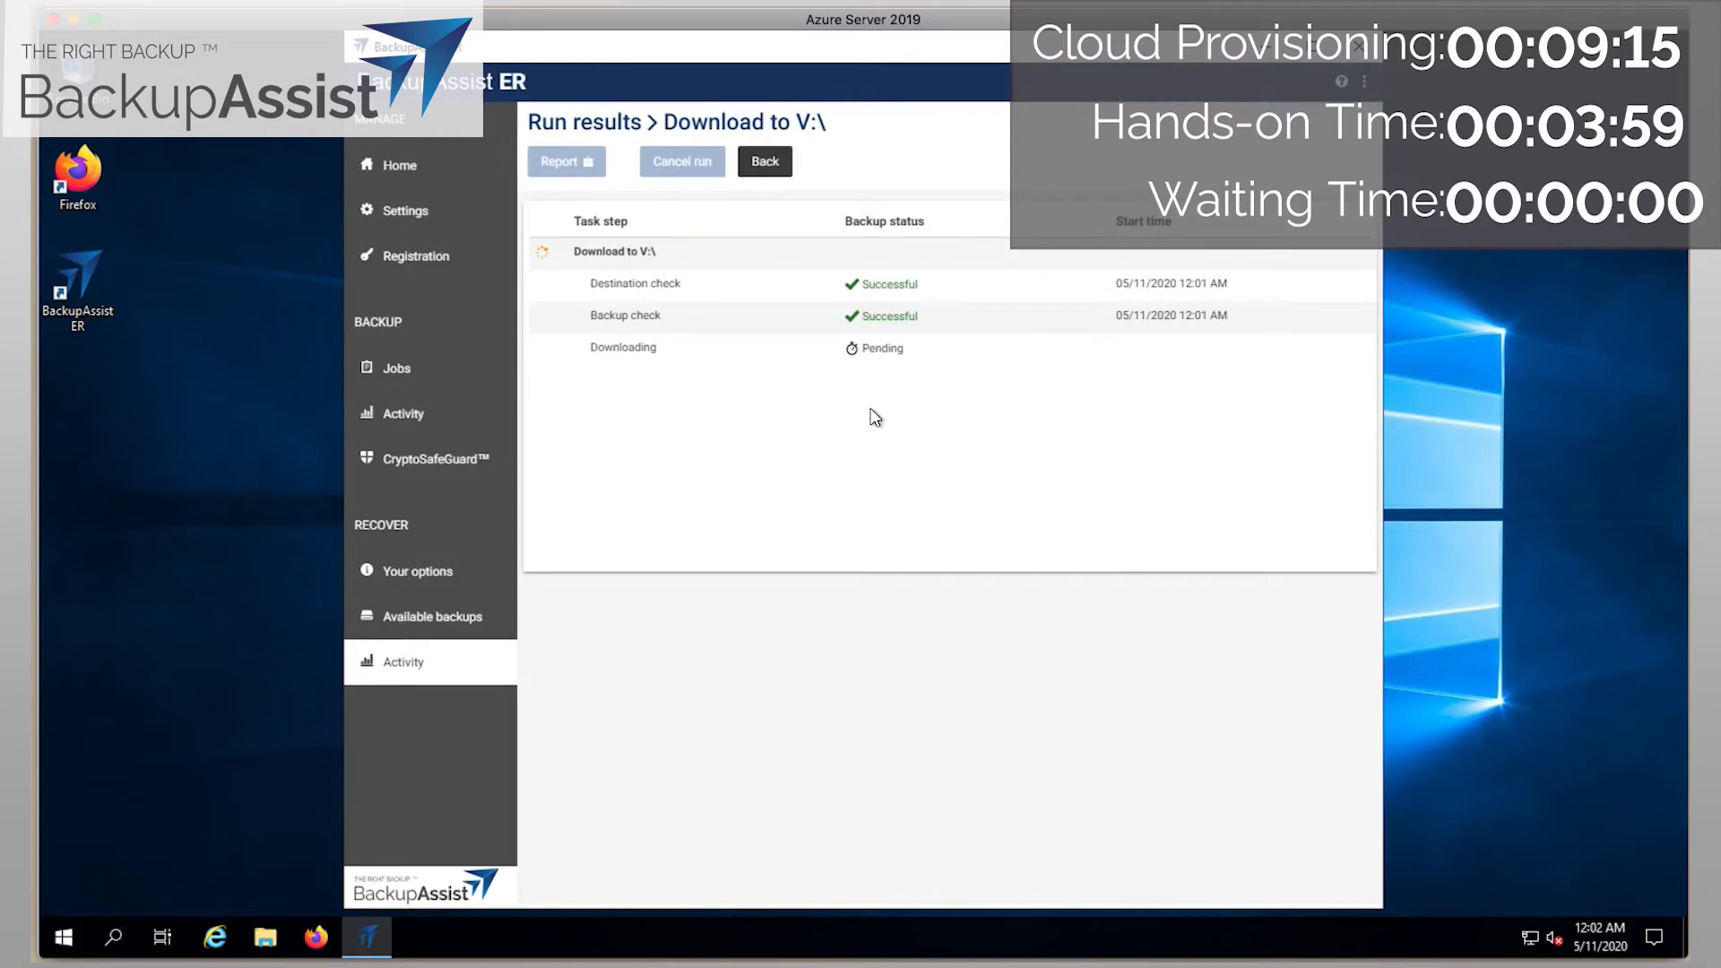
# Move BackupAssist left and open Task Manager beside the run results in details view.
pyautogui.moveTo(1161, 53); pyautogui.dragTo(852, 50)
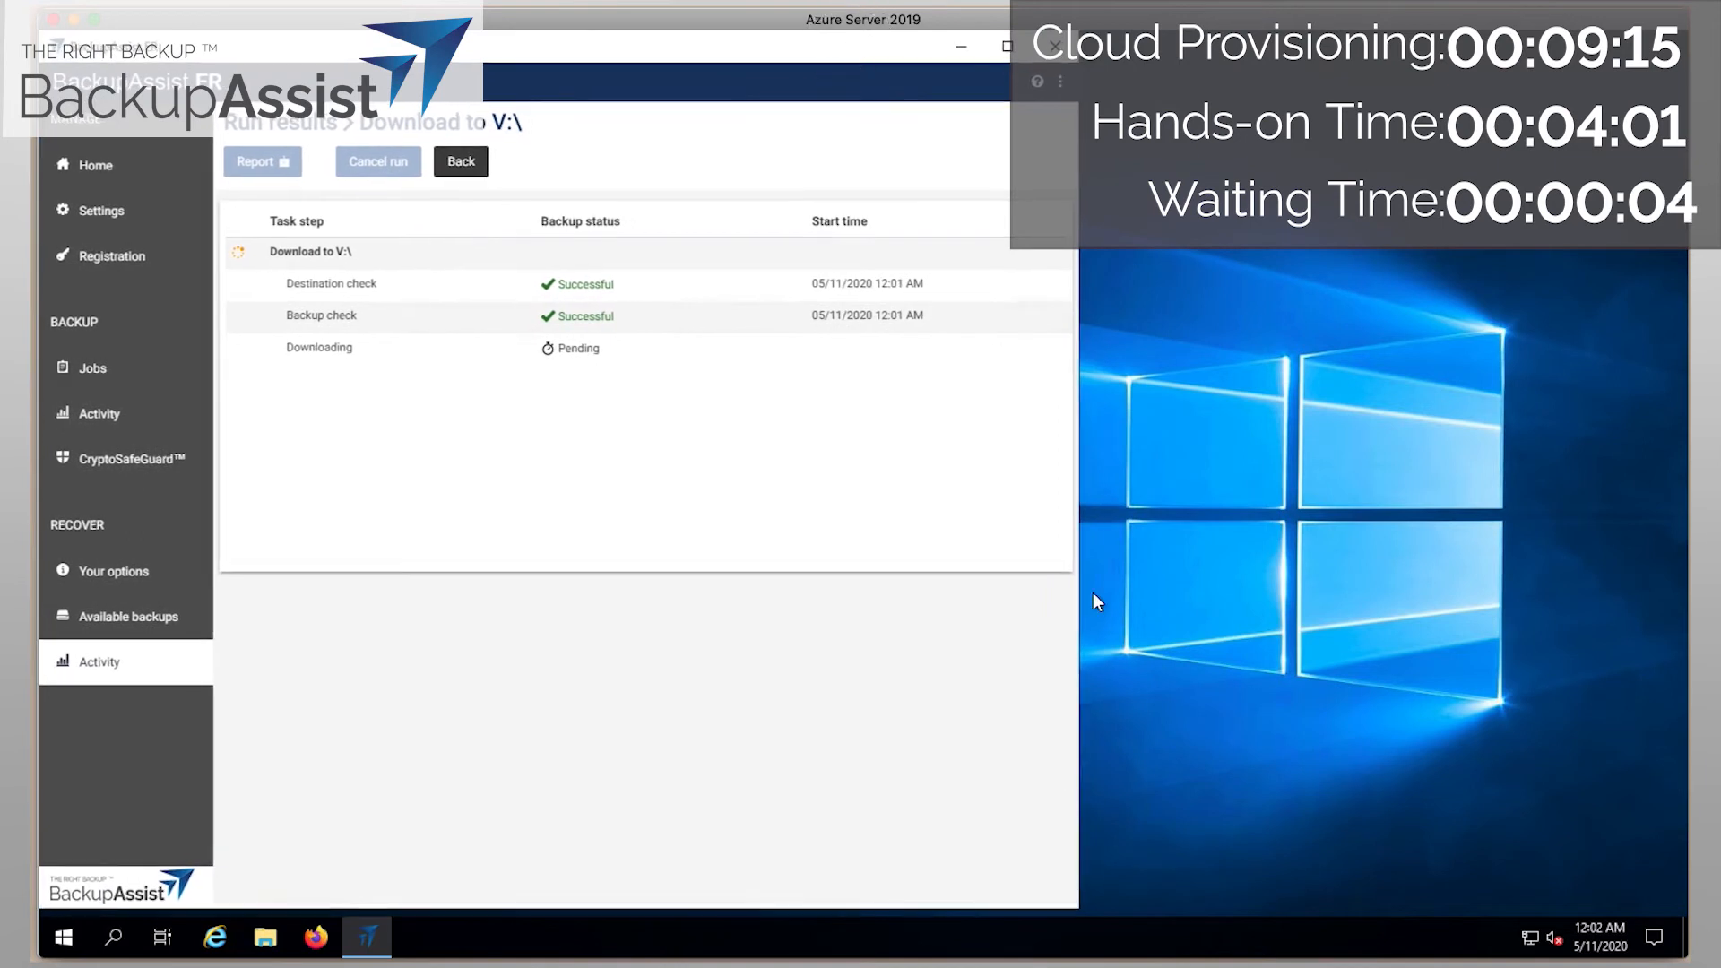
pyautogui.rightClick(1153, 939)
pyautogui.click(1221, 830)
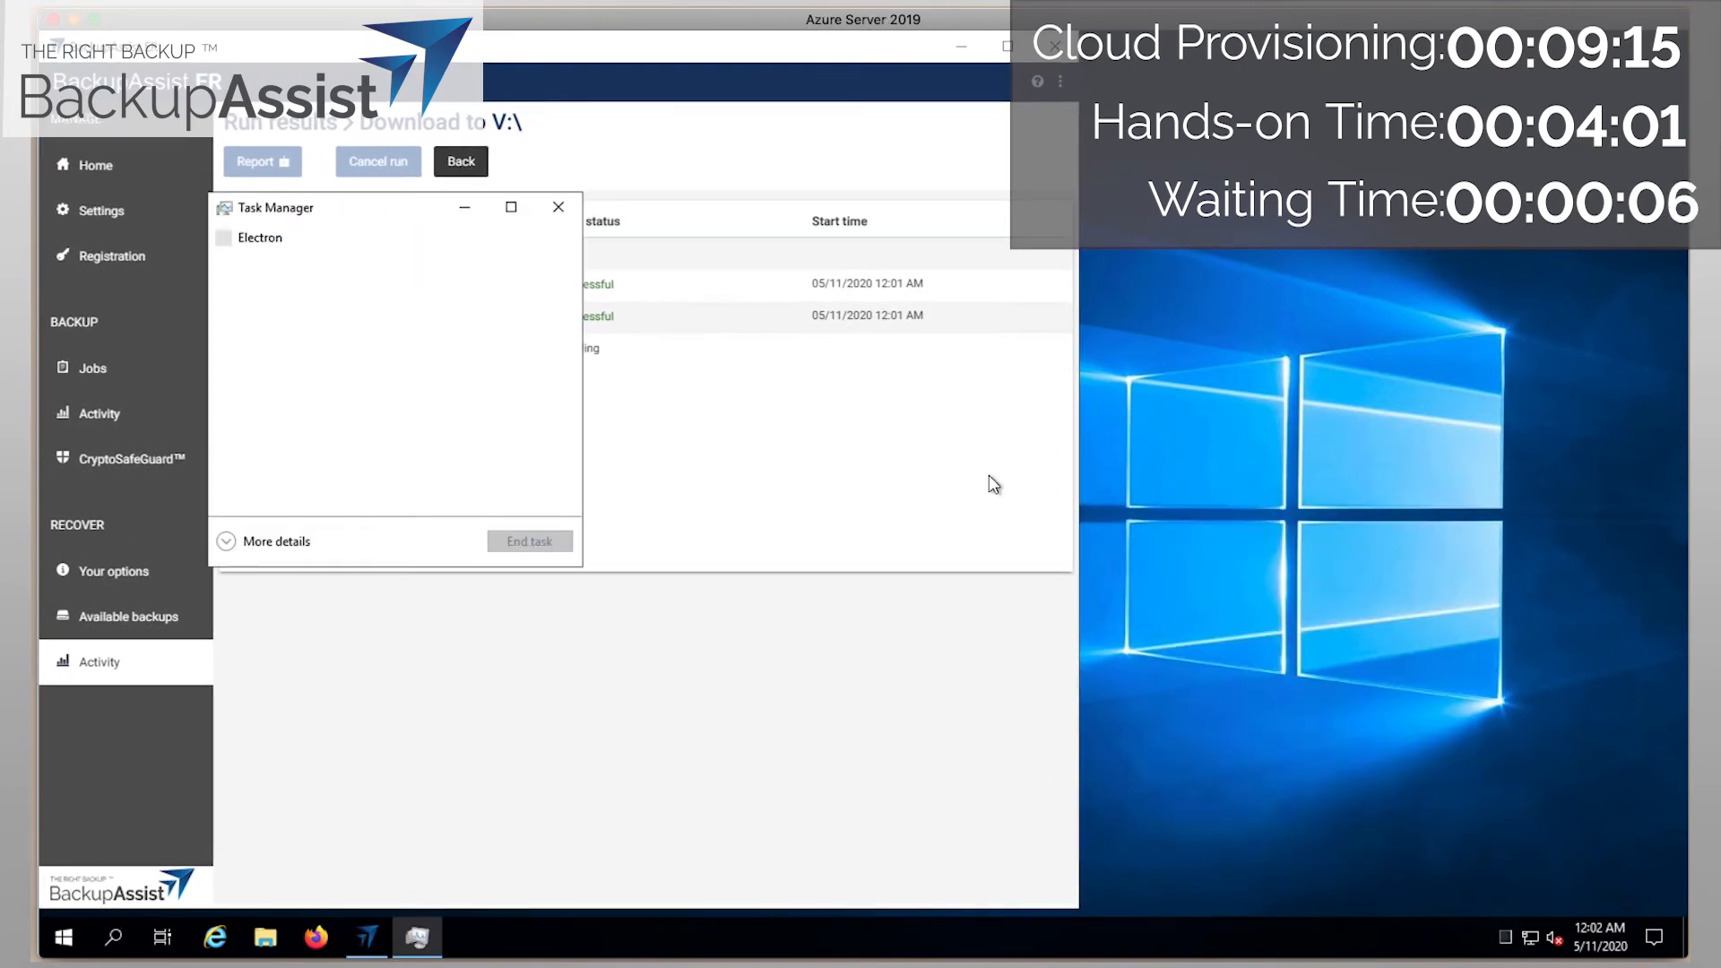
pyautogui.moveTo(316, 204); pyautogui.dragTo(1158, 311)
pyautogui.click(1095, 767)
# Show Task Manager's Performance tab with the Ethernet throughput graph.
pyautogui.click(1242, 443)
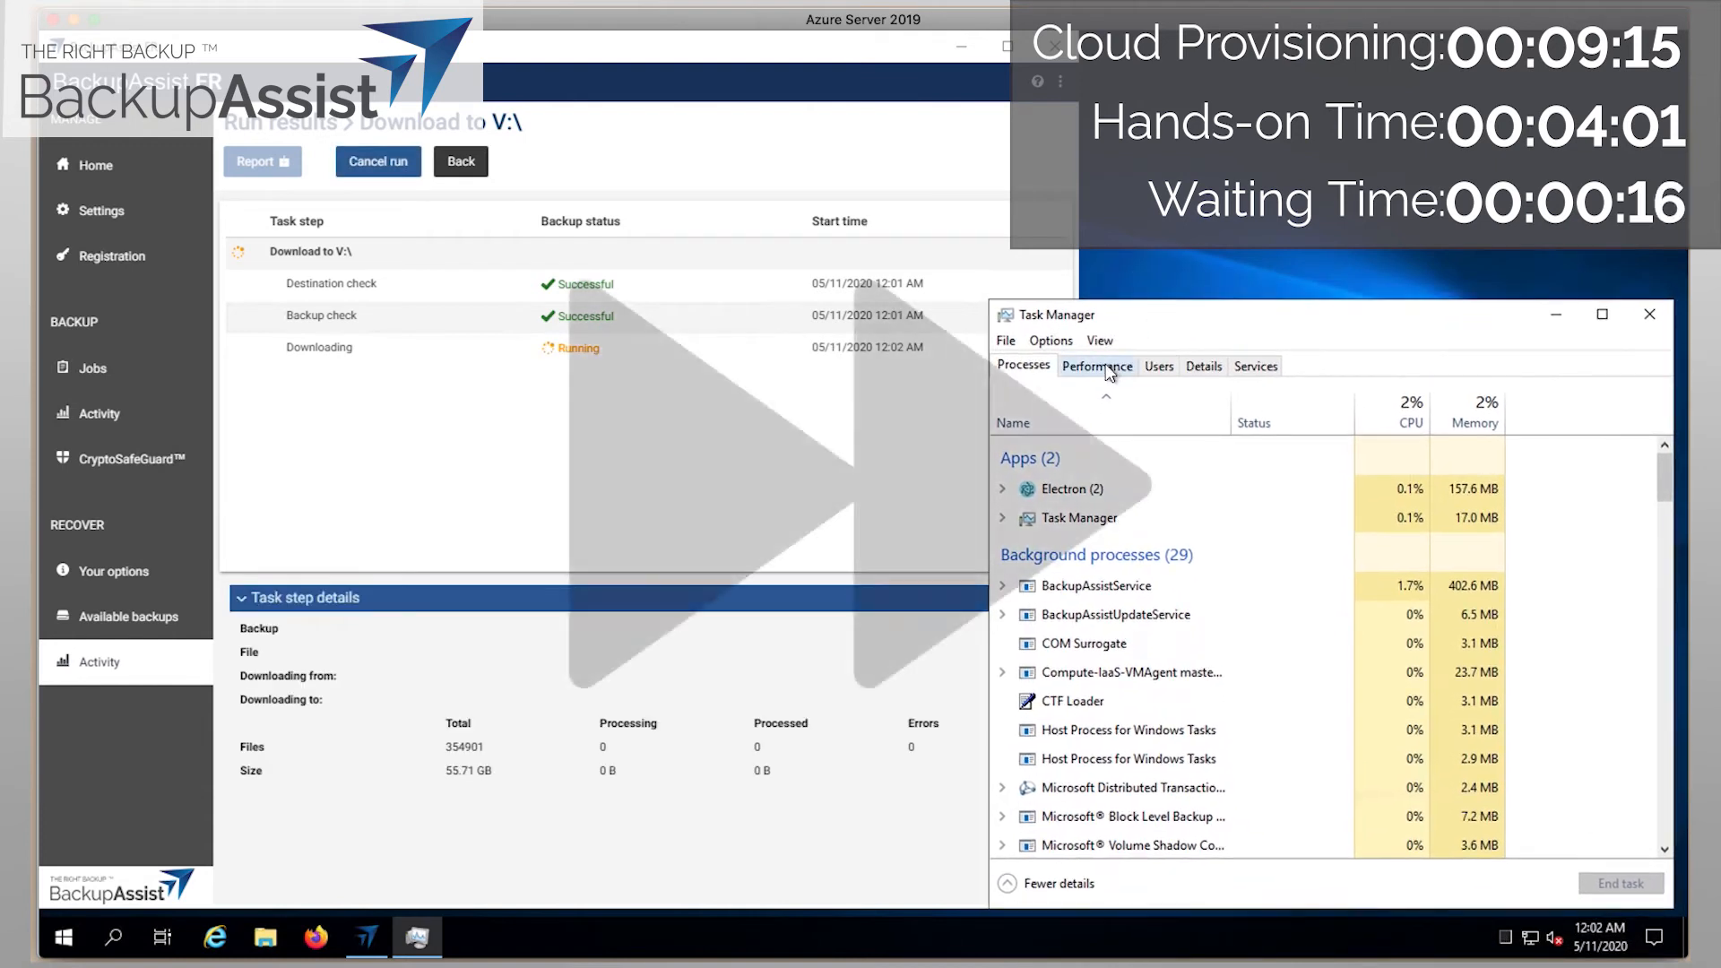
pyautogui.click(1096, 365)
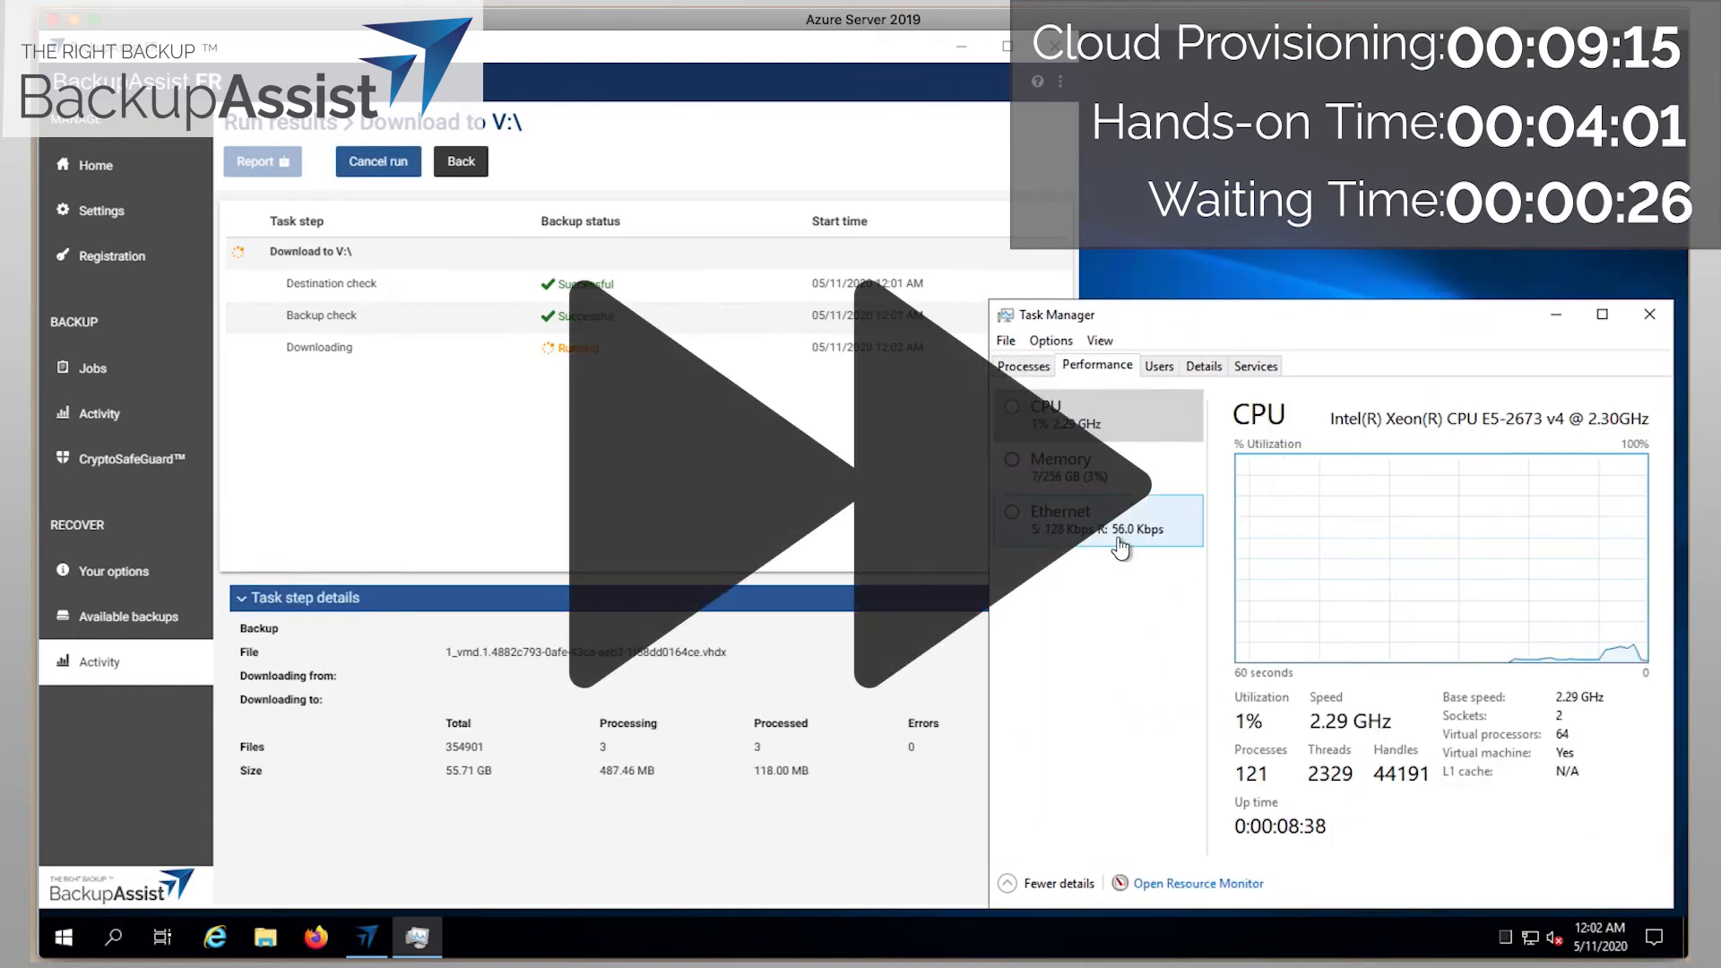
pyautogui.click(1118, 543)
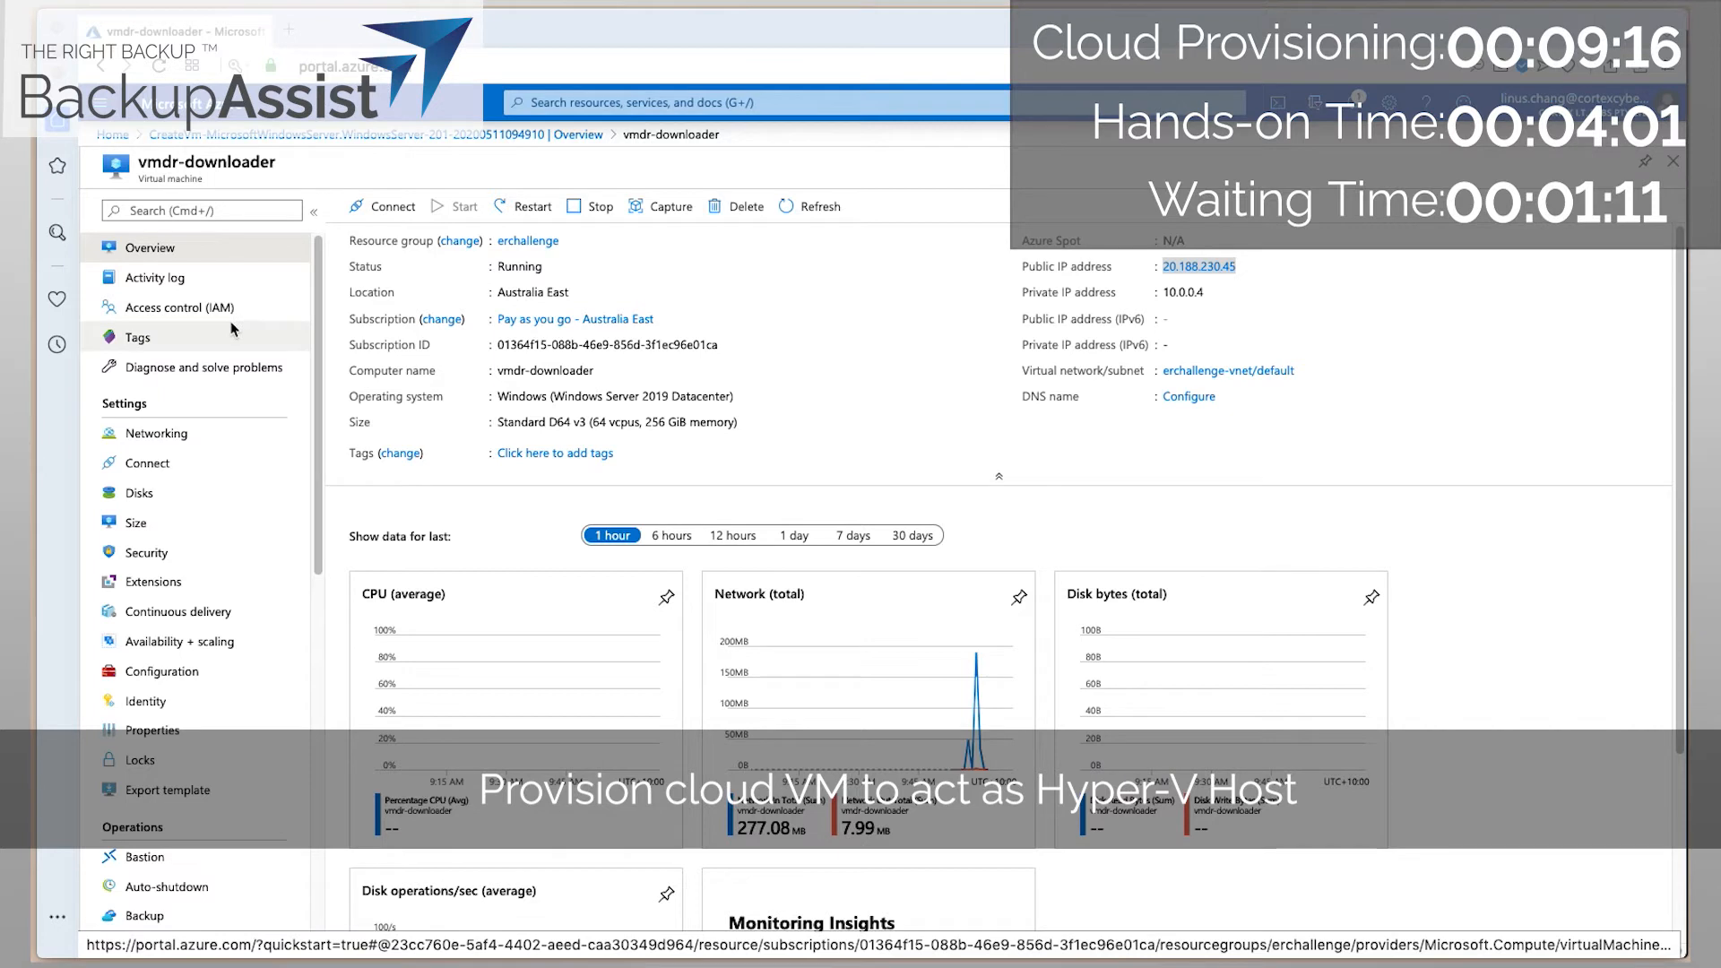
# Start a new VM named vmdr-host in erchallenge, Australia East, with Windows Server 2019 Datacenter.
pyautogui.click(114, 140)
pyautogui.click(526, 224)
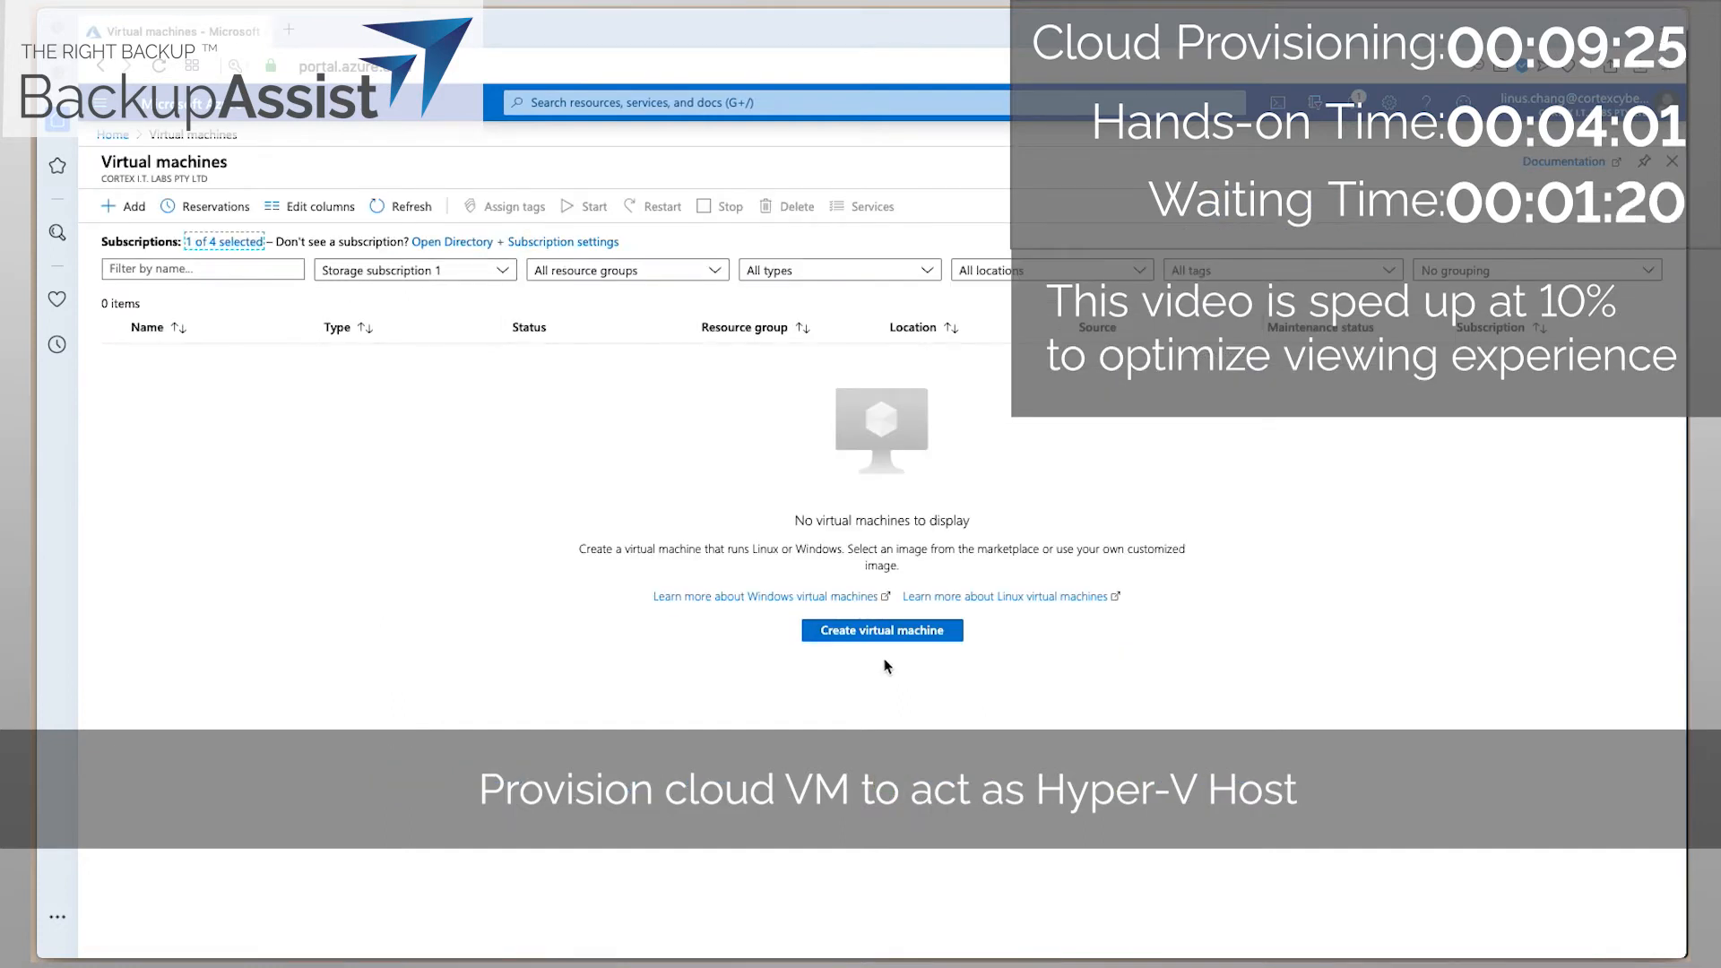
pyautogui.click(895, 632)
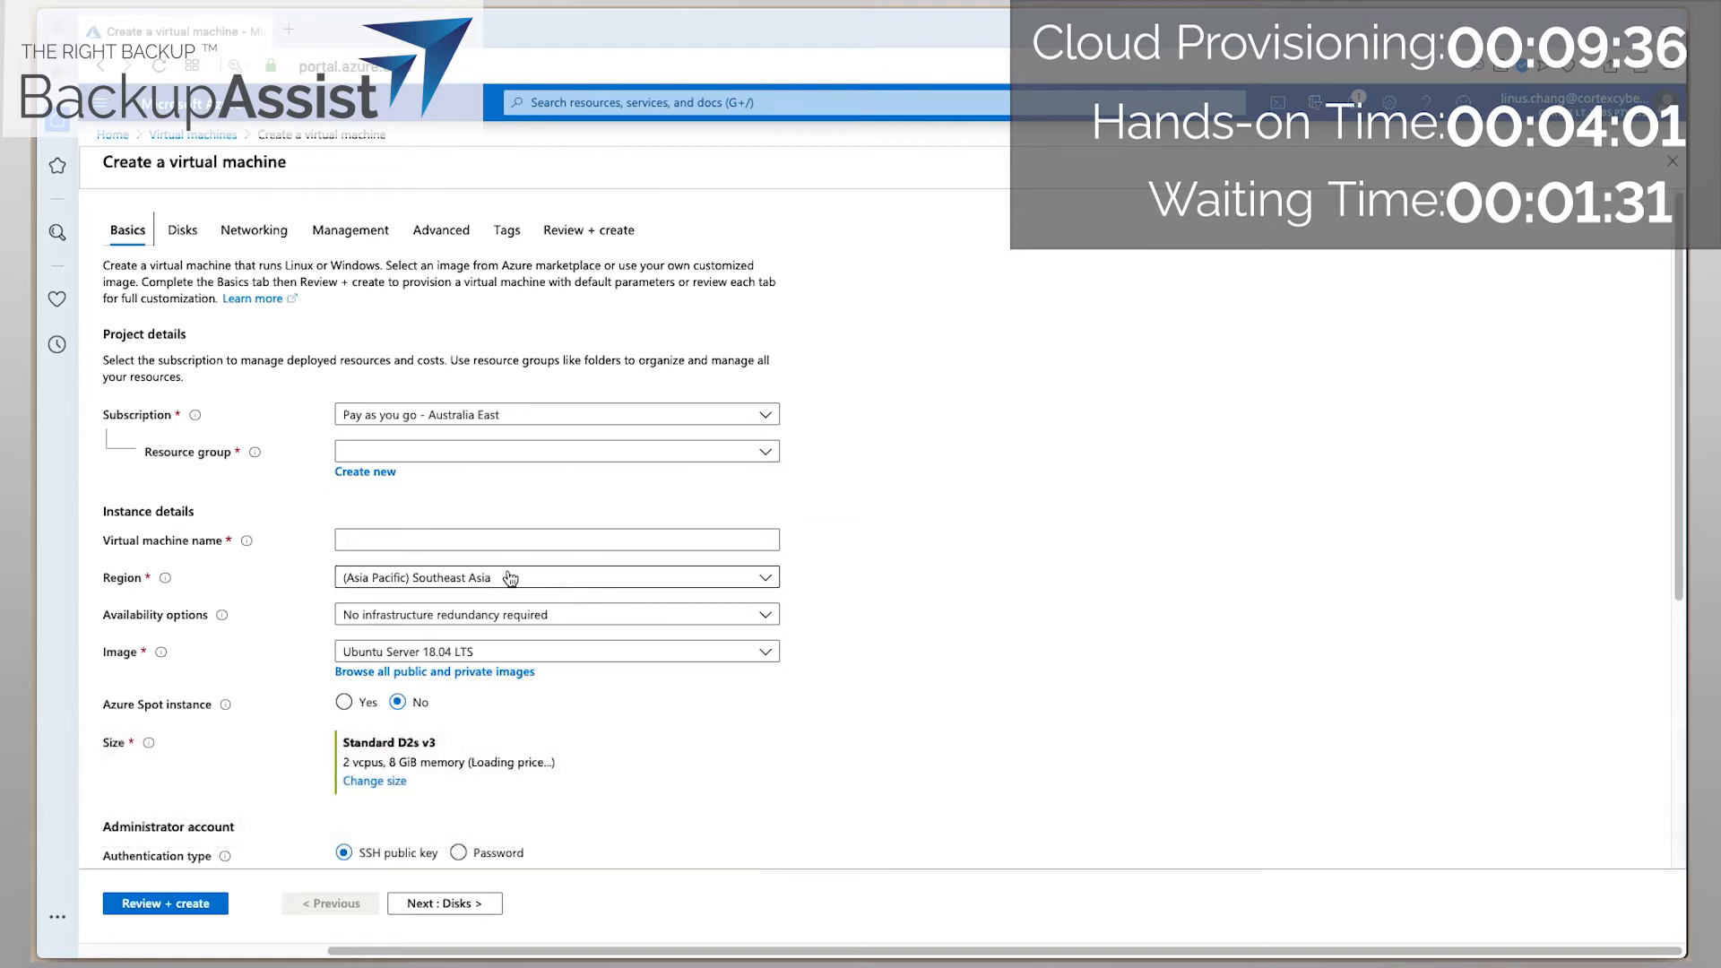
pyautogui.click(768, 455)
pyautogui.click(380, 528)
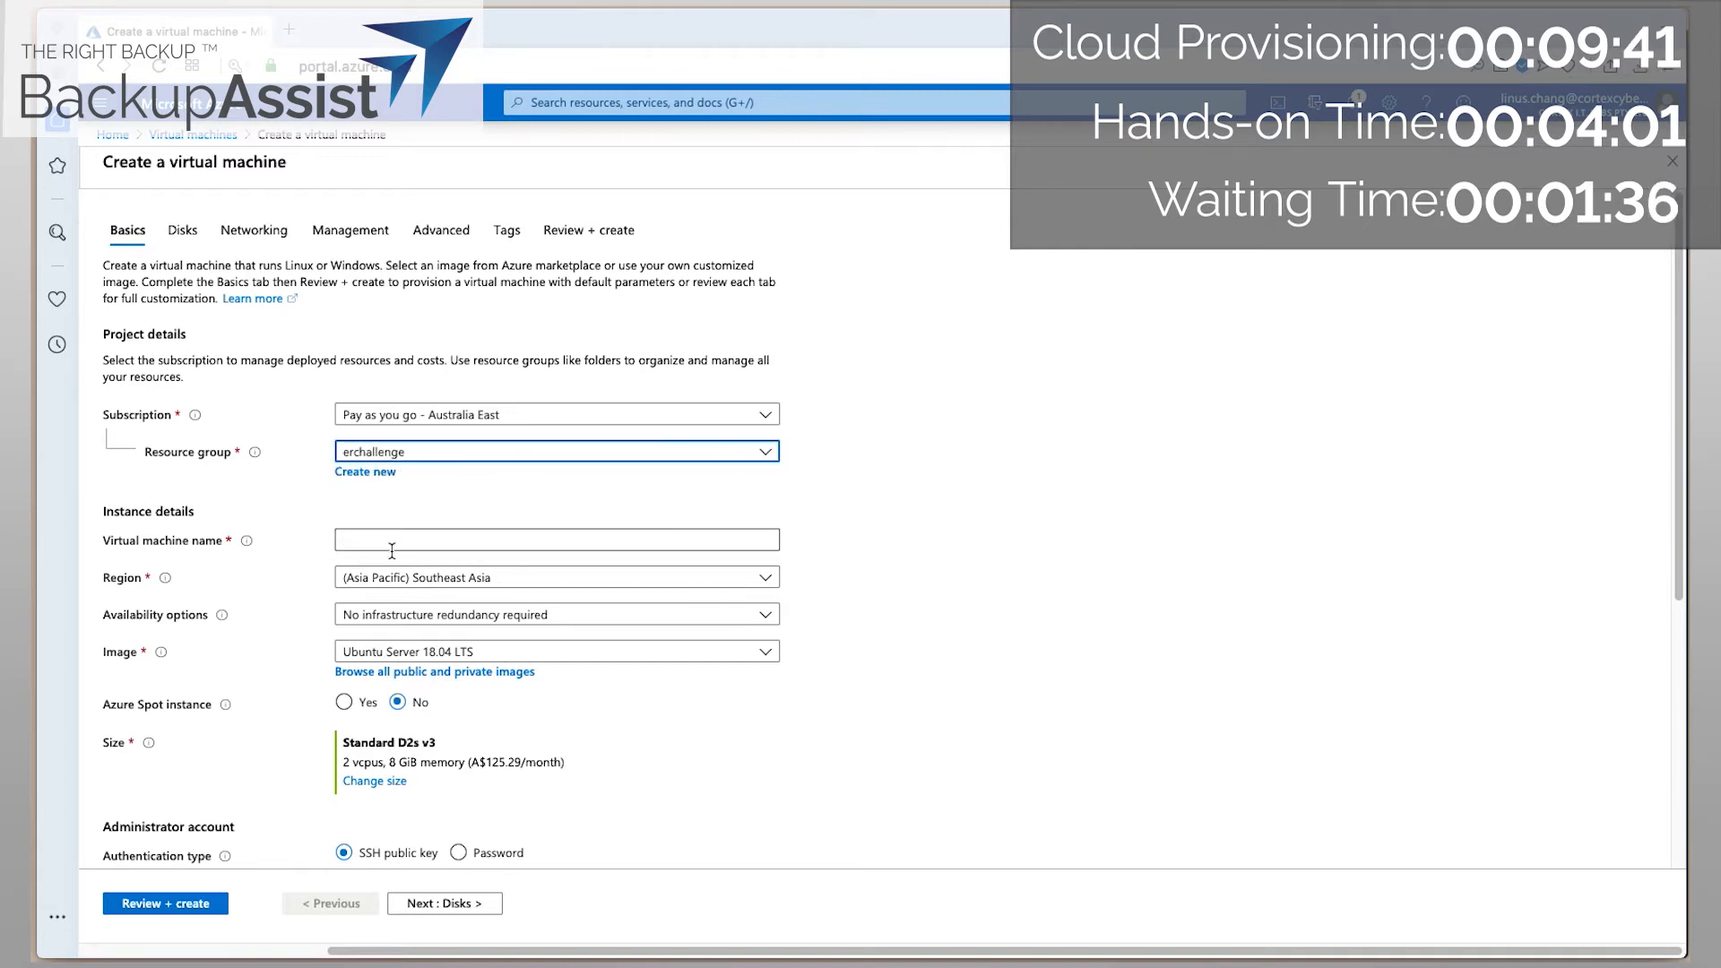
pyautogui.click(391, 544)
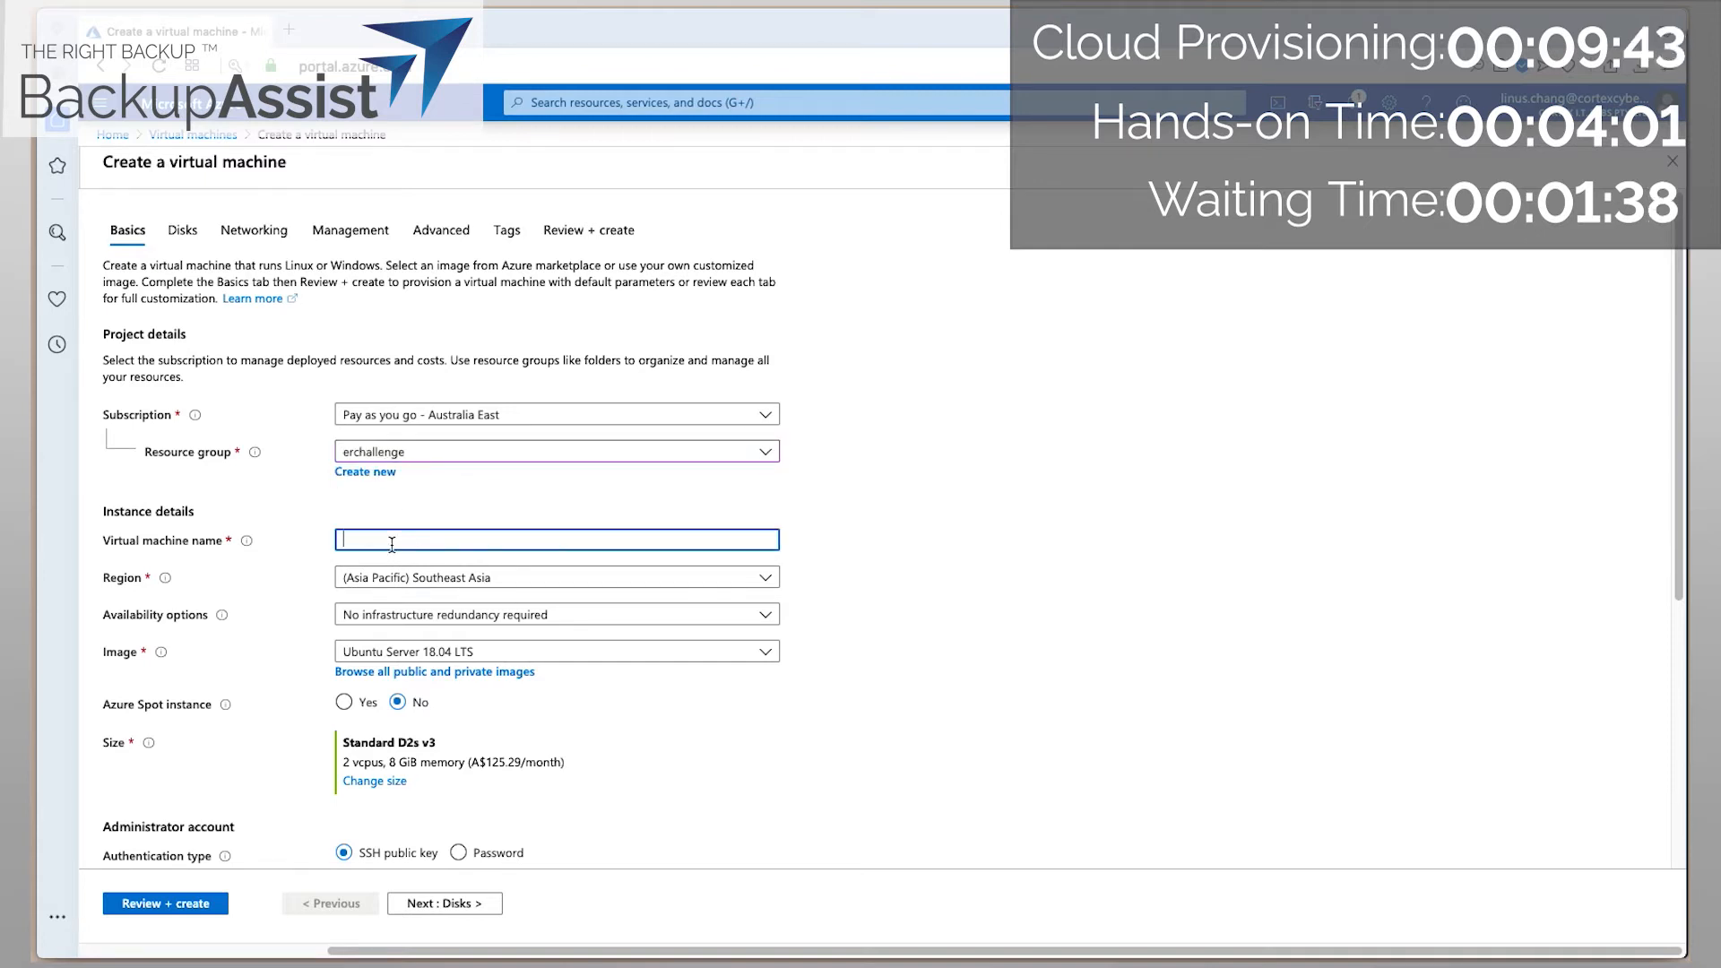
pyautogui.write('vmdr-')
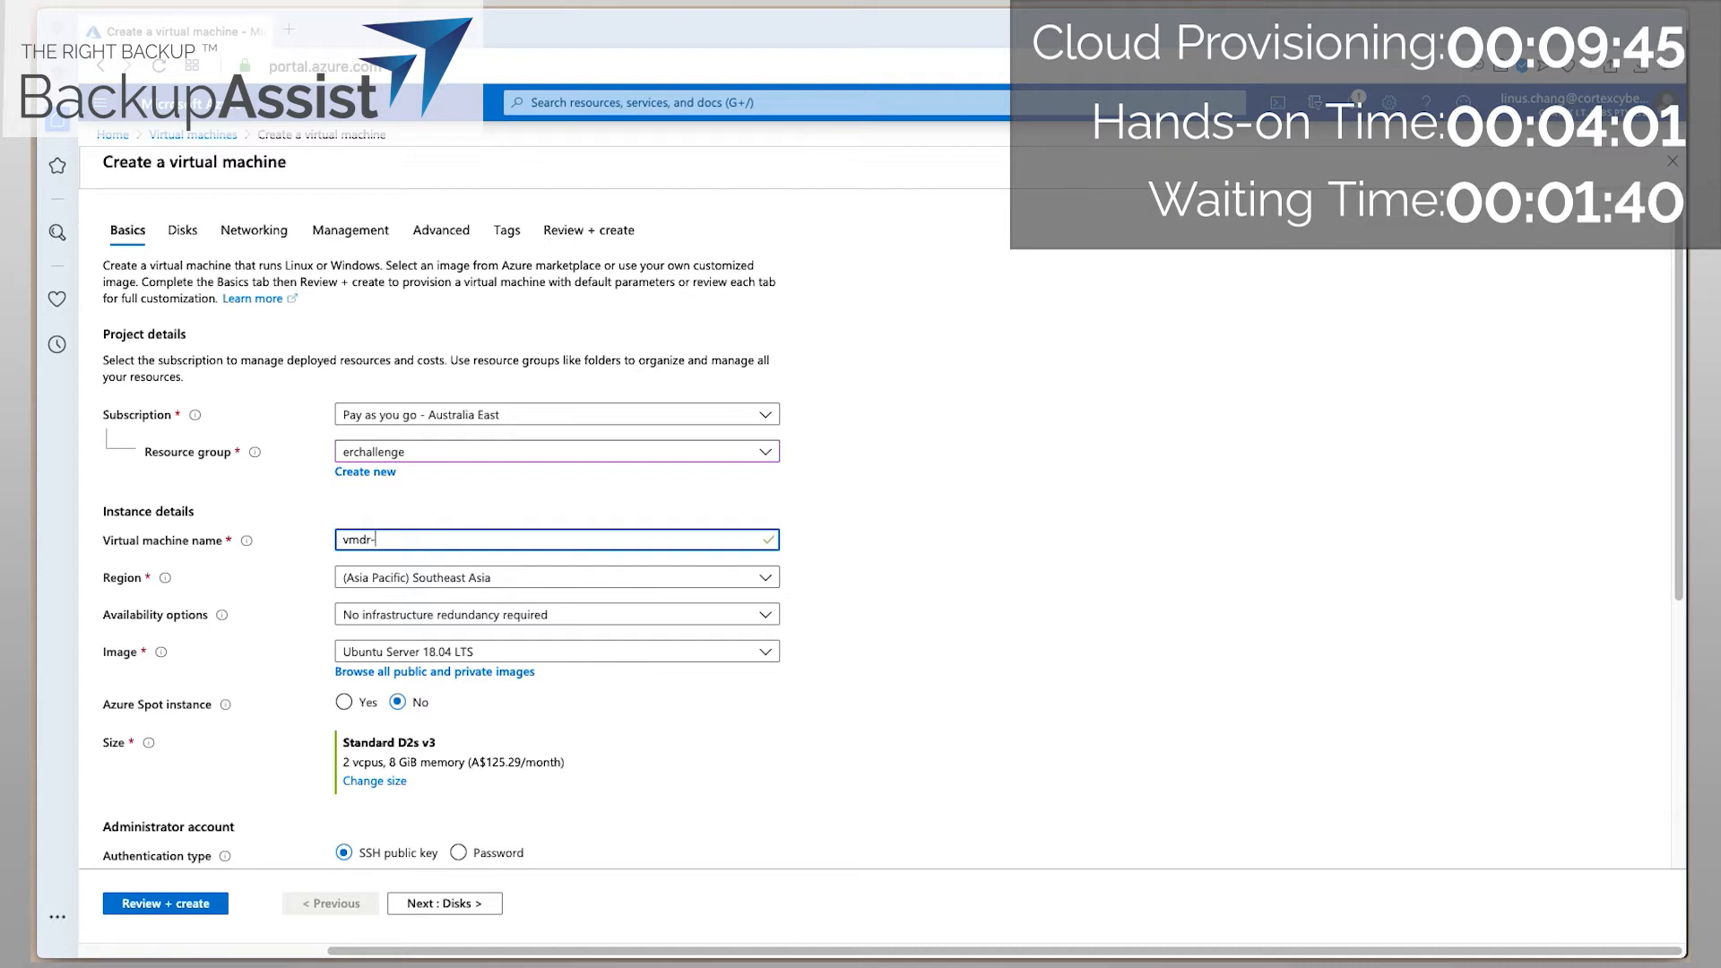
pyautogui.write('host')
pyautogui.click(413, 573)
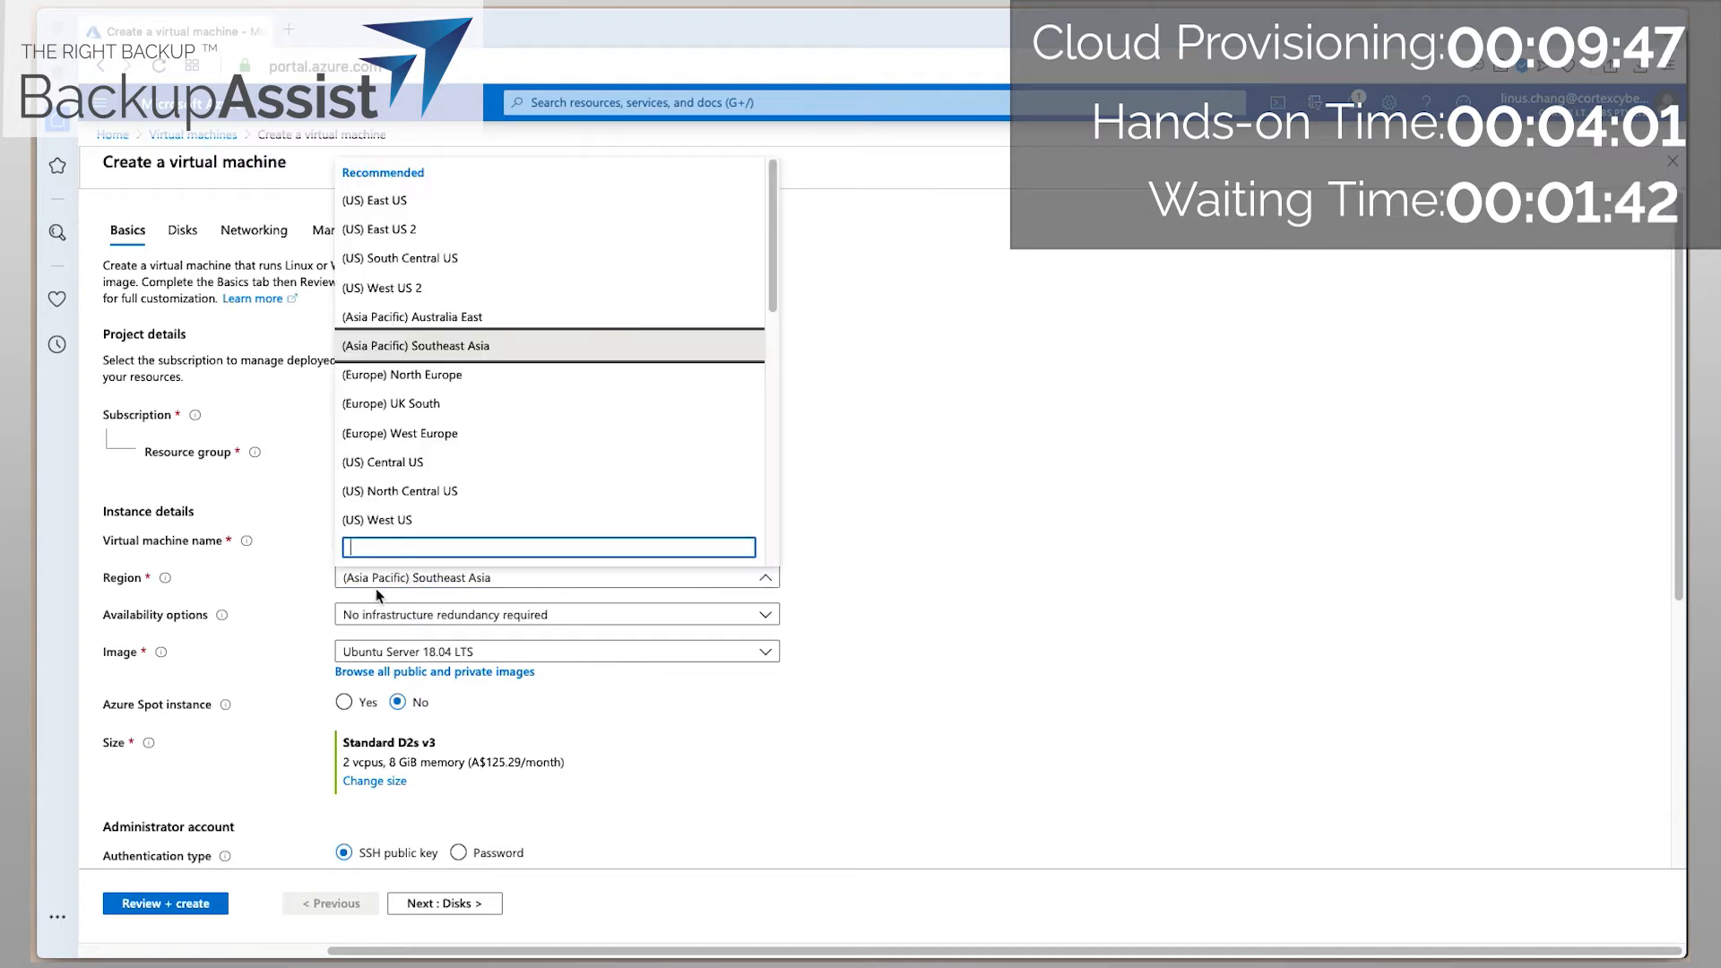
pyautogui.click(462, 320)
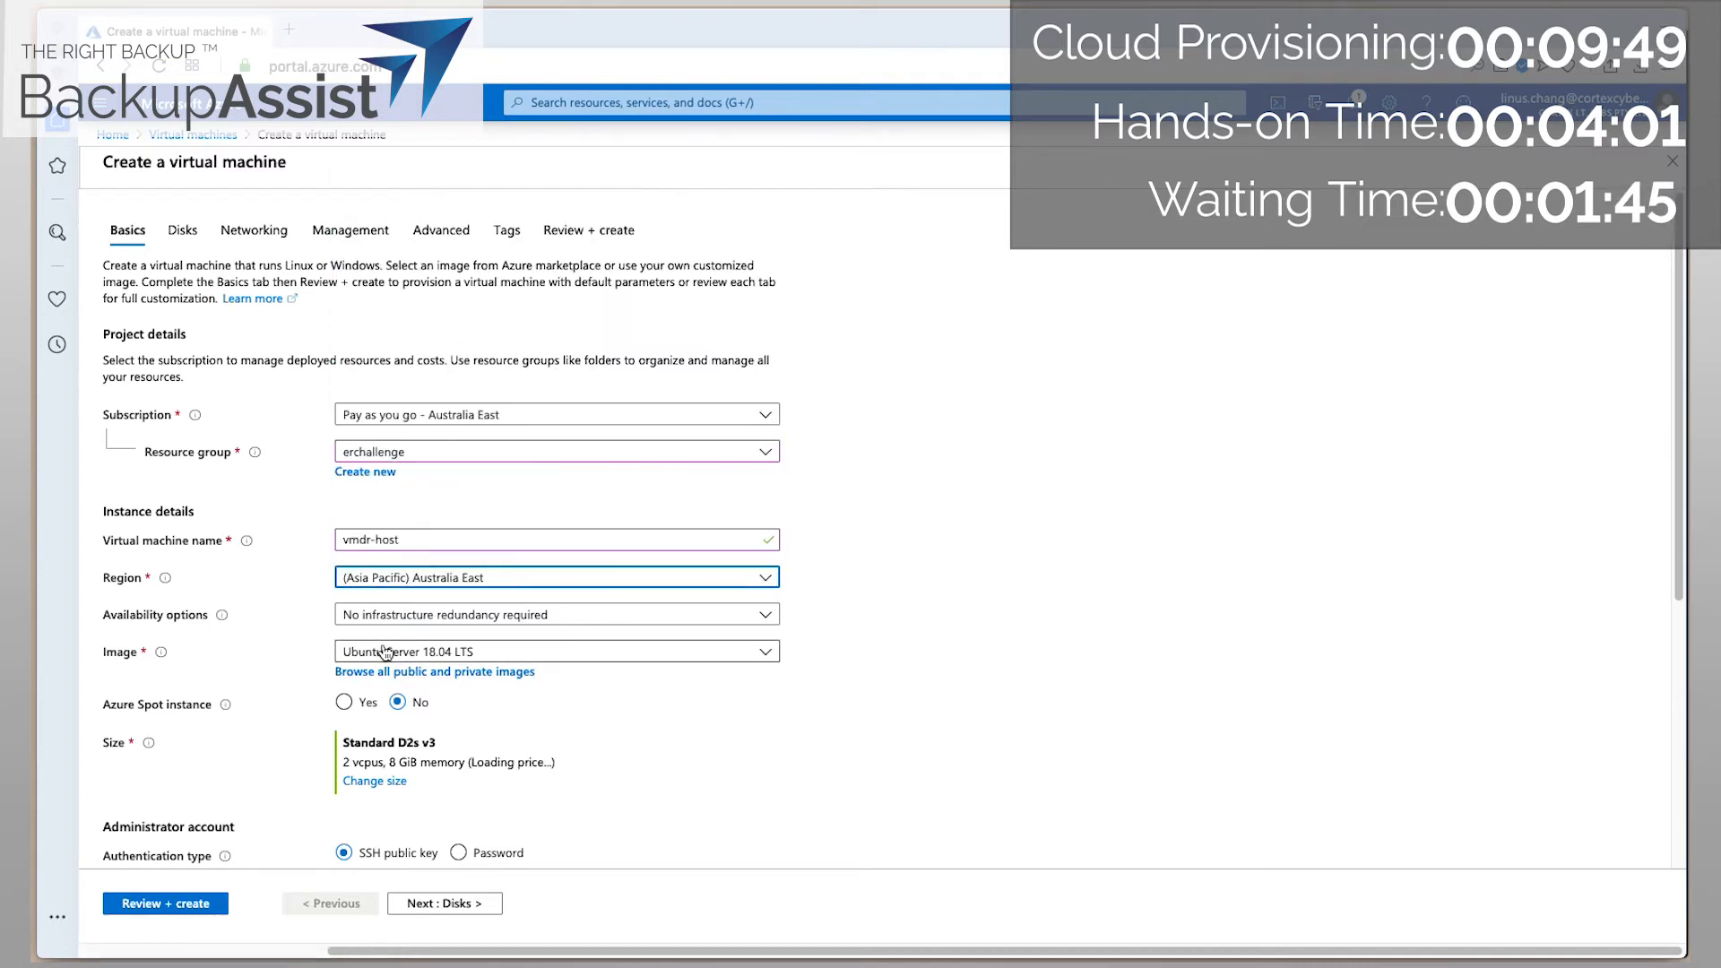
pyautogui.click(441, 657)
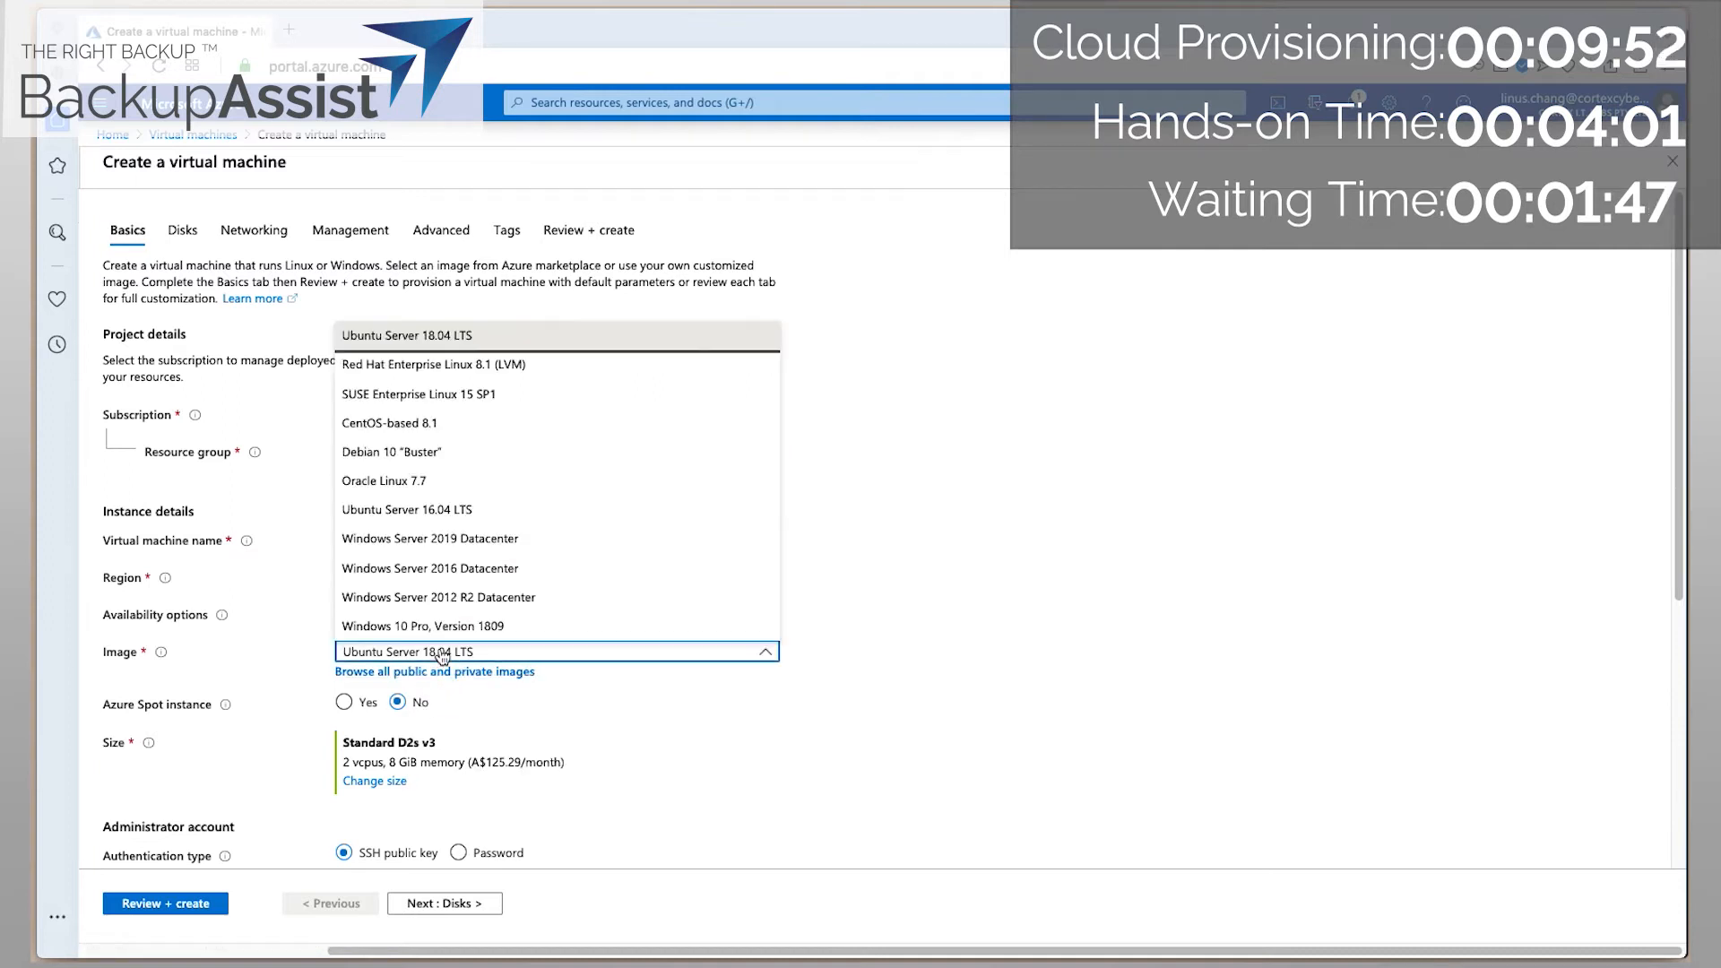
pyautogui.click(523, 541)
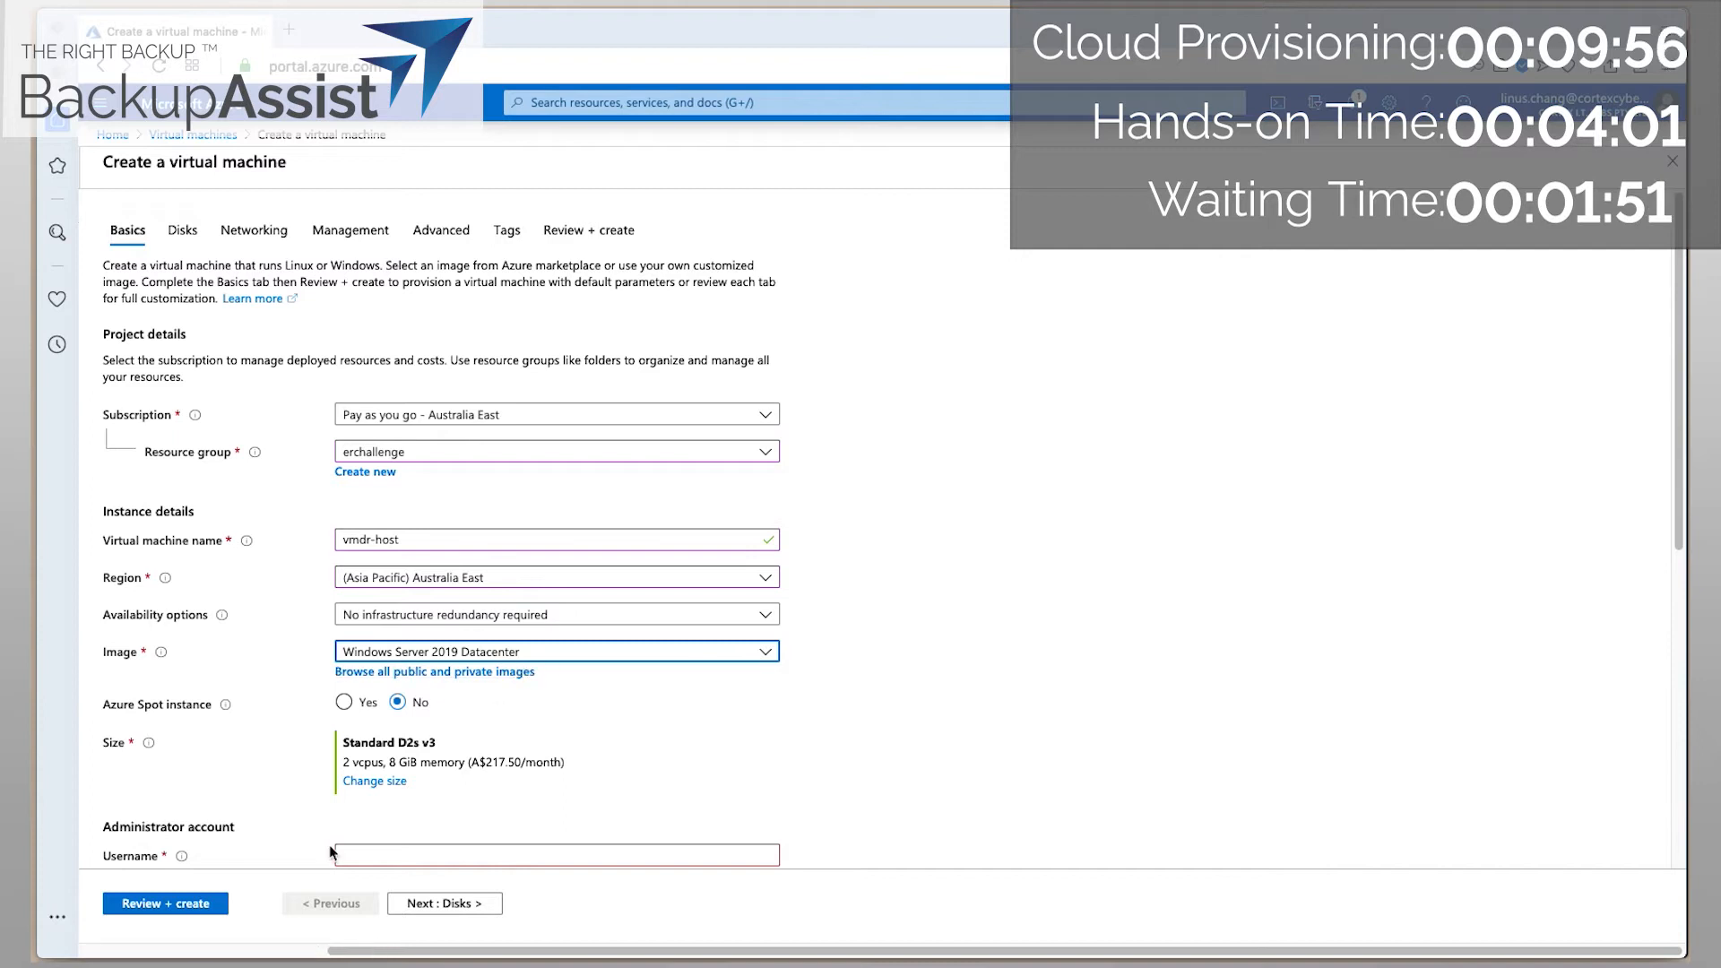
# Set the VM size to D4_v3.
pyautogui.click(369, 781)
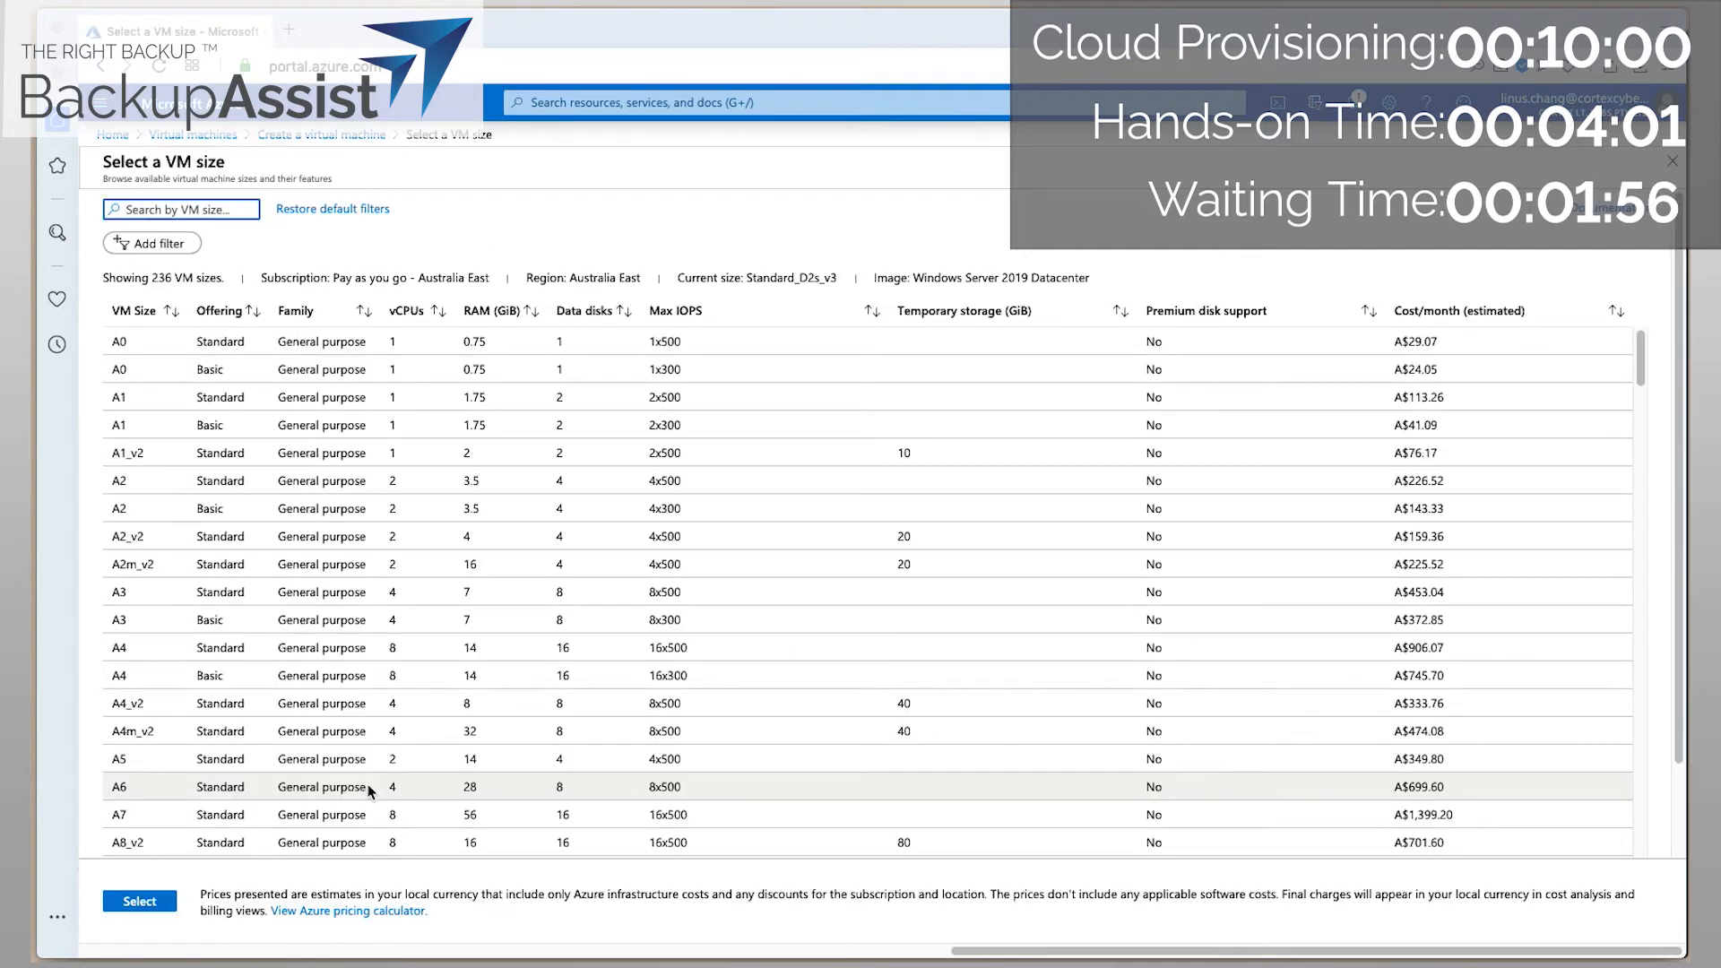
pyautogui.write('d4')
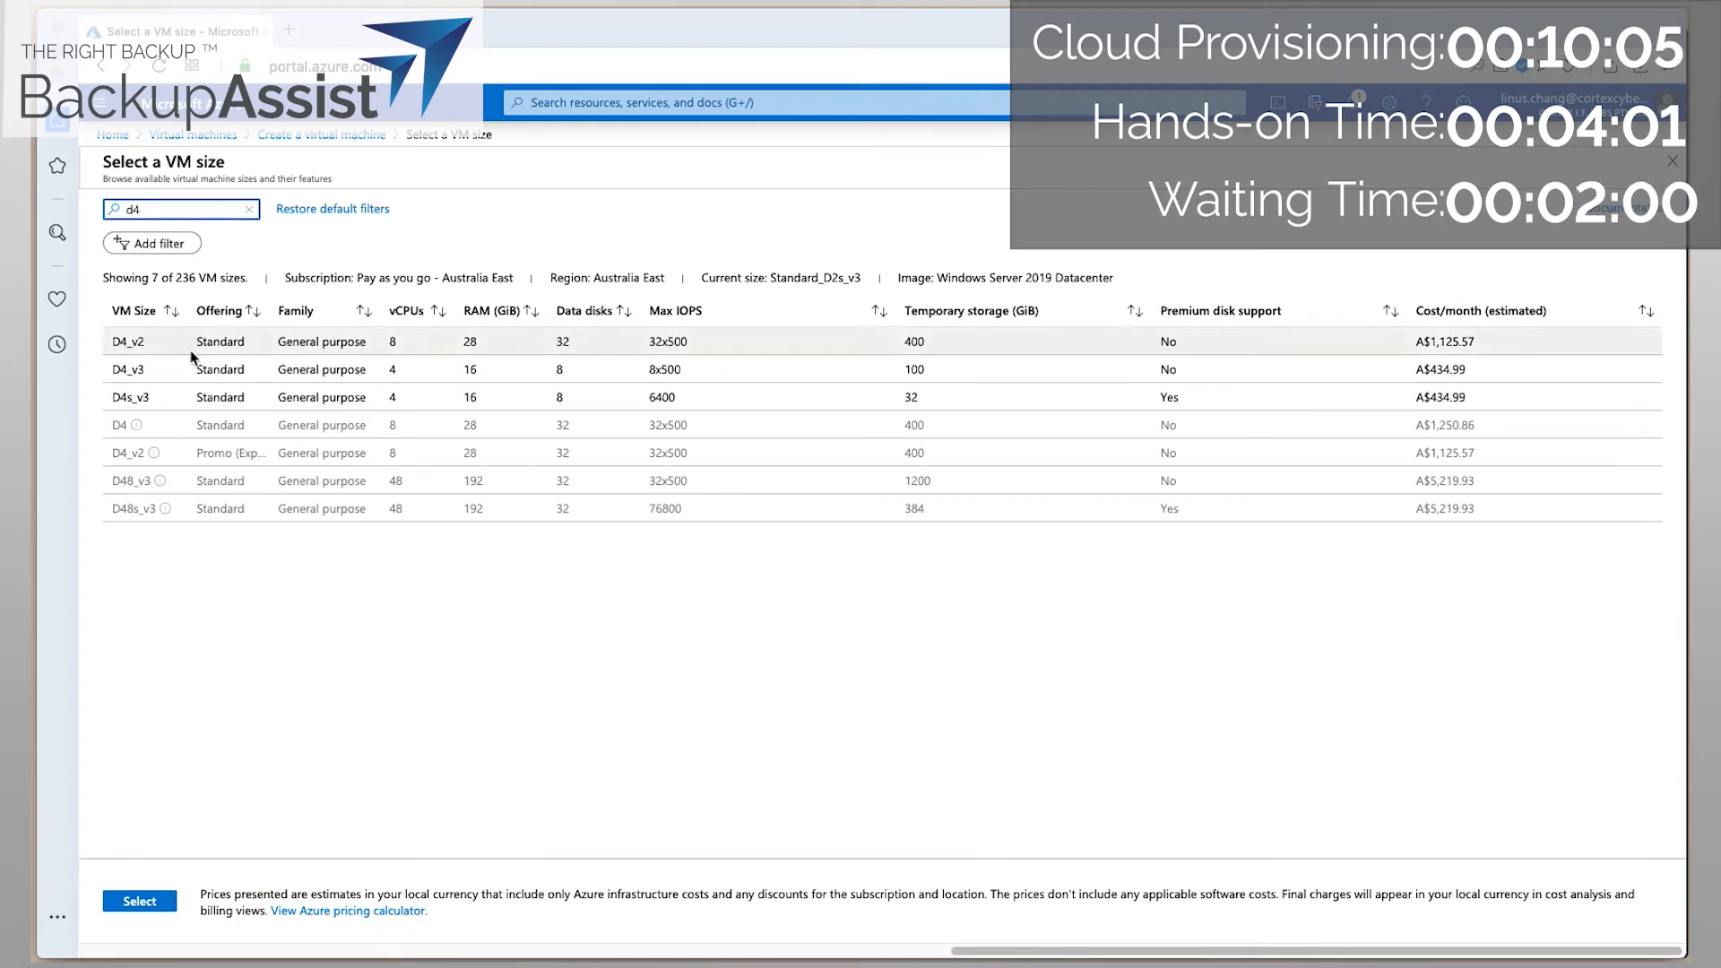
pyautogui.click(219, 362)
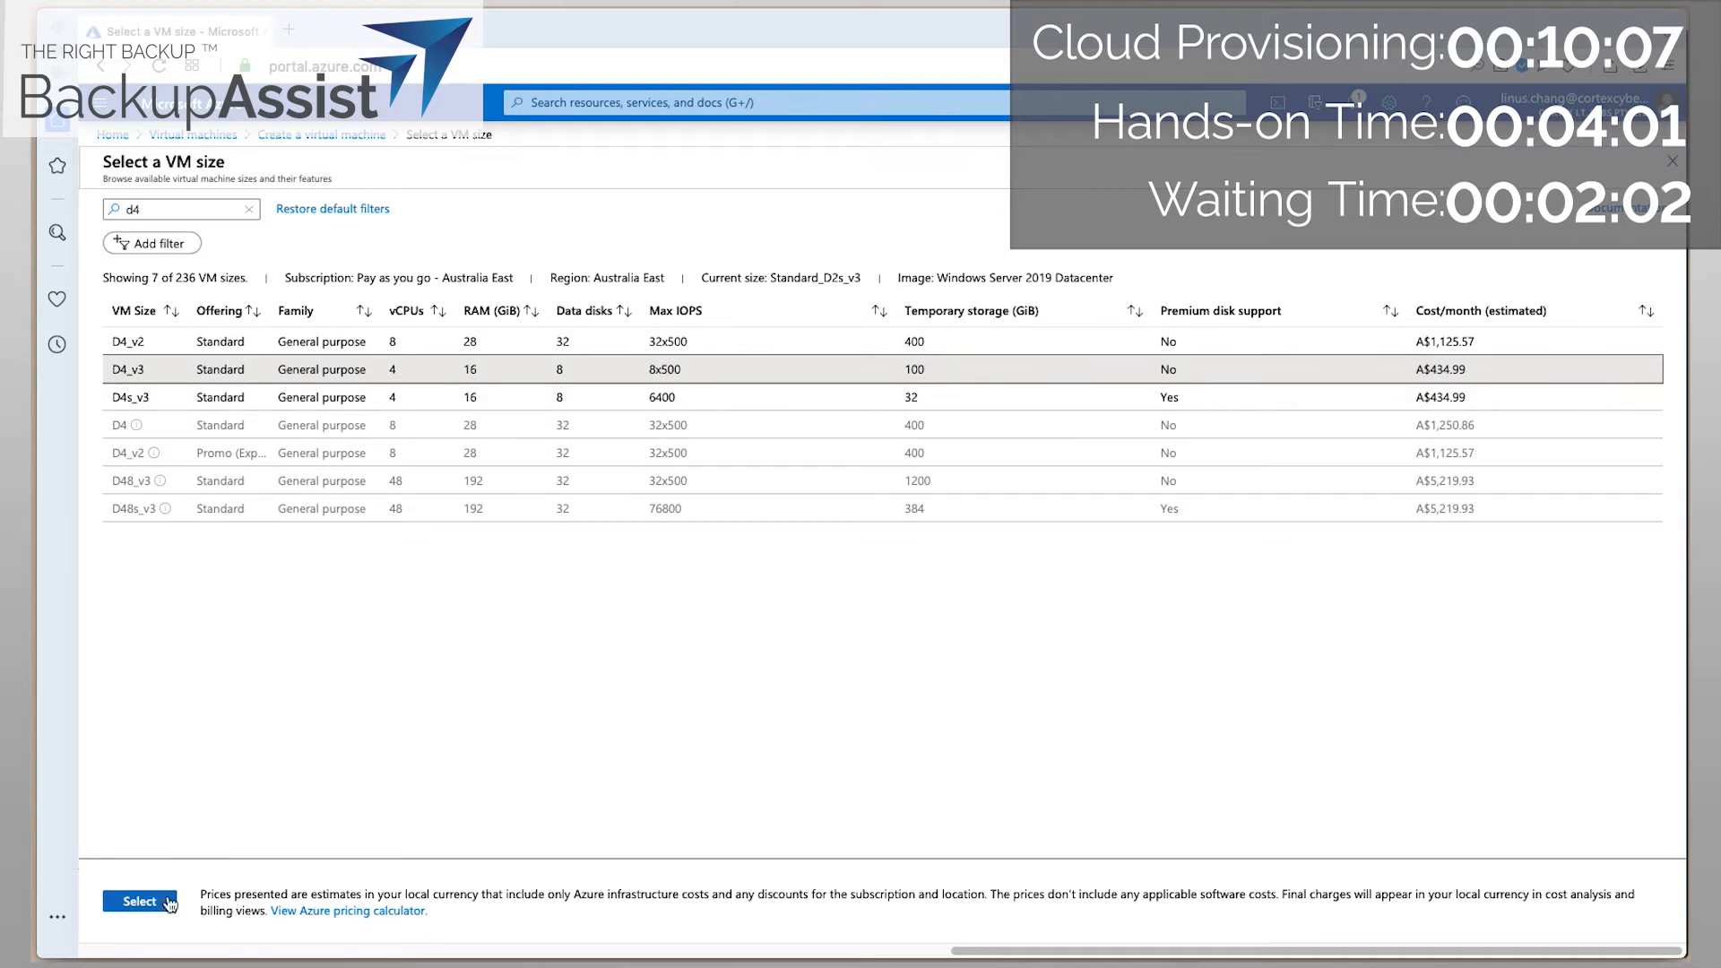
pyautogui.click(139, 903)
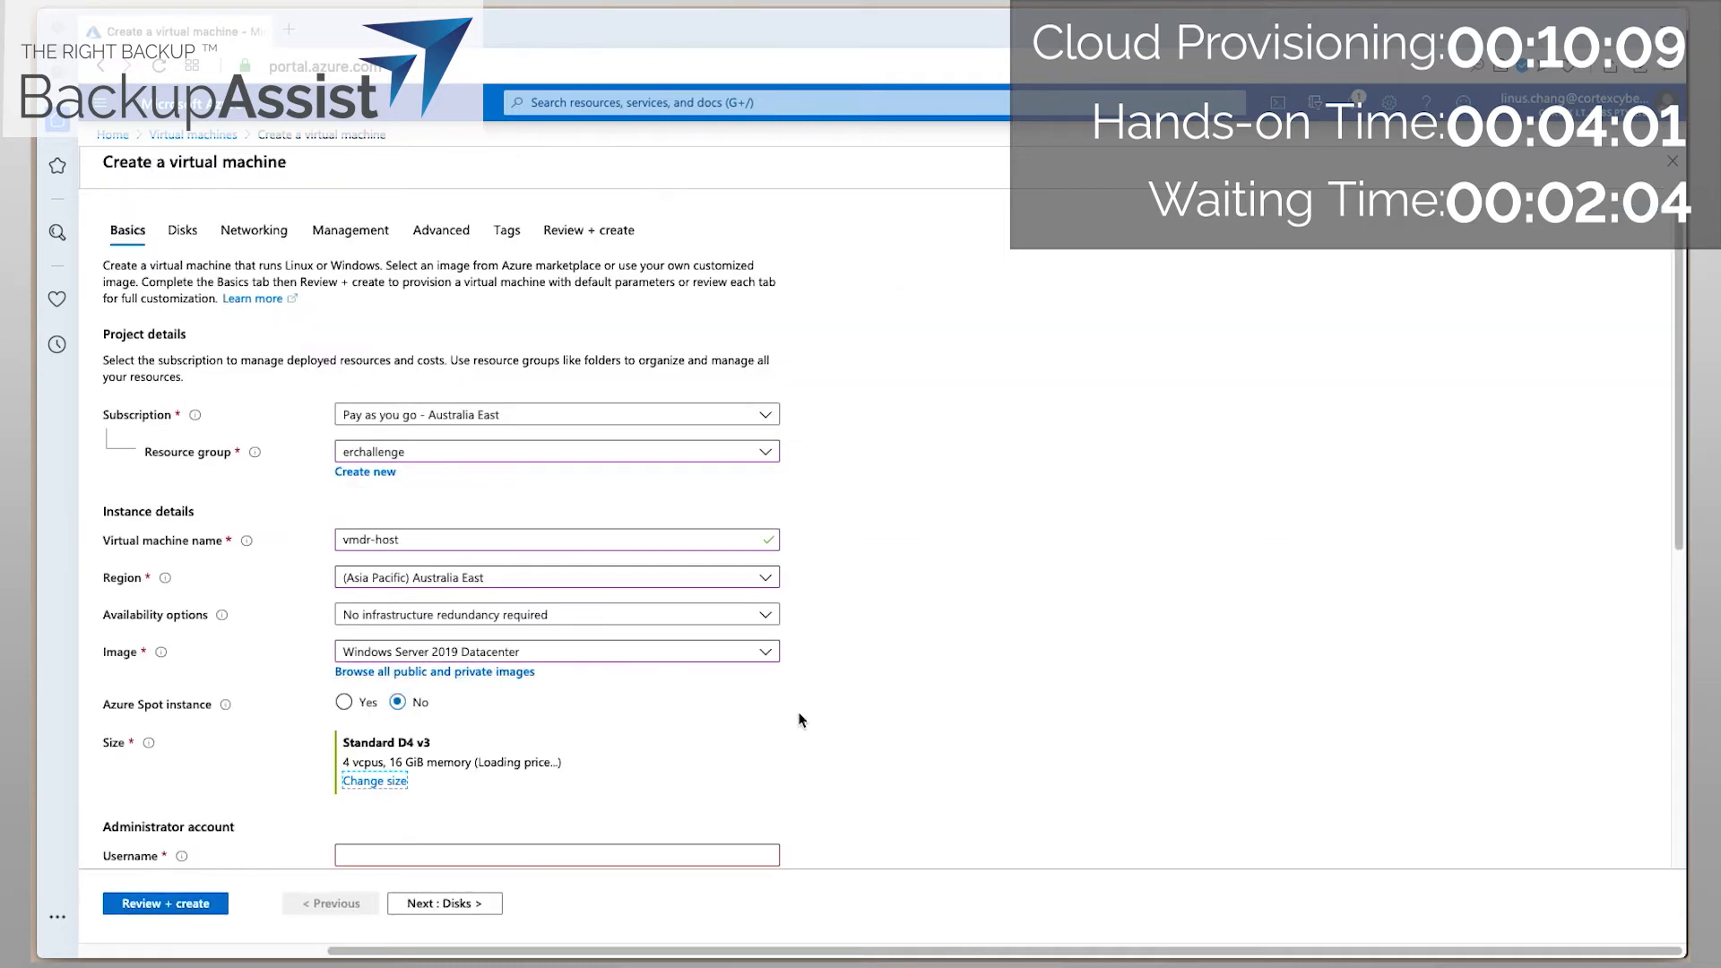
# Enter the administrator username and password, confirm it, and move on to the Disks step.
pyautogui.scroll(-1, 858, 722)
pyautogui.scroll(-3, 858, 723)
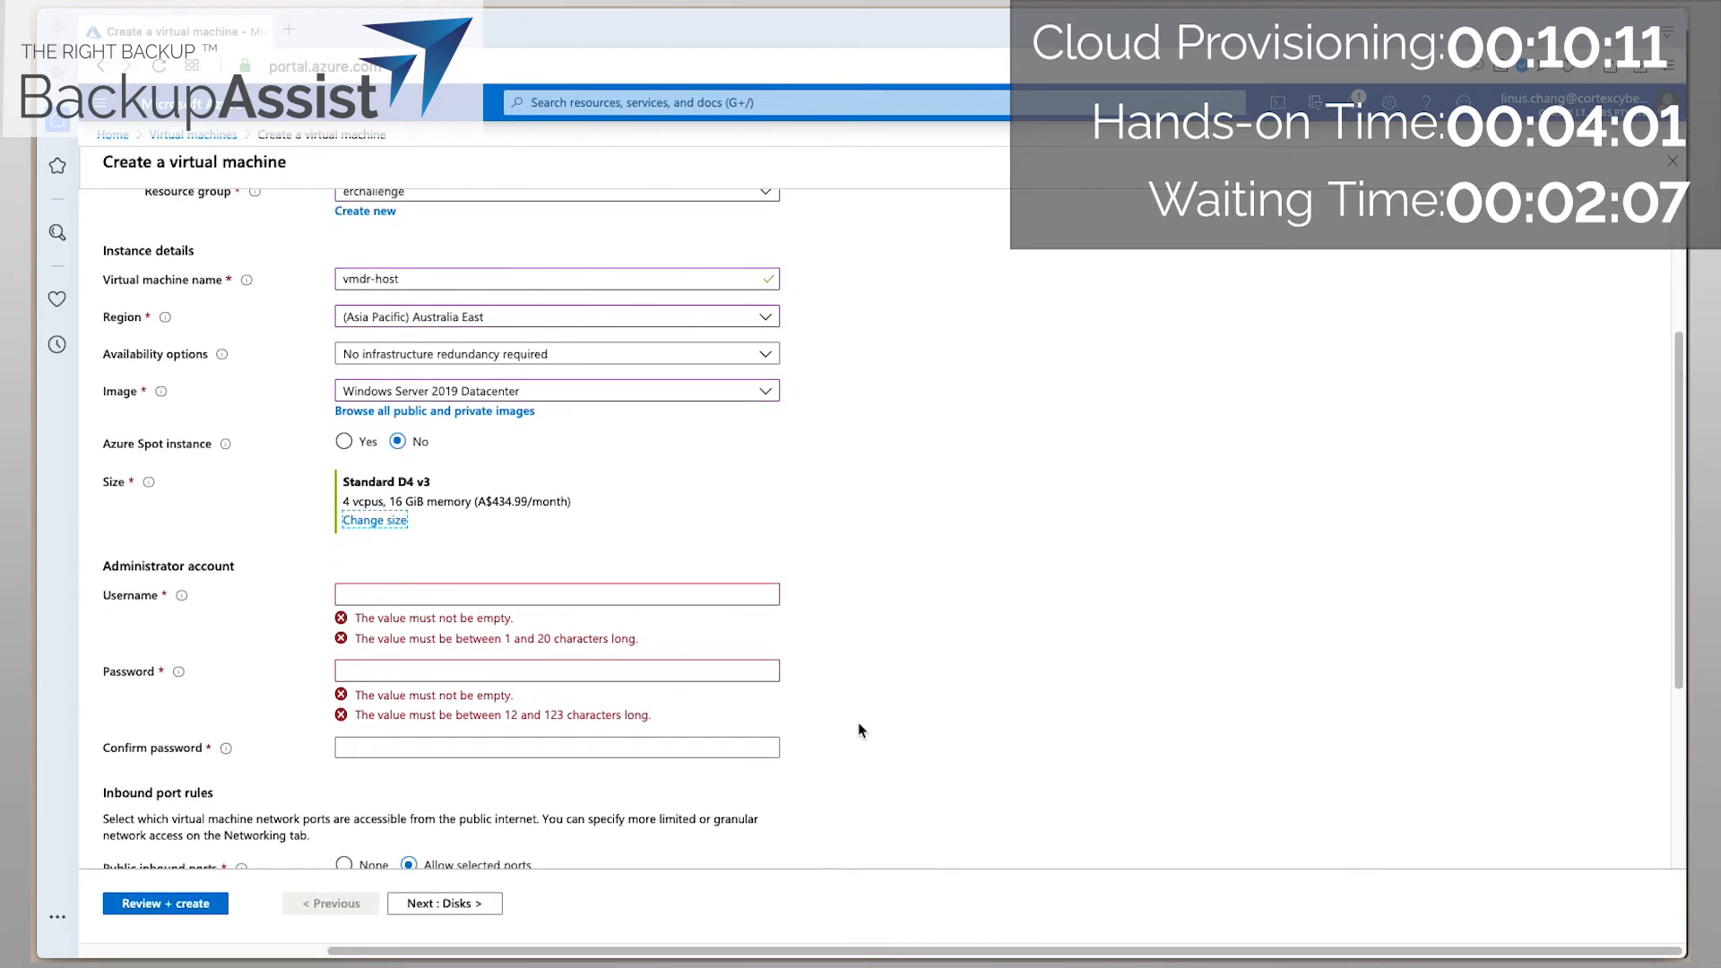
pyautogui.click(392, 458)
pyautogui.write('linus')
pyautogui.press('Tab')
pyautogui.write('••••••••••••')
pyautogui.press('Tab')
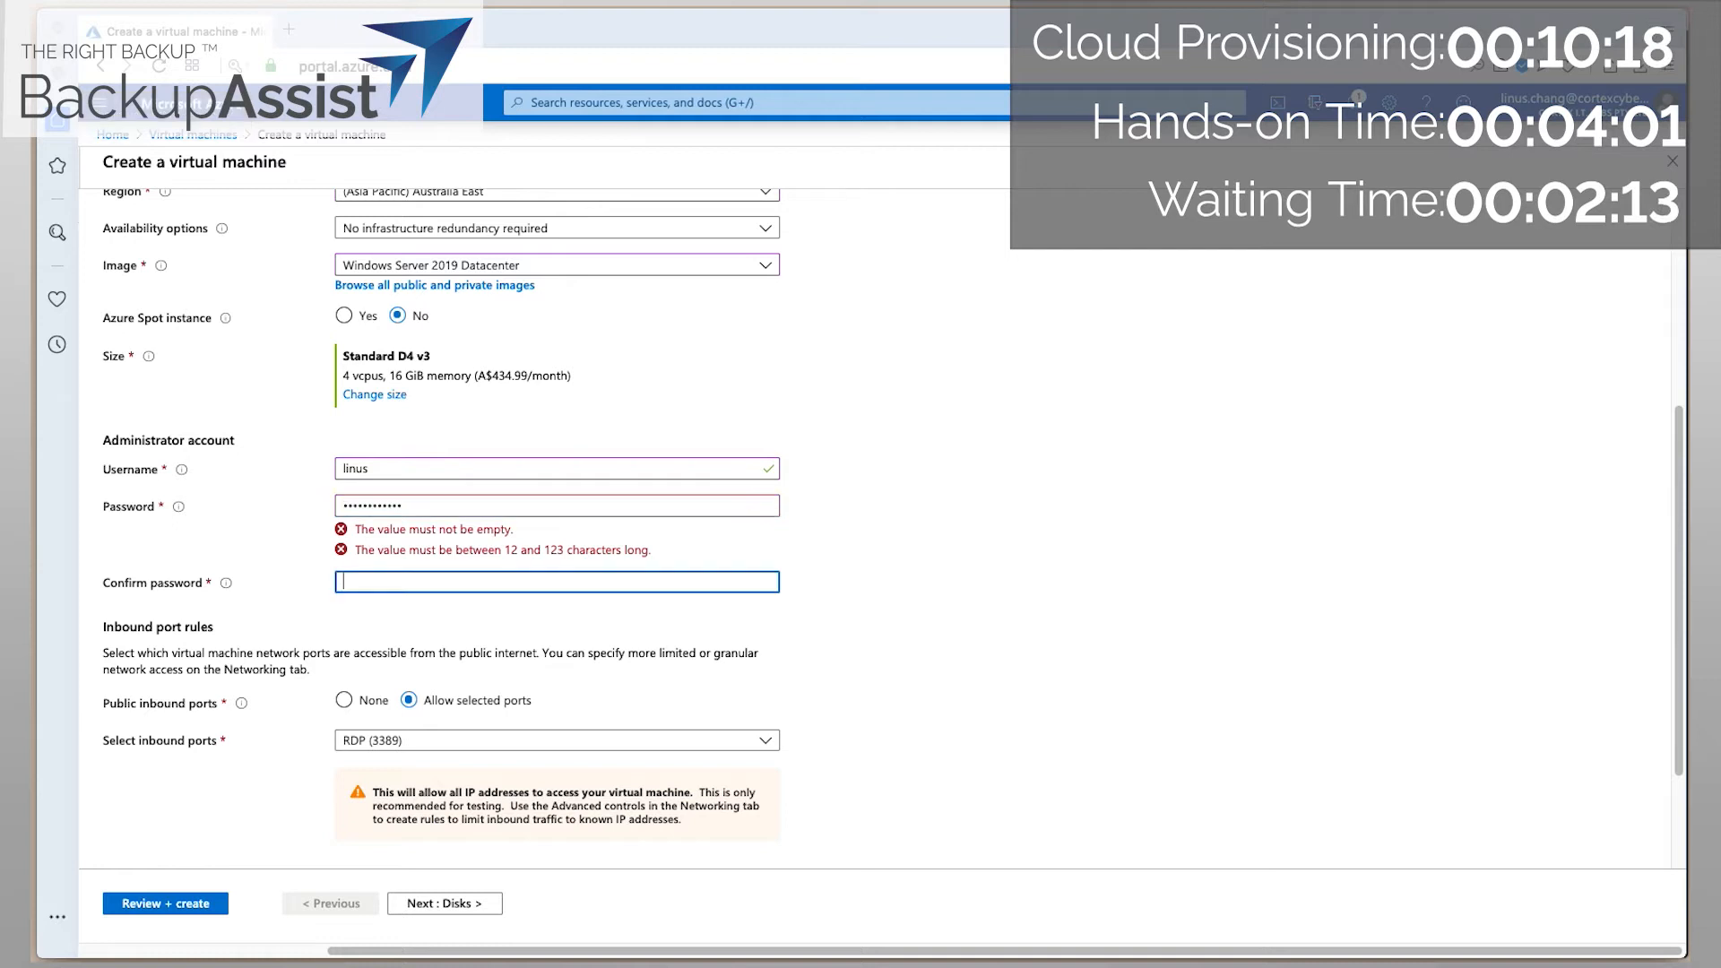
pyautogui.write('••••••••')
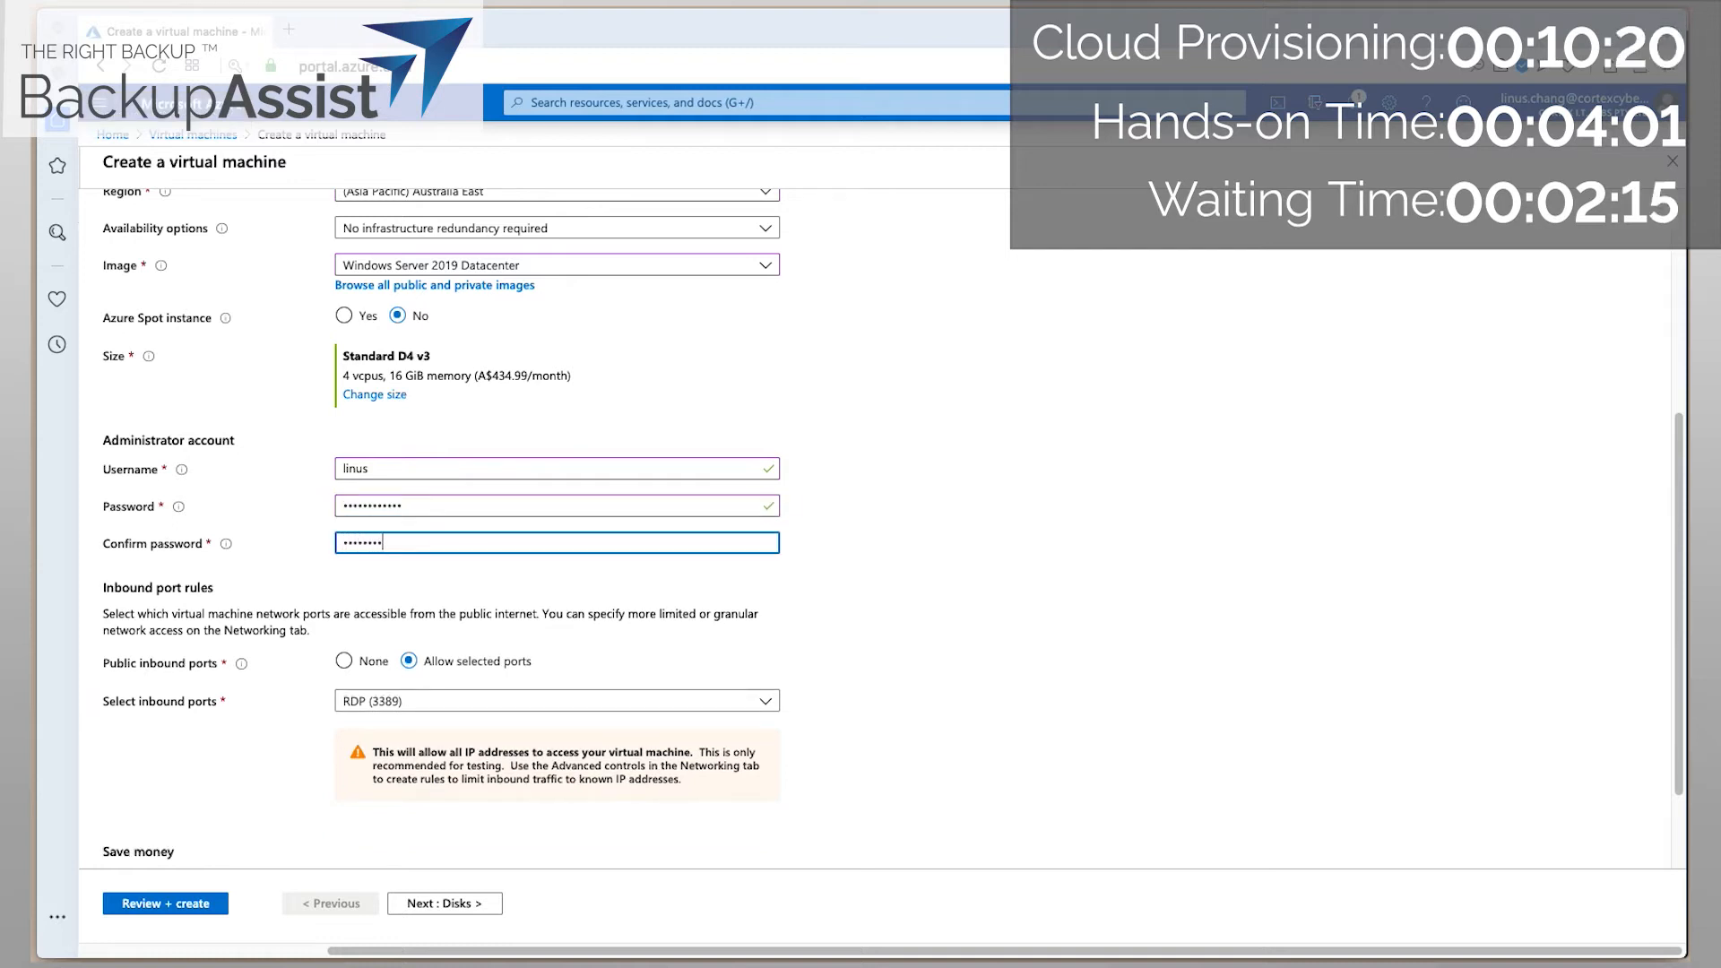
pyautogui.write('•••')
pyautogui.click(460, 903)
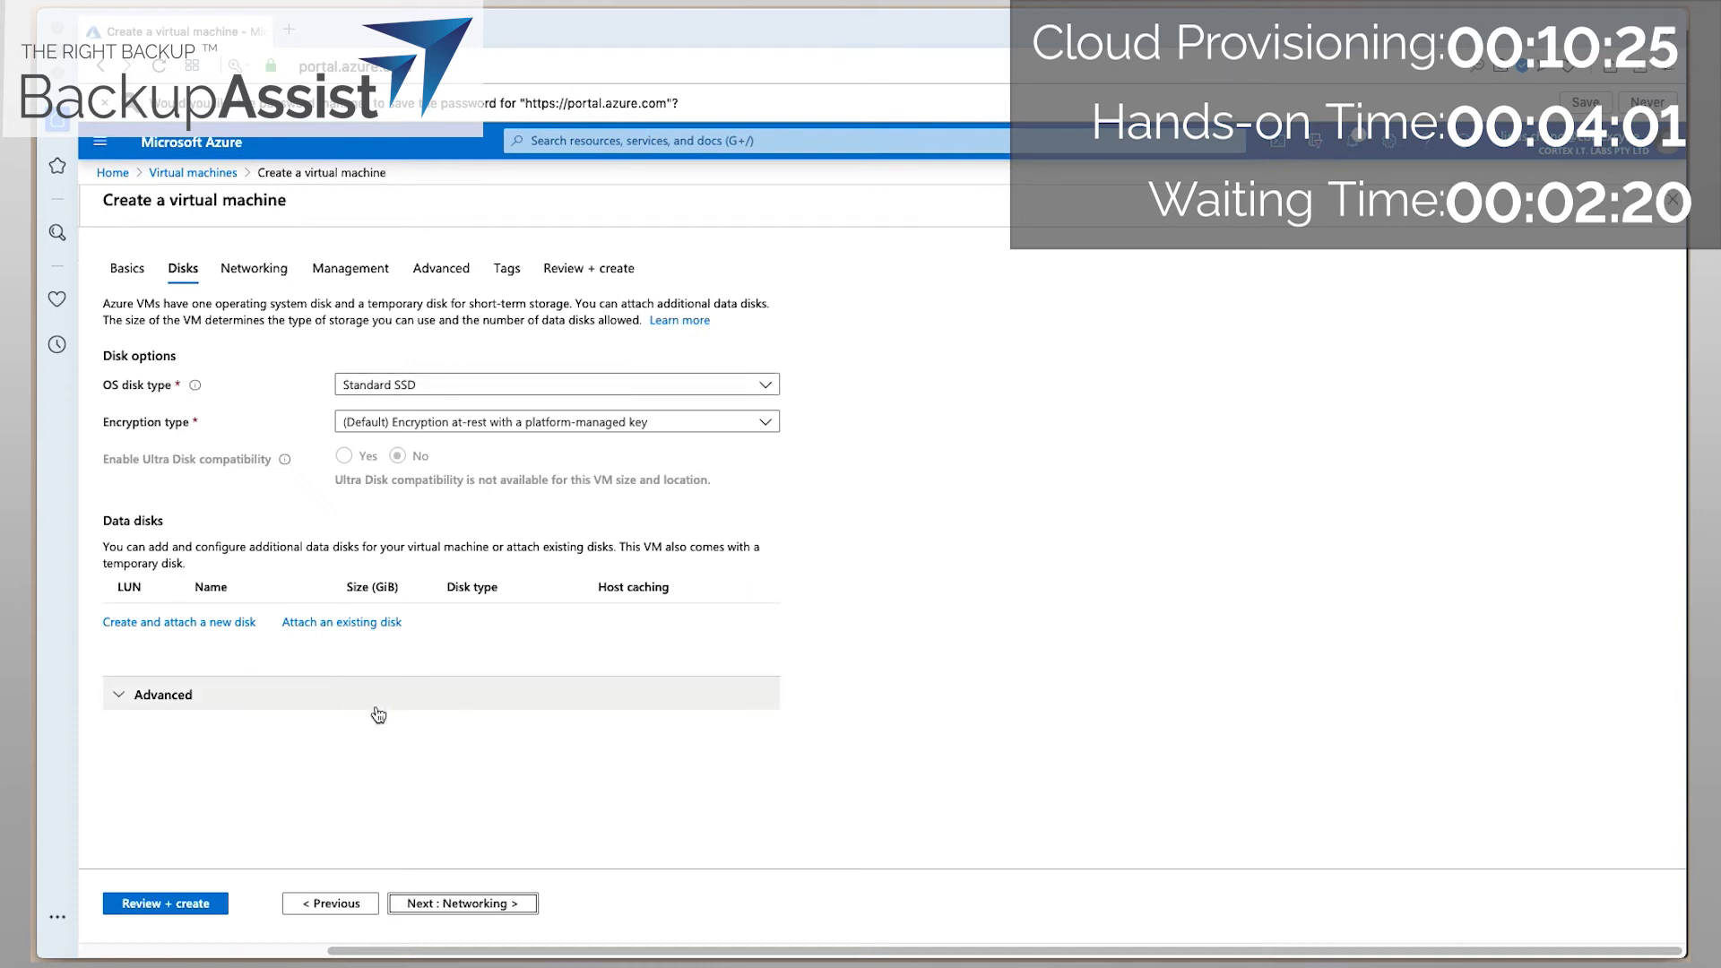
# Set vmdr-host to Generation 2, pass validation on Review + create, and create it.
pyautogui.click(462, 903)
pyautogui.click(462, 903)
pyautogui.click(464, 909)
pyautogui.scroll(-10, 464, 628)
pyautogui.click(408, 738)
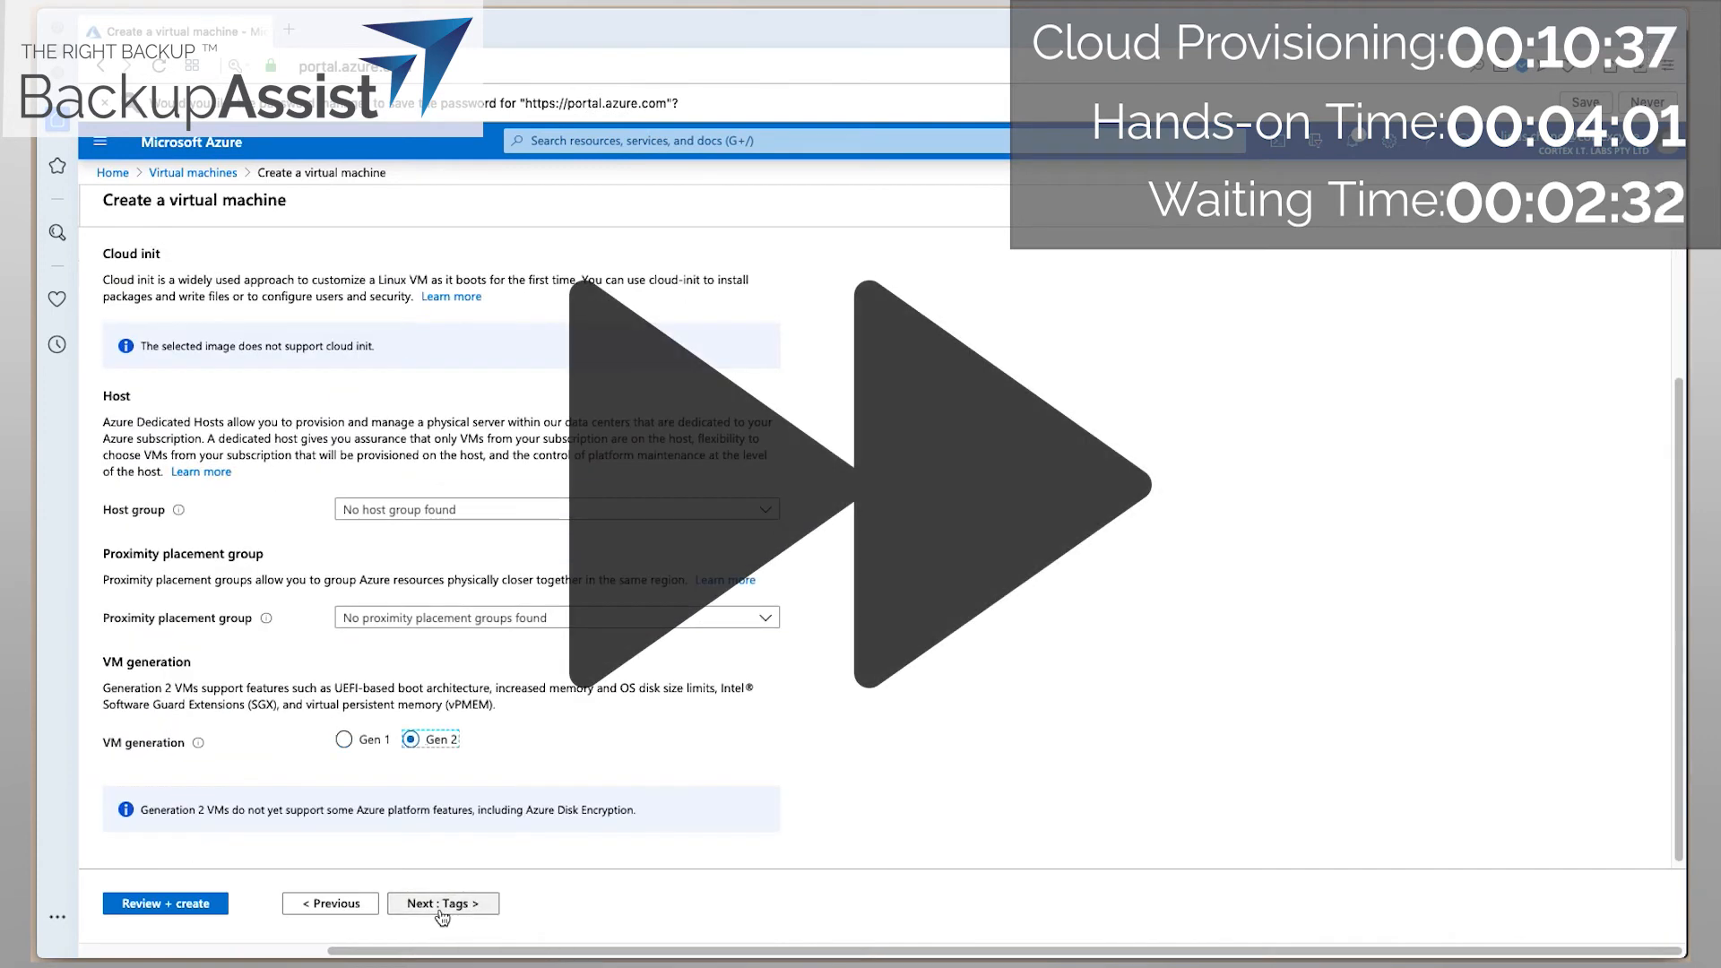
pyautogui.click(442, 906)
pyautogui.click(441, 907)
pyautogui.click(126, 266)
pyautogui.scroll(-5, 299, 630)
pyautogui.click(450, 908)
pyautogui.click(450, 905)
pyautogui.scroll(-10, 448, 628)
pyautogui.click(143, 904)
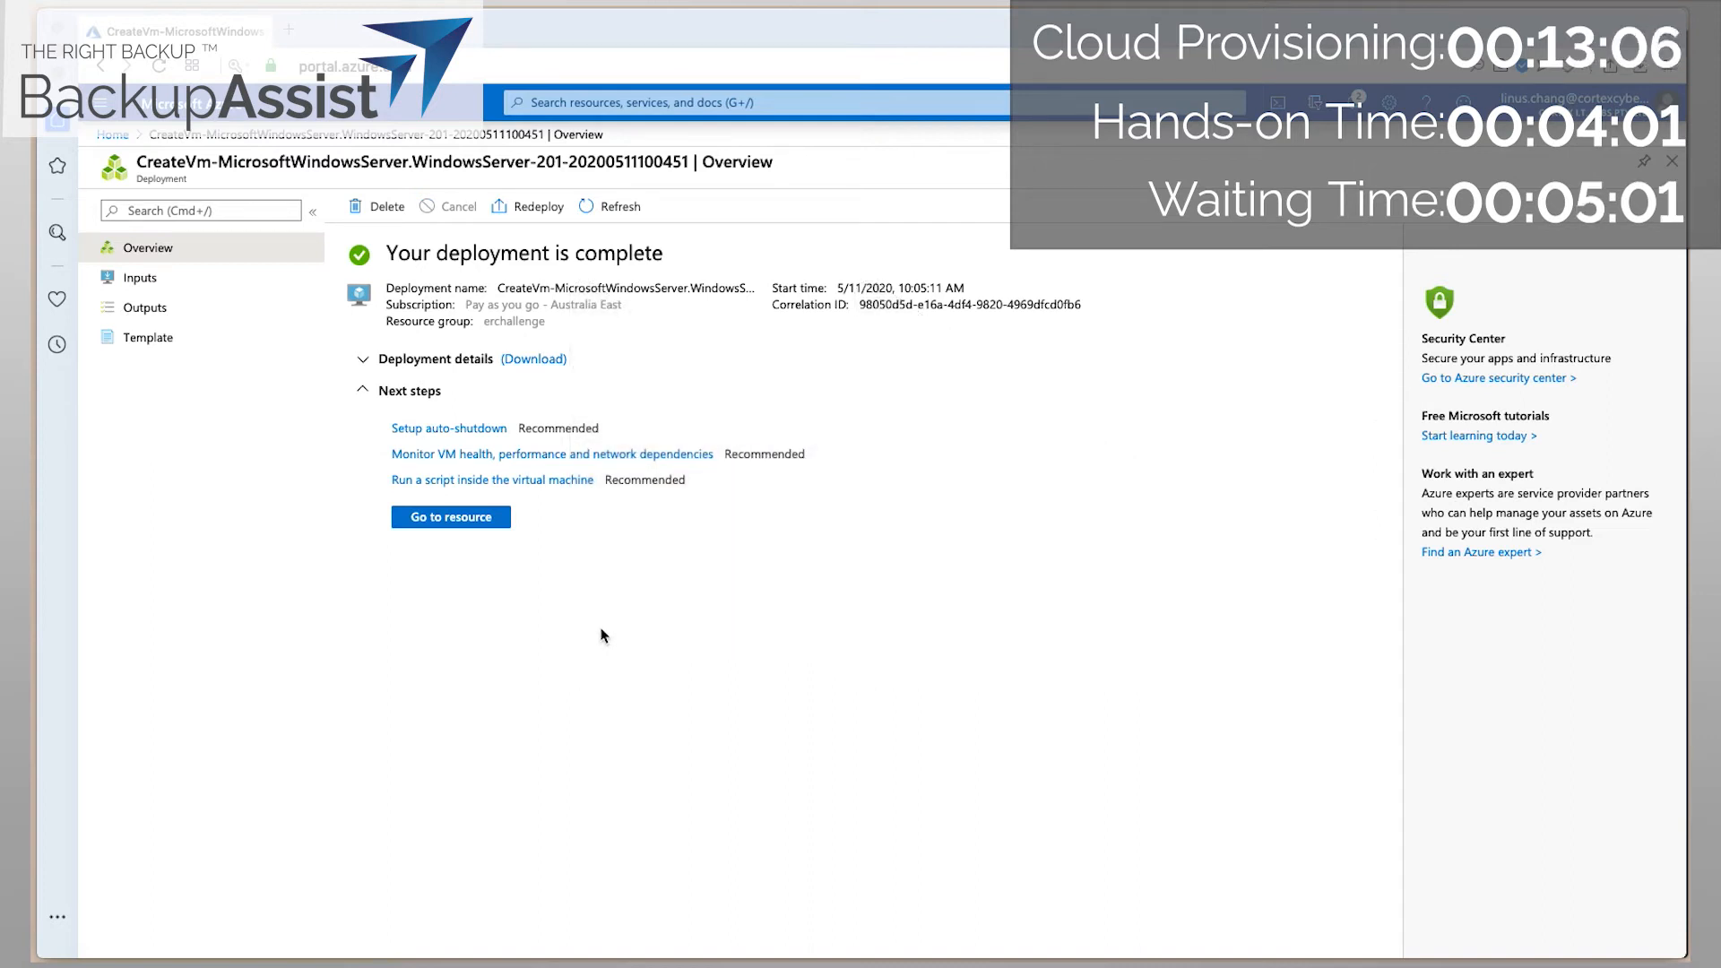
# Open the vmdr-host resource and select its public IP address 52.237.247.24.
pyautogui.click(462, 518)
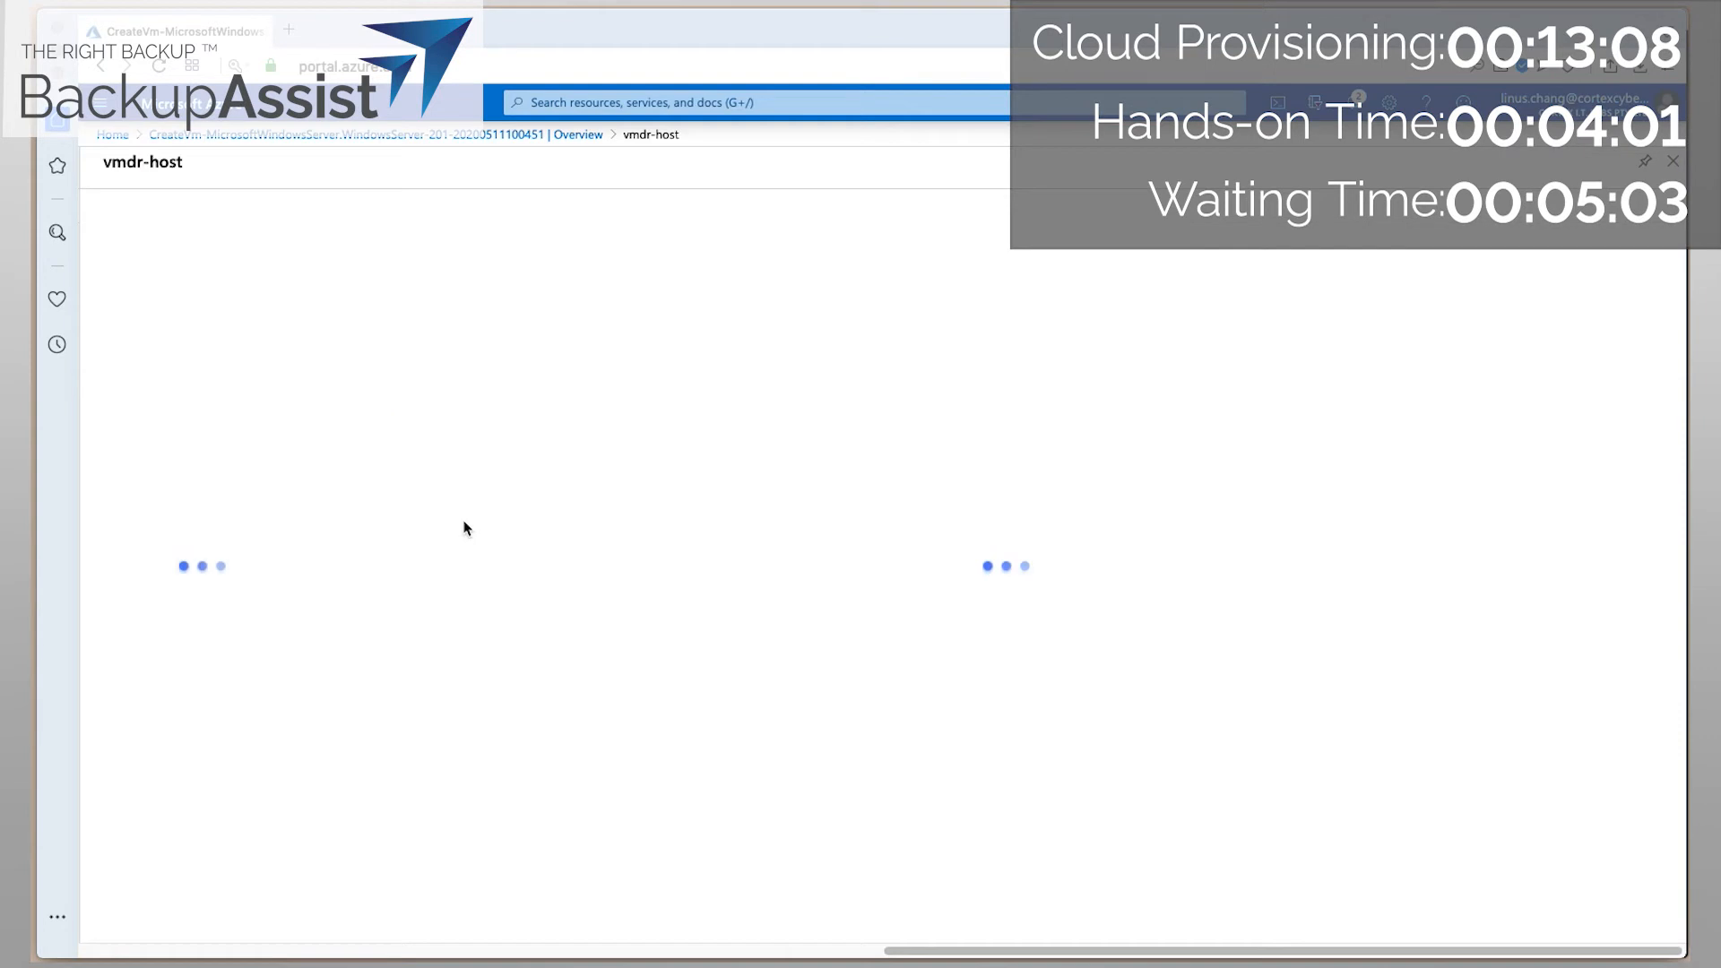
pyautogui.click(1234, 264)
pyautogui.doubleClick(1234, 265)
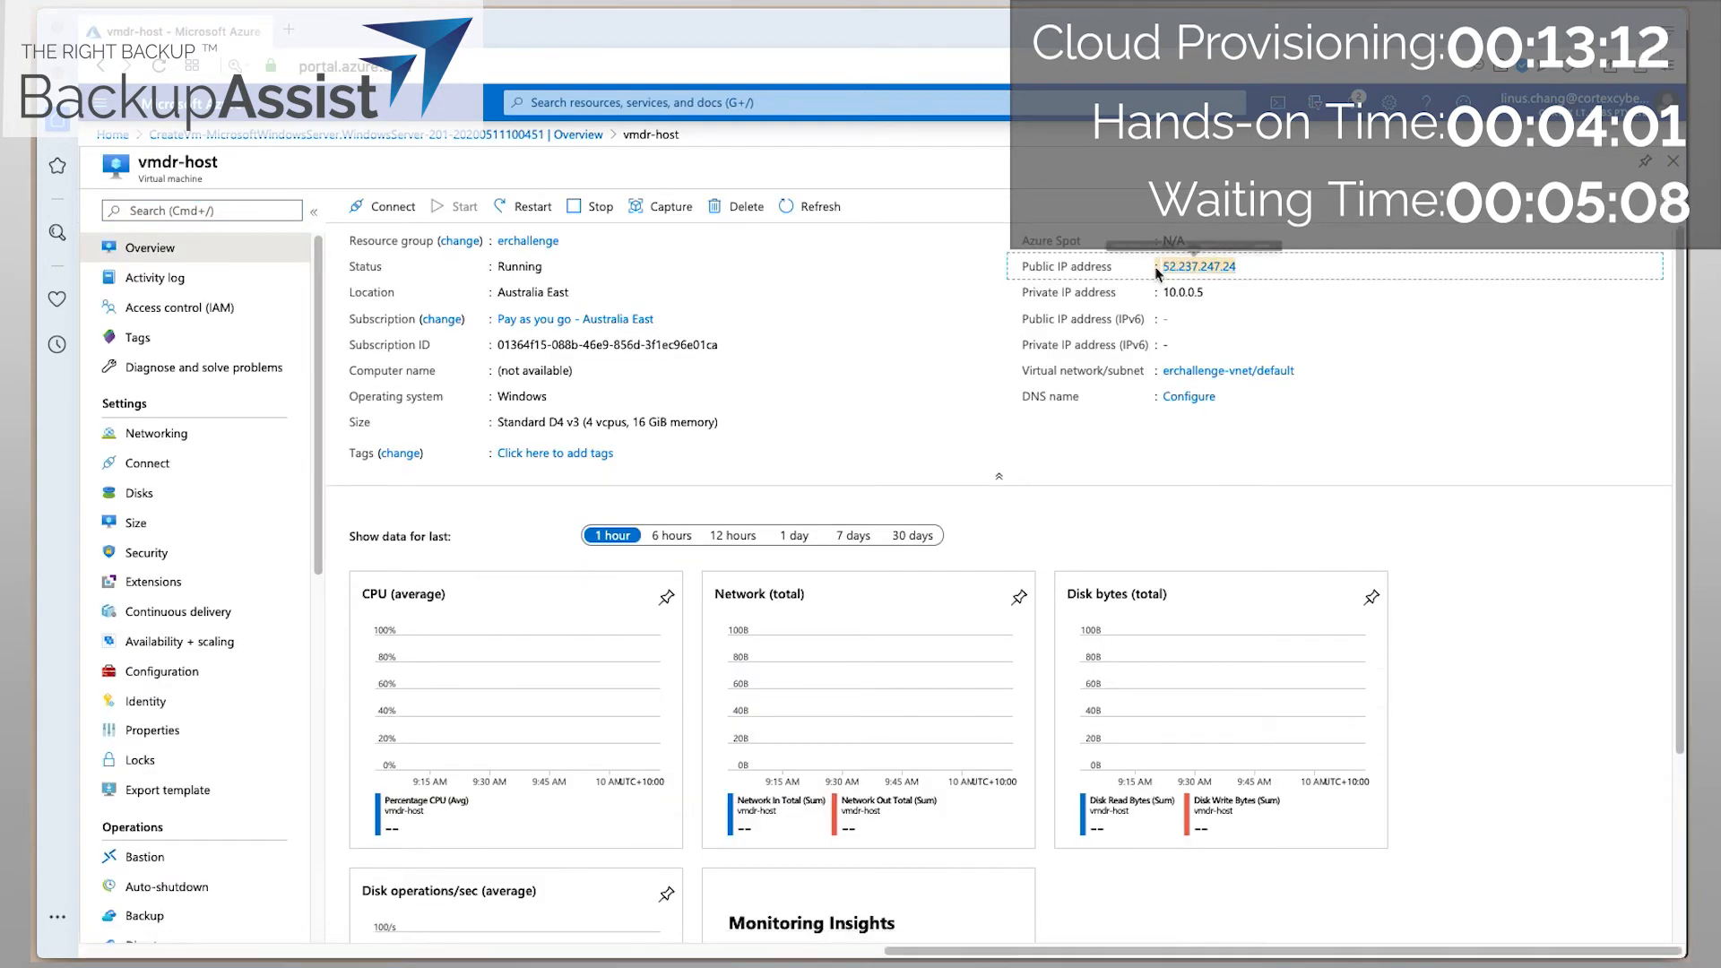
pyautogui.click(1248, 269)
pyautogui.moveTo(1244, 266); pyautogui.dragTo(1166, 271)
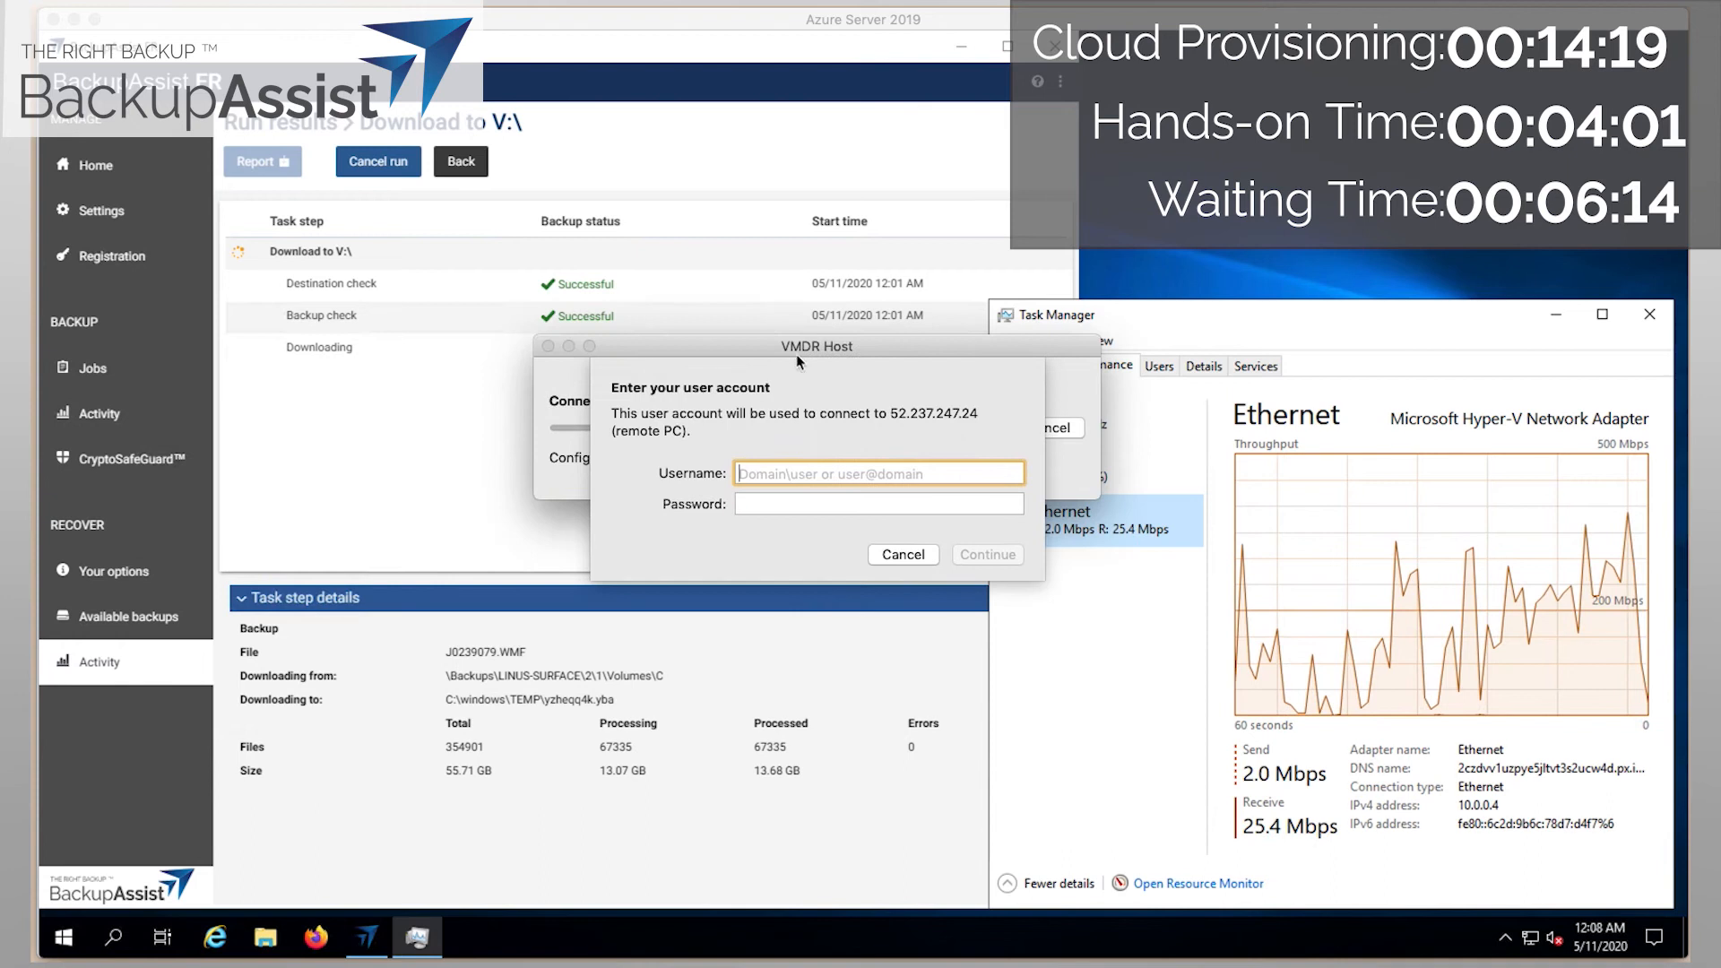
# Connect to VMDR Host with the account username and password, then dismiss the Admin Center prompt.
pyautogui.write('lin')
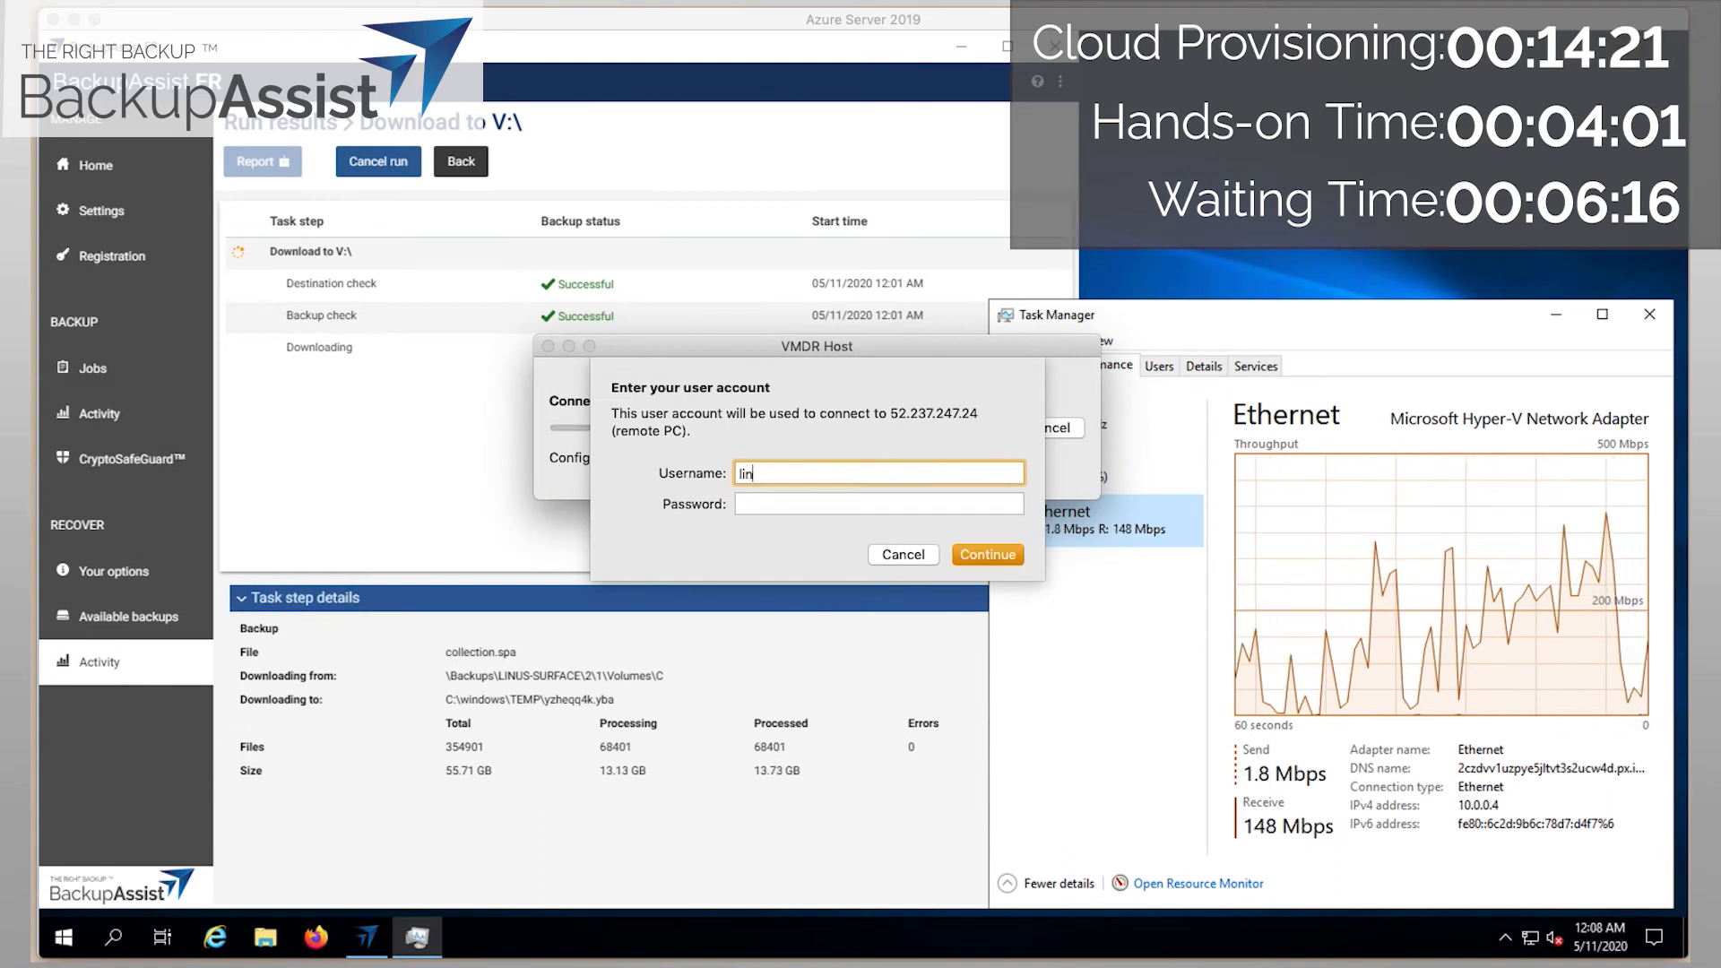
pyautogui.write('us')
pyautogui.press('Tab')
pyautogui.write('•••••••••••••')
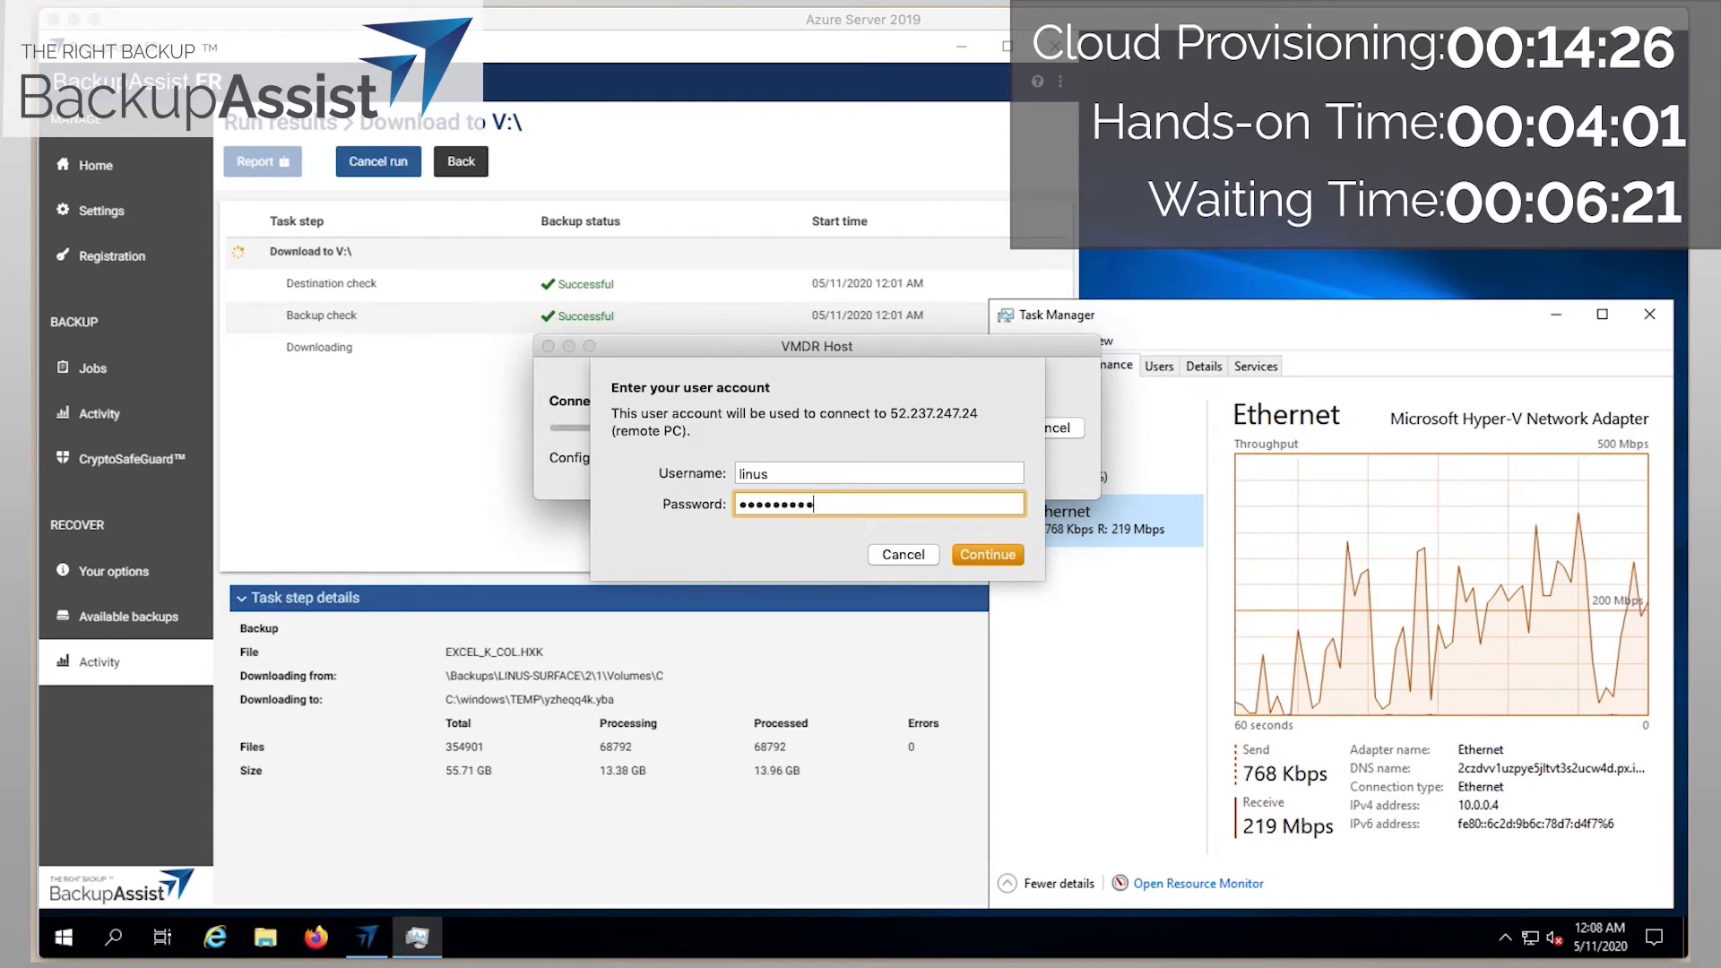
pyautogui.press('Return')
pyautogui.press('Return')
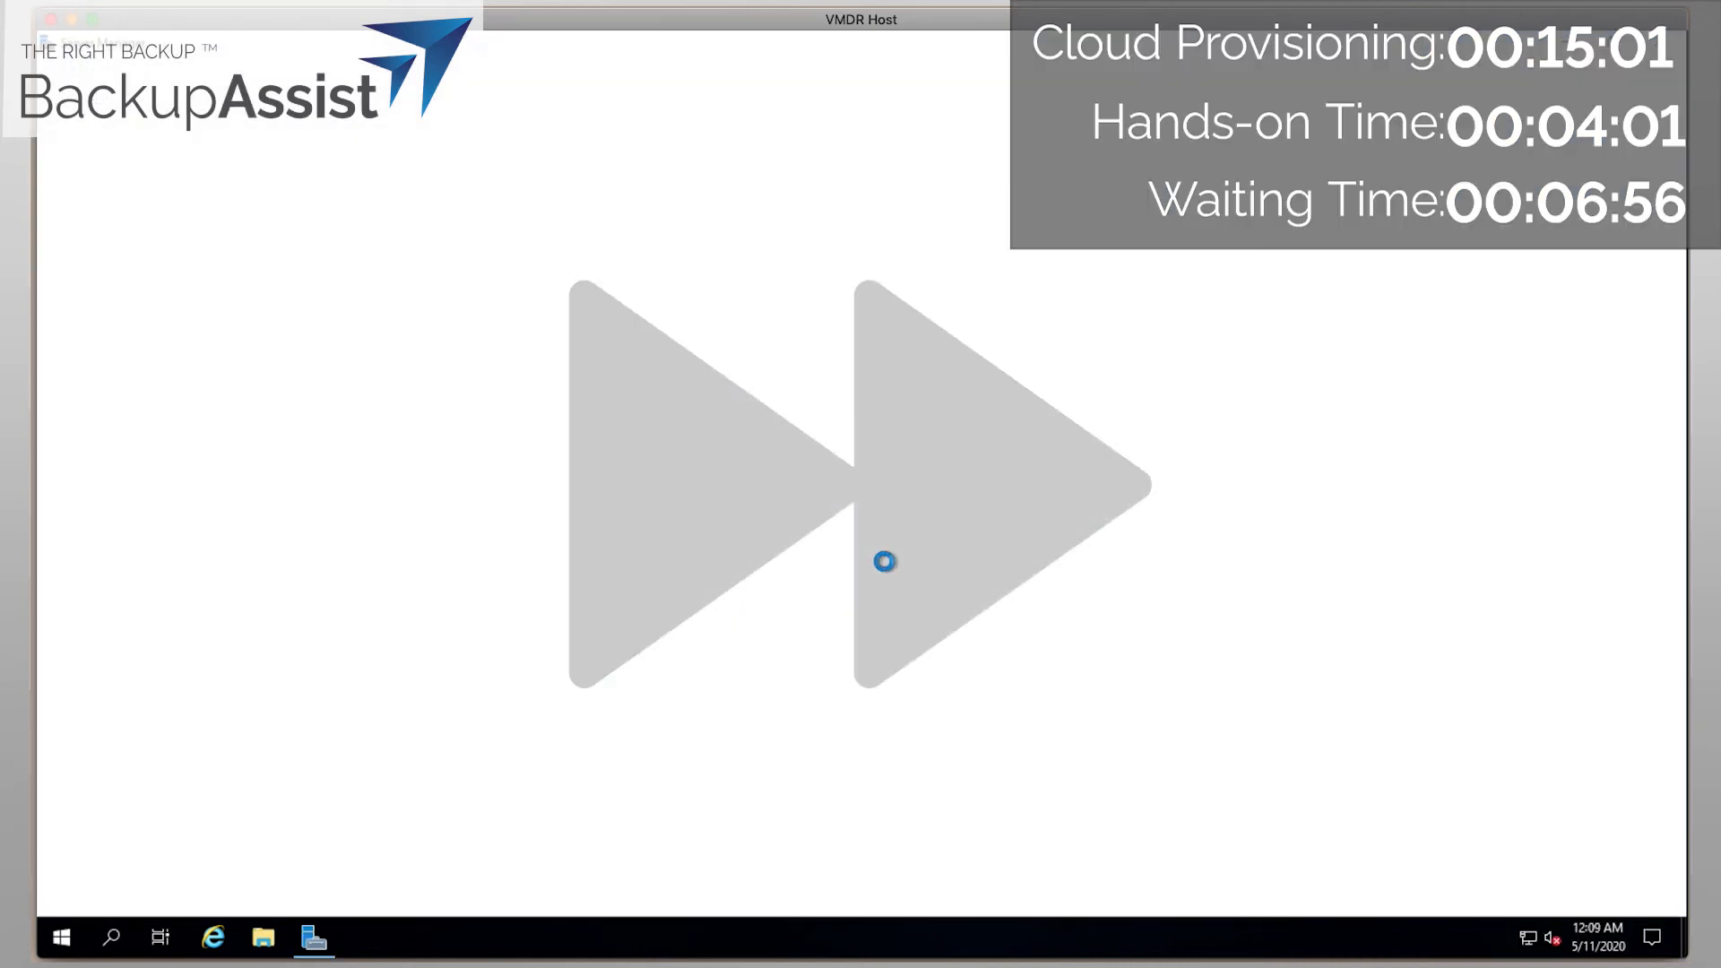
pyautogui.click(698, 205)
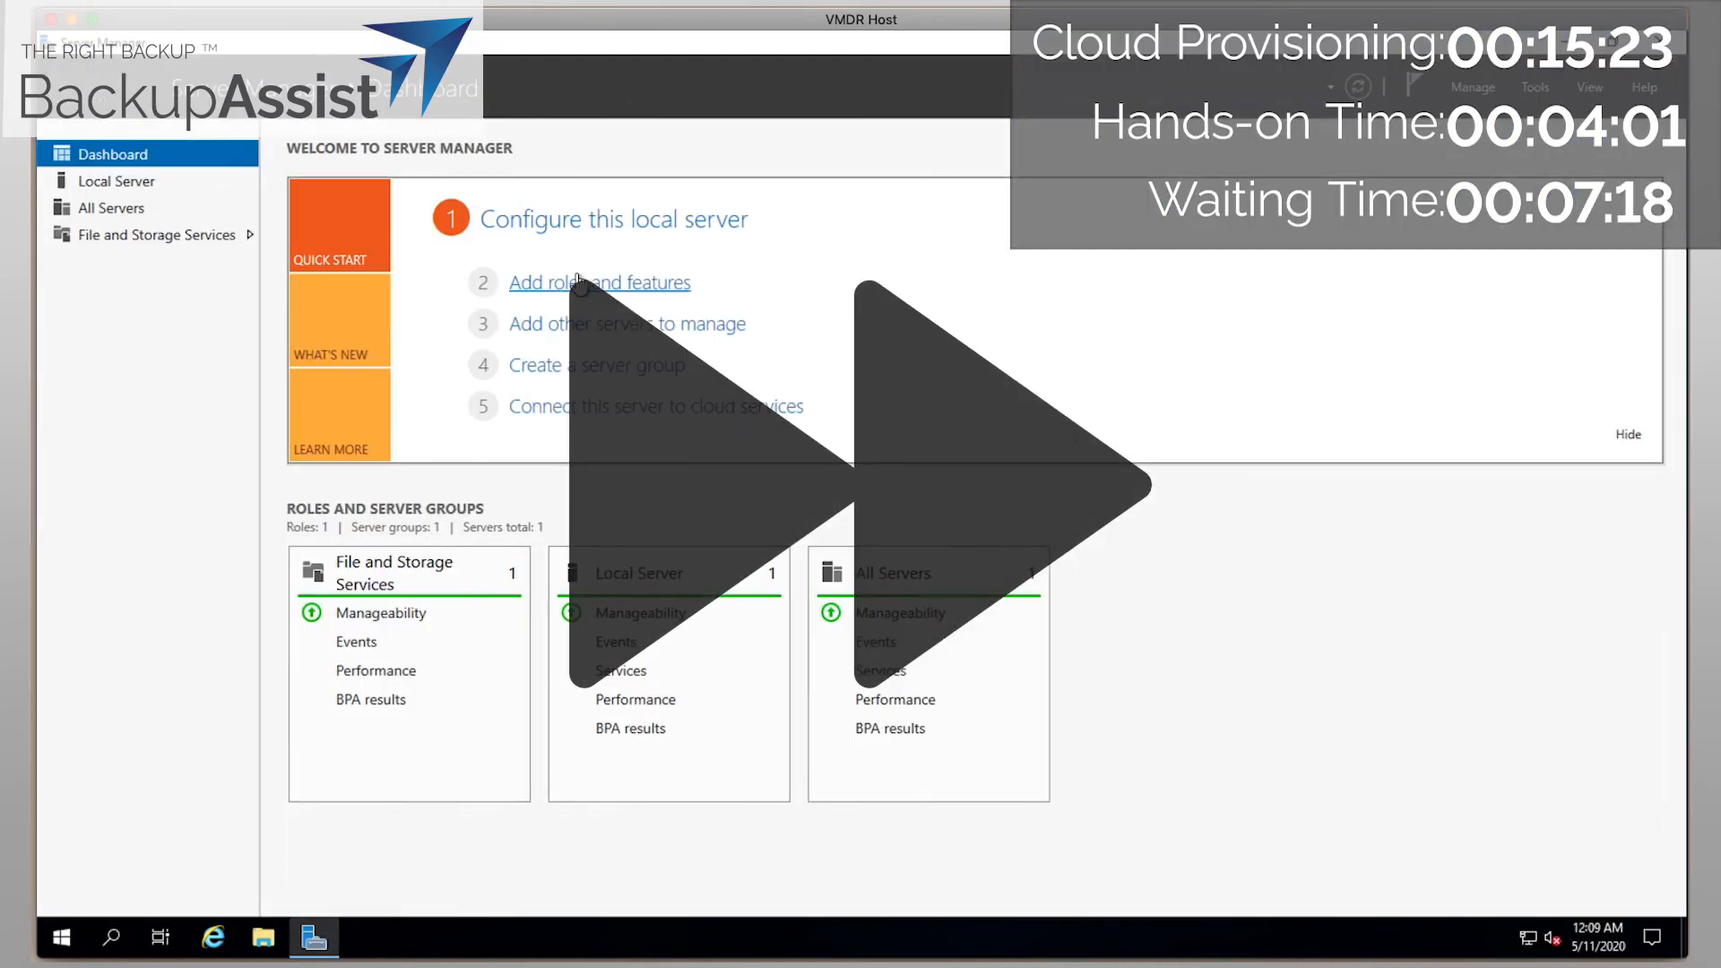
# In Add Roles and Features, select the Hyper-V role along with its required features.
pyautogui.click(573, 273)
pyautogui.click(785, 772)
pyautogui.click(789, 774)
pyautogui.click(789, 774)
pyautogui.click(482, 584)
pyautogui.click(693, 681)
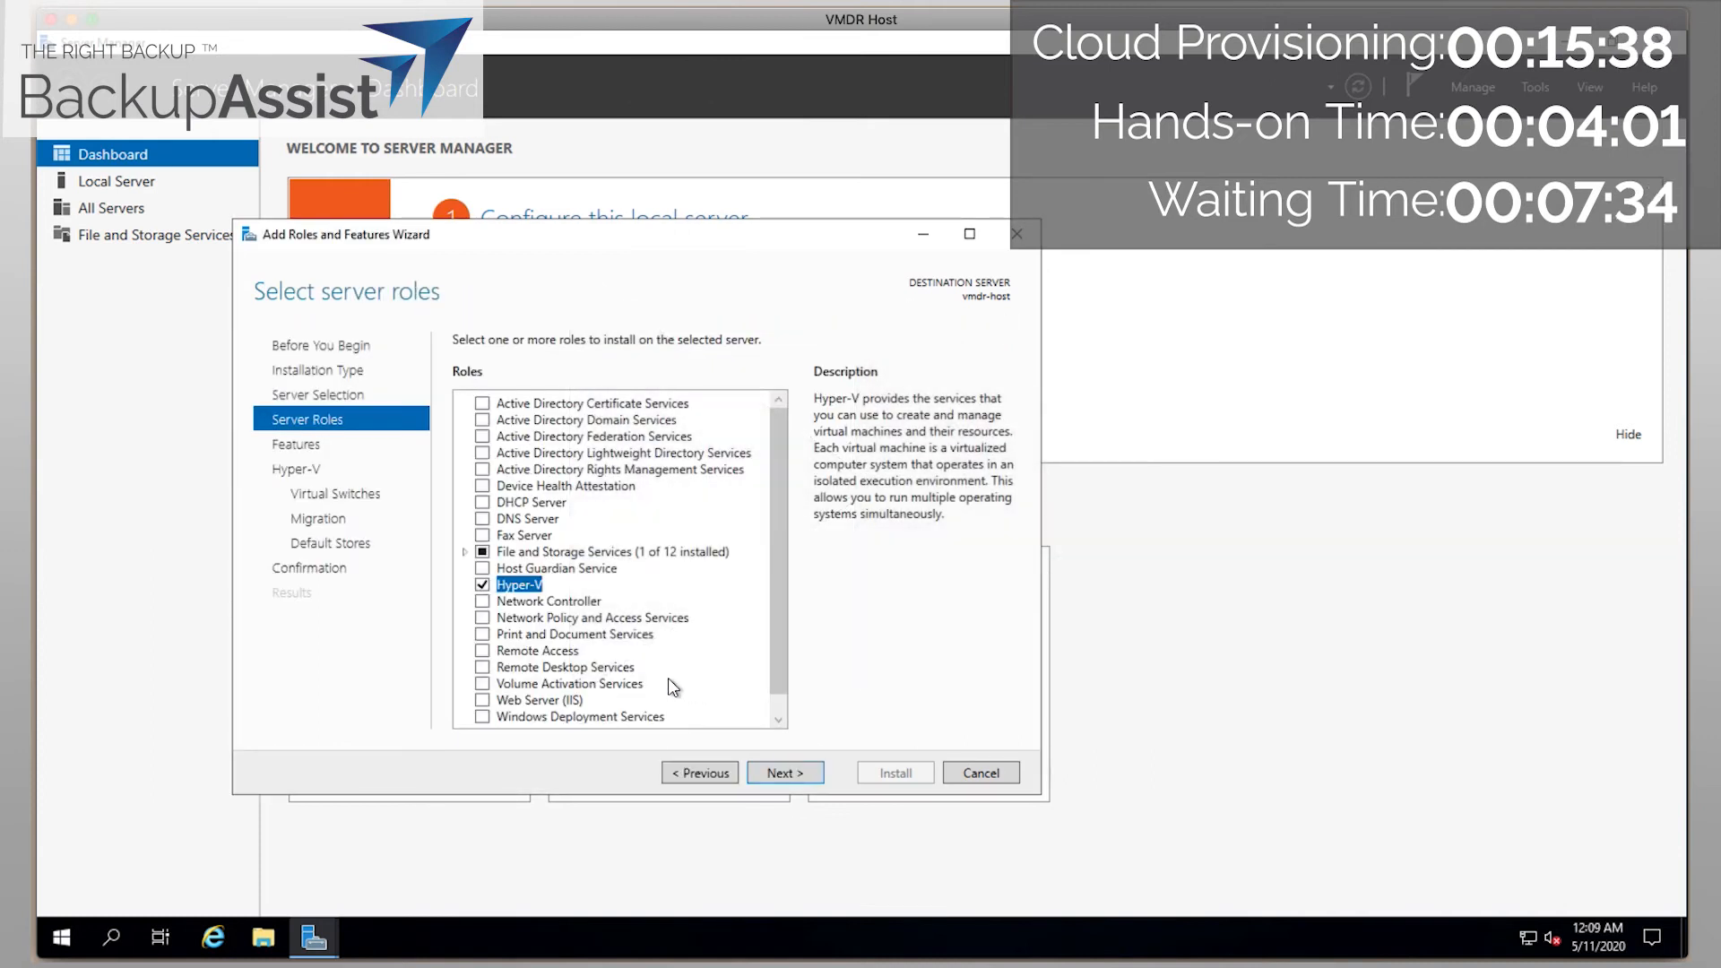
pyautogui.click(783, 772)
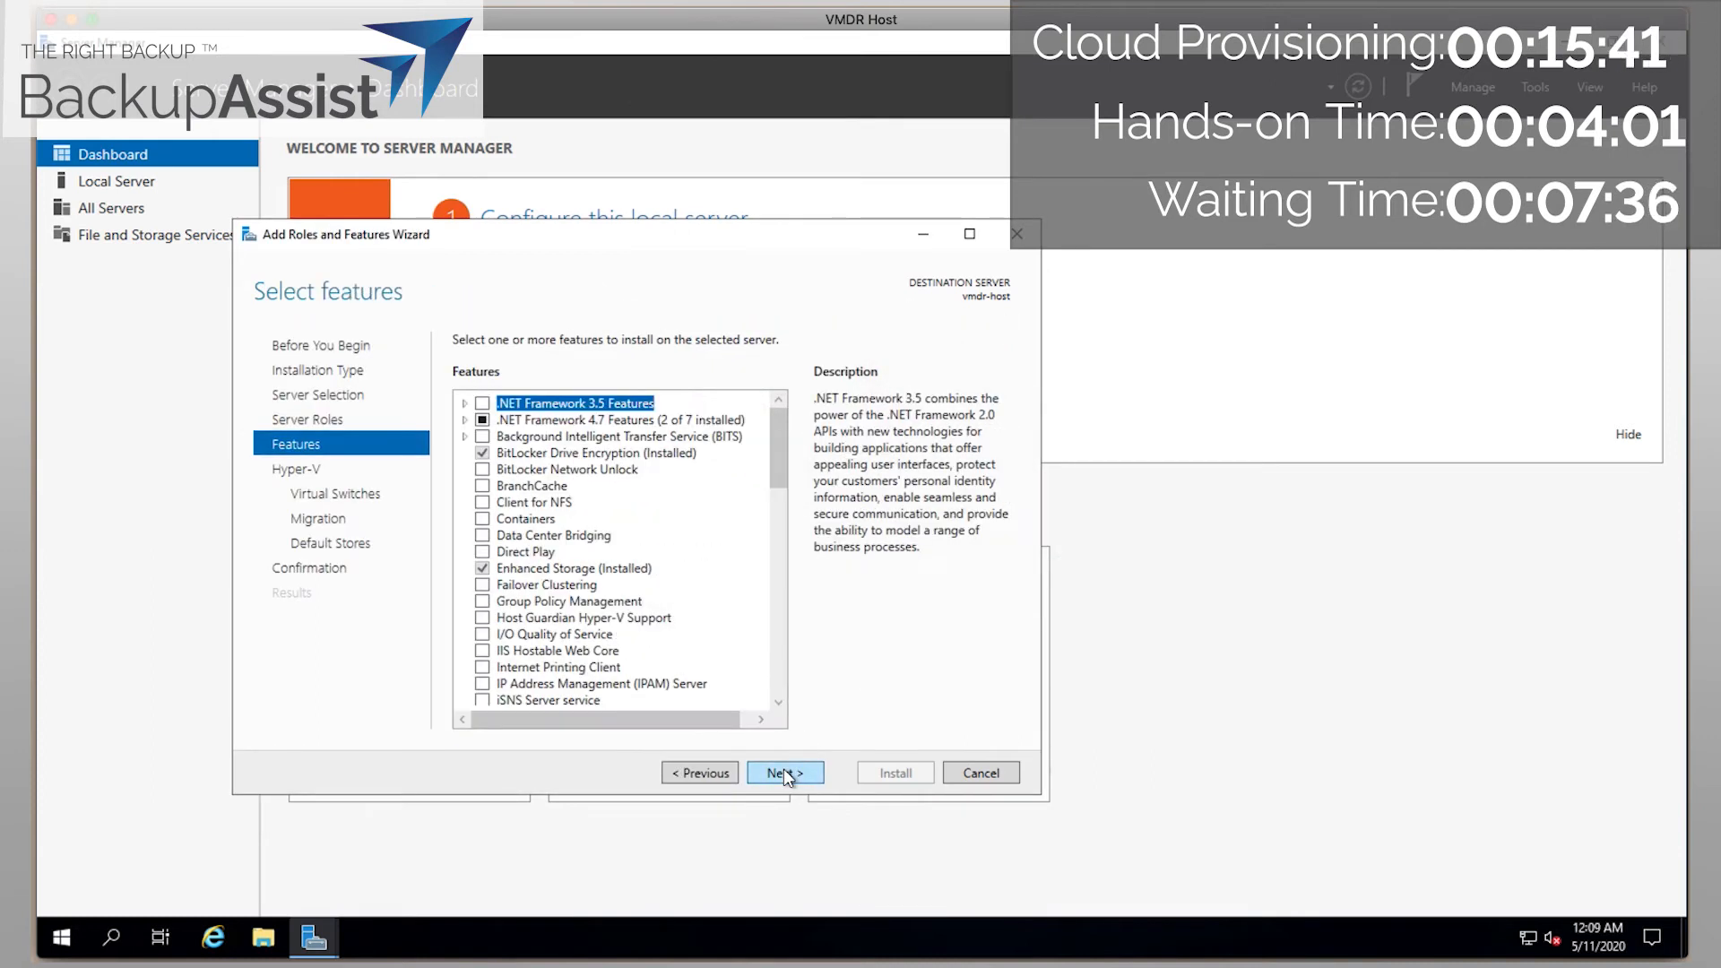
# Install Hyper-V with no virtual switch, live migration off and default storage locations.
pyautogui.click(785, 774)
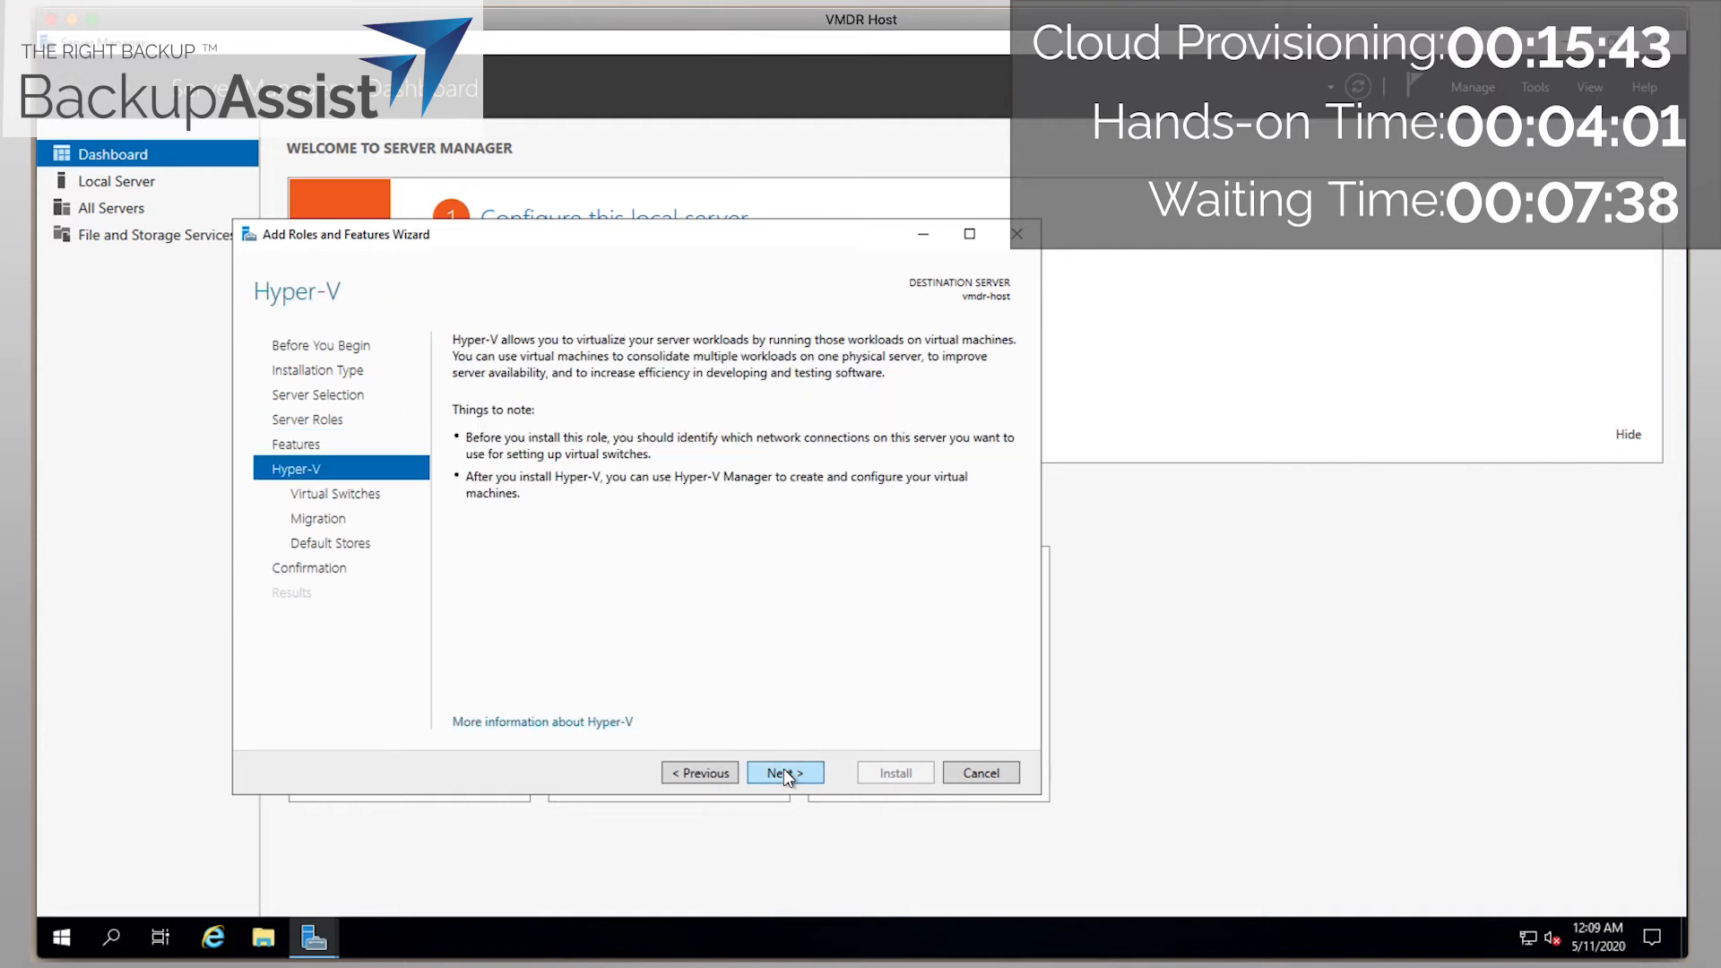
pyautogui.click(783, 772)
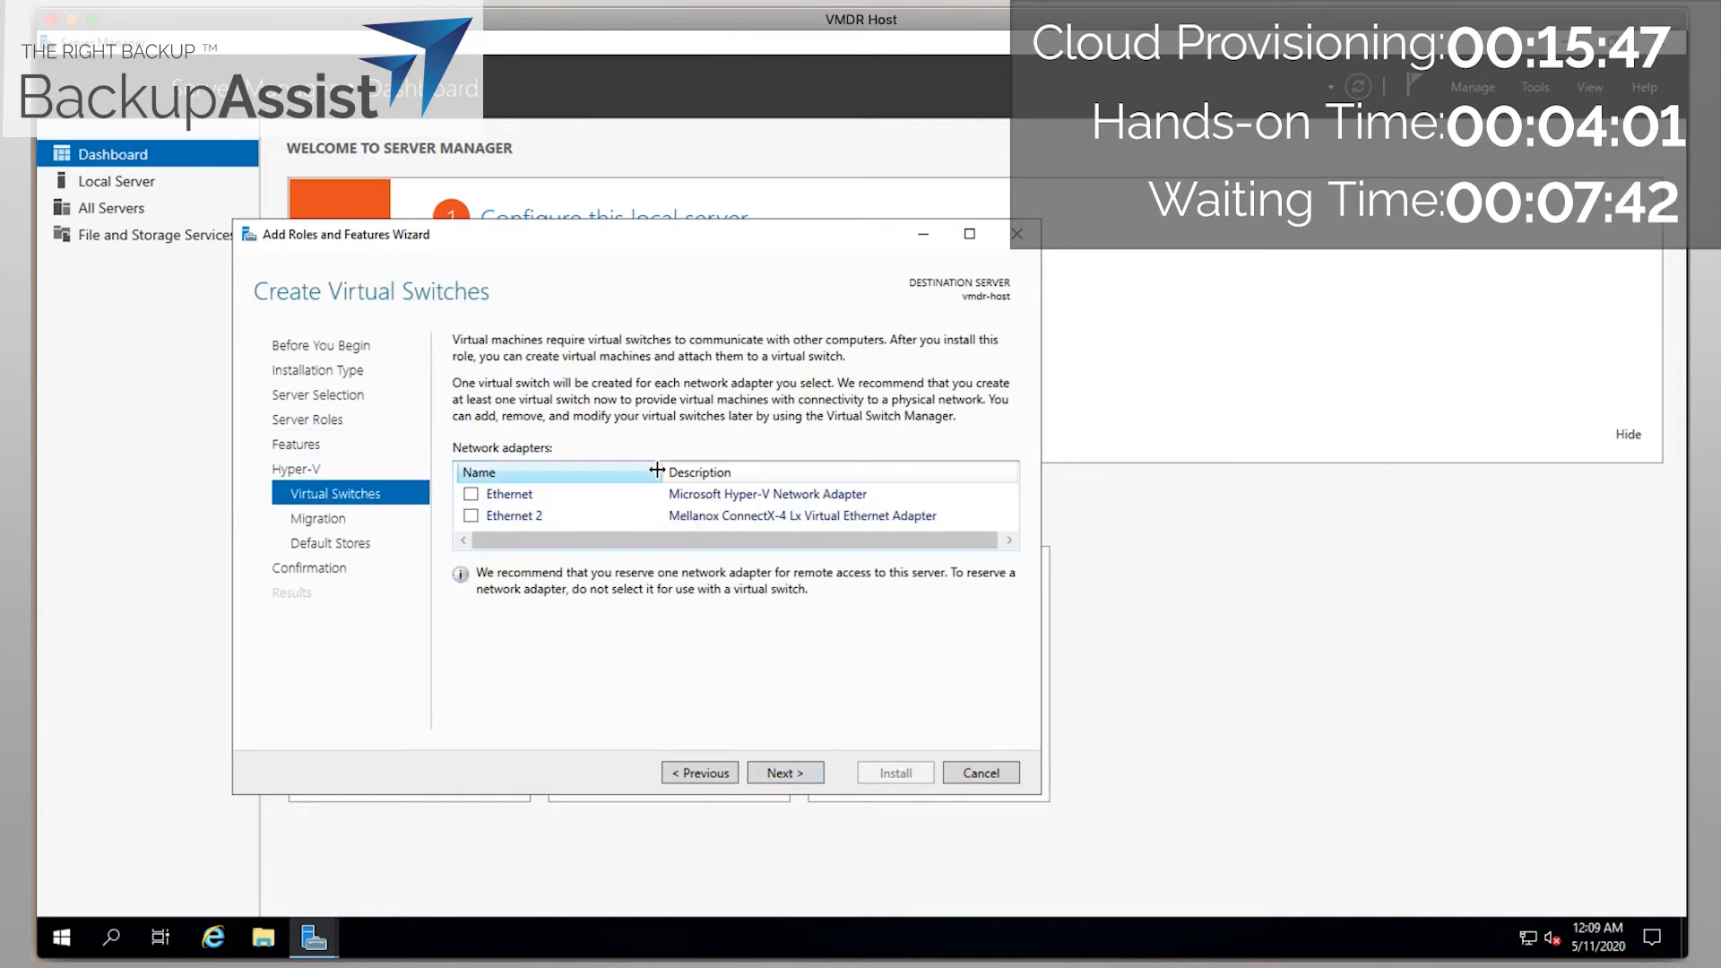
pyautogui.click(797, 776)
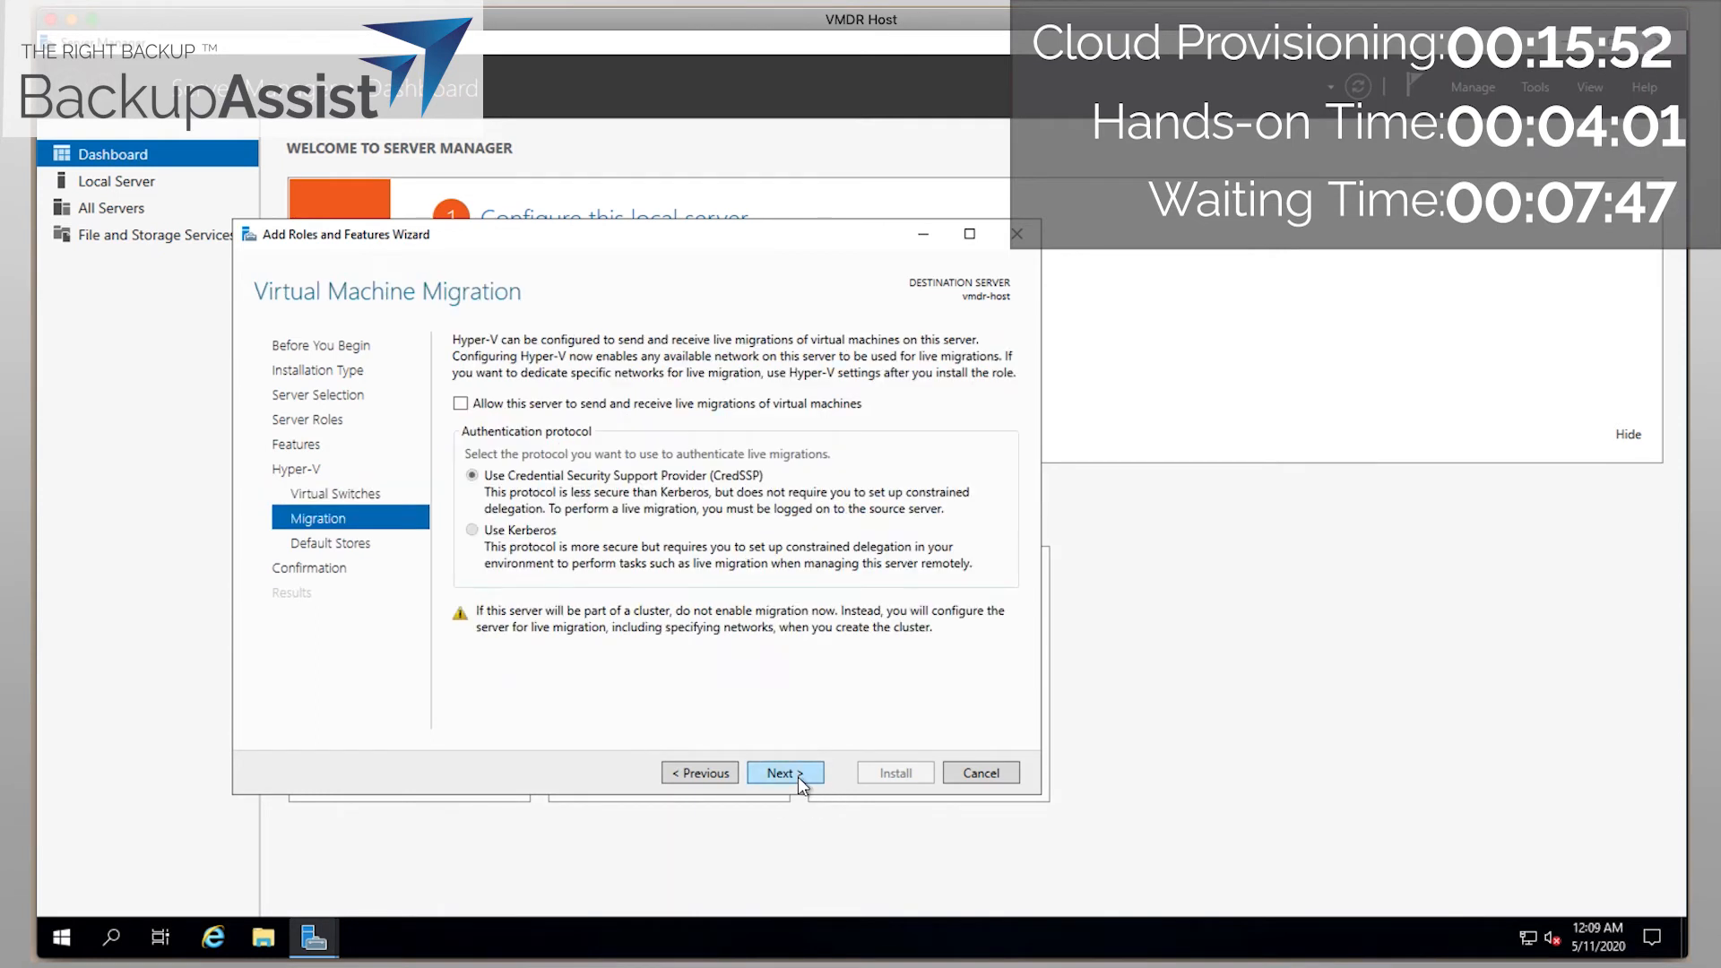
pyautogui.click(797, 776)
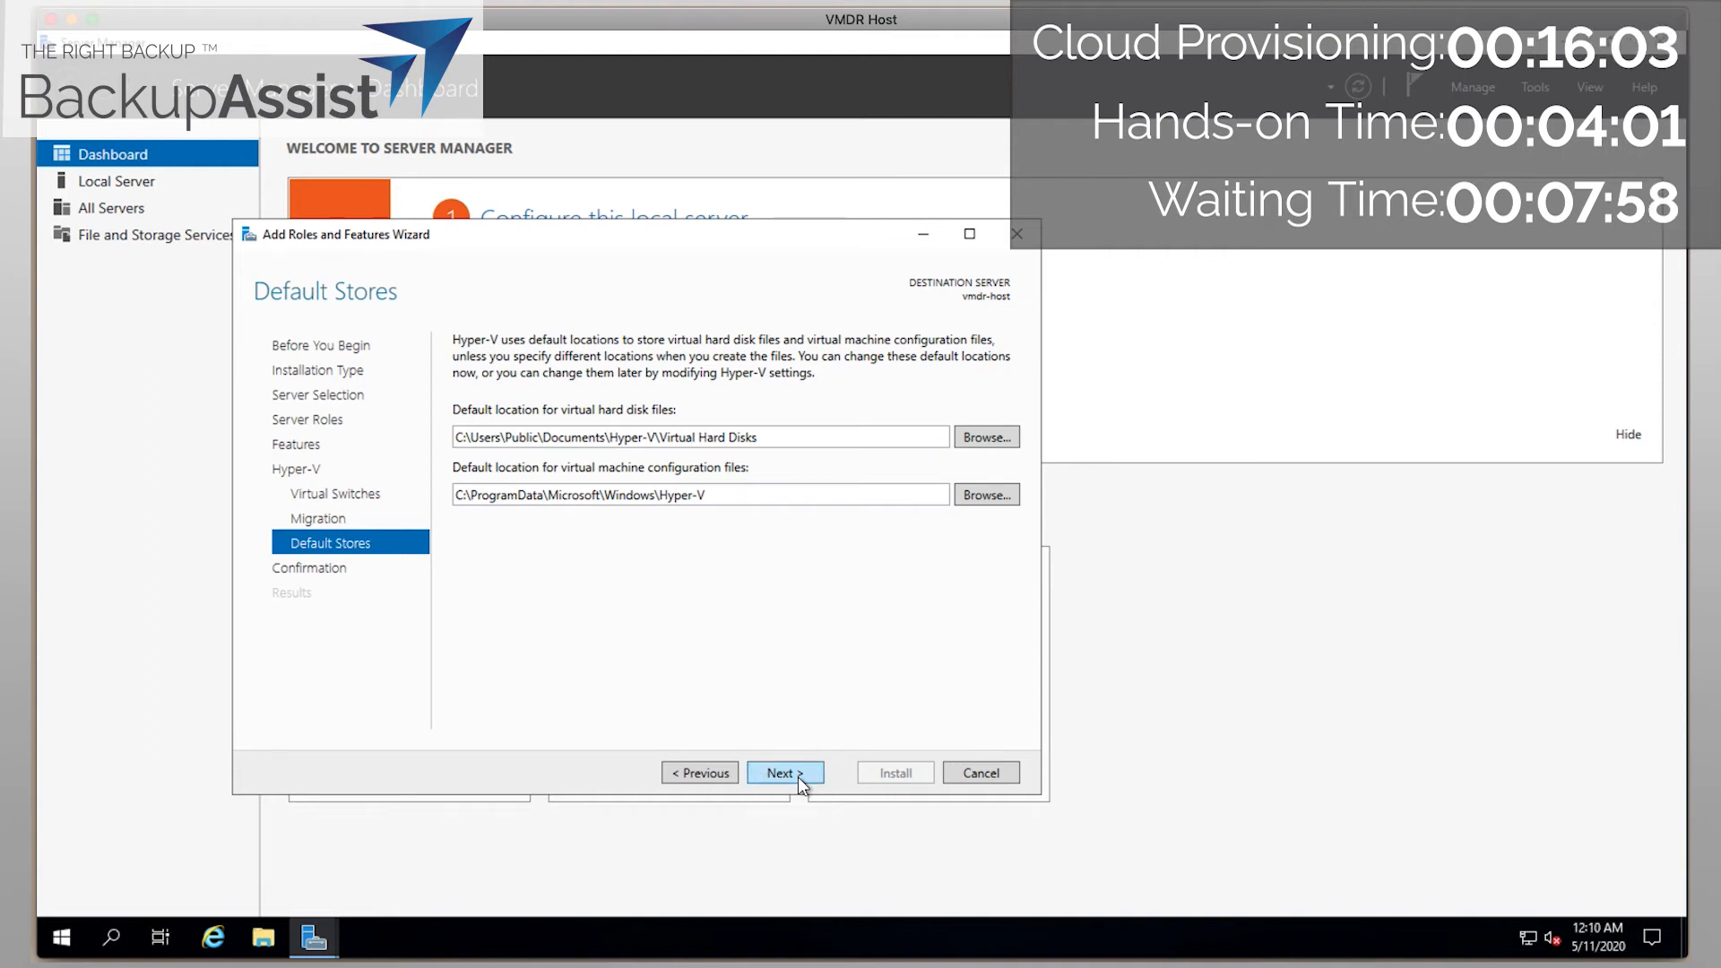
pyautogui.click(797, 776)
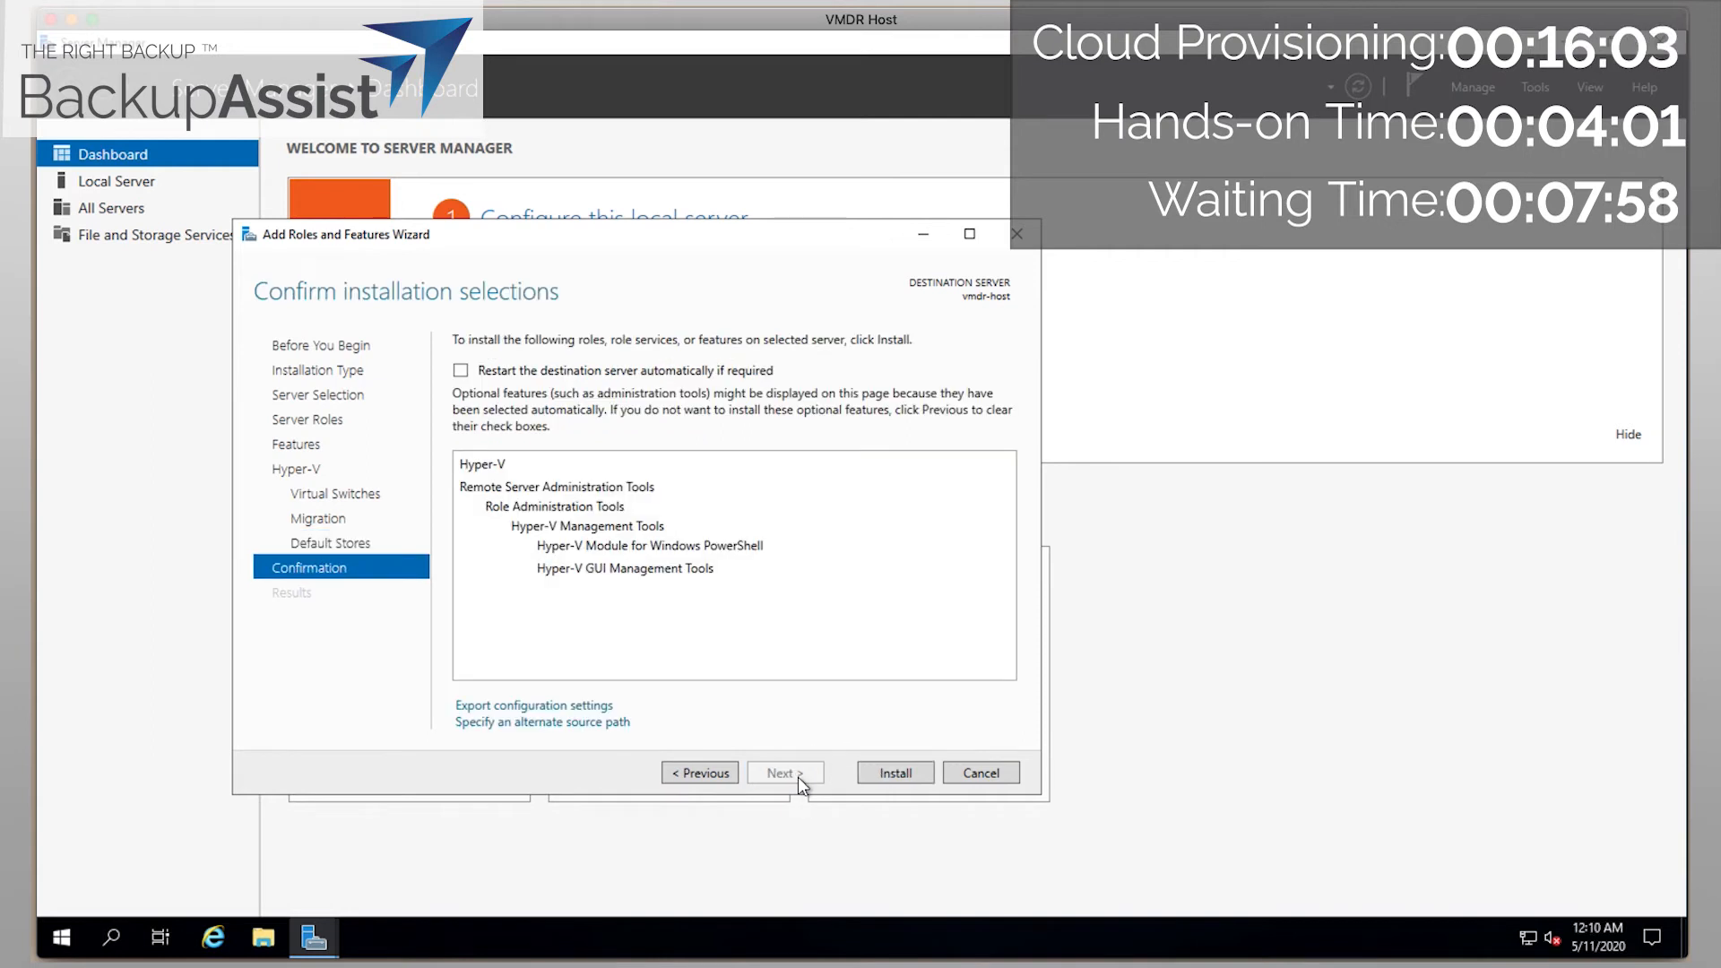
pyautogui.click(872, 773)
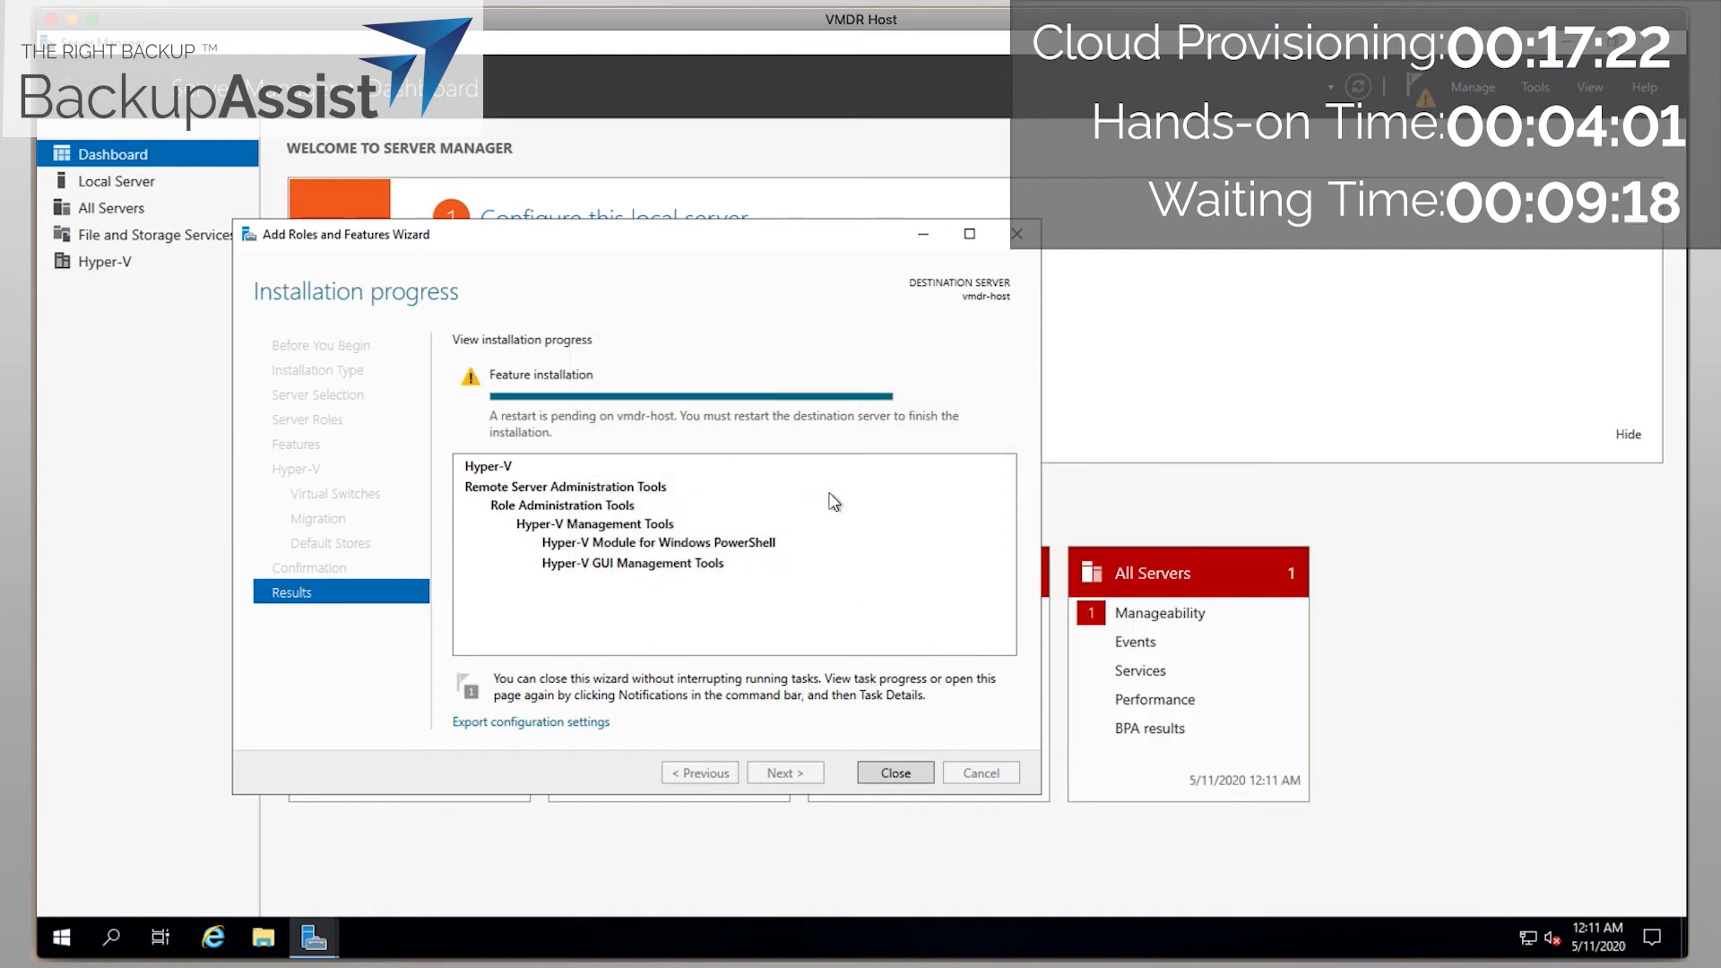
pyautogui.click(895, 772)
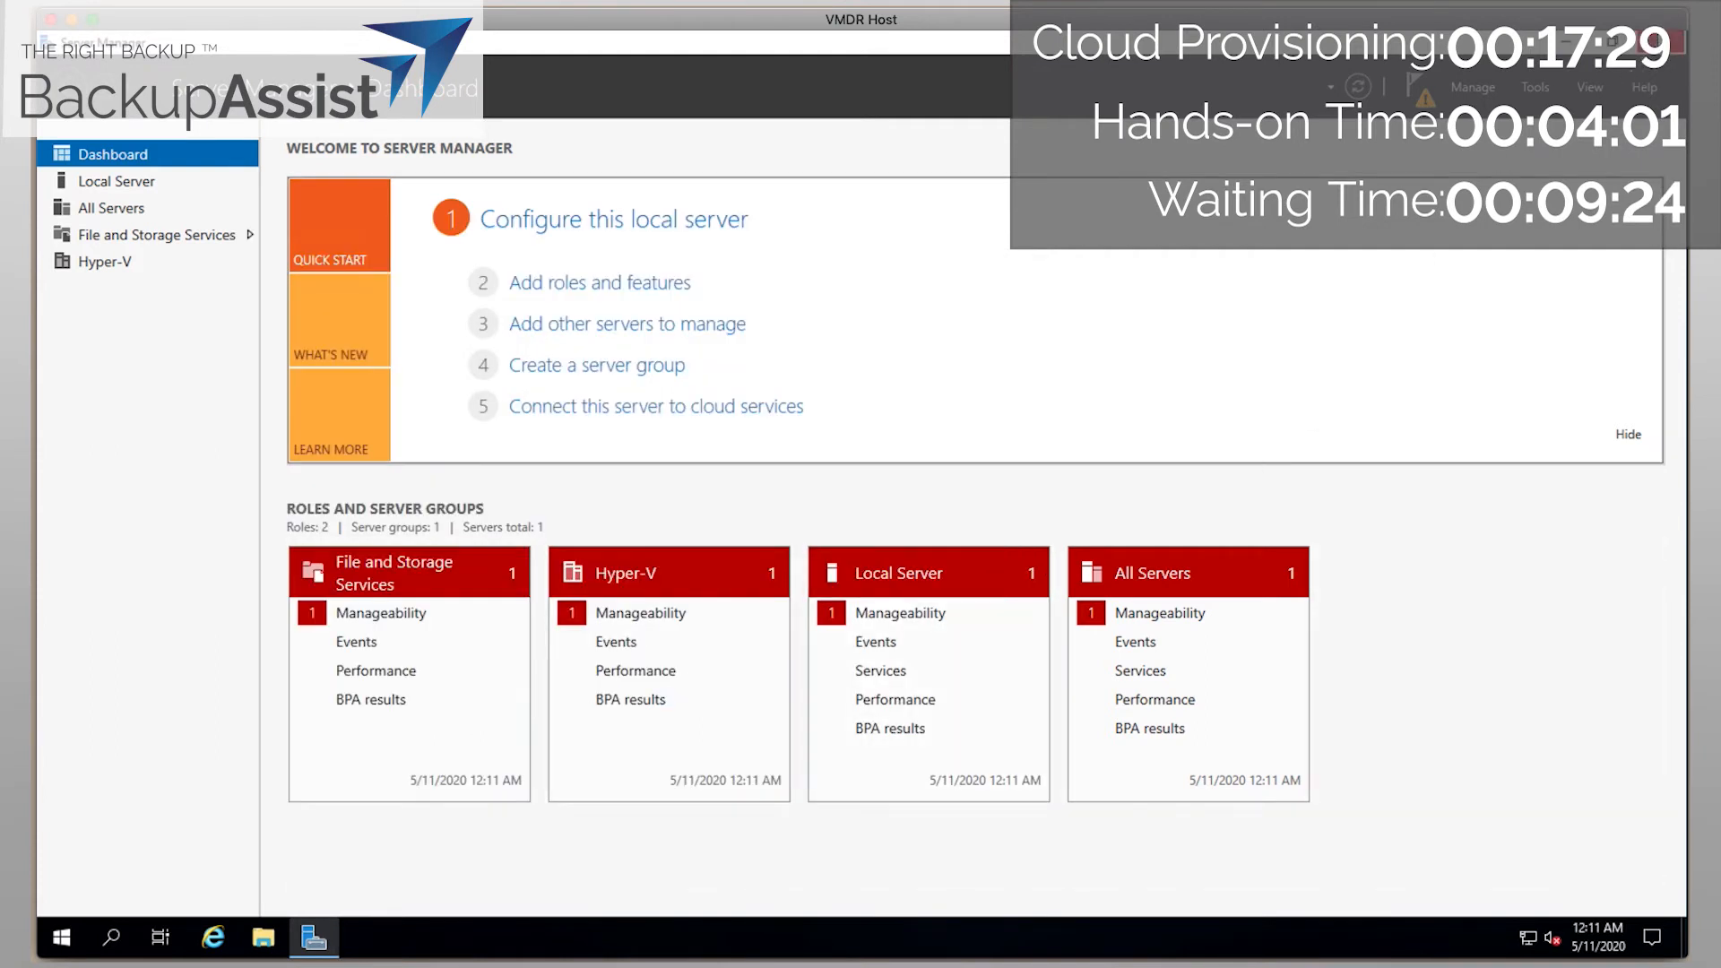
# Close Server Manager and restart the VMDR Host server, keeping the reason 'Other (Unplanned)'.
pyautogui.click(1665, 42)
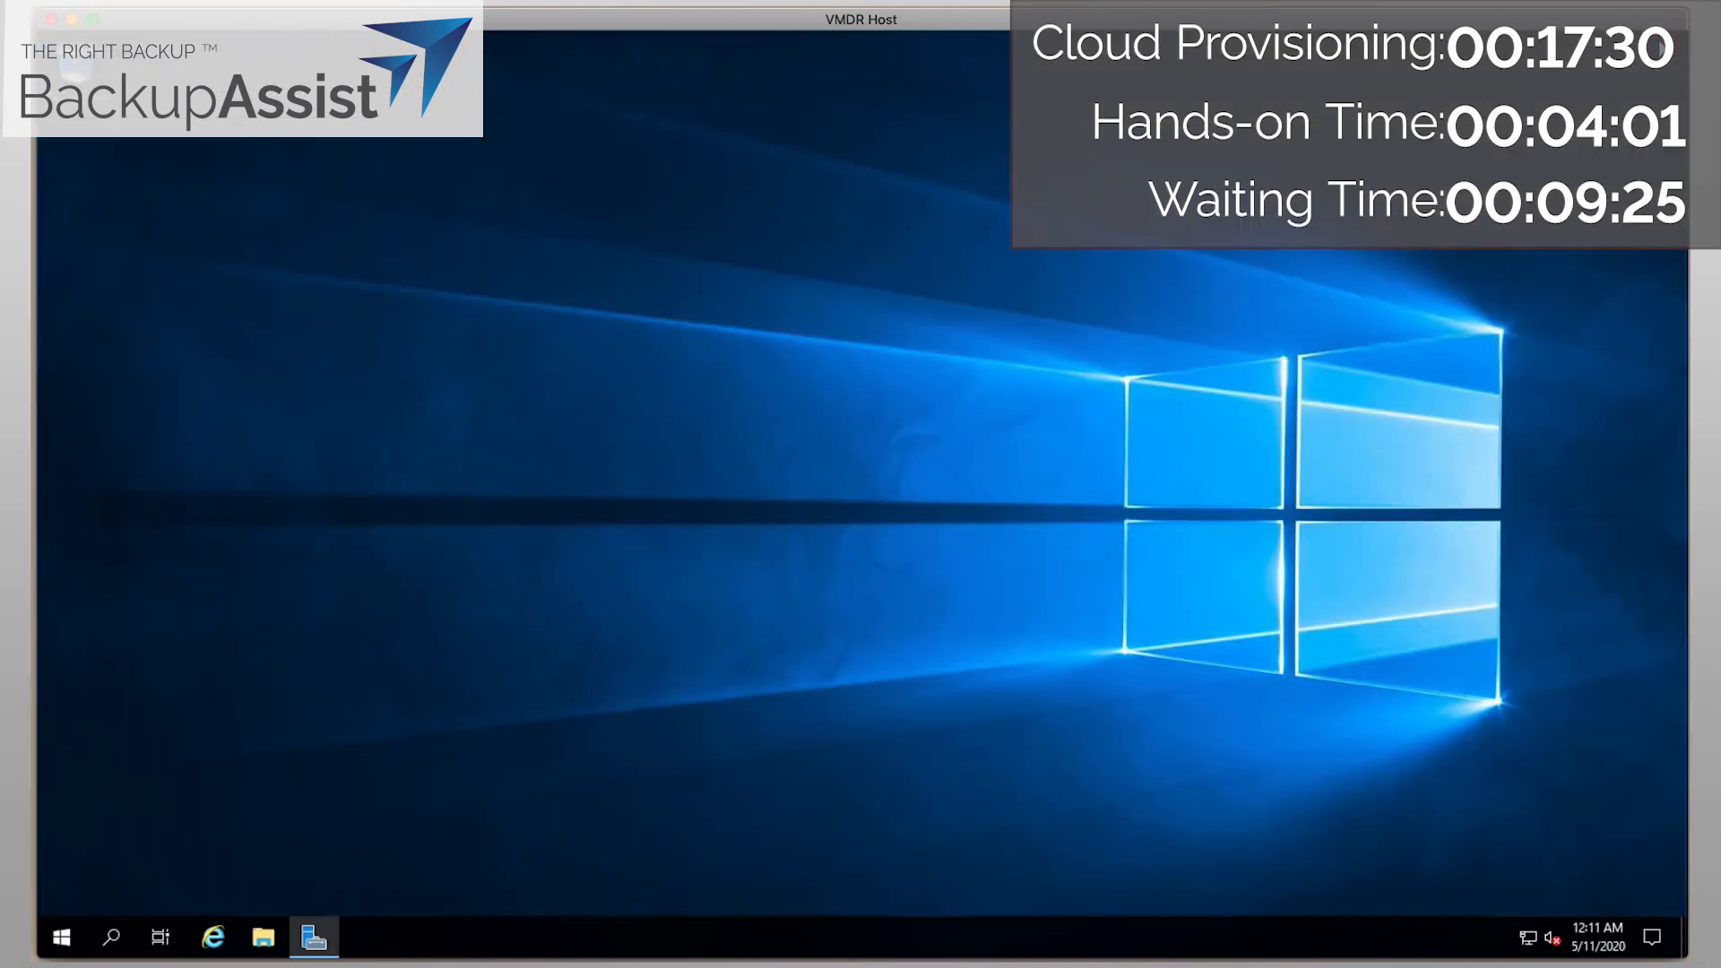
pyautogui.click(61, 936)
pyautogui.click(63, 893)
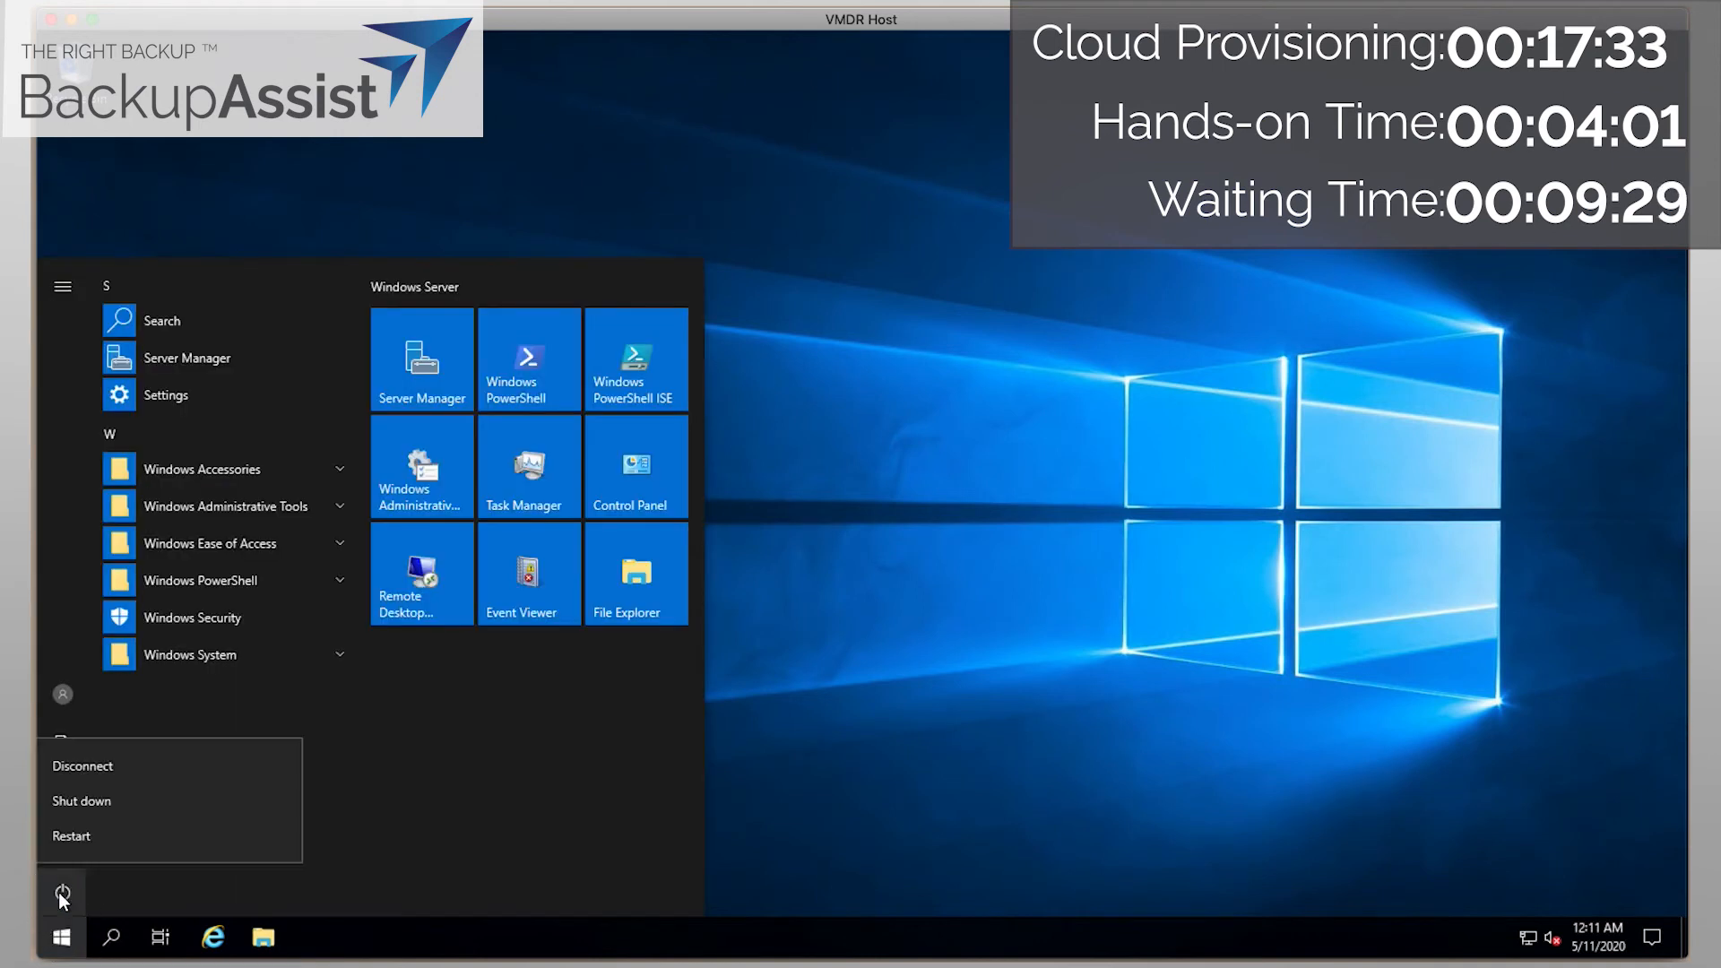
pyautogui.click(93, 839)
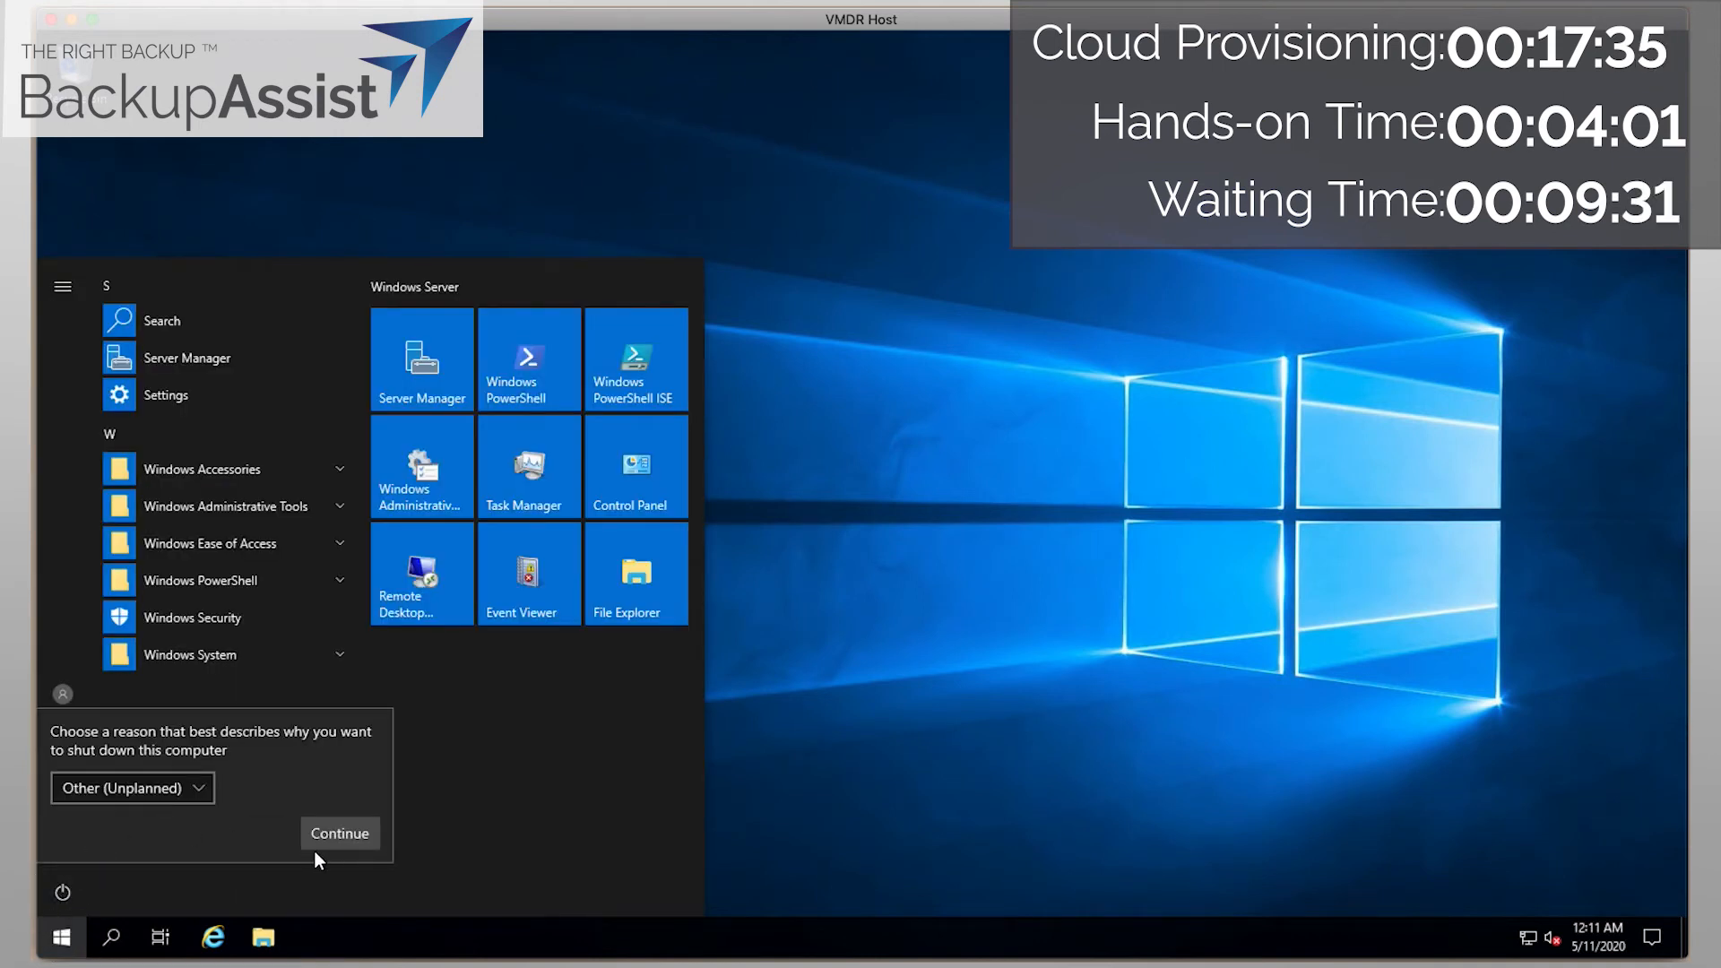
pyautogui.click(333, 835)
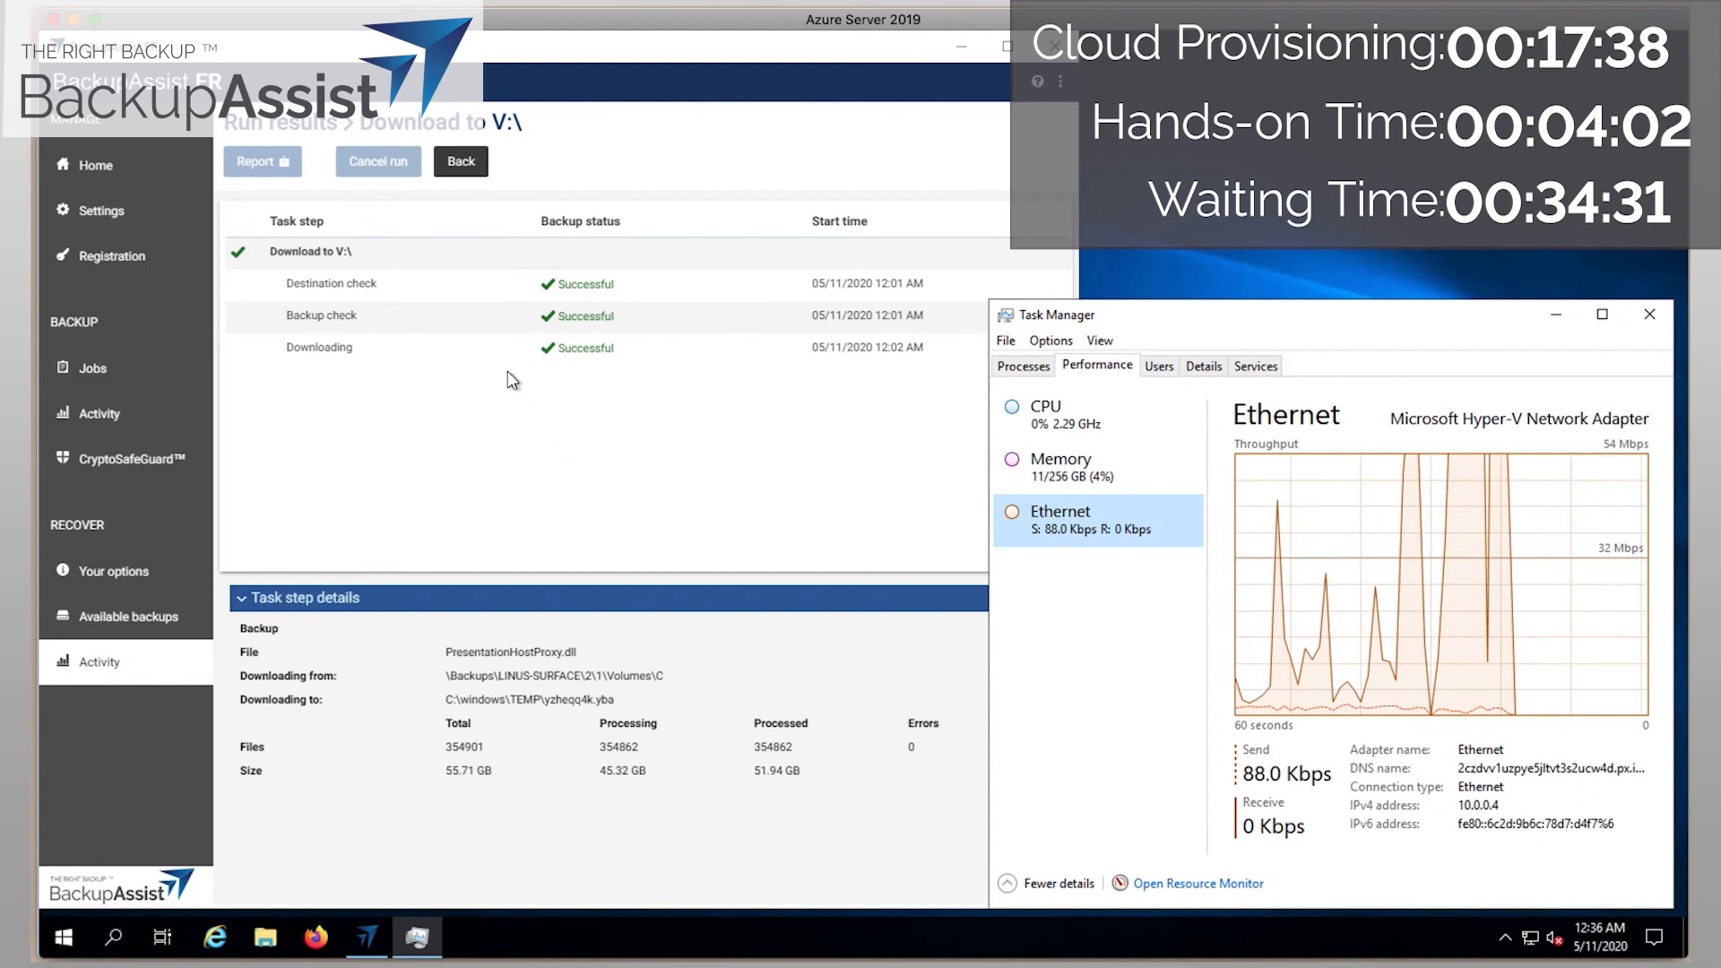
# Open the completed Downloading step's recovery report in BackupAssist ER, then close it.
pyautogui.click(585, 357)
pyautogui.click(258, 161)
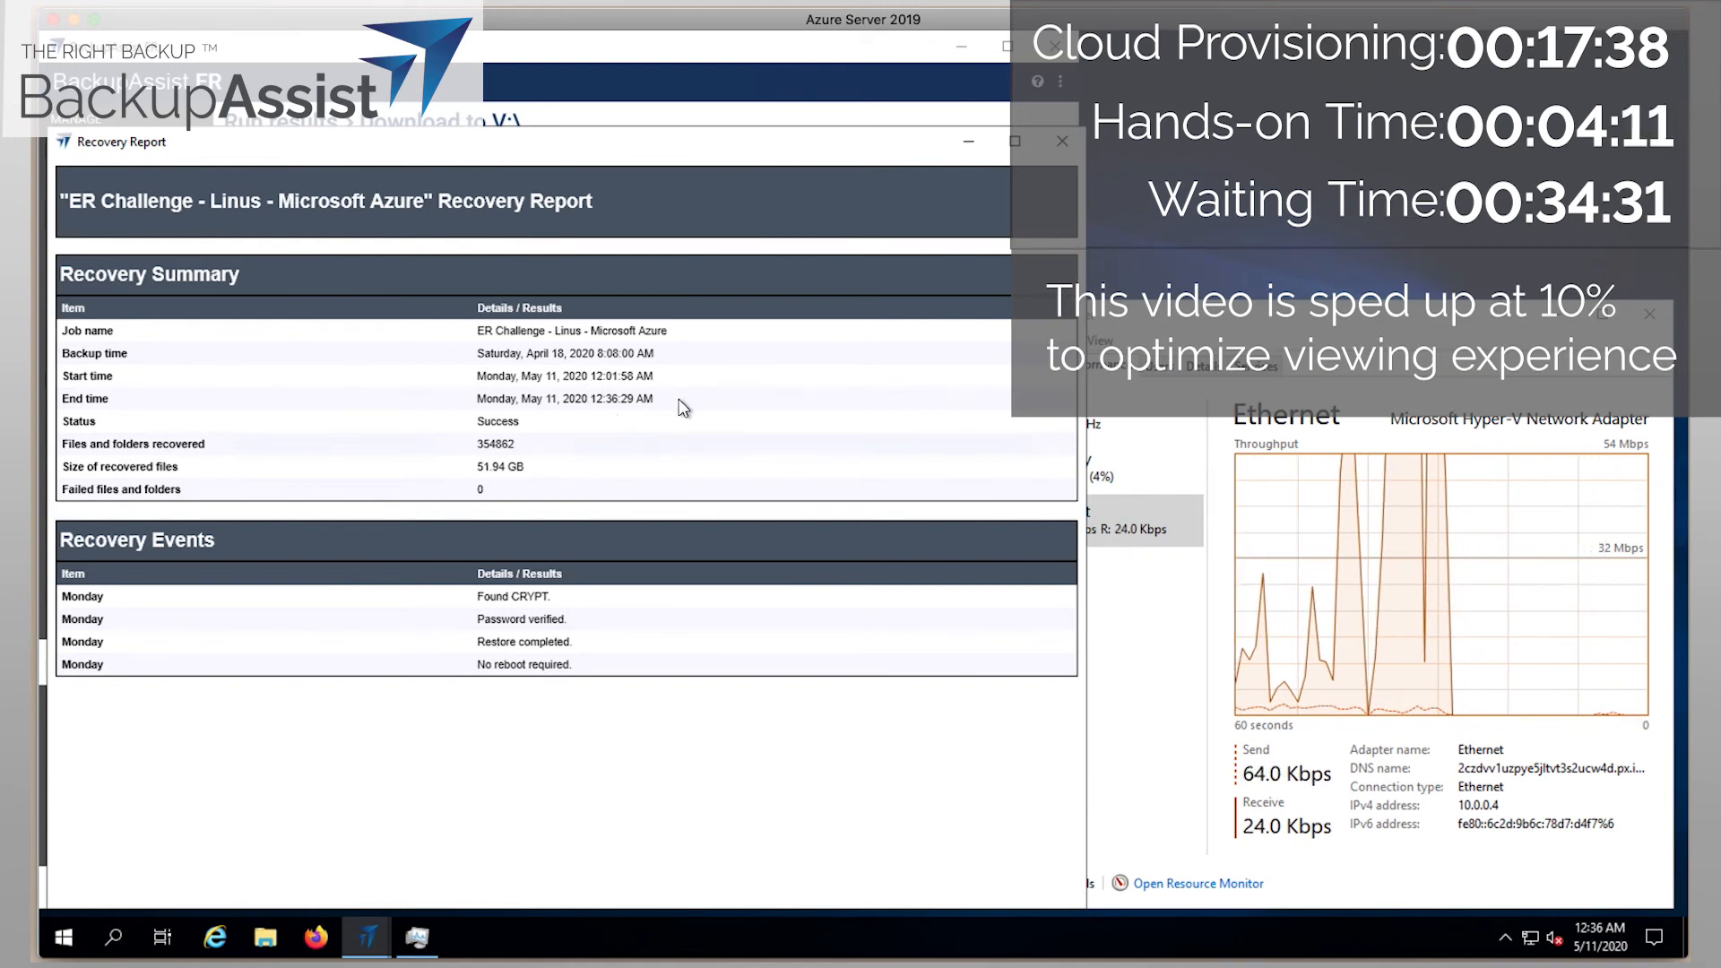
pyautogui.click(1064, 140)
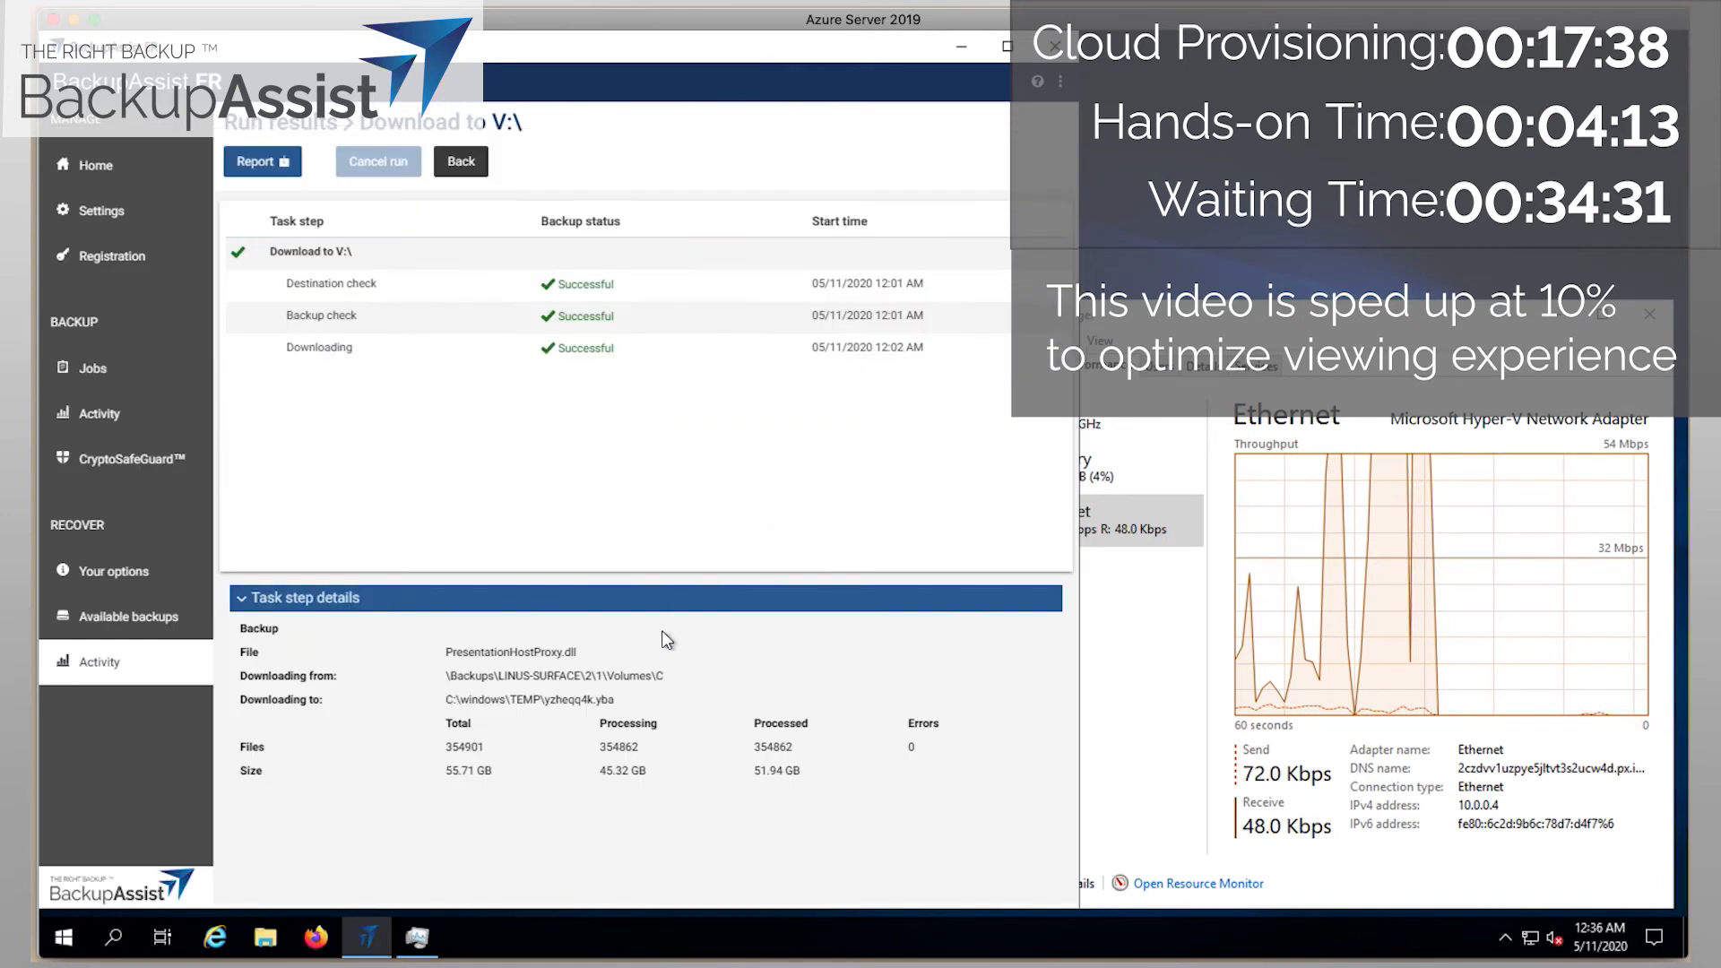
# Browse VMDR (V:)\BackupAssistBackups to the inner folder 1 holding the disk images, widening the Name column.
pyautogui.click(265, 938)
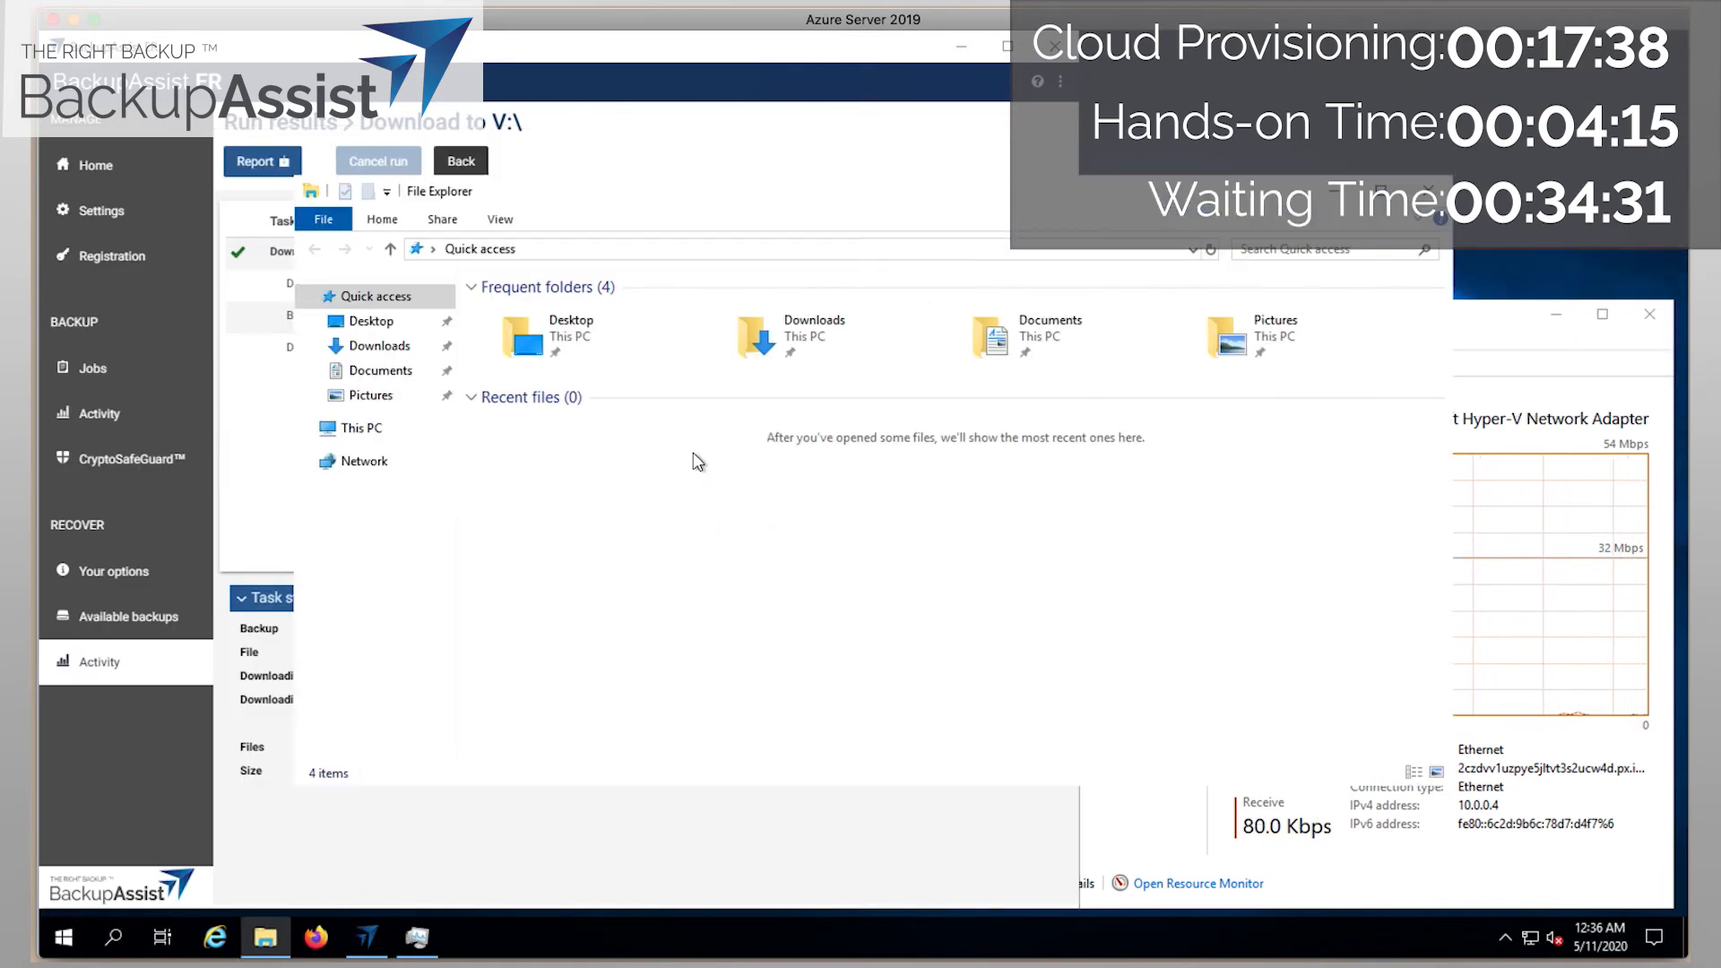
pyautogui.click(302, 429)
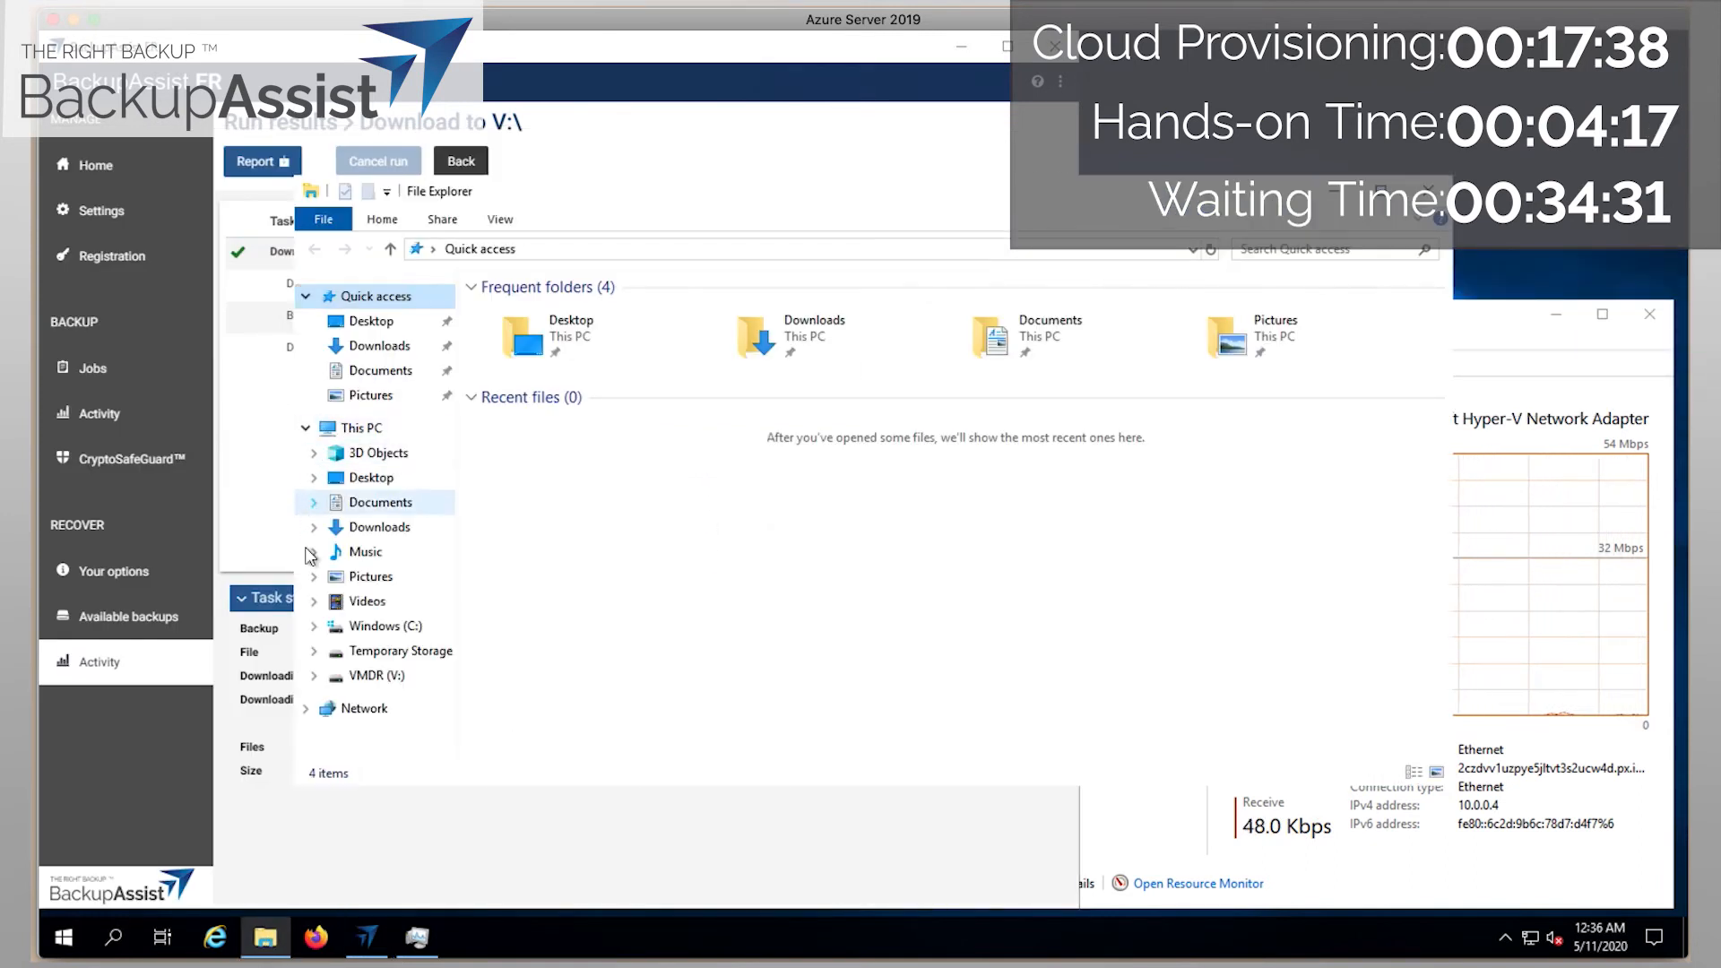
pyautogui.click(318, 678)
pyautogui.click(312, 679)
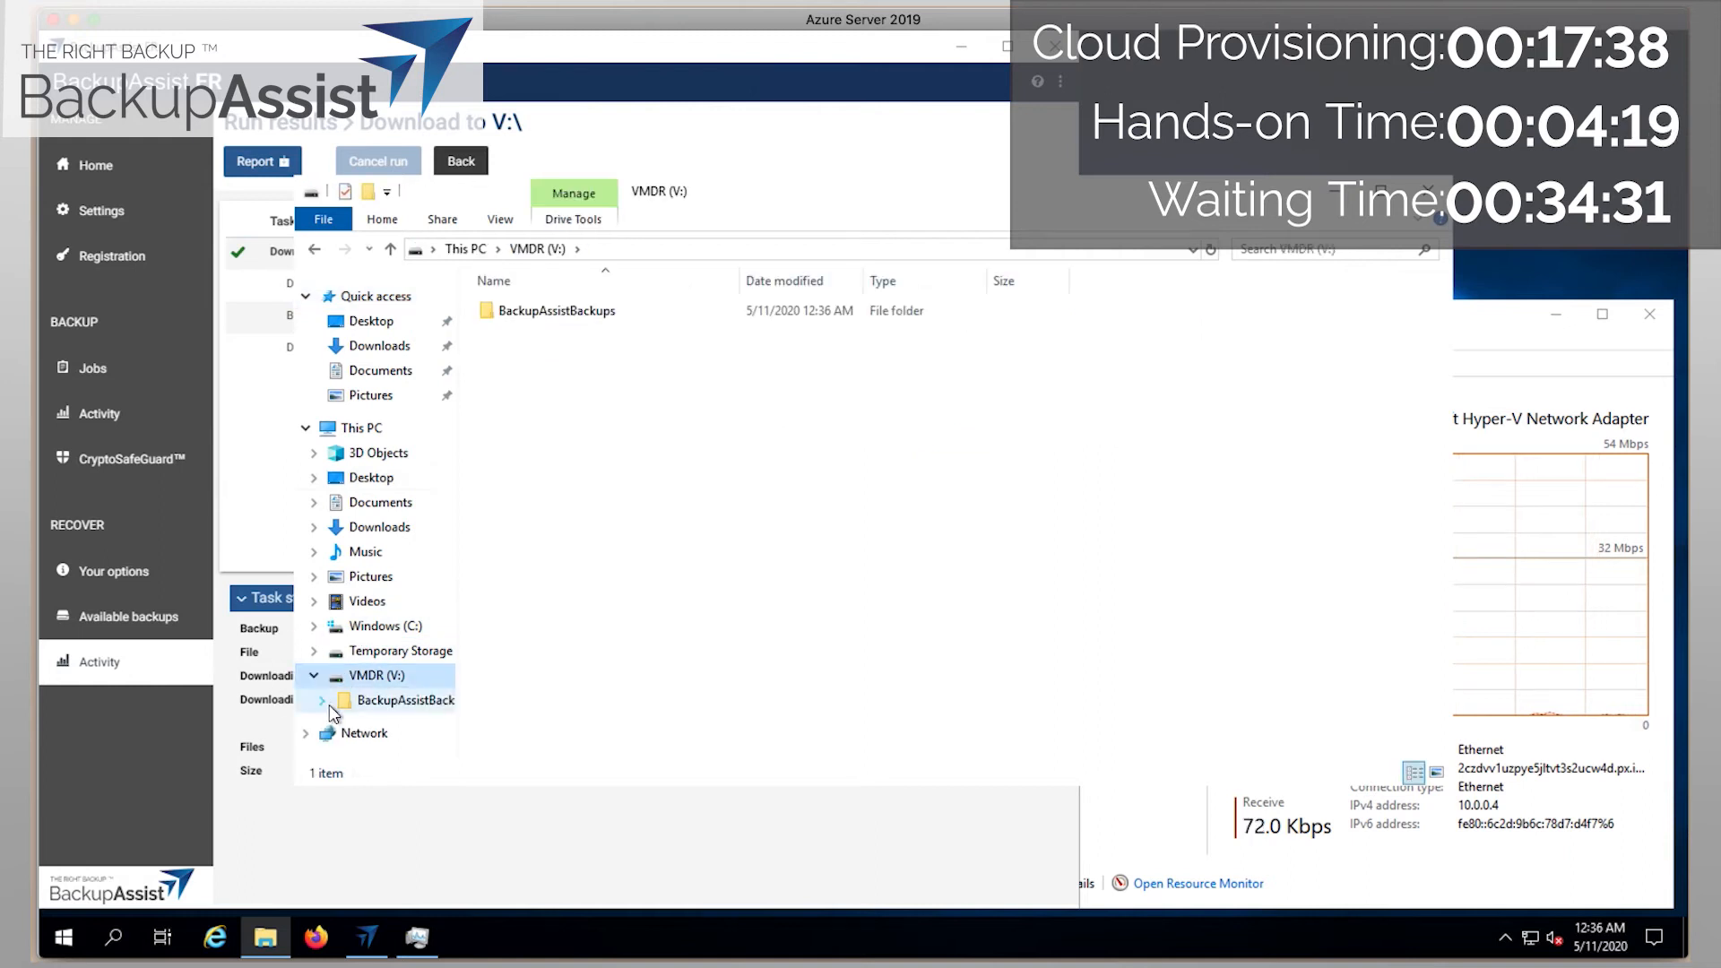
pyautogui.click(324, 700)
pyautogui.click(399, 659)
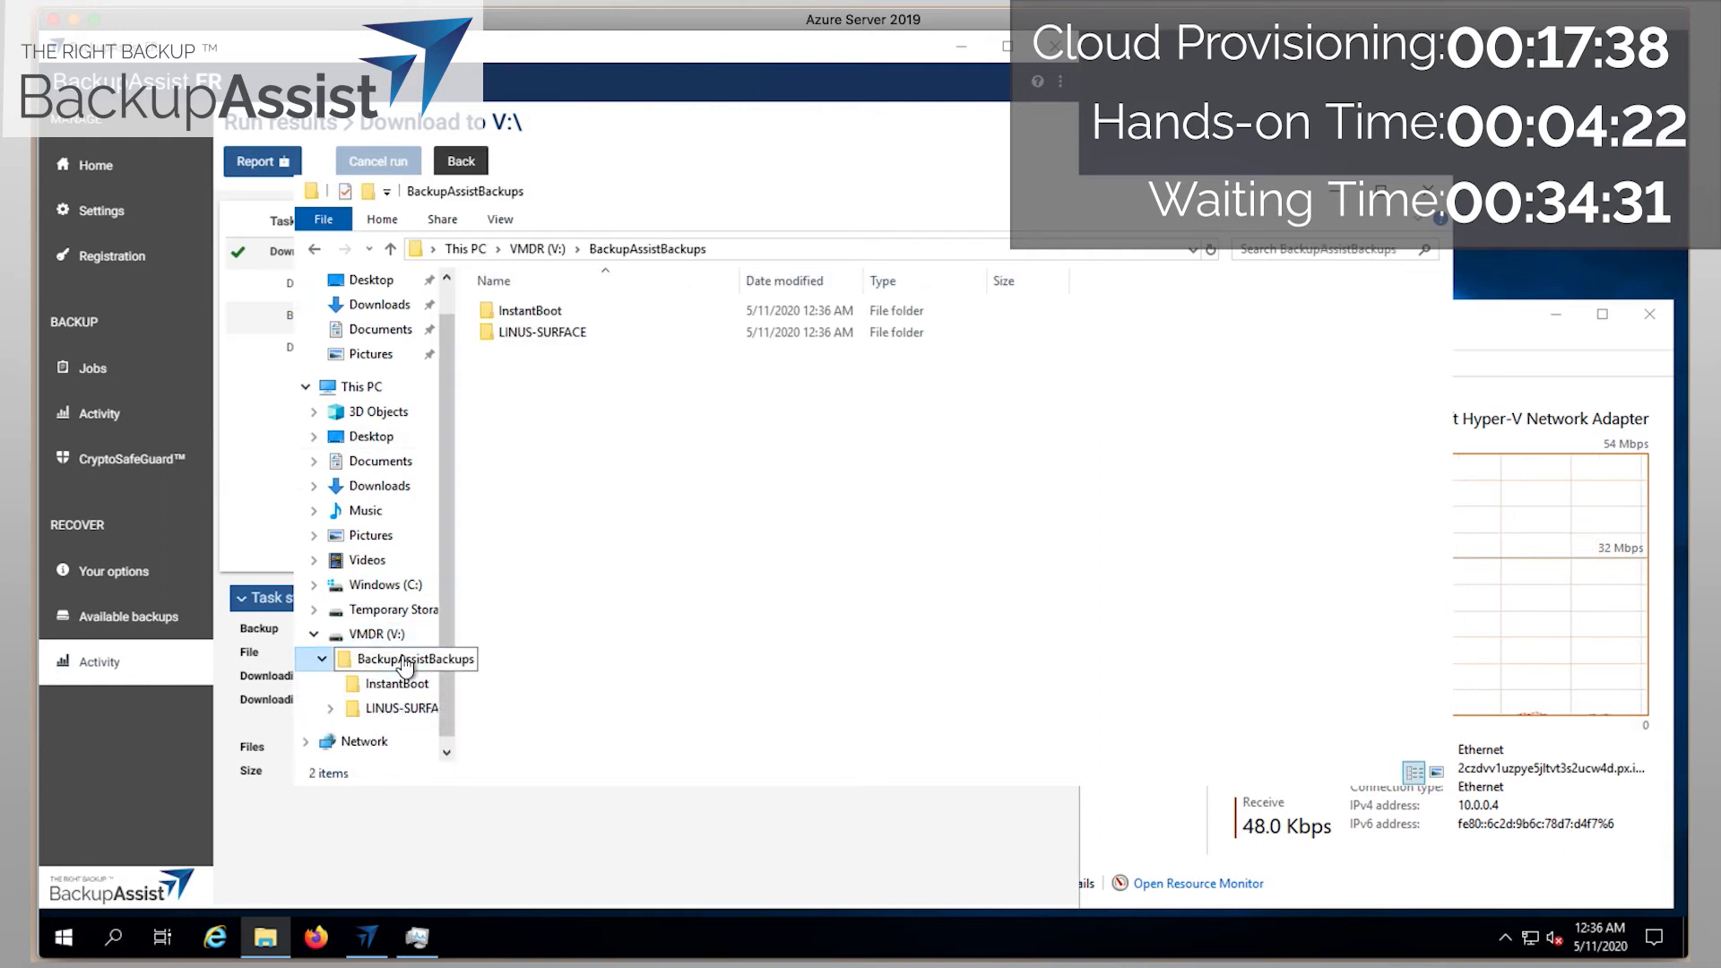
pyautogui.click(388, 714)
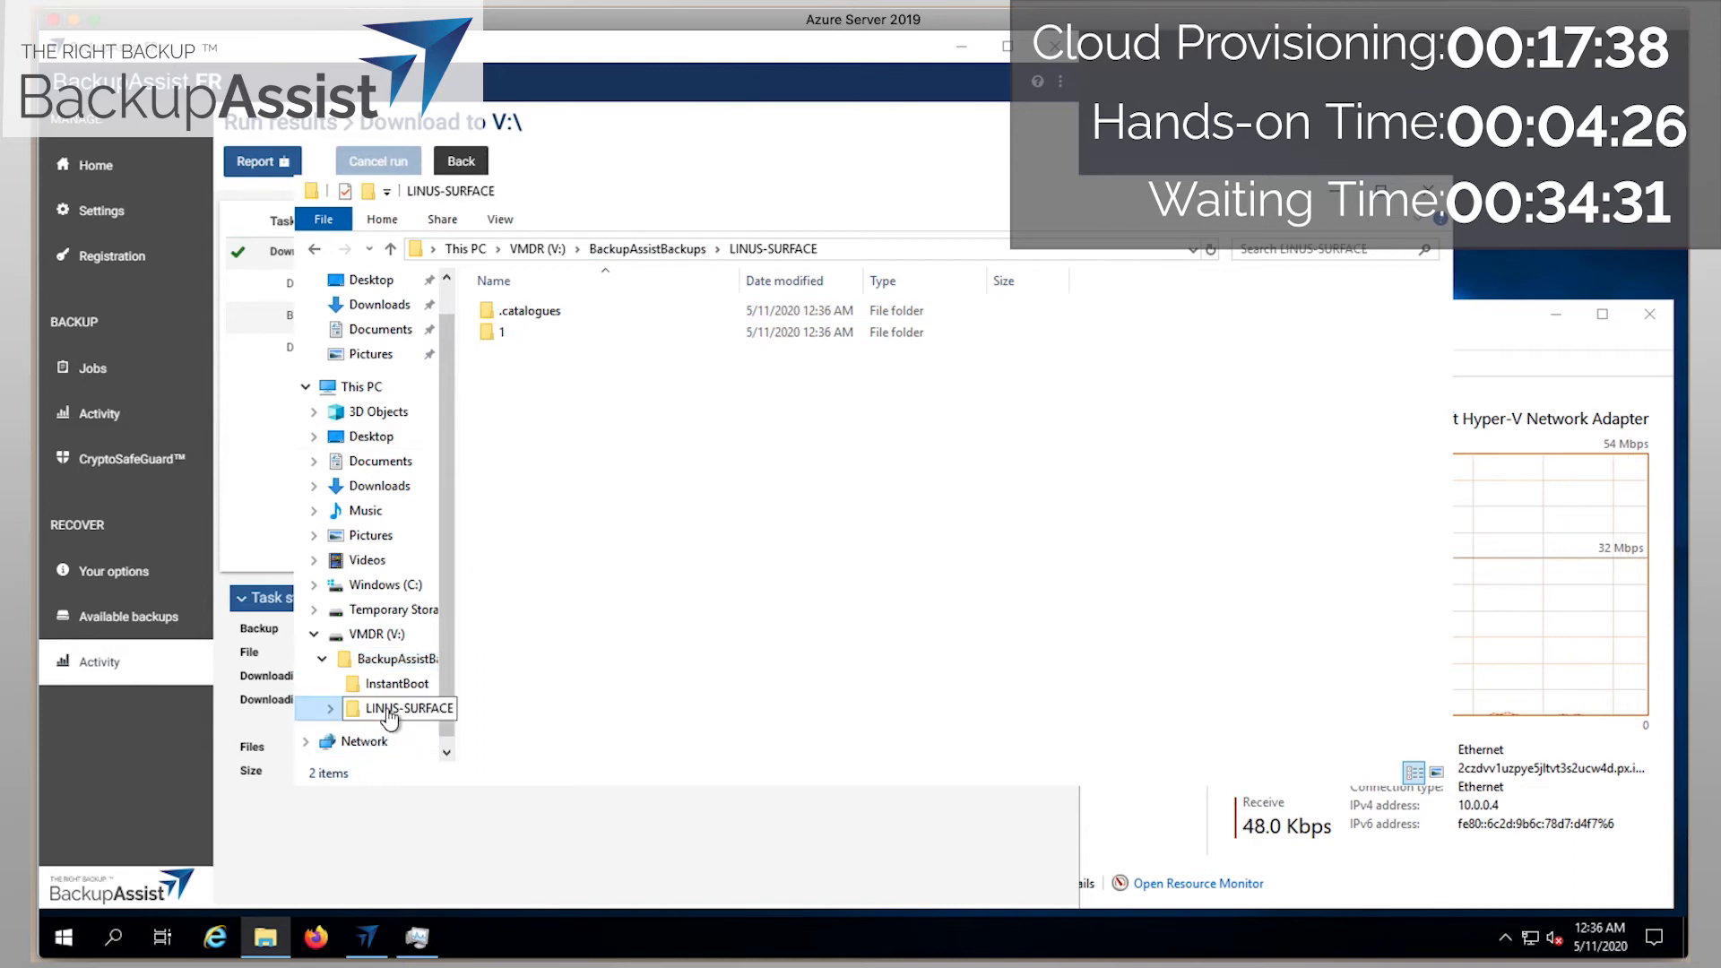
pyautogui.click(332, 709)
pyautogui.click(338, 732)
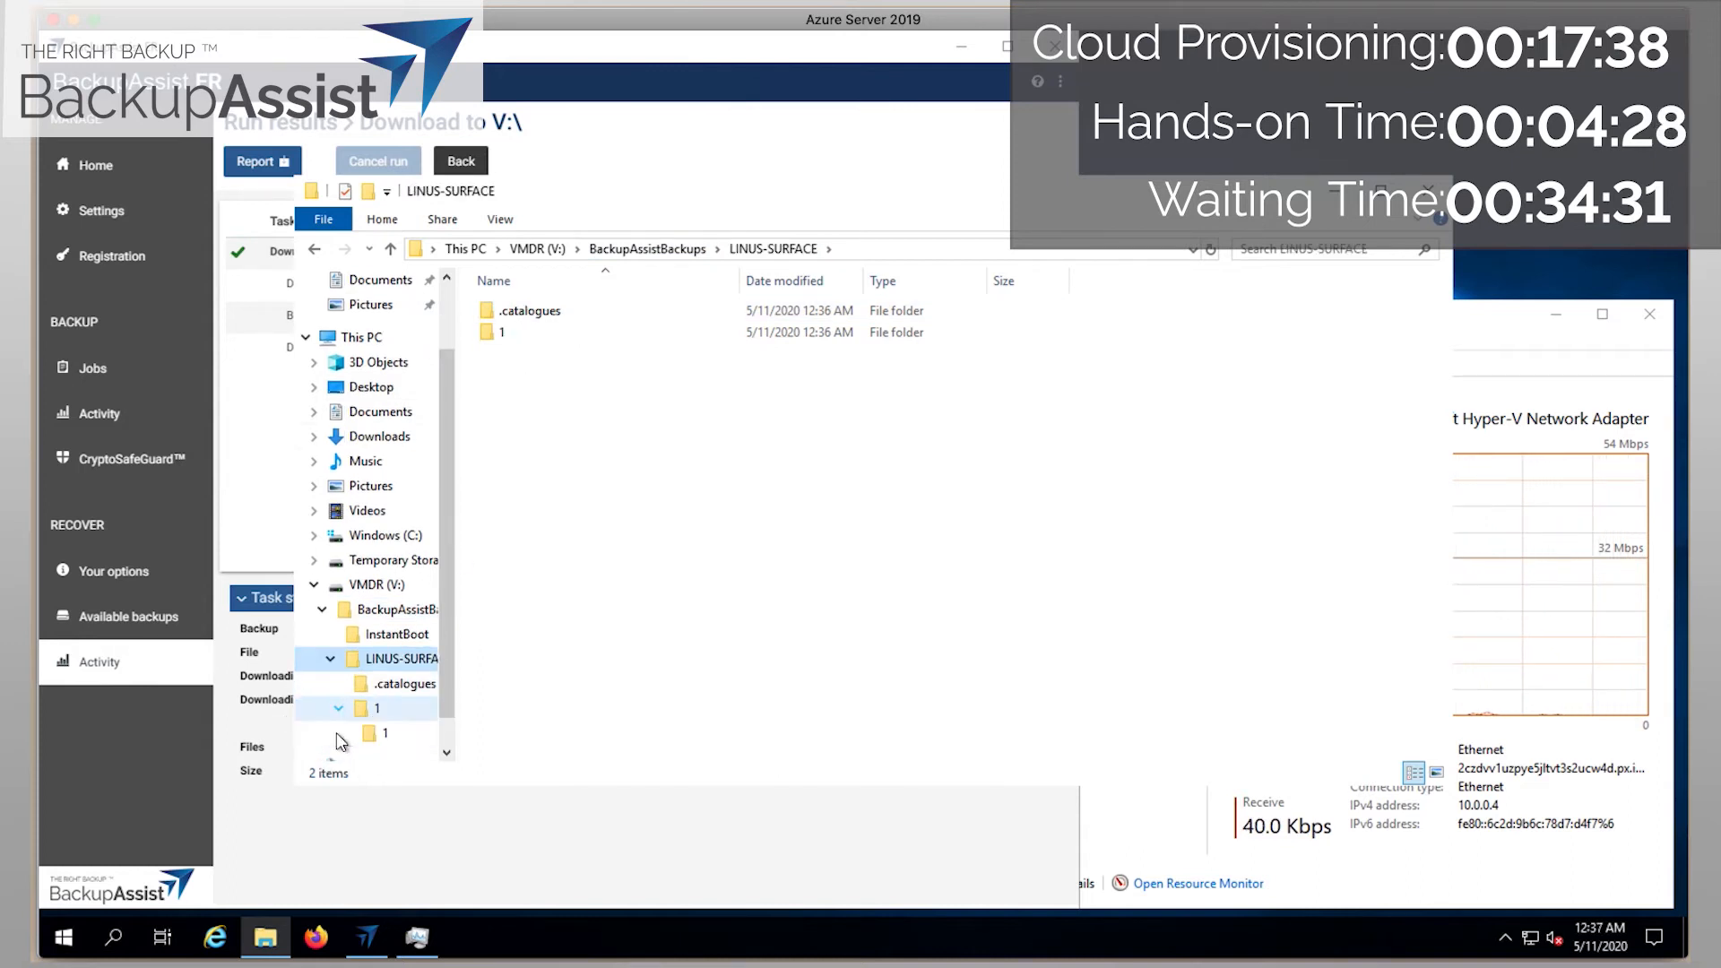
pyautogui.click(380, 739)
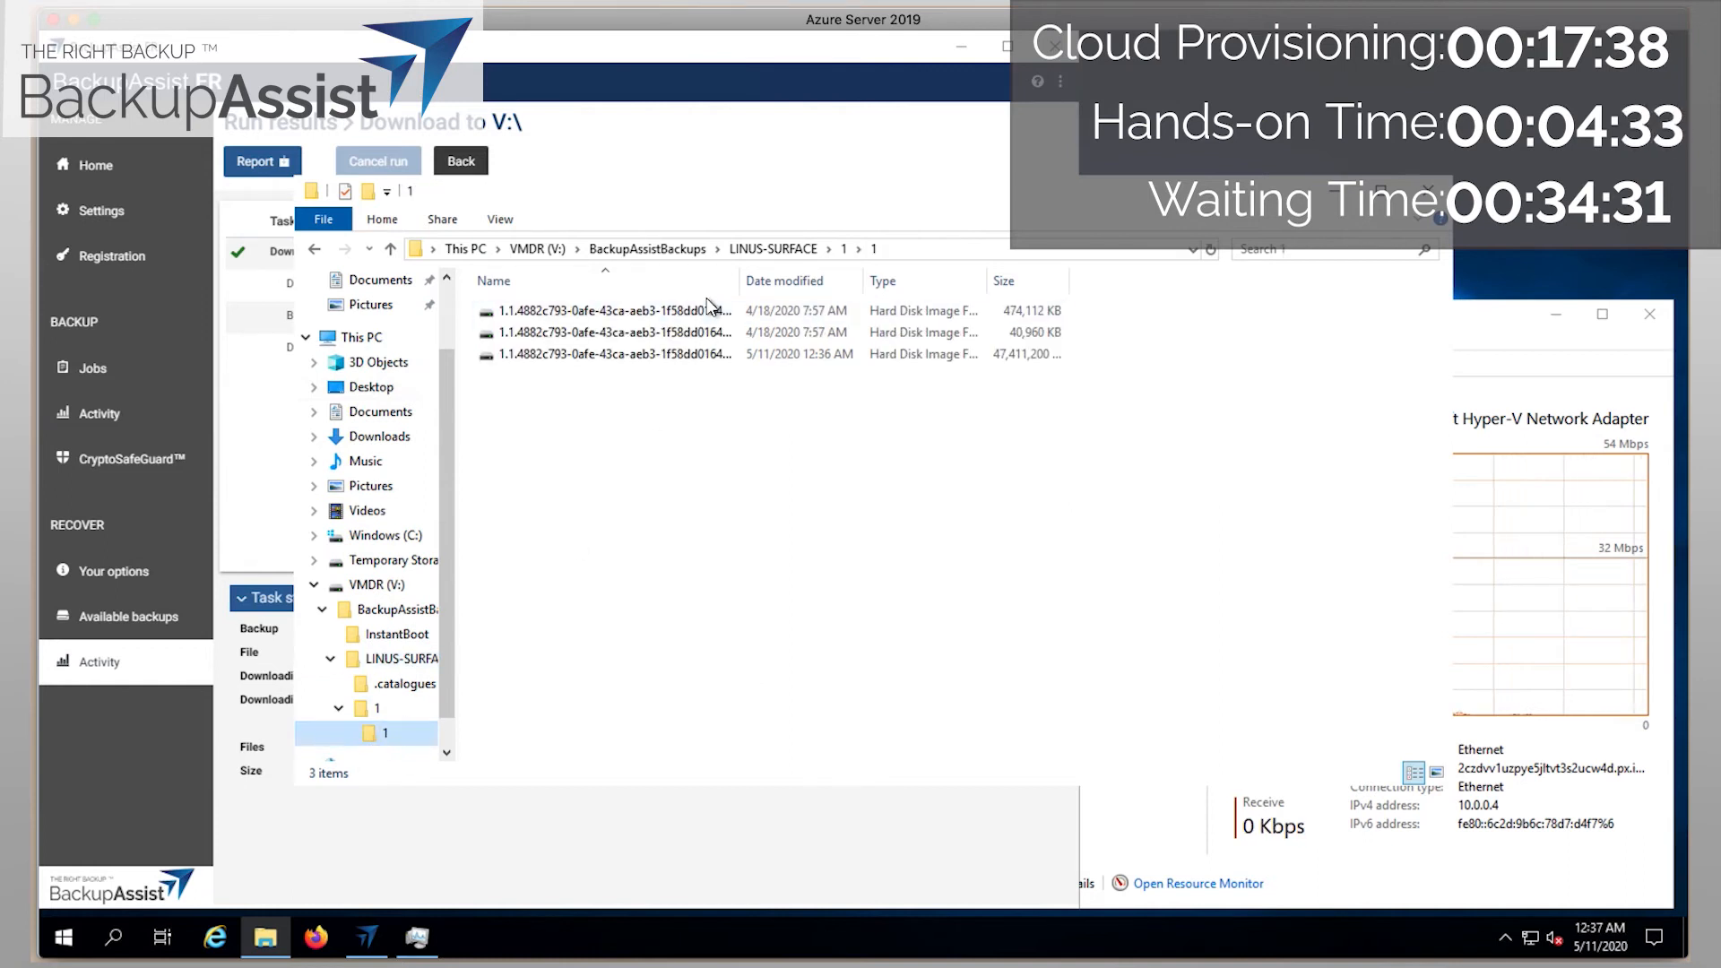
pyautogui.moveTo(739, 281); pyautogui.dragTo(887, 281)
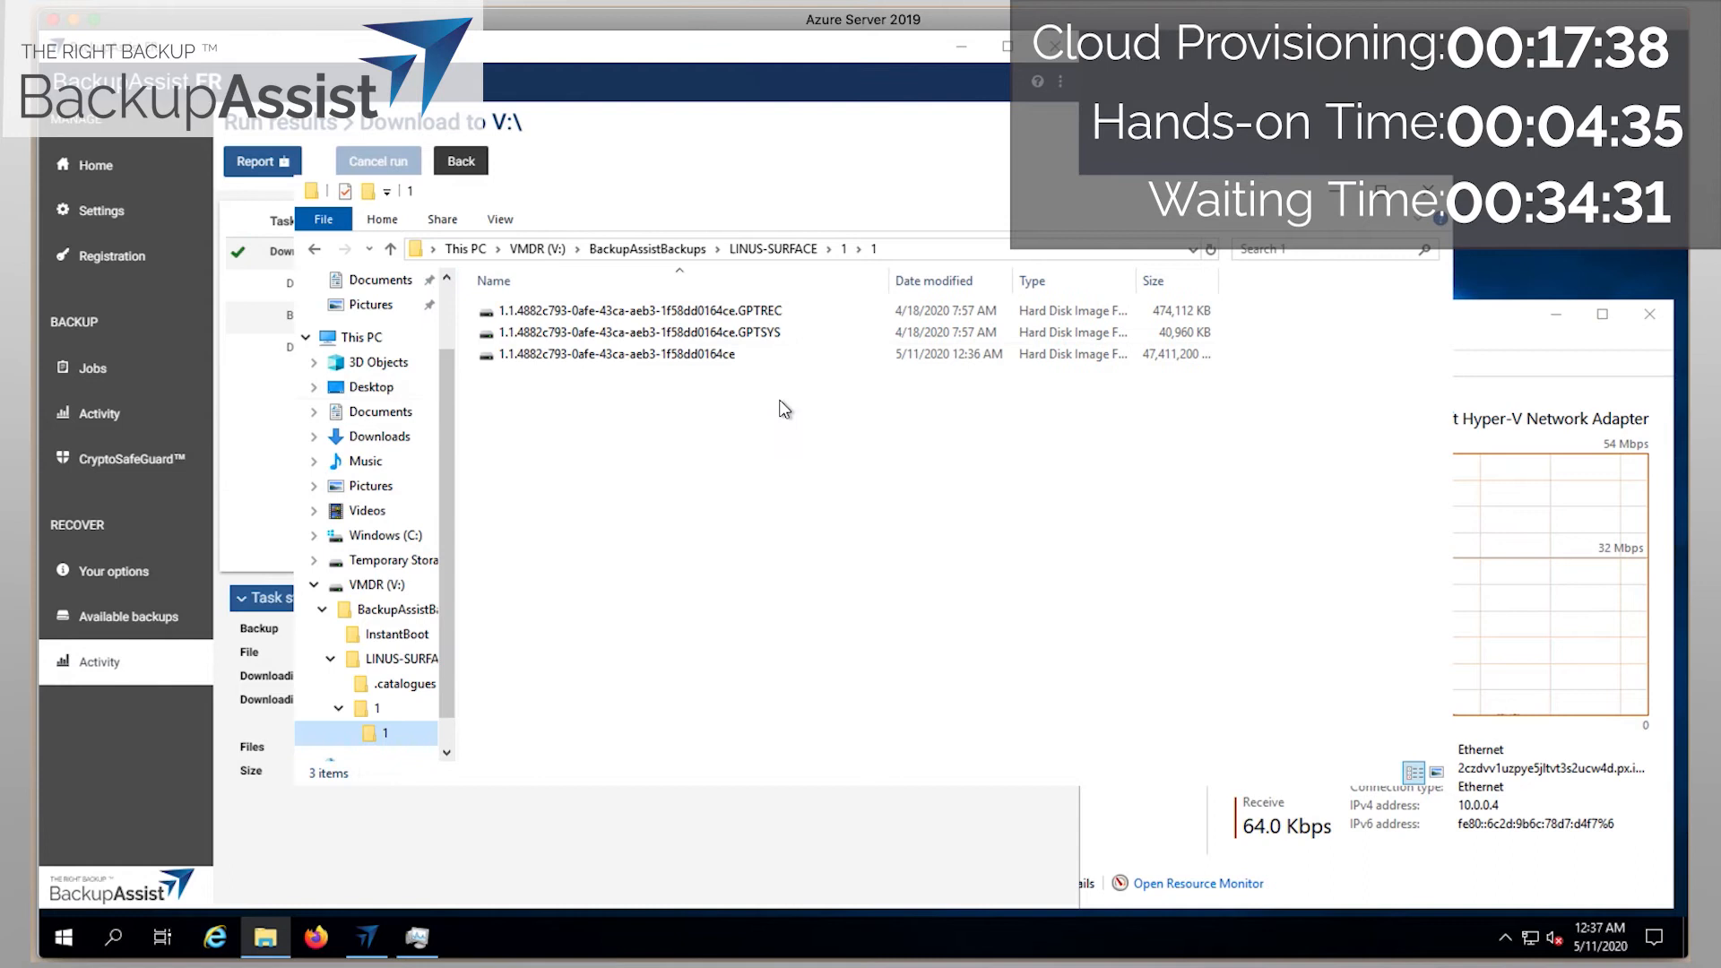
# Return to the VMDR (V:) root, collapse its tree, and close File Explorer and BackupAssist ER.
pyautogui.click(371, 587)
pyautogui.doubleClick(371, 588)
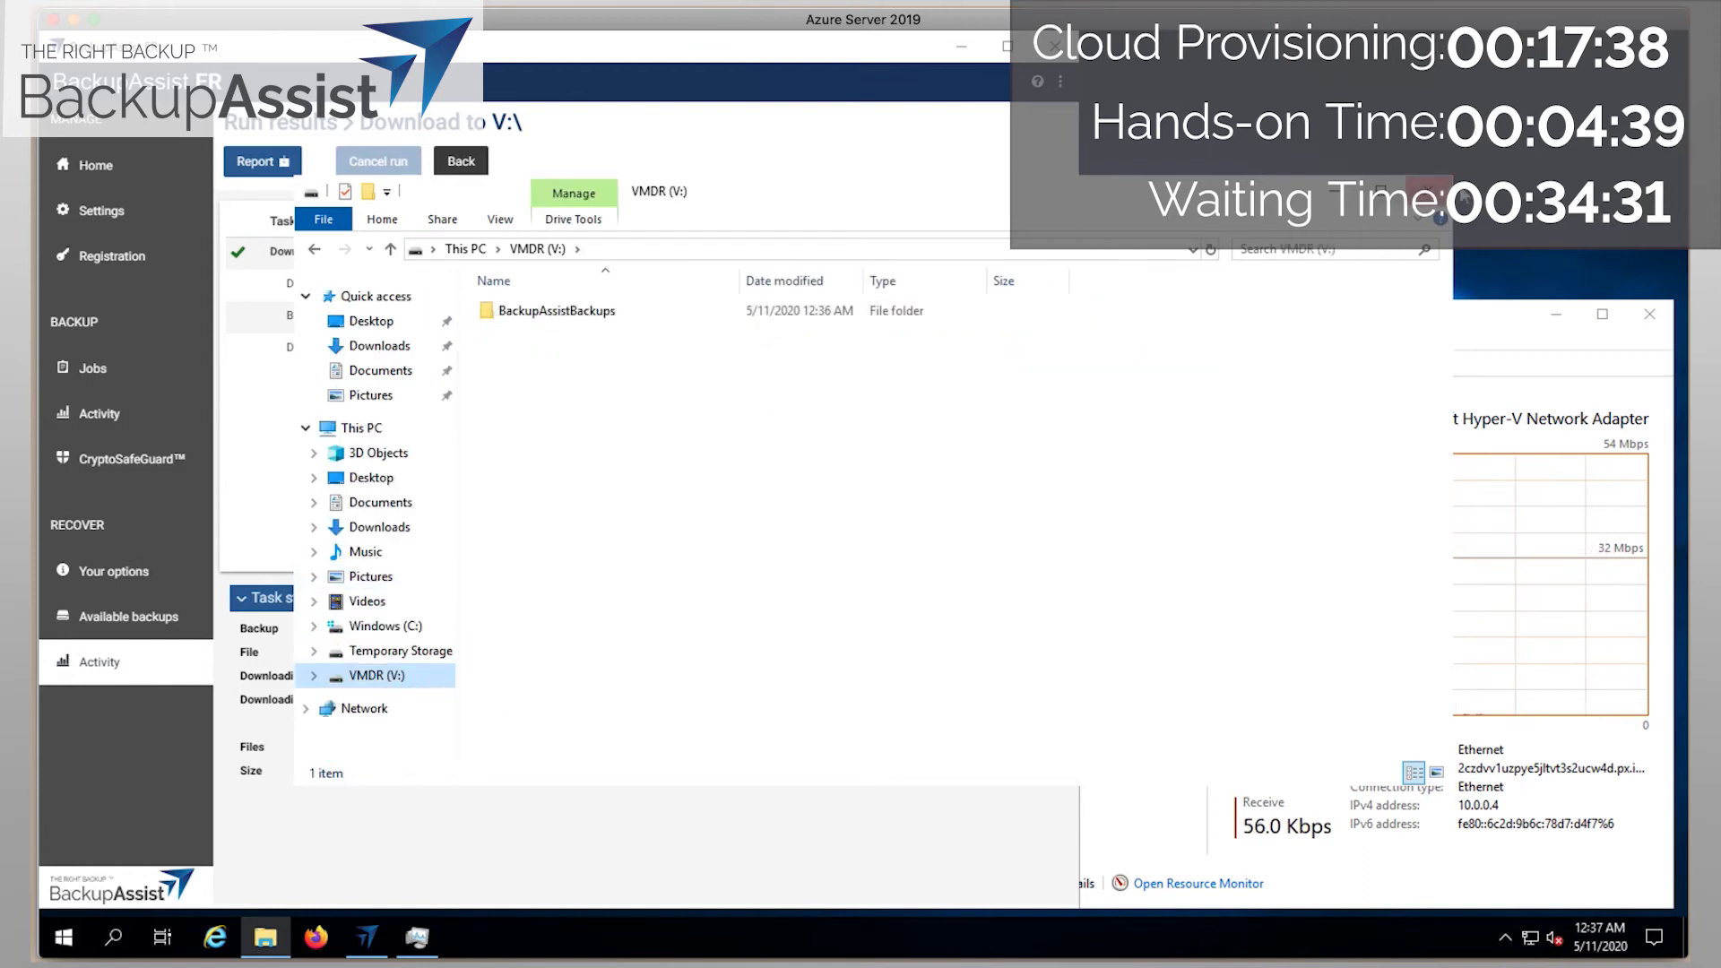
pyautogui.click(1429, 191)
pyautogui.click(1054, 45)
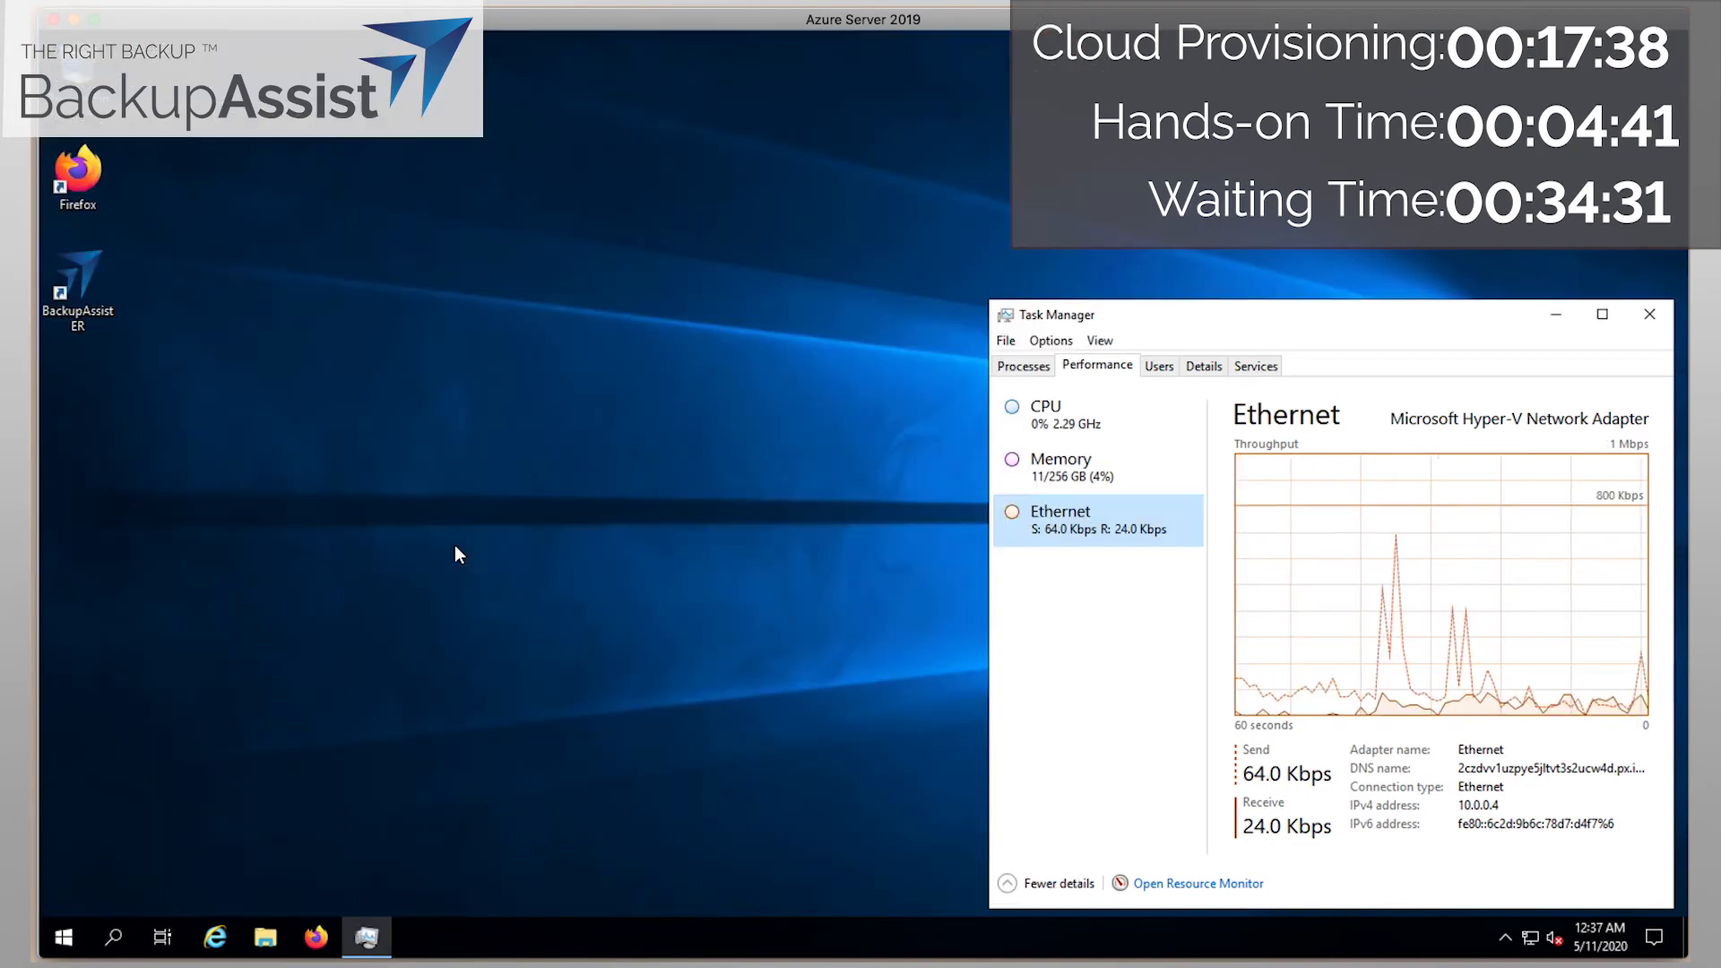
# Shut down the VMDR Host server from the Start menu's power options, confirming with Continue.
pyautogui.click(64, 932)
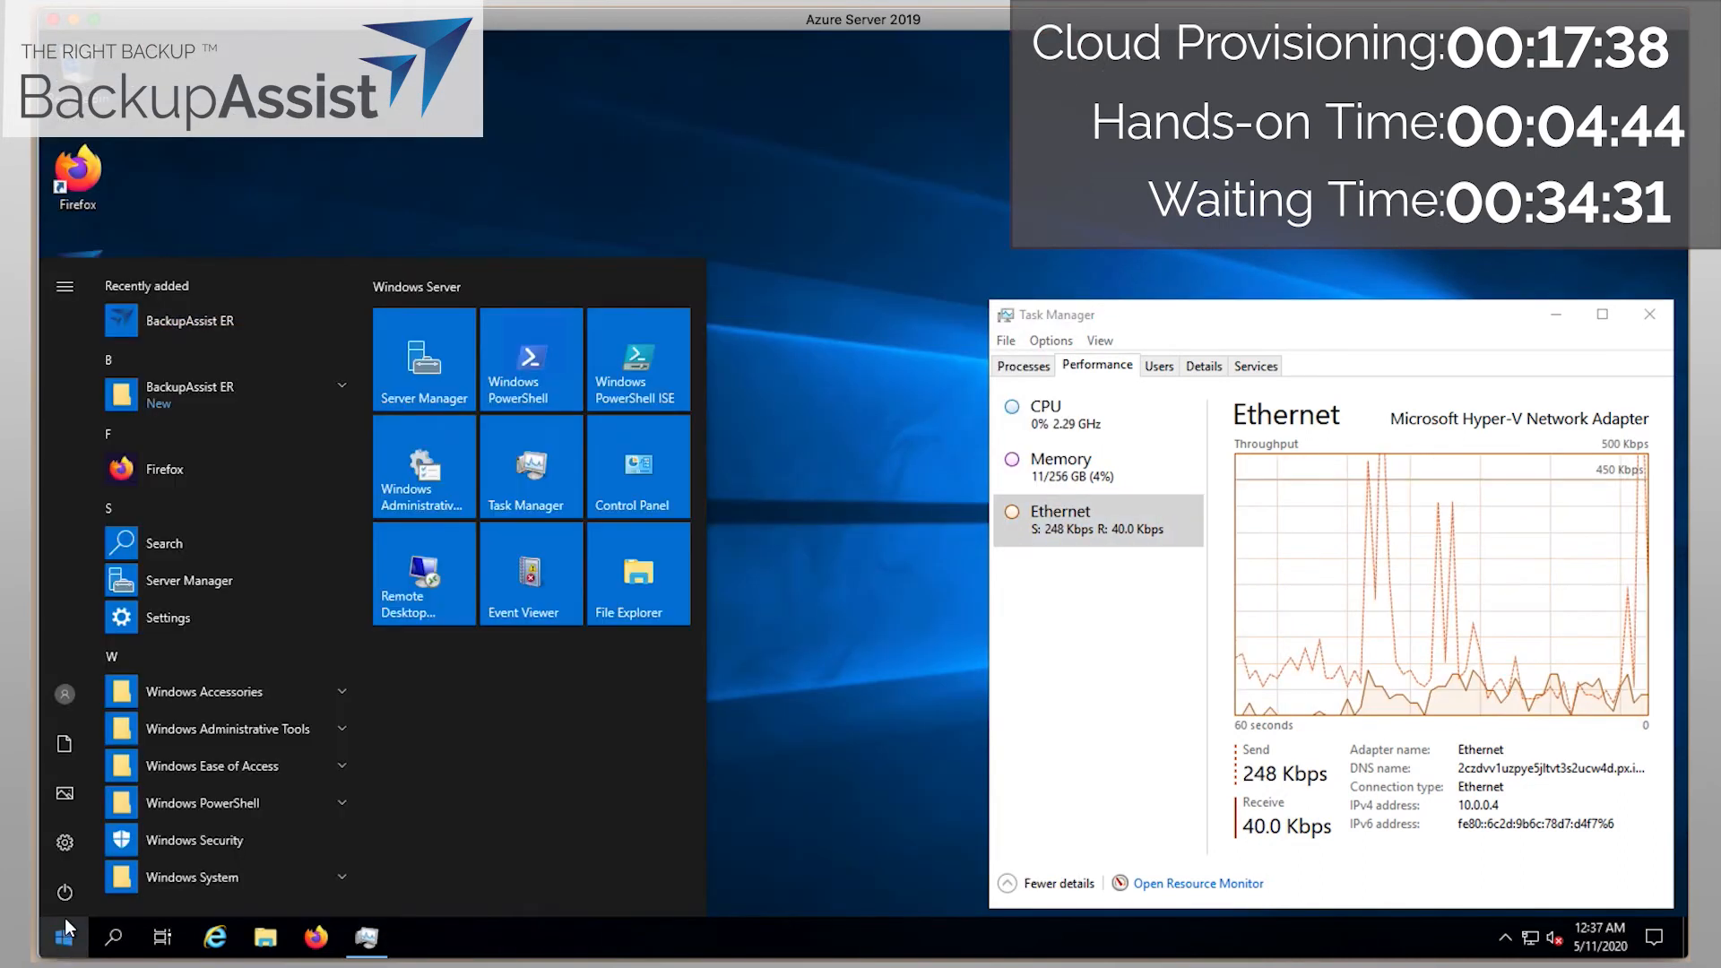
pyautogui.click(64, 893)
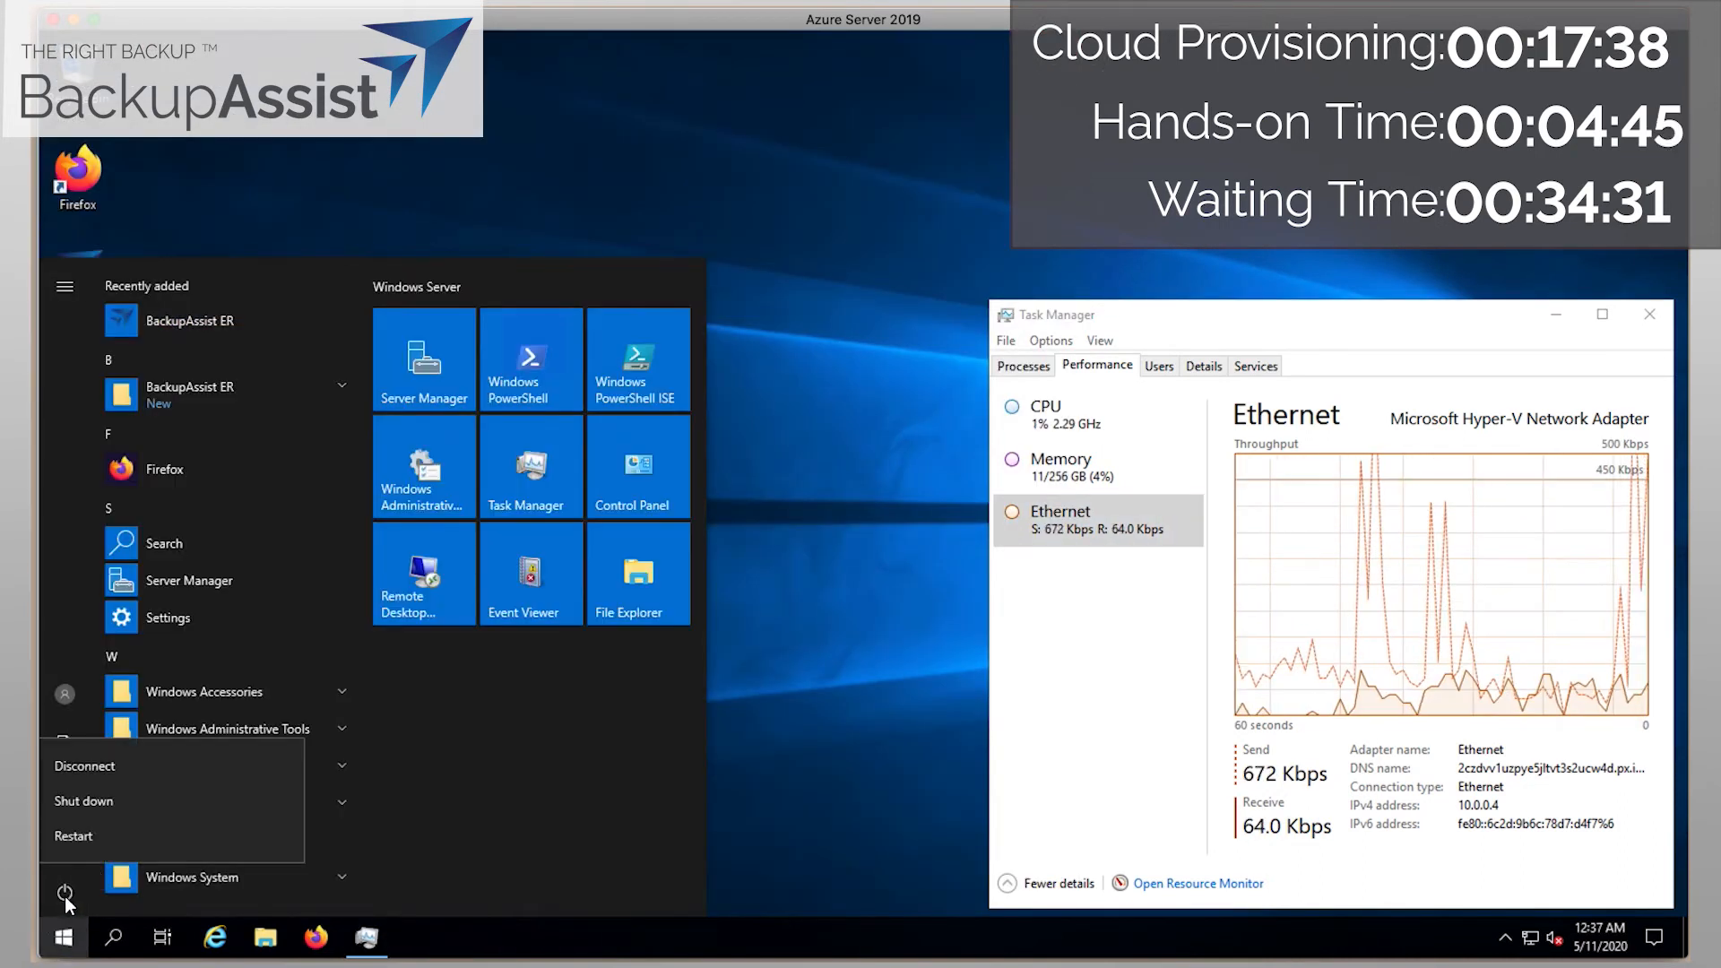
pyautogui.click(115, 808)
pyautogui.click(326, 831)
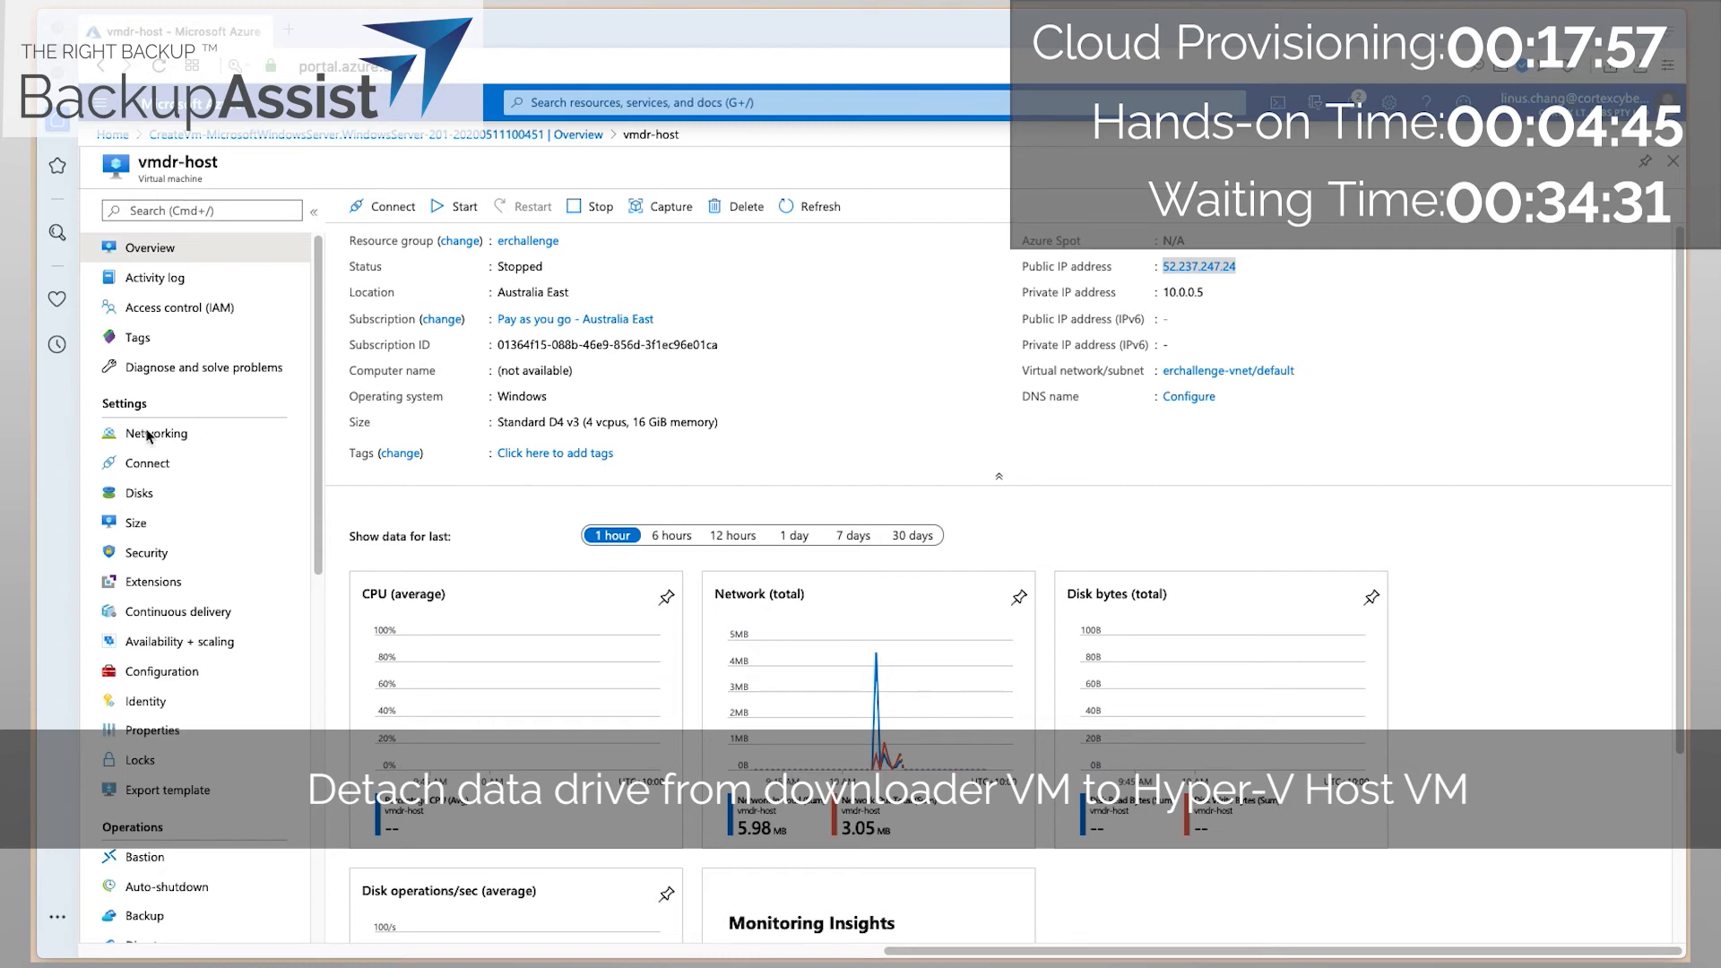
# List the virtual machines, adding the Pay as you go - Australia East subscription to the filter.
pyautogui.scroll(-2, 649, 544)
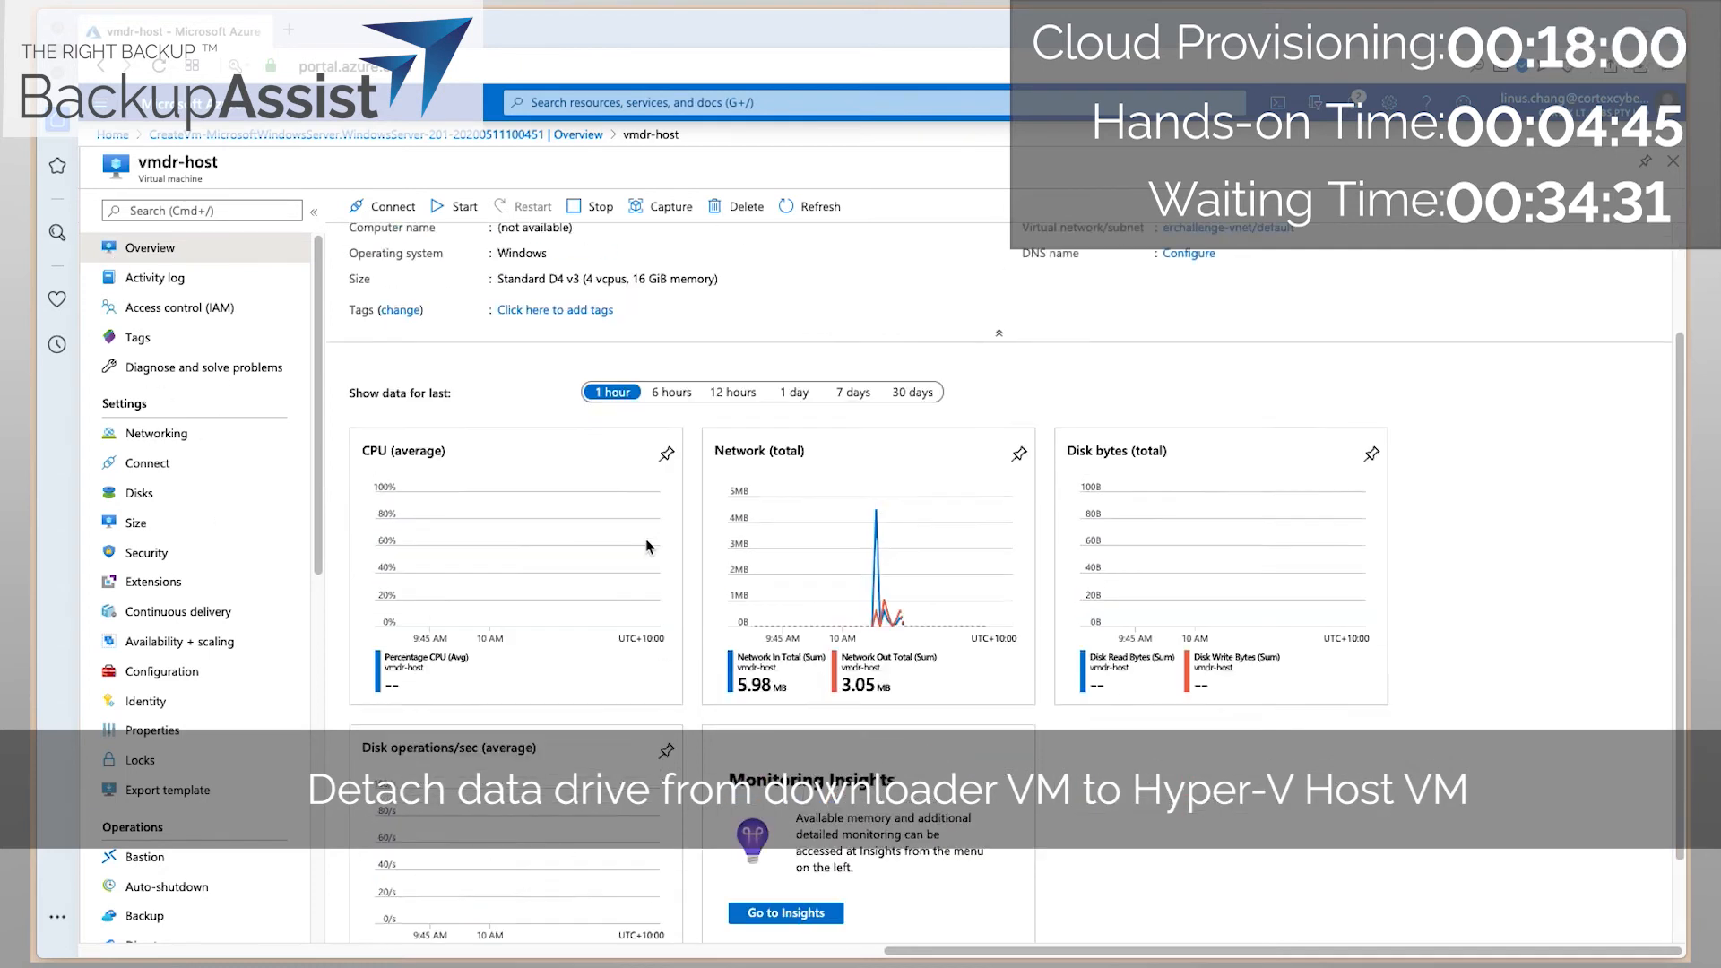
pyautogui.scroll(2, 648, 545)
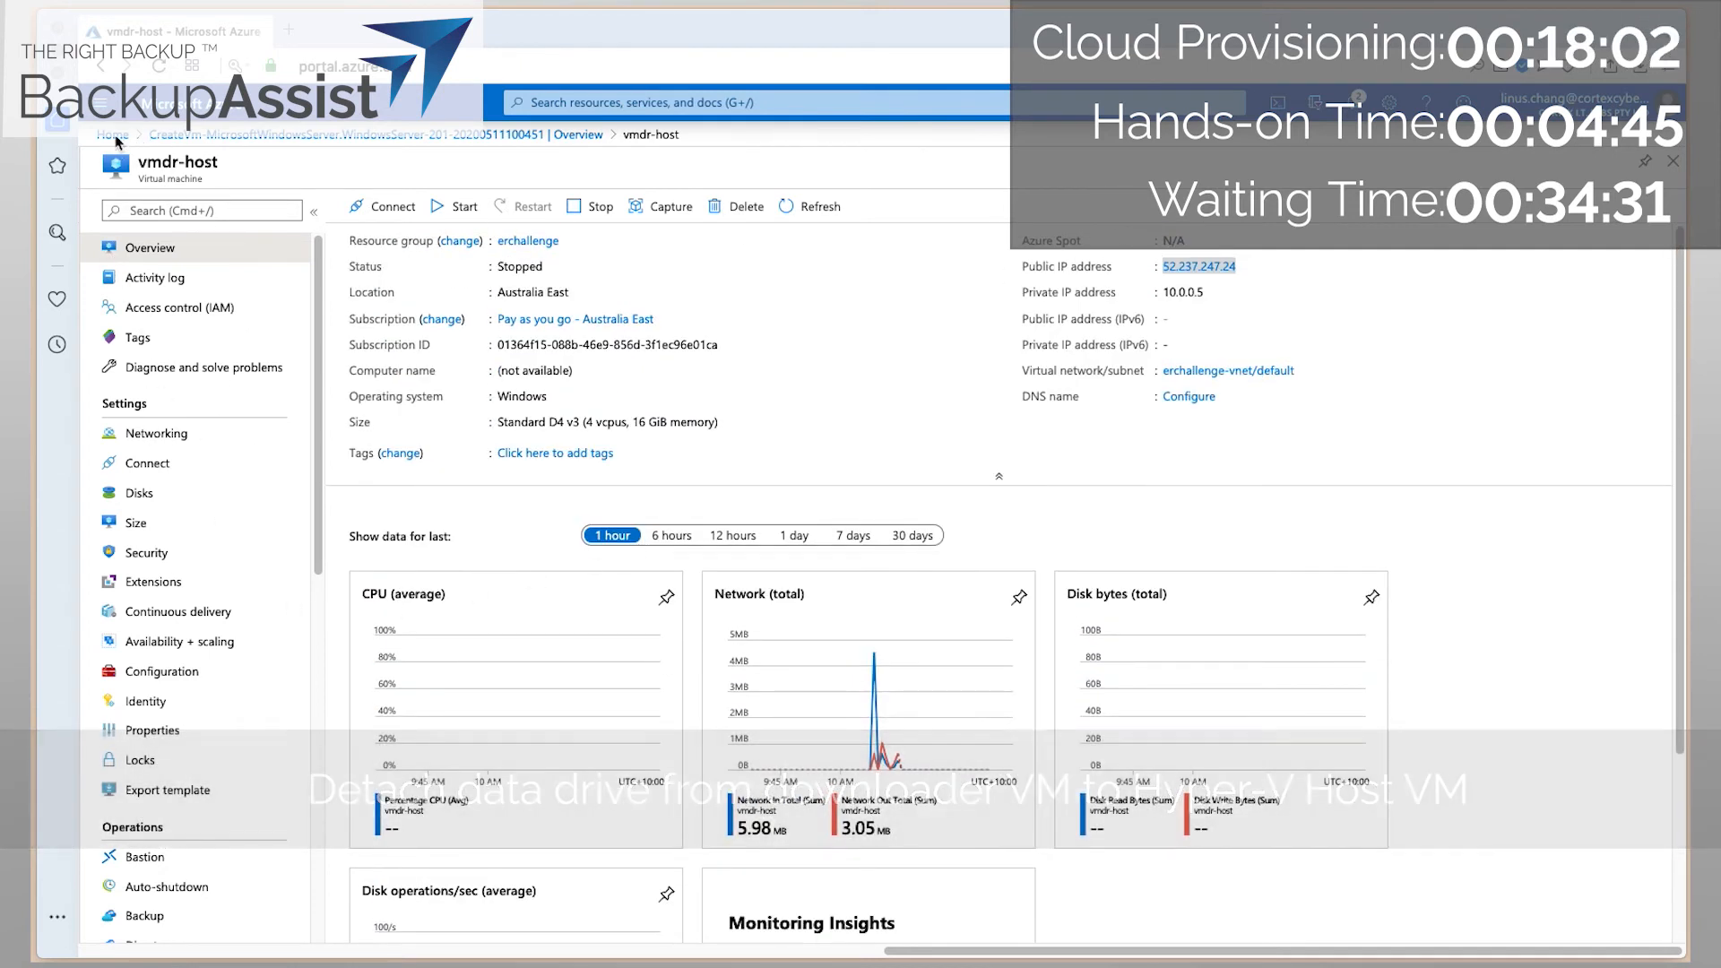
pyautogui.click(115, 136)
pyautogui.click(542, 239)
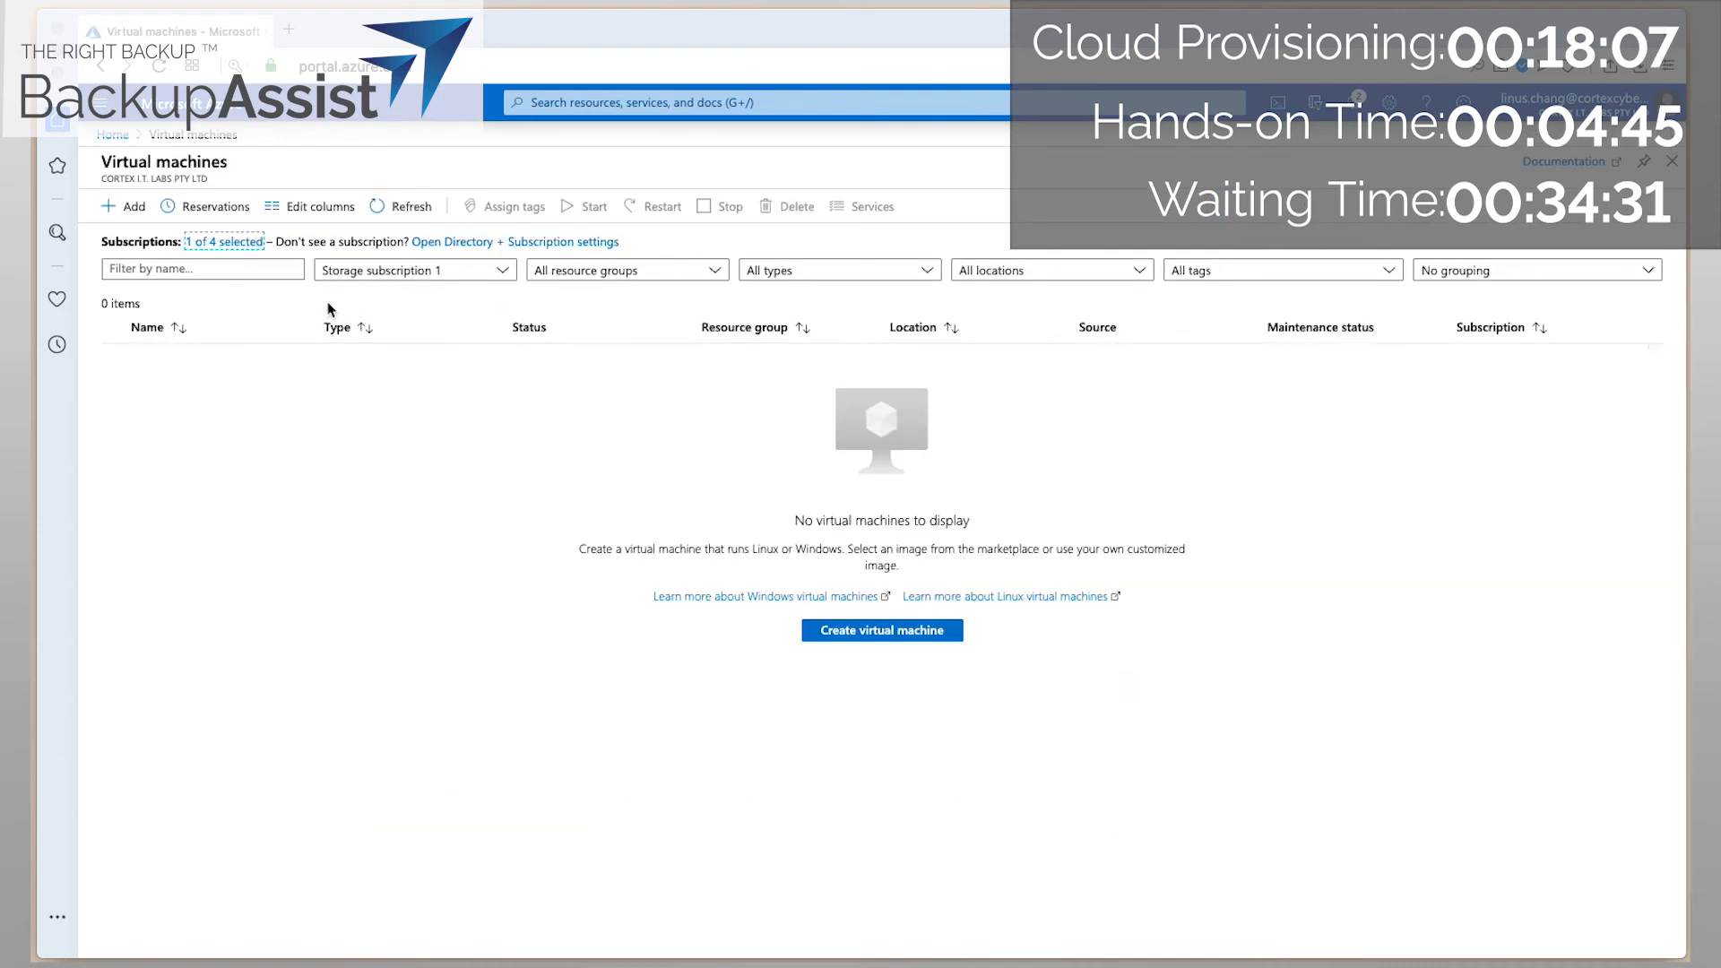
pyautogui.click(370, 272)
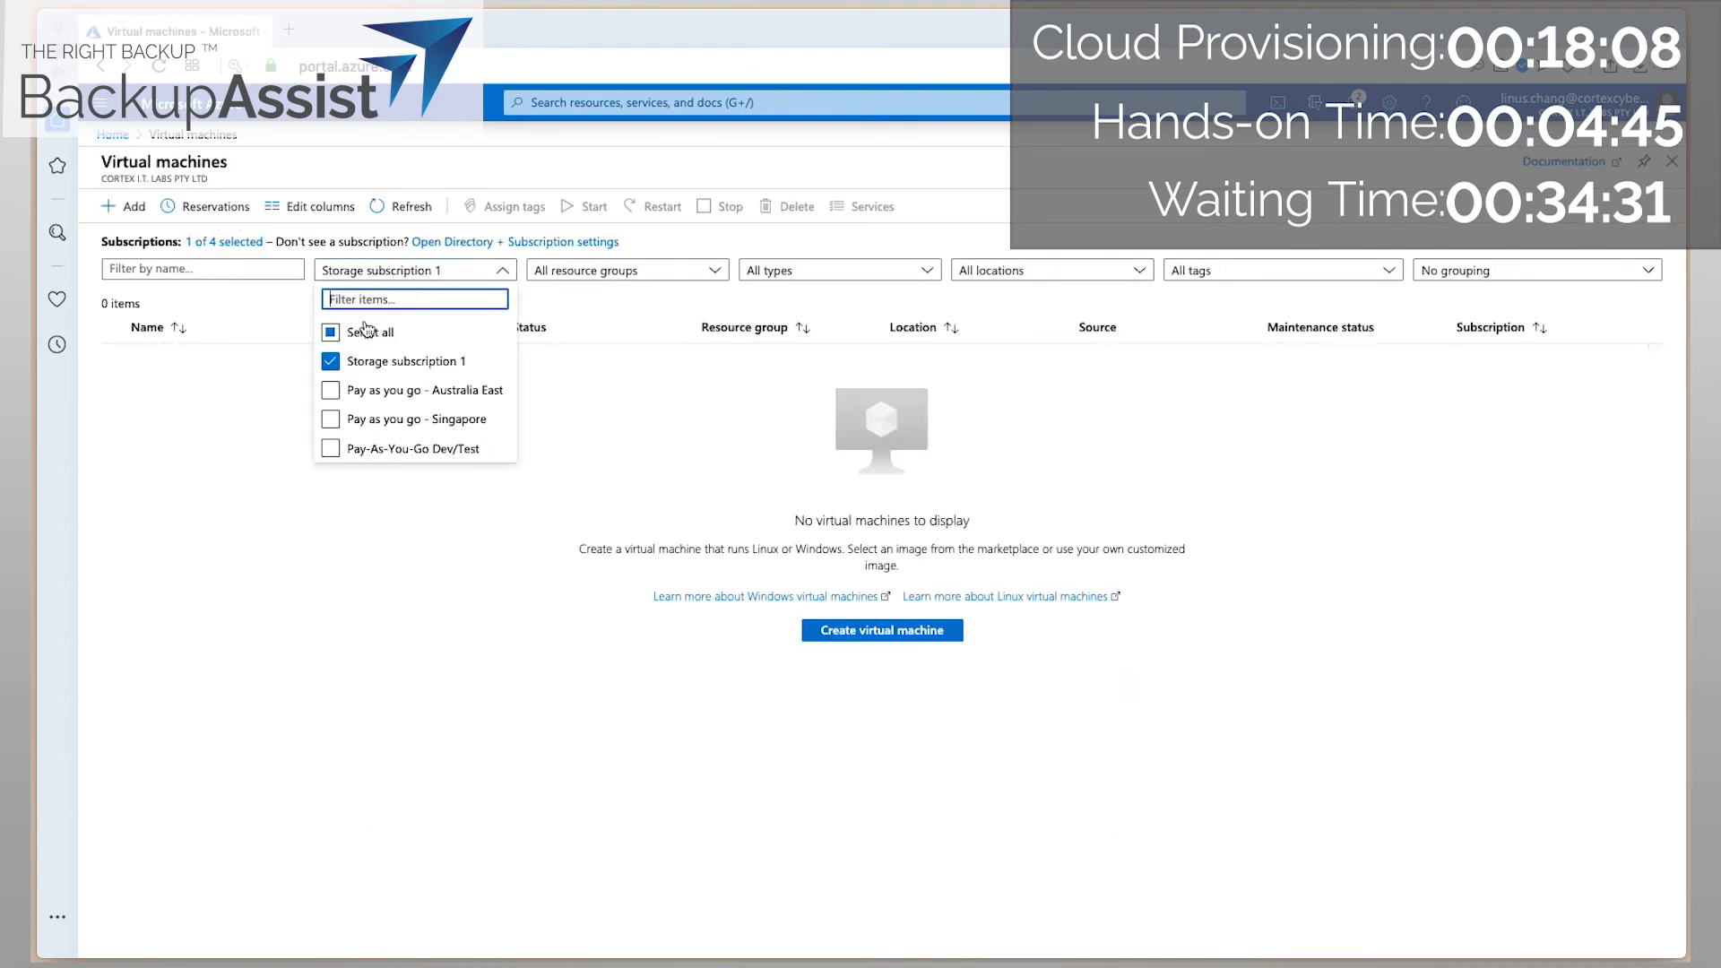
pyautogui.click(330, 391)
pyautogui.click(356, 560)
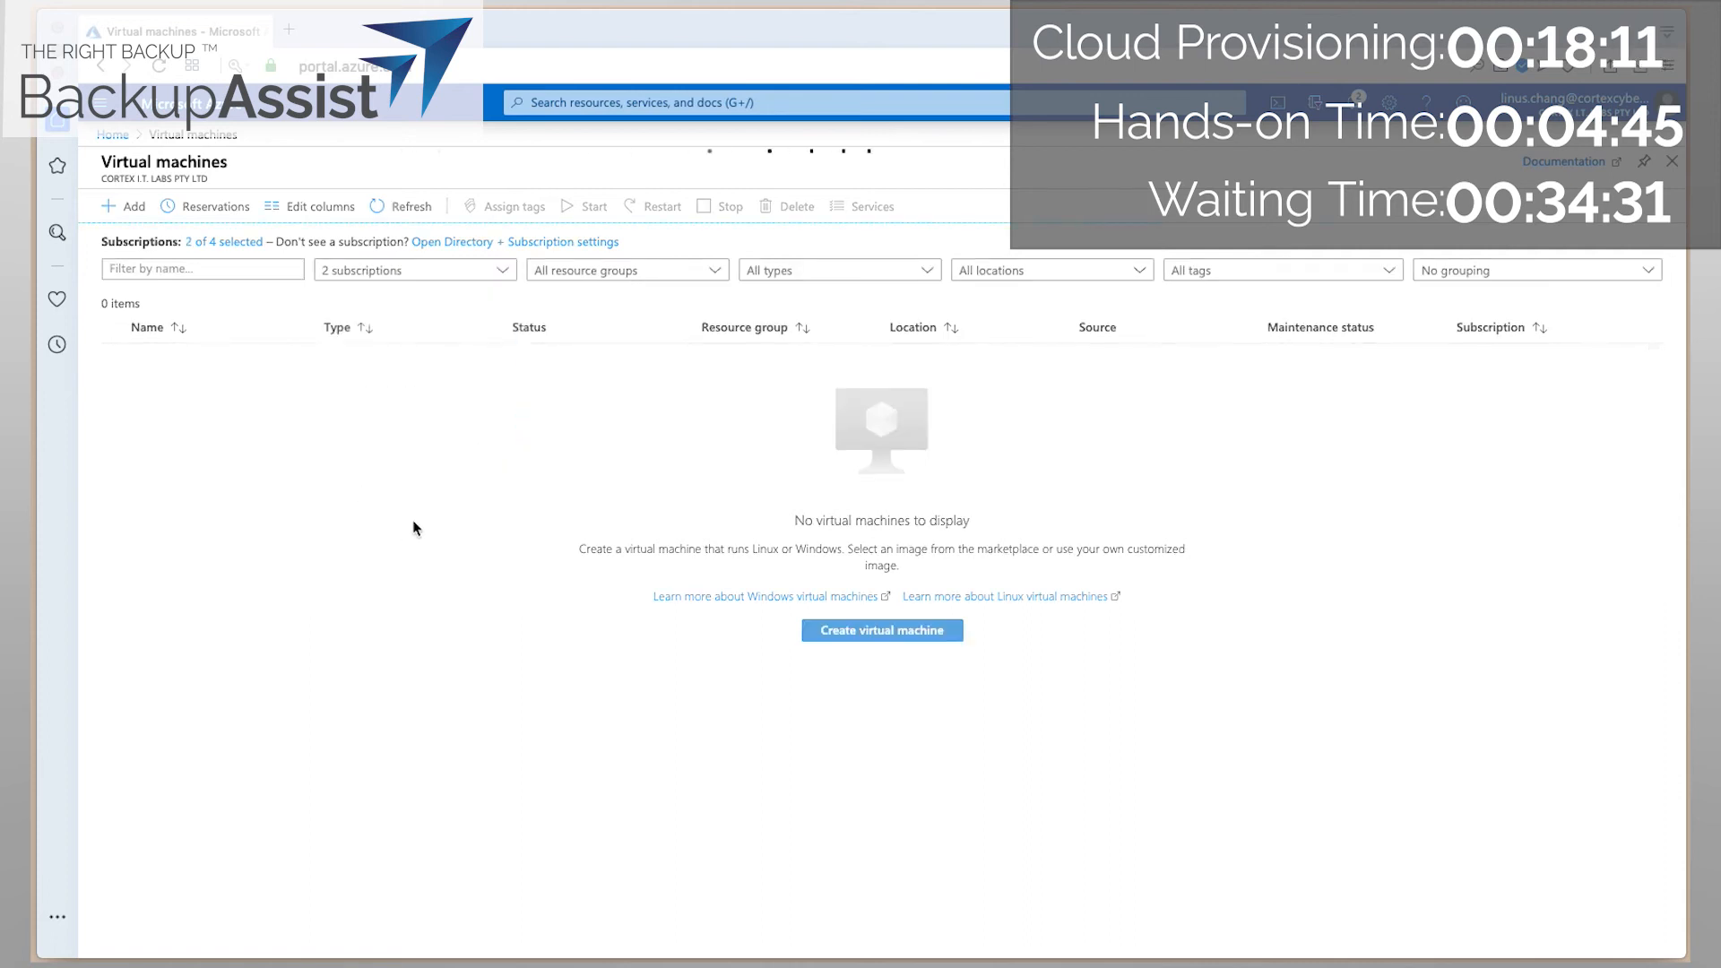
# Open vmdr-host in a new browser tab and view the vmdr-downloader virtual machine.
pyautogui.rightClick(199, 361)
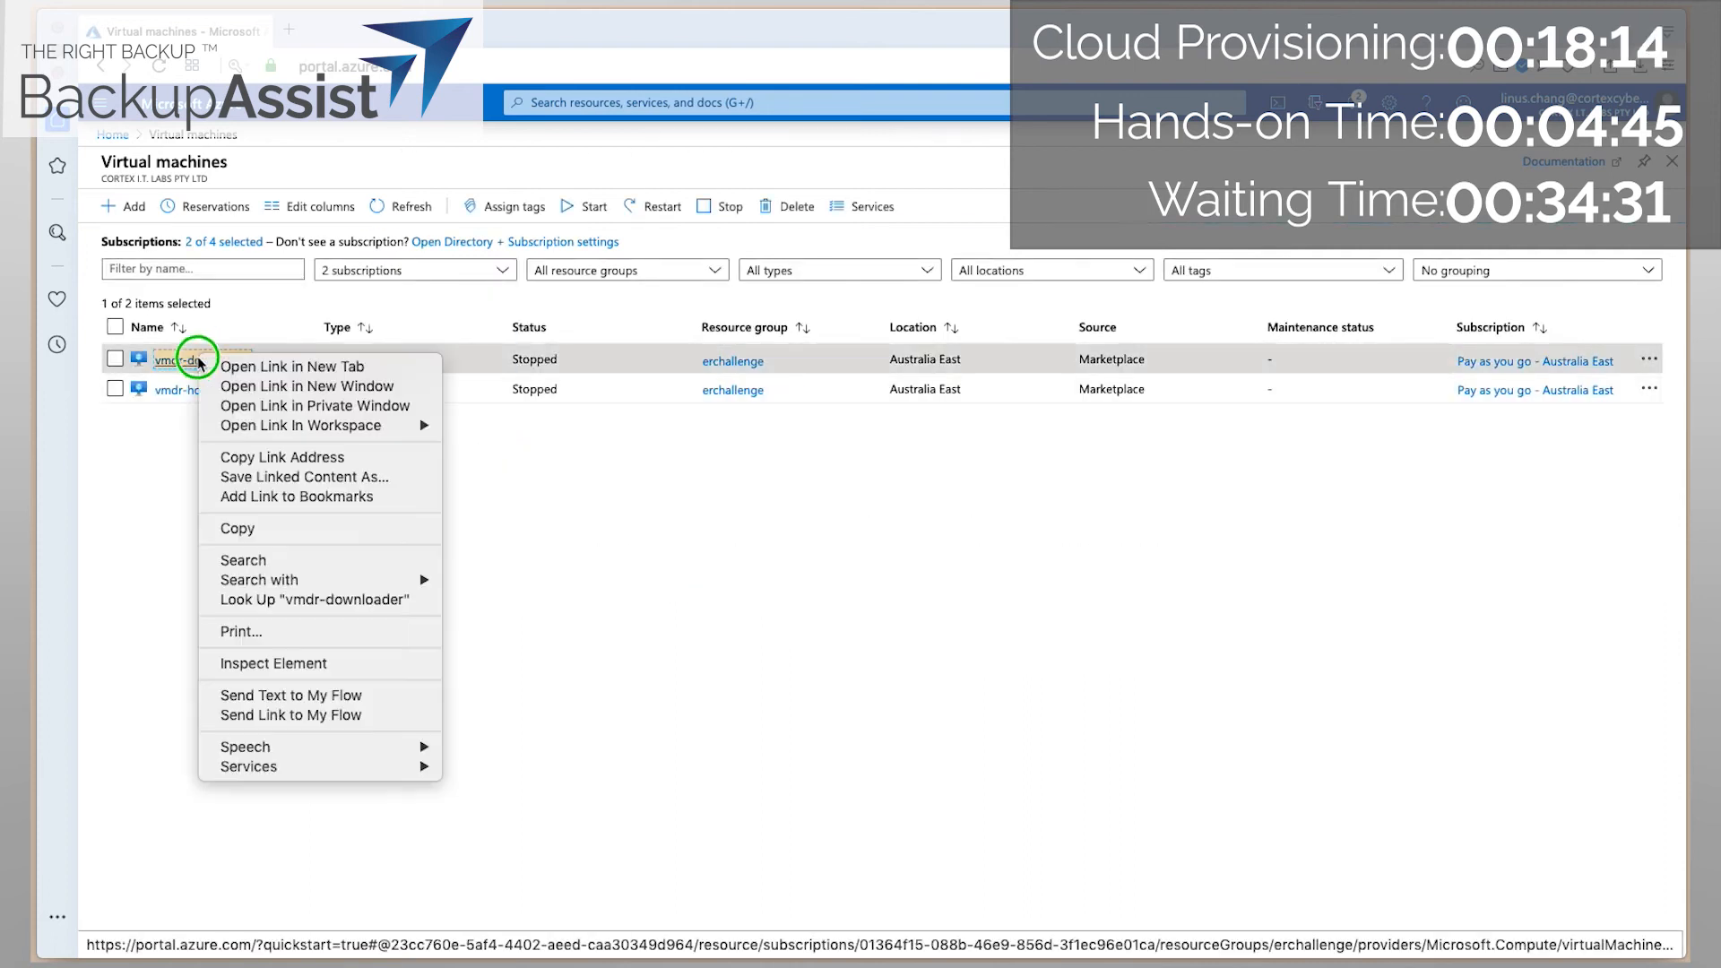
pyautogui.press('Escape')
pyautogui.rightClick(199, 390)
pyautogui.click(215, 399)
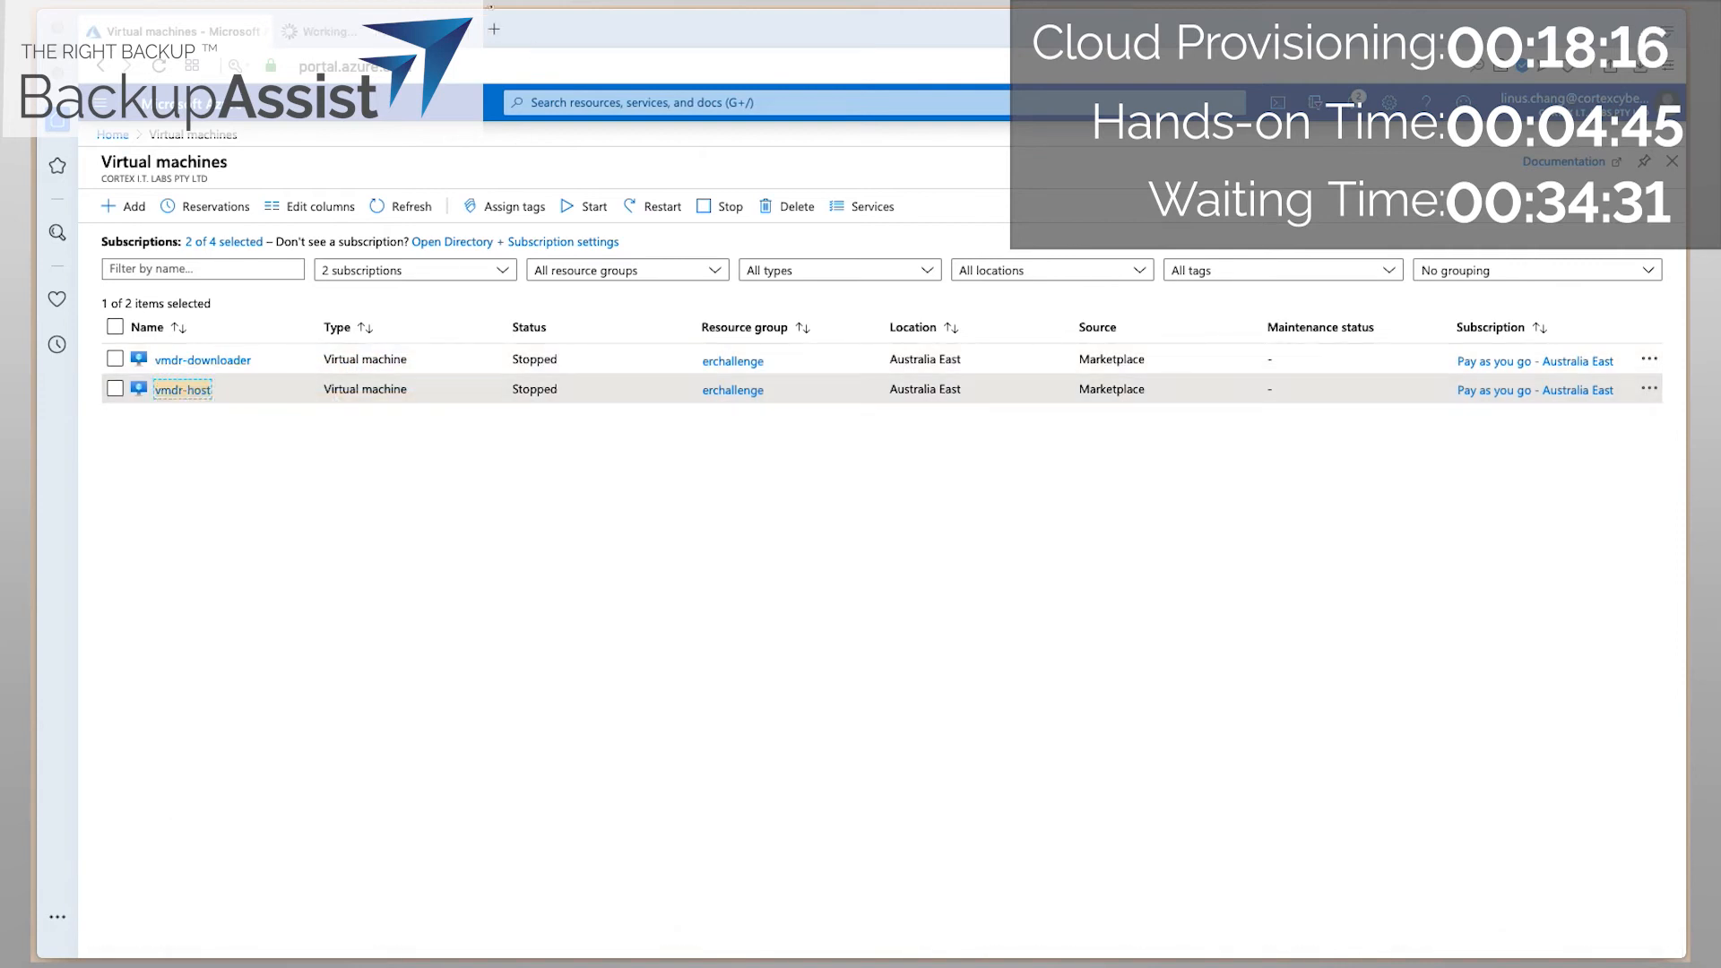
pyautogui.click(362, 34)
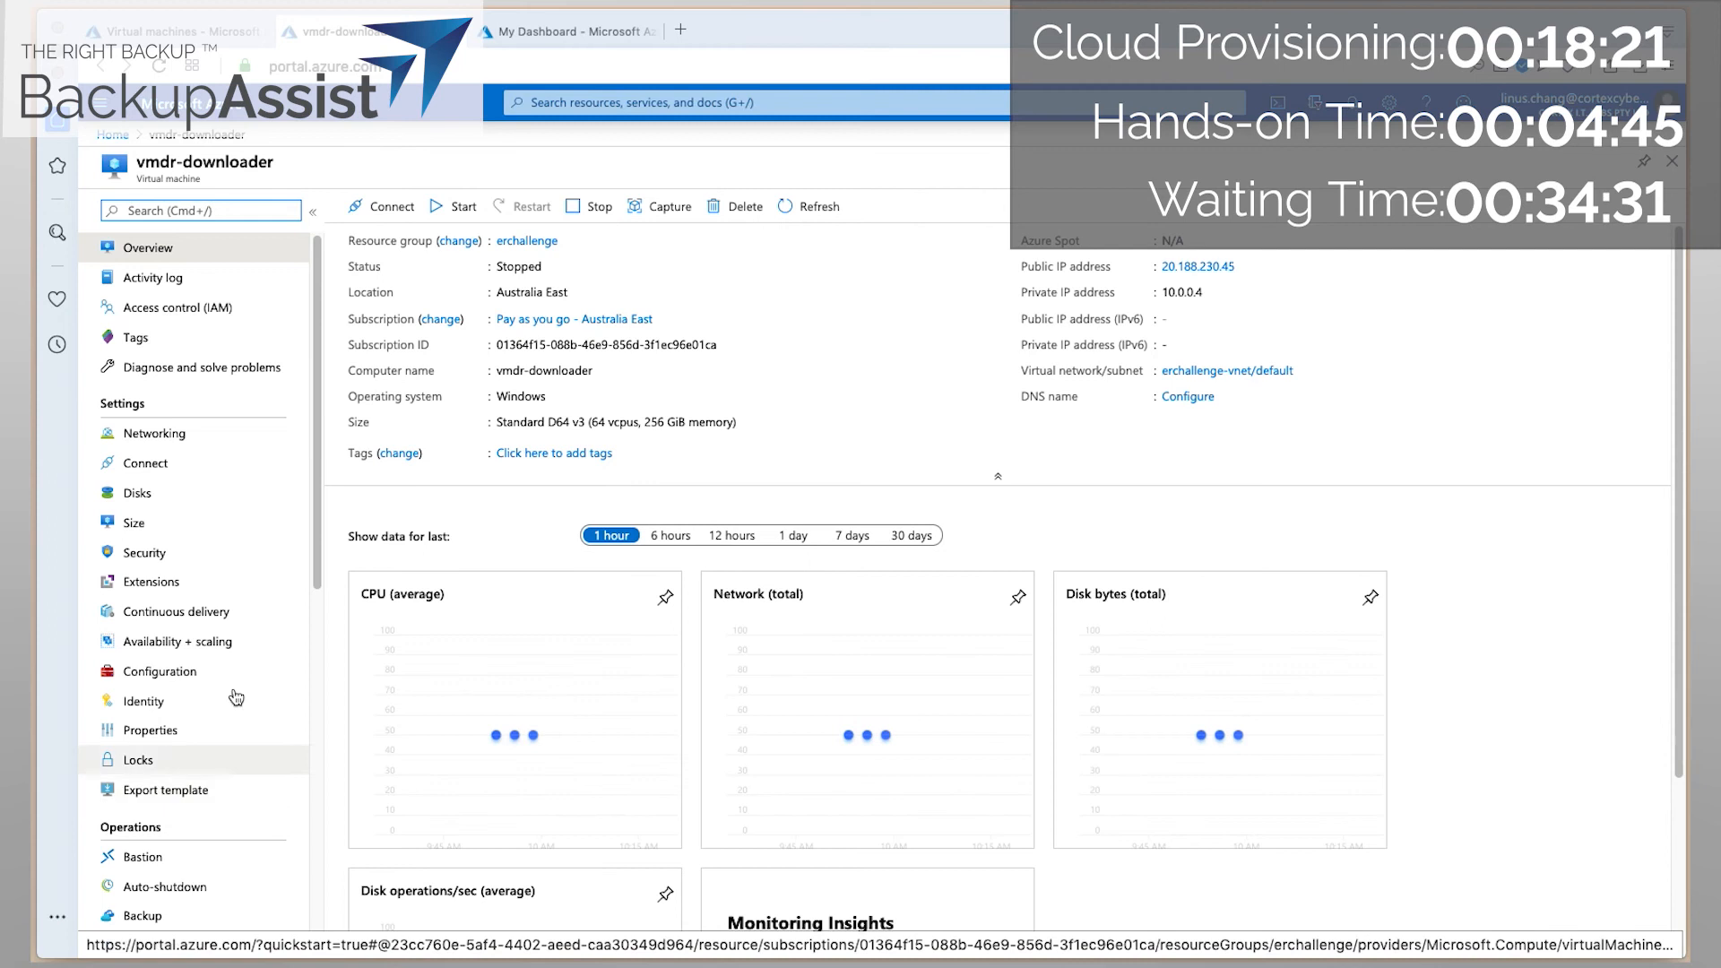
# Check vmdr-downloader's attached vmdr-downloader_DataDisk_0 on its Disks page, then return to Overview.
pyautogui.click(185, 496)
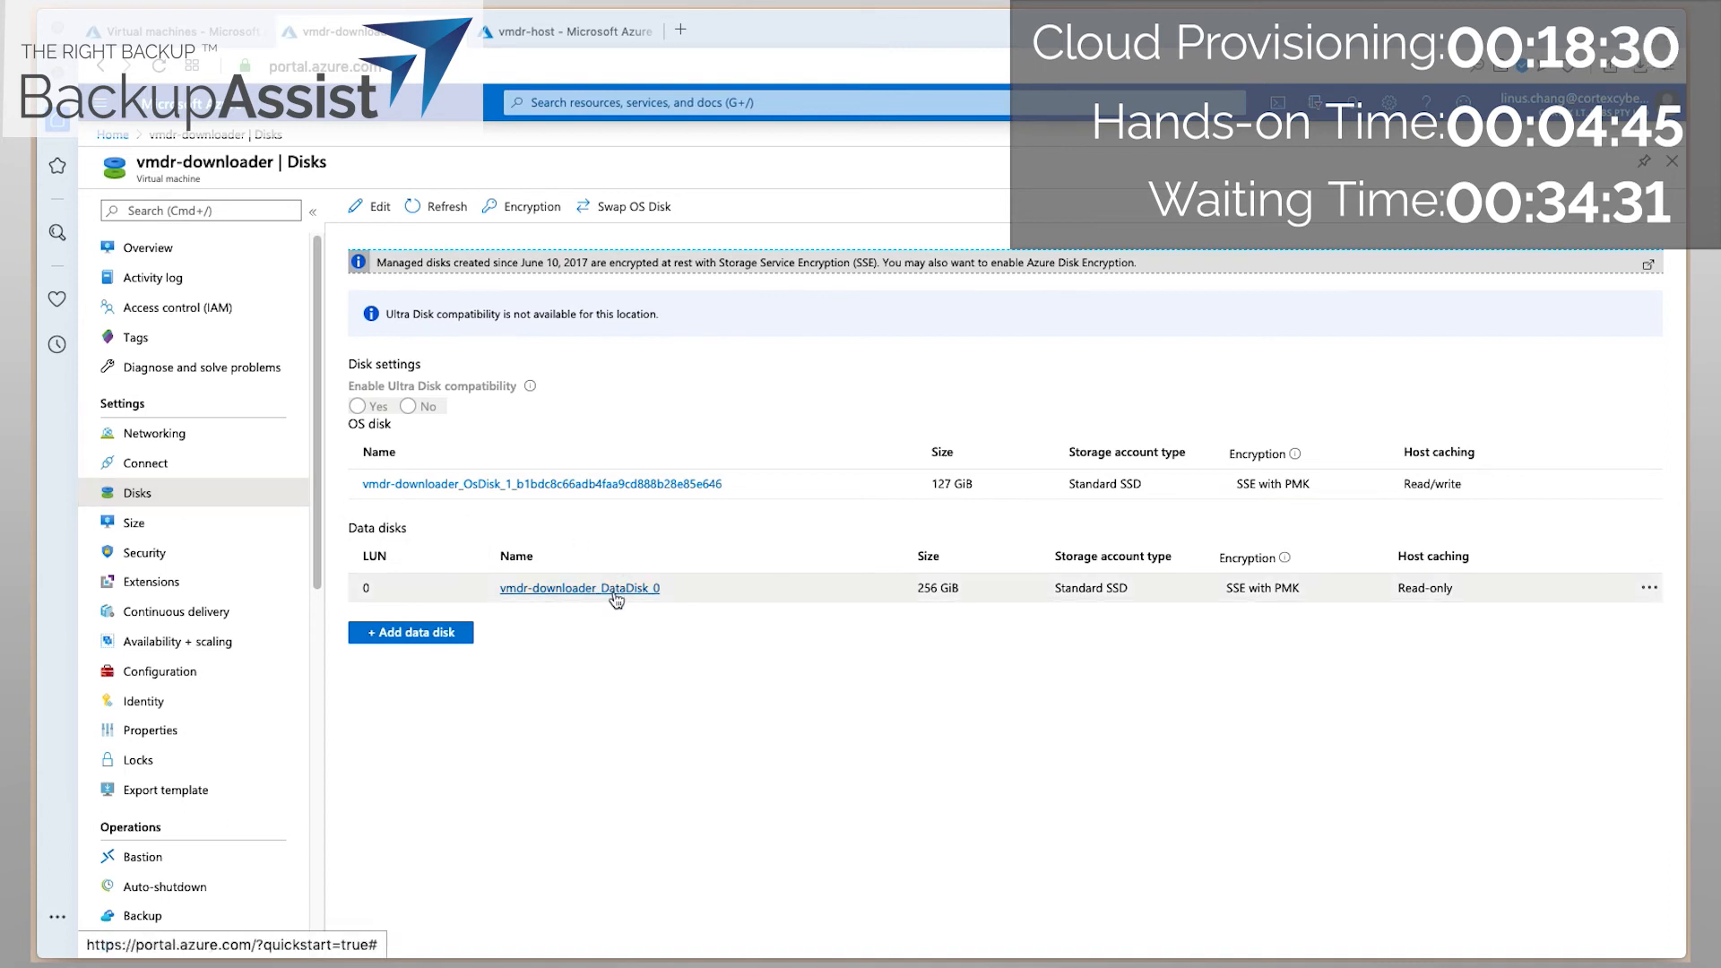
pyautogui.click(1650, 589)
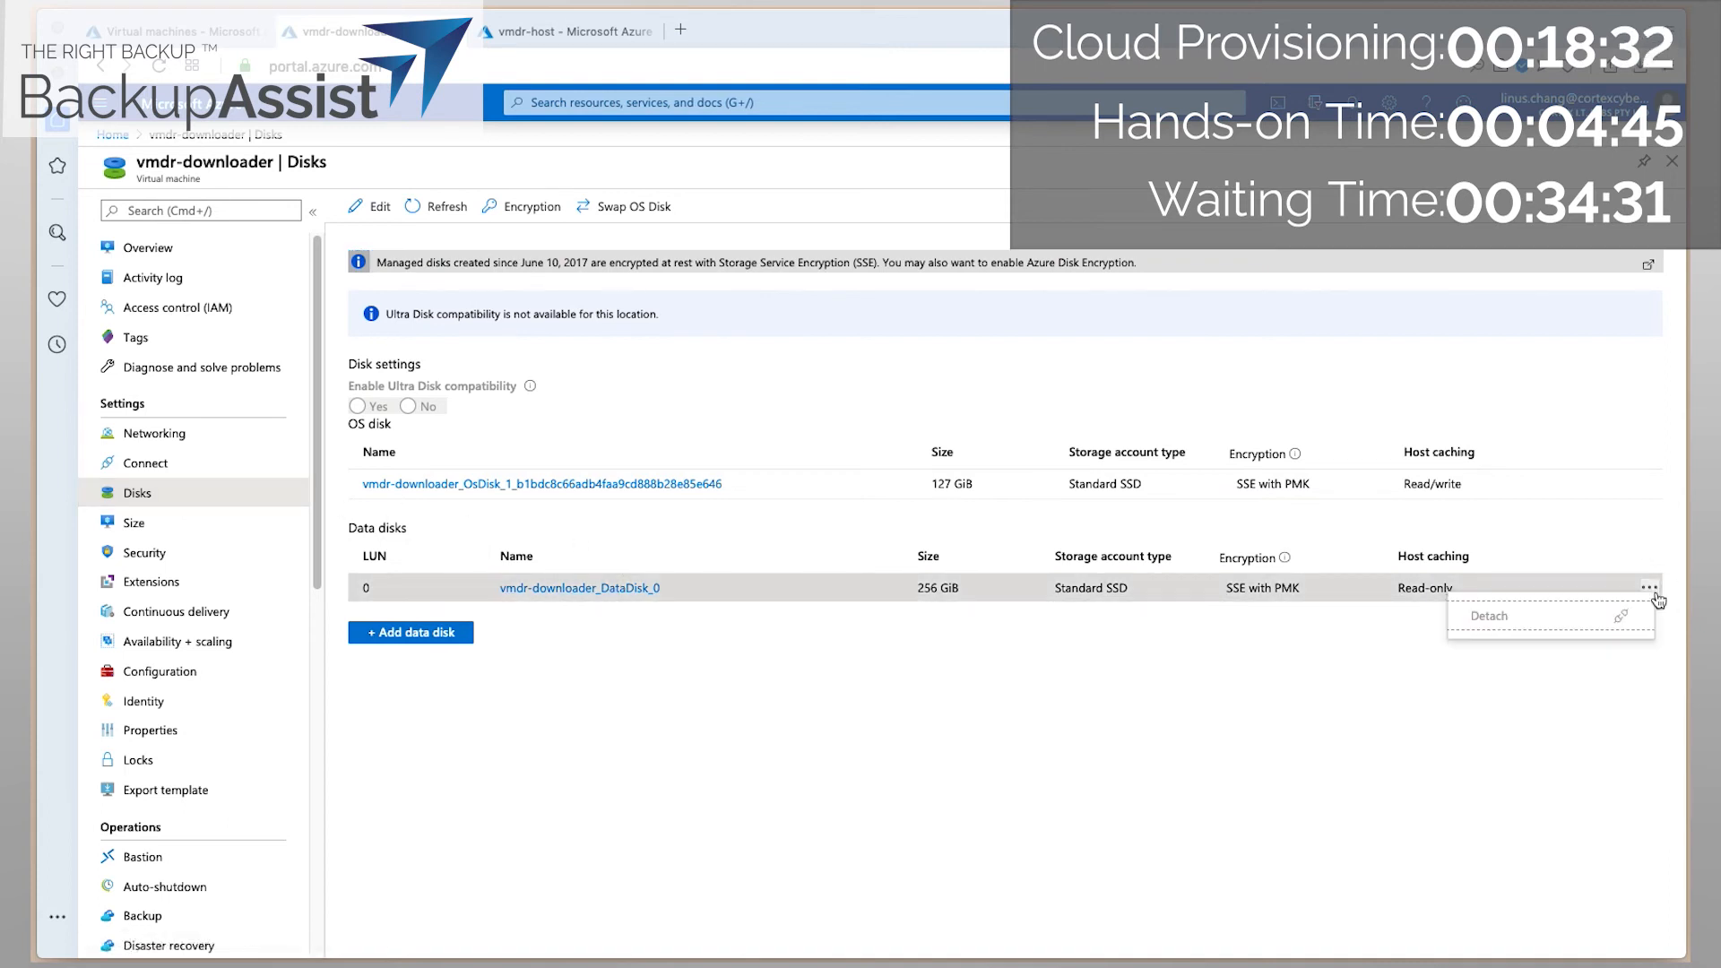
pyautogui.click(1137, 677)
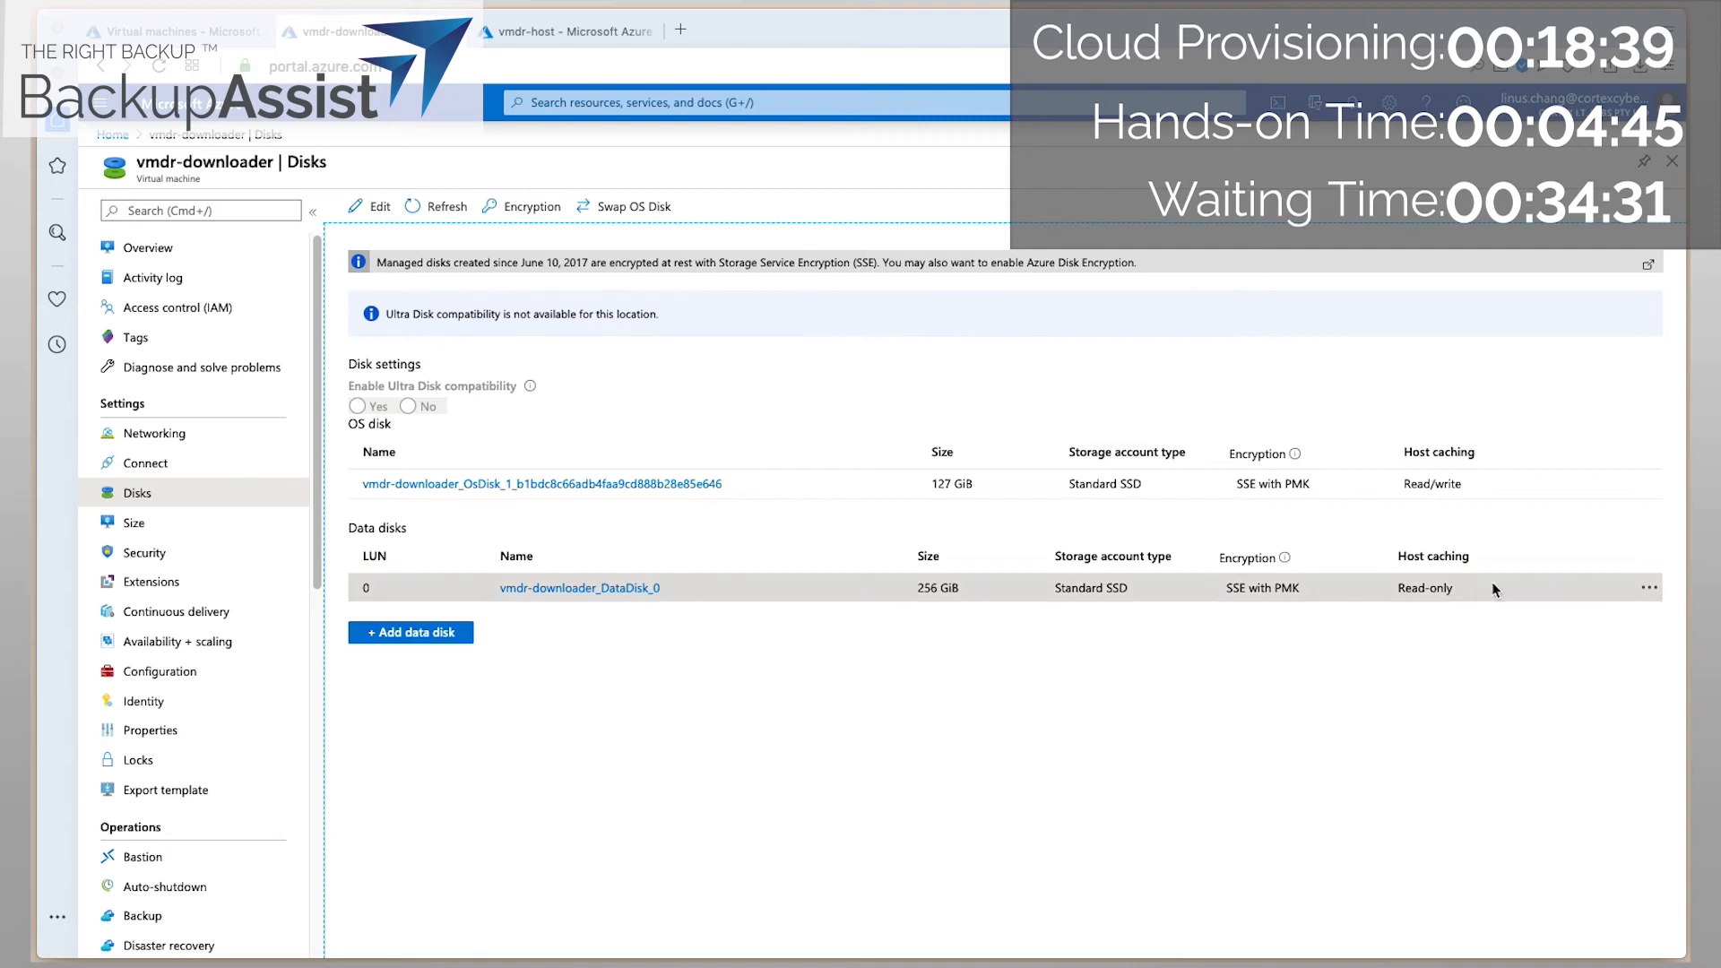
pyautogui.click(1648, 588)
pyautogui.click(1252, 677)
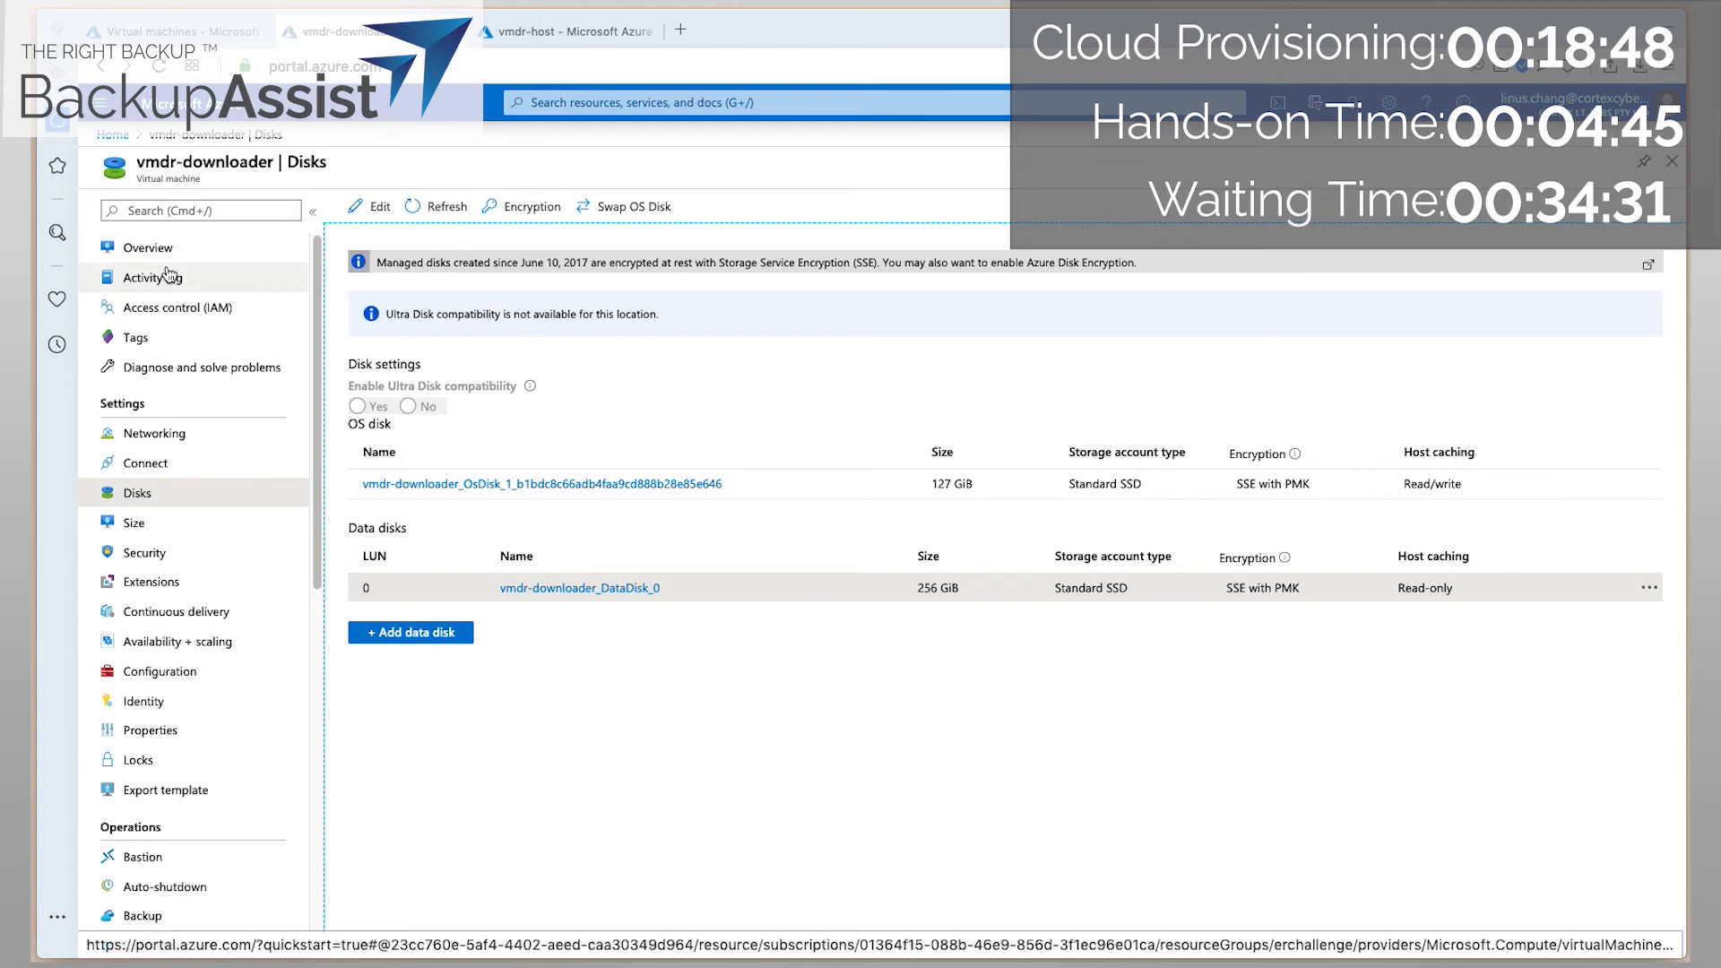
pyautogui.click(121, 247)
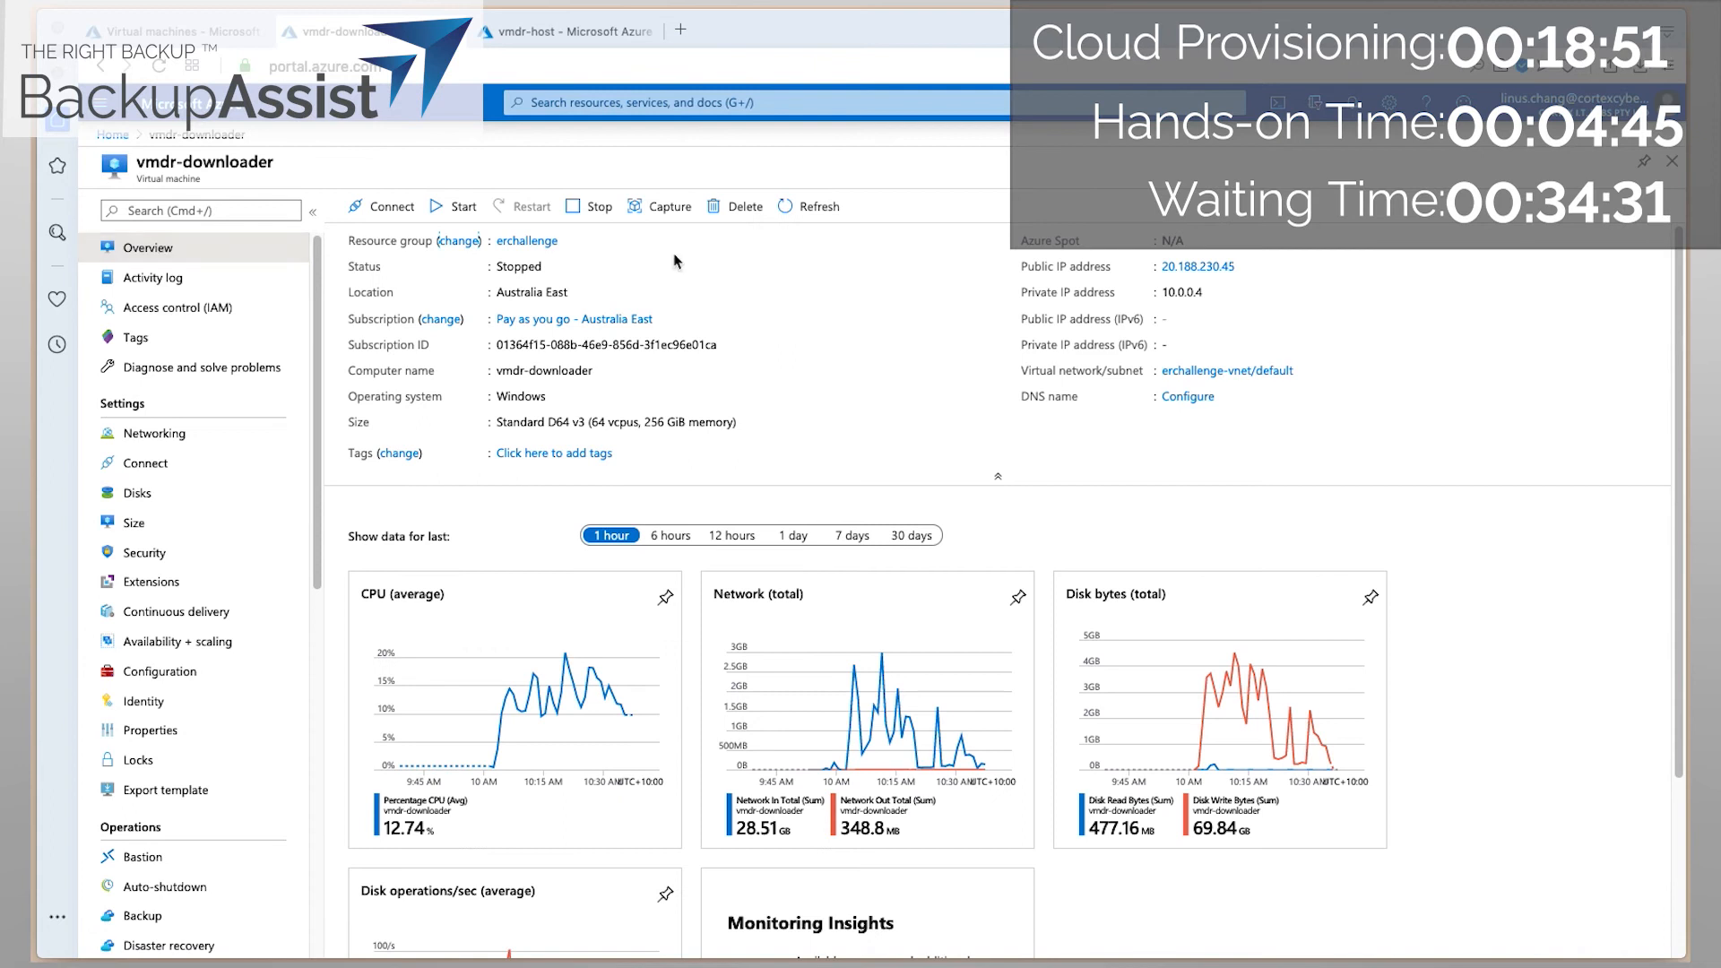
# Delete the vmdr-downloader virtual machine from its Overview, confirming with Yes.
pyautogui.click(744, 210)
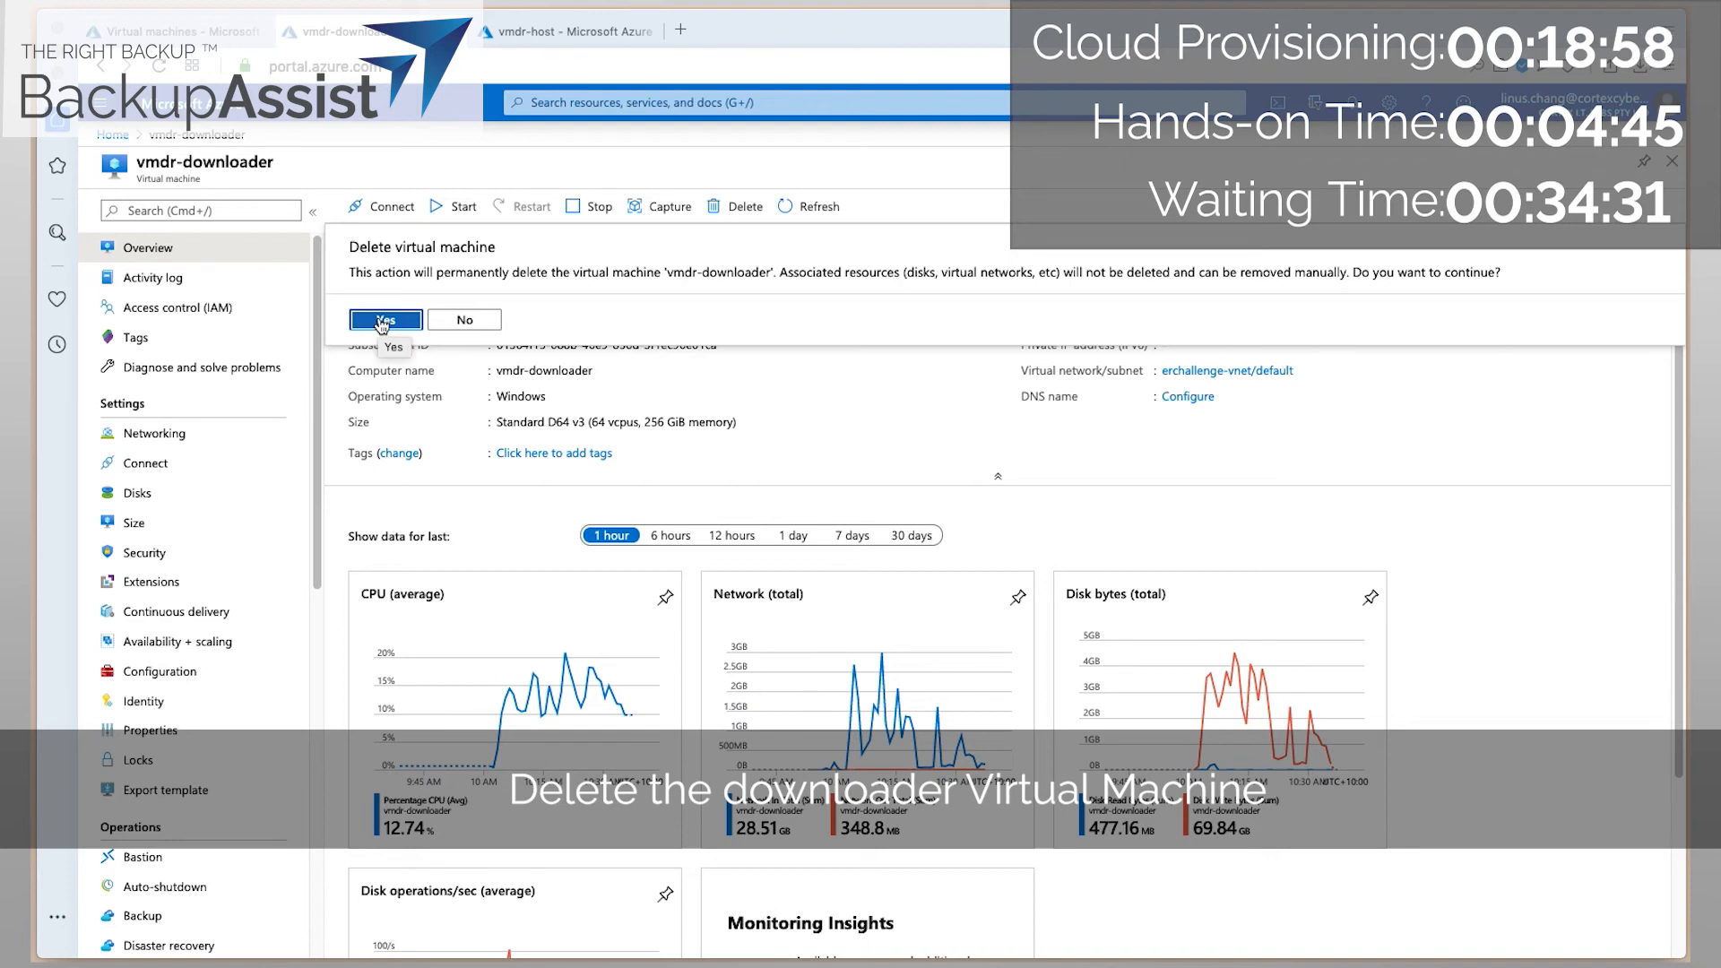
pyautogui.click(381, 320)
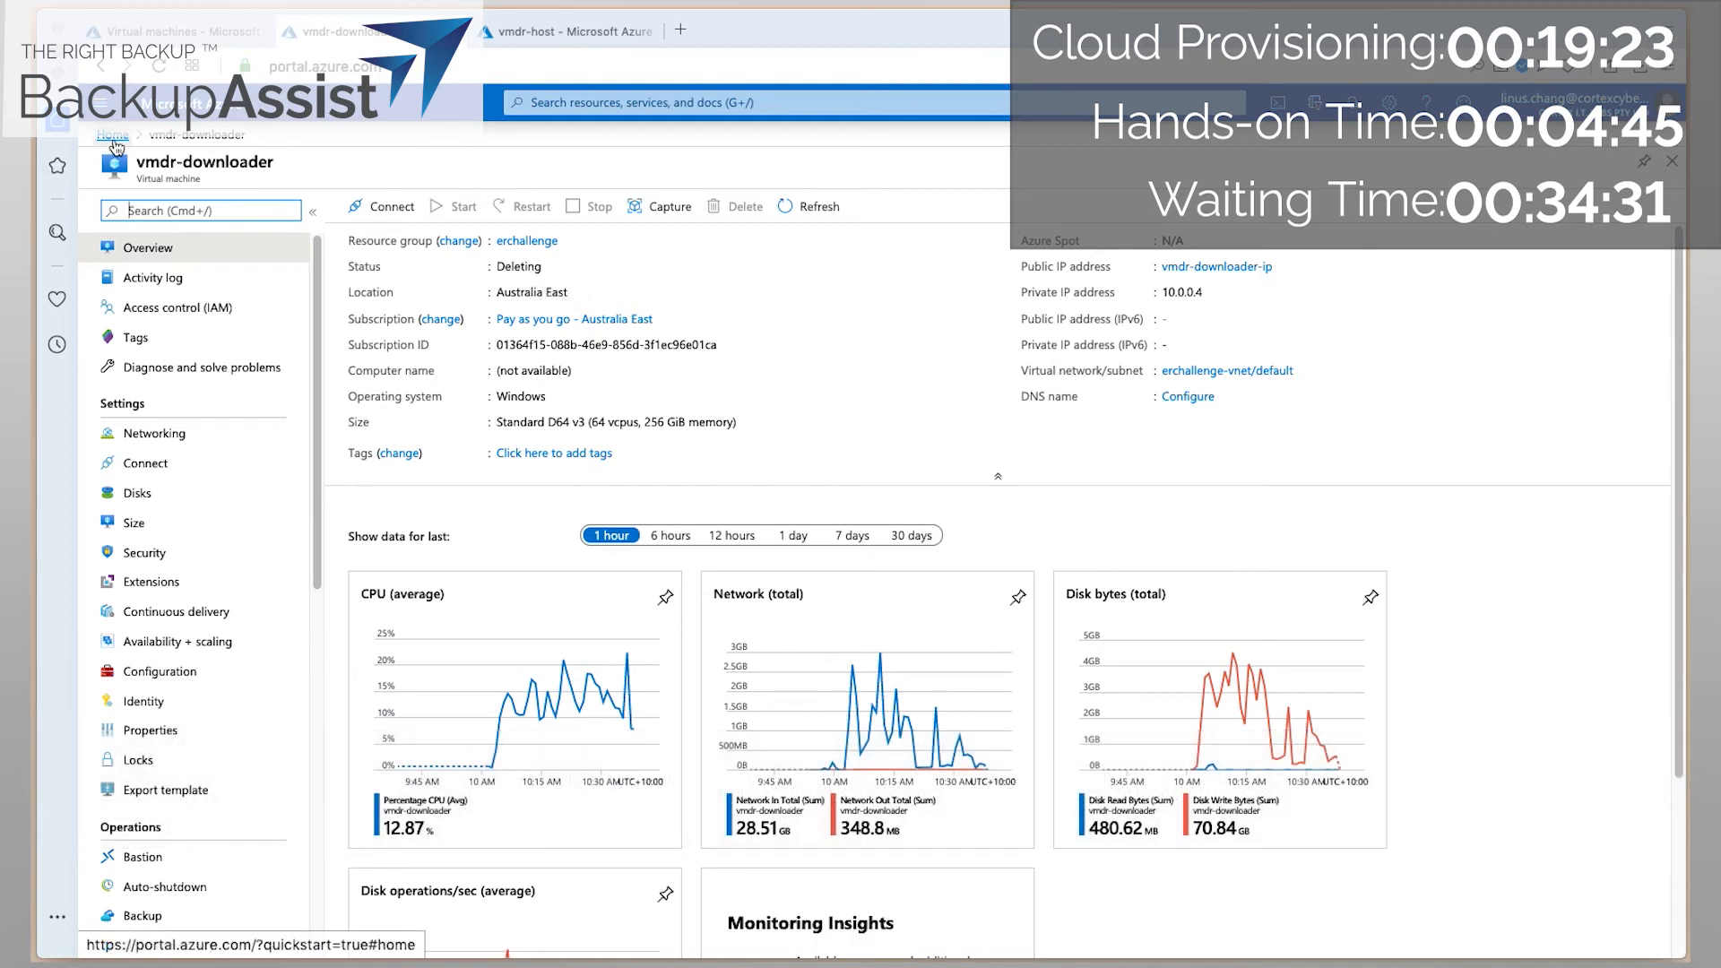
# Reload the portal and try adding a data disk on vmdr-host's Disks page, finding the disk list empty.
pyautogui.click(161, 67)
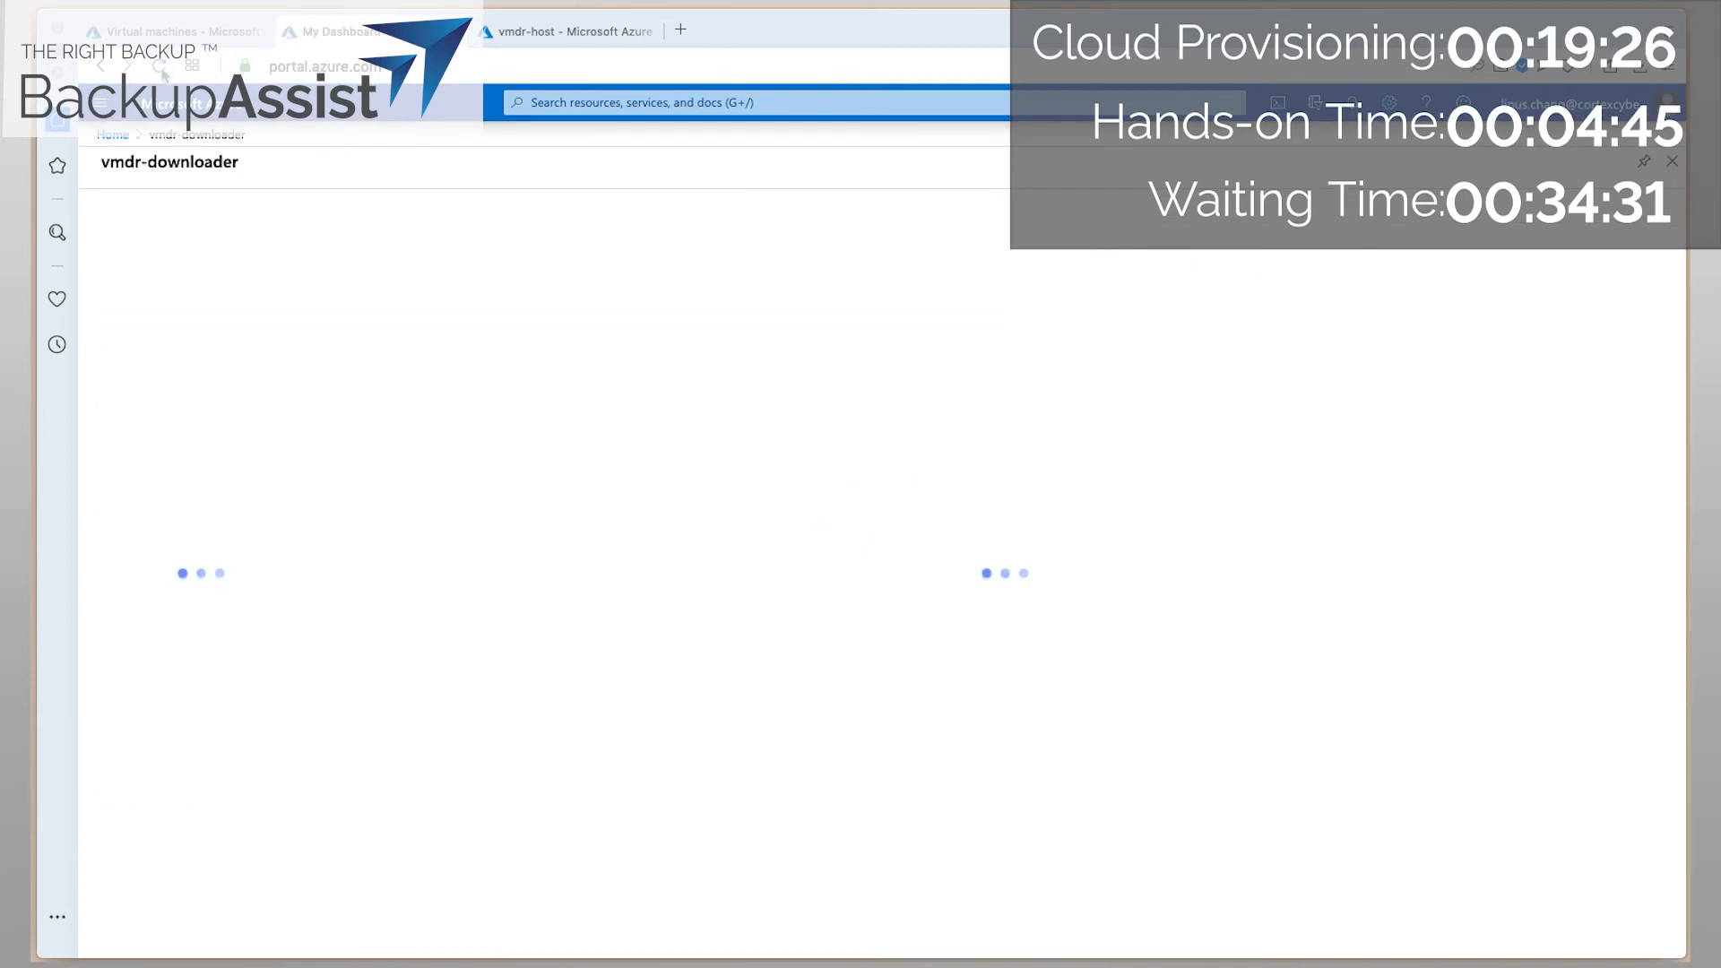
pyautogui.click(505, 34)
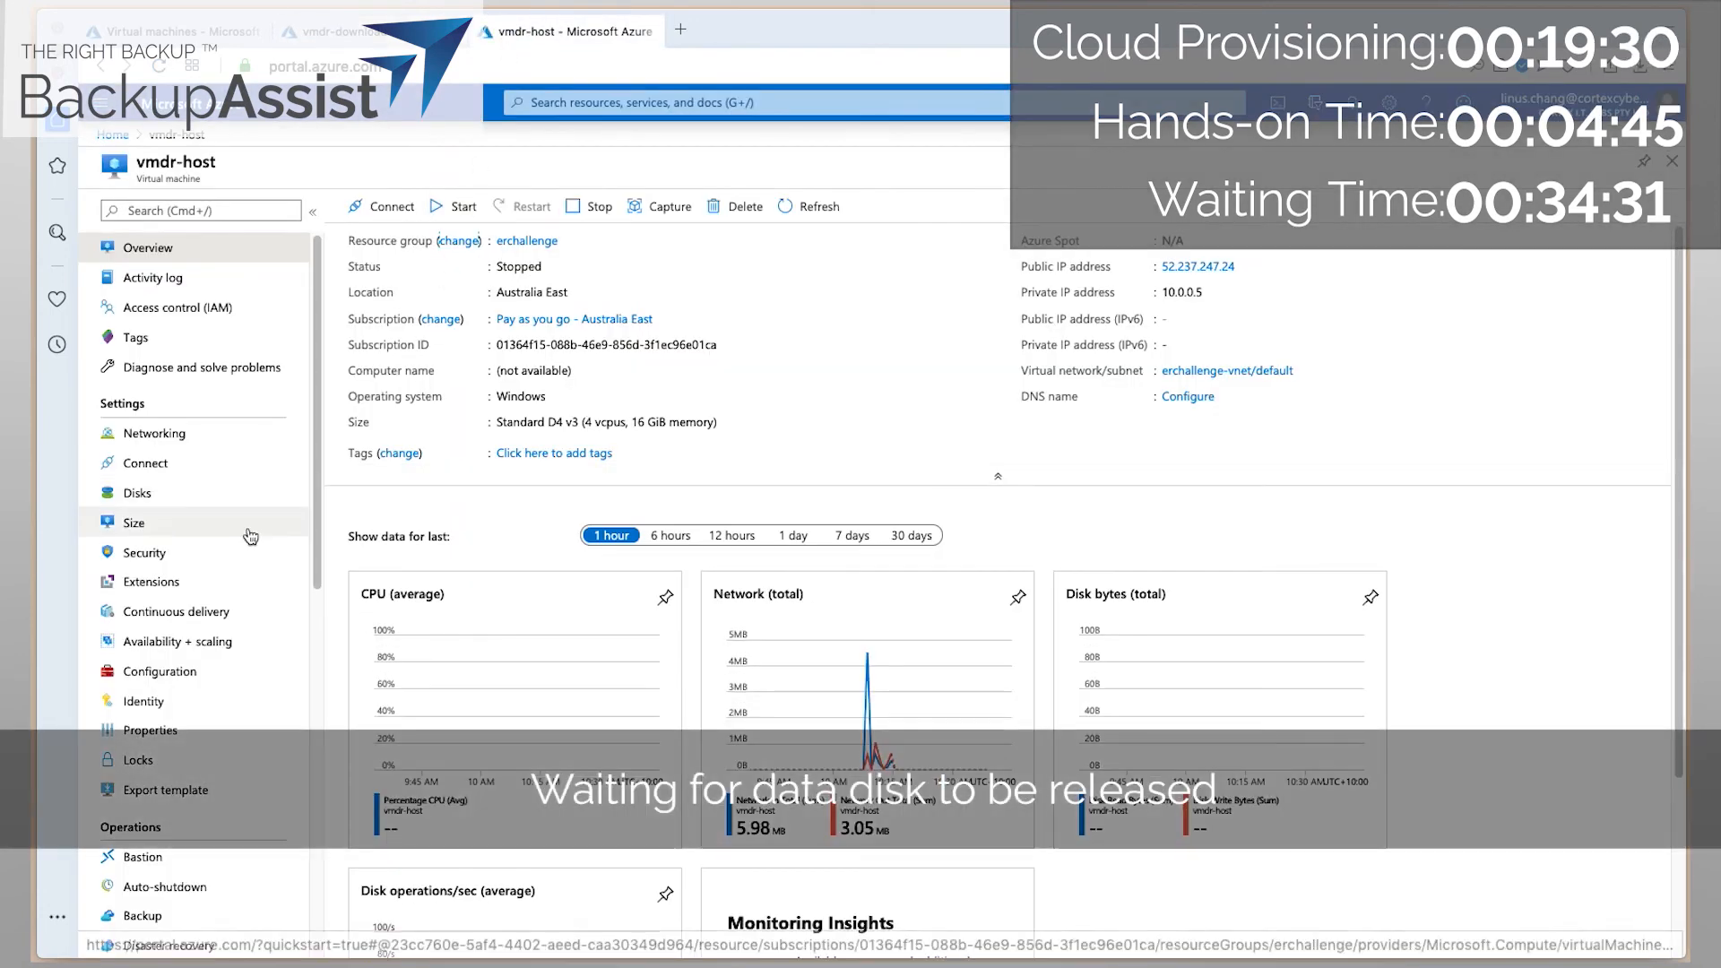
pyautogui.click(158, 499)
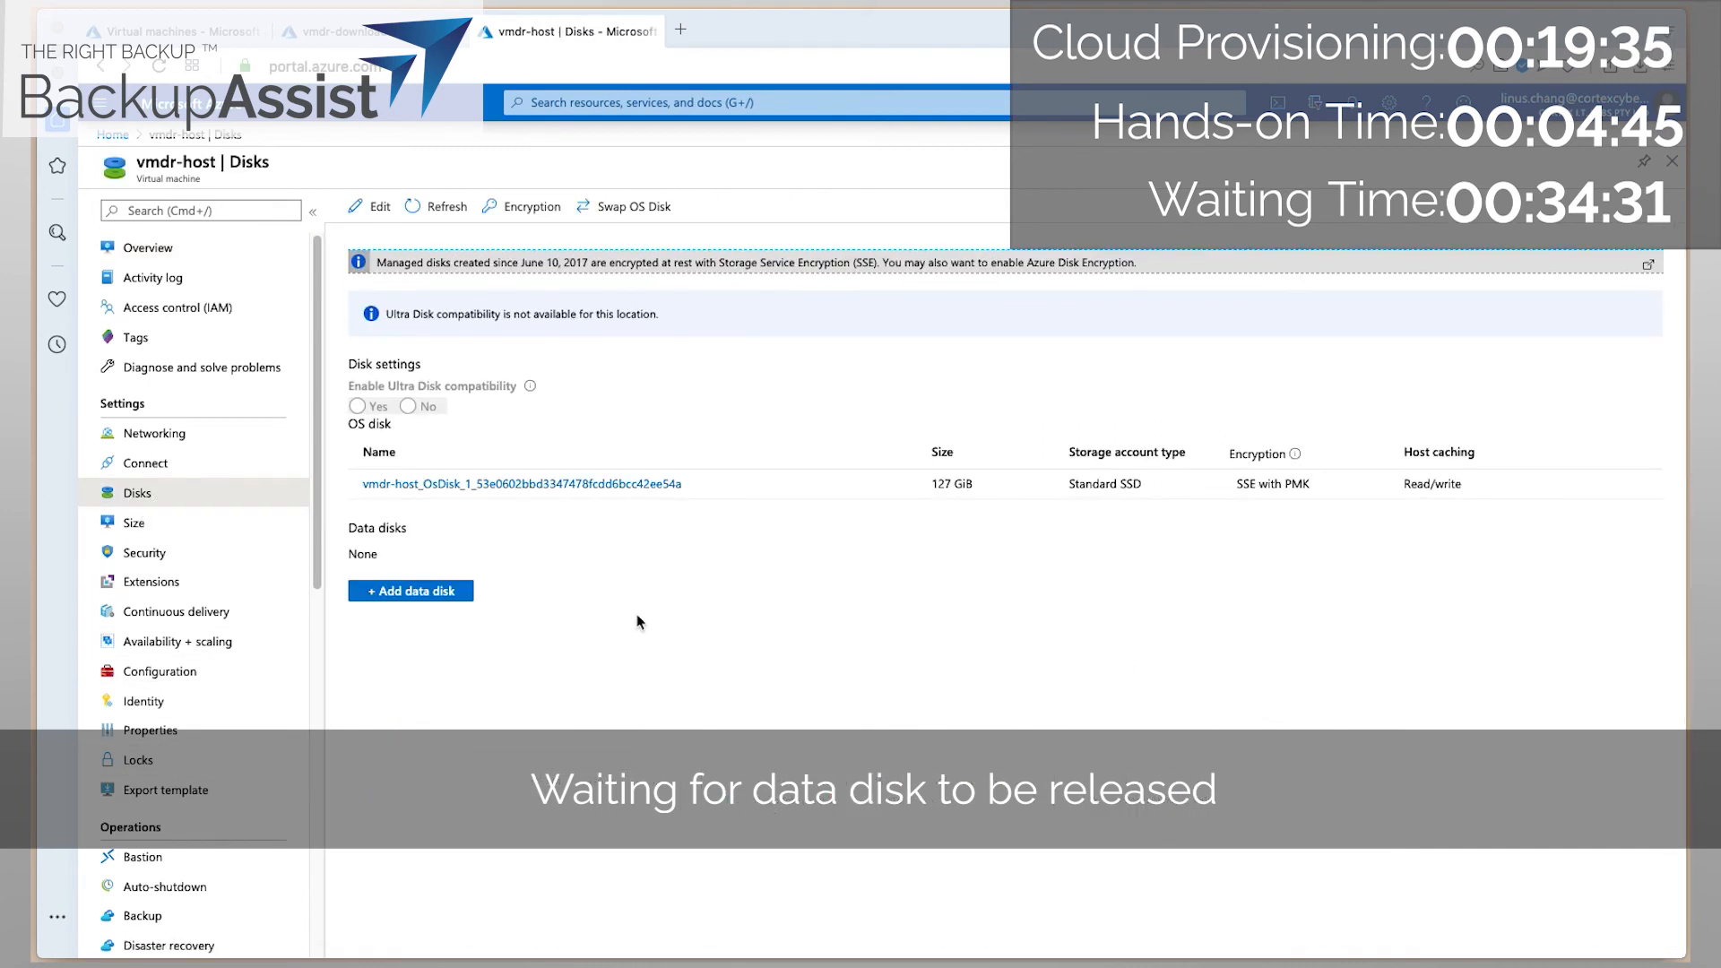
pyautogui.click(405, 593)
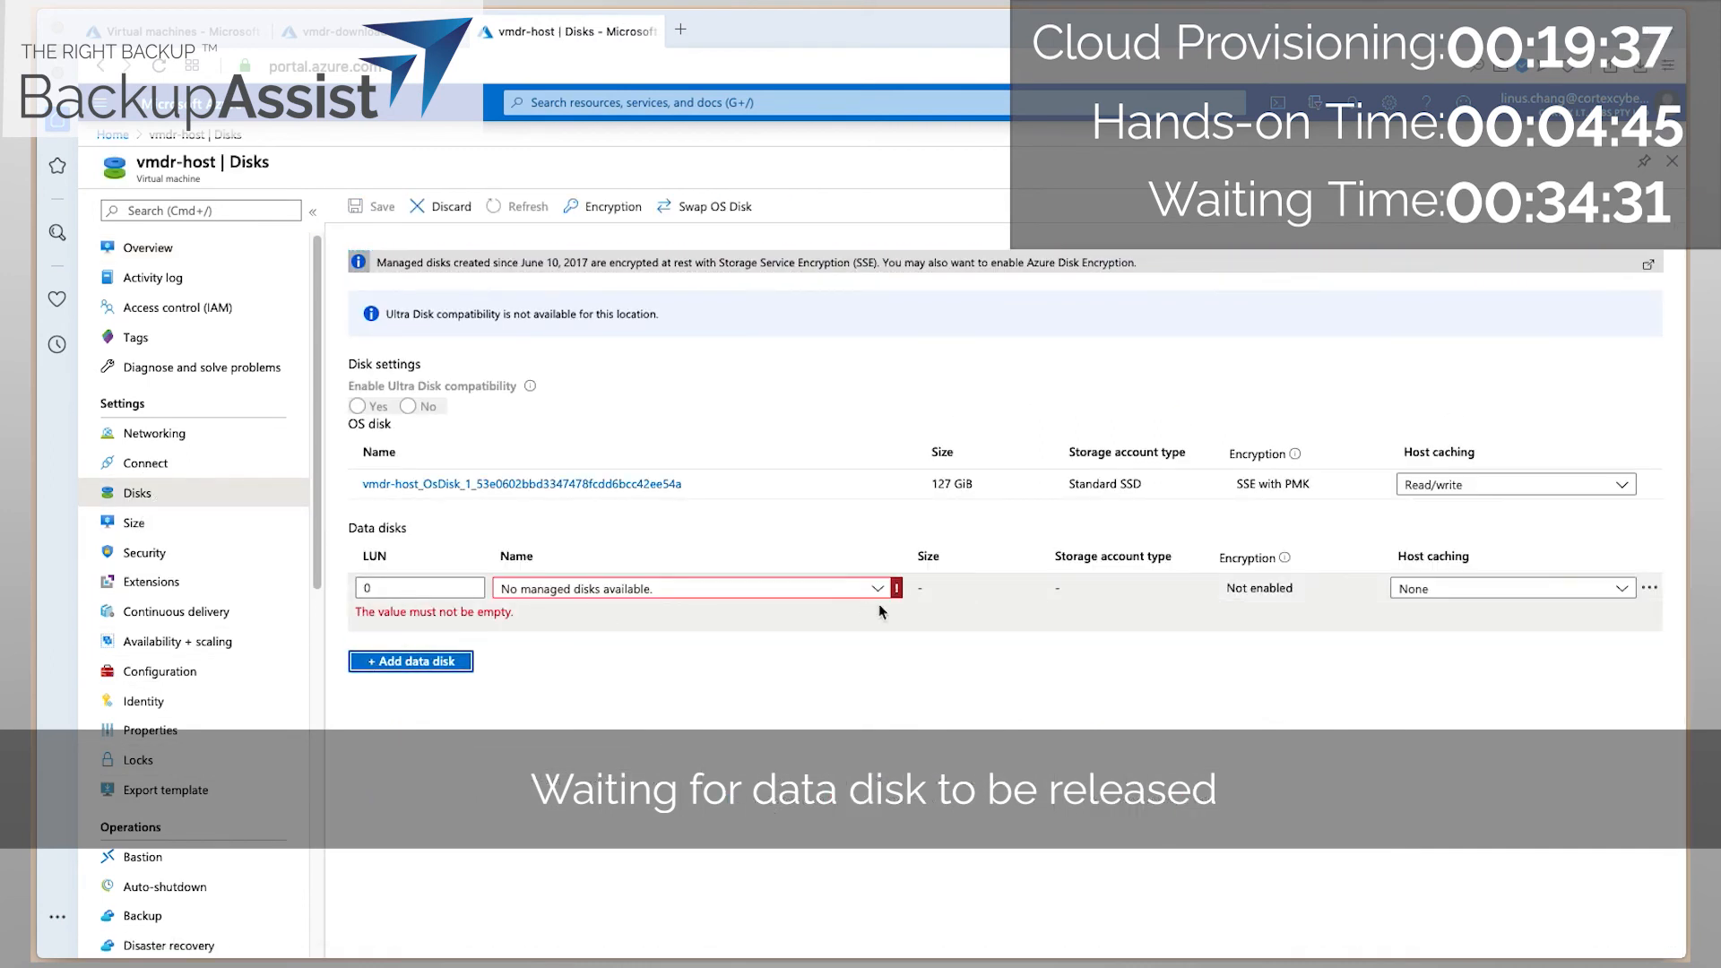
pyautogui.click(879, 591)
pyautogui.click(880, 593)
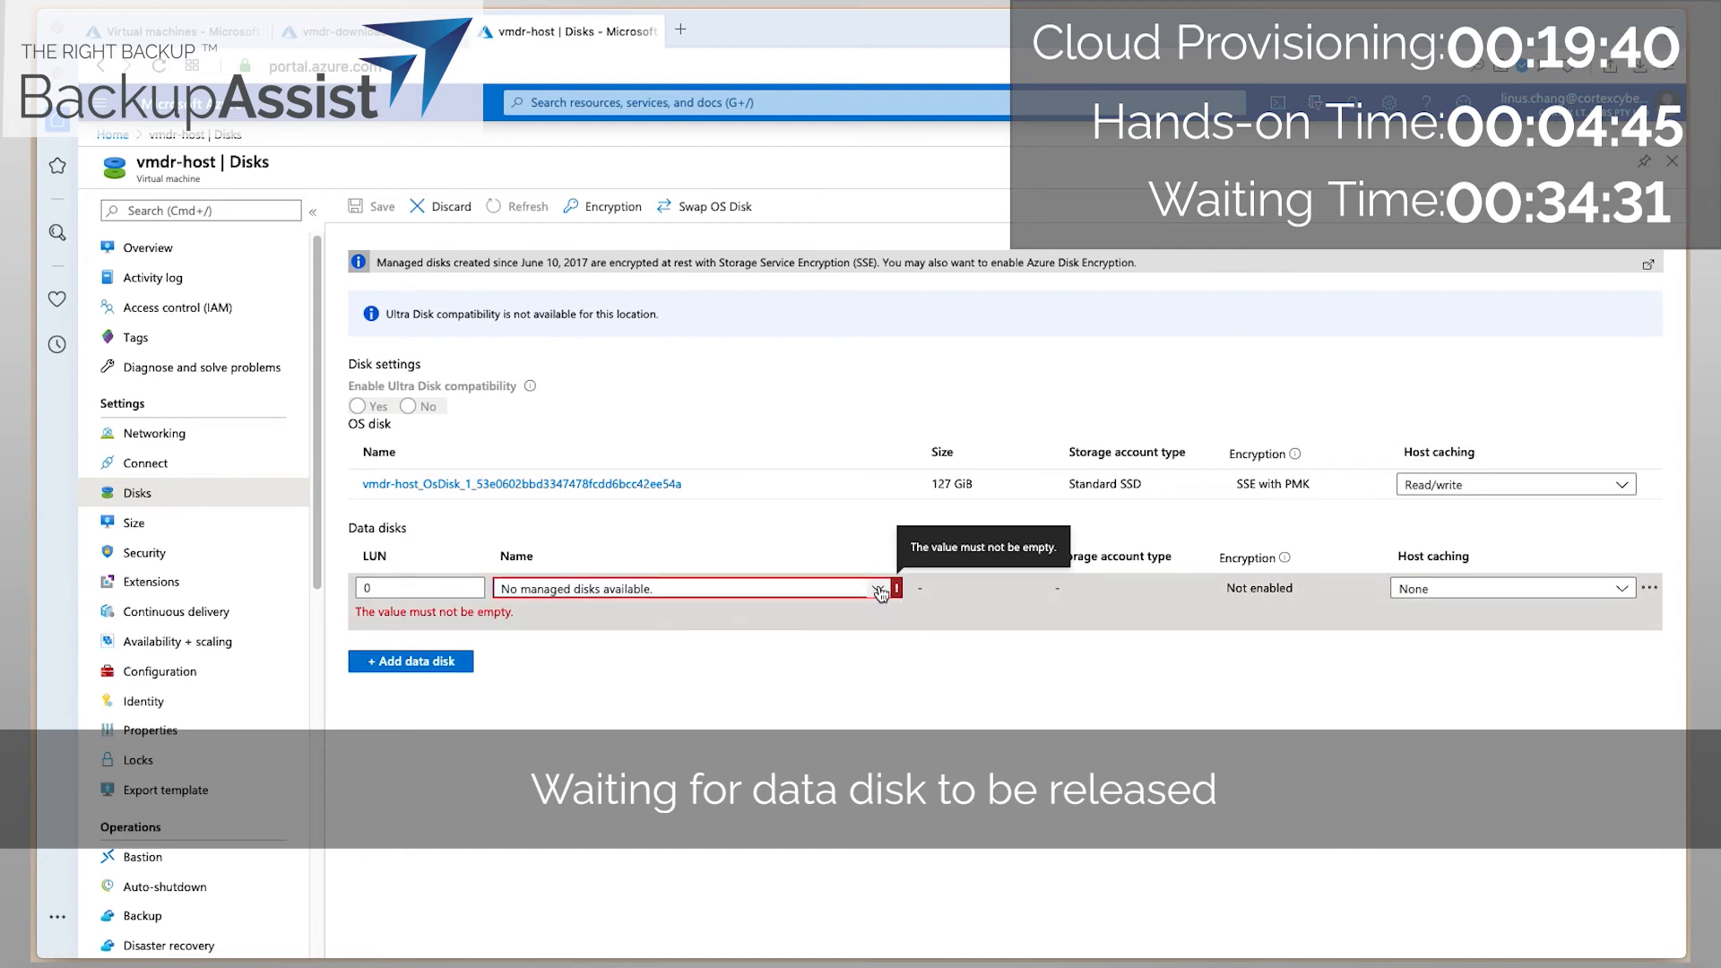
pyautogui.click(591, 742)
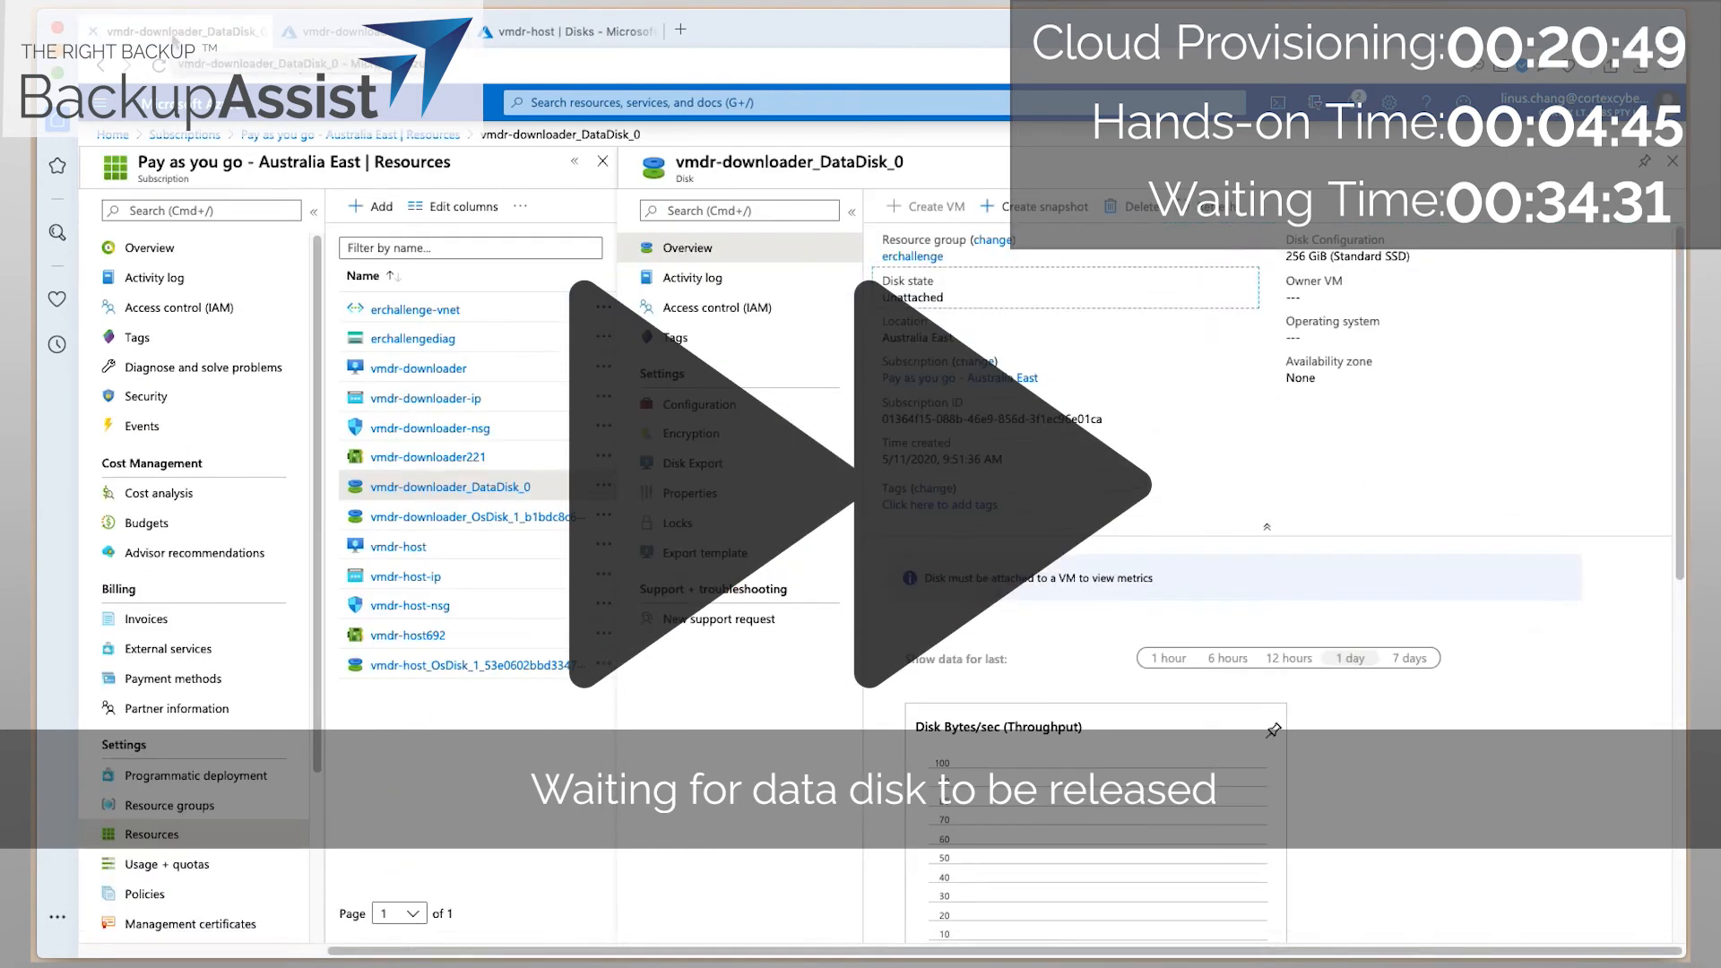
# Revisit vmdr-host's disks and check the vmdr-downloader_DataDisk_0 disk's own page.
pyautogui.click(574, 31)
pyautogui.click(150, 247)
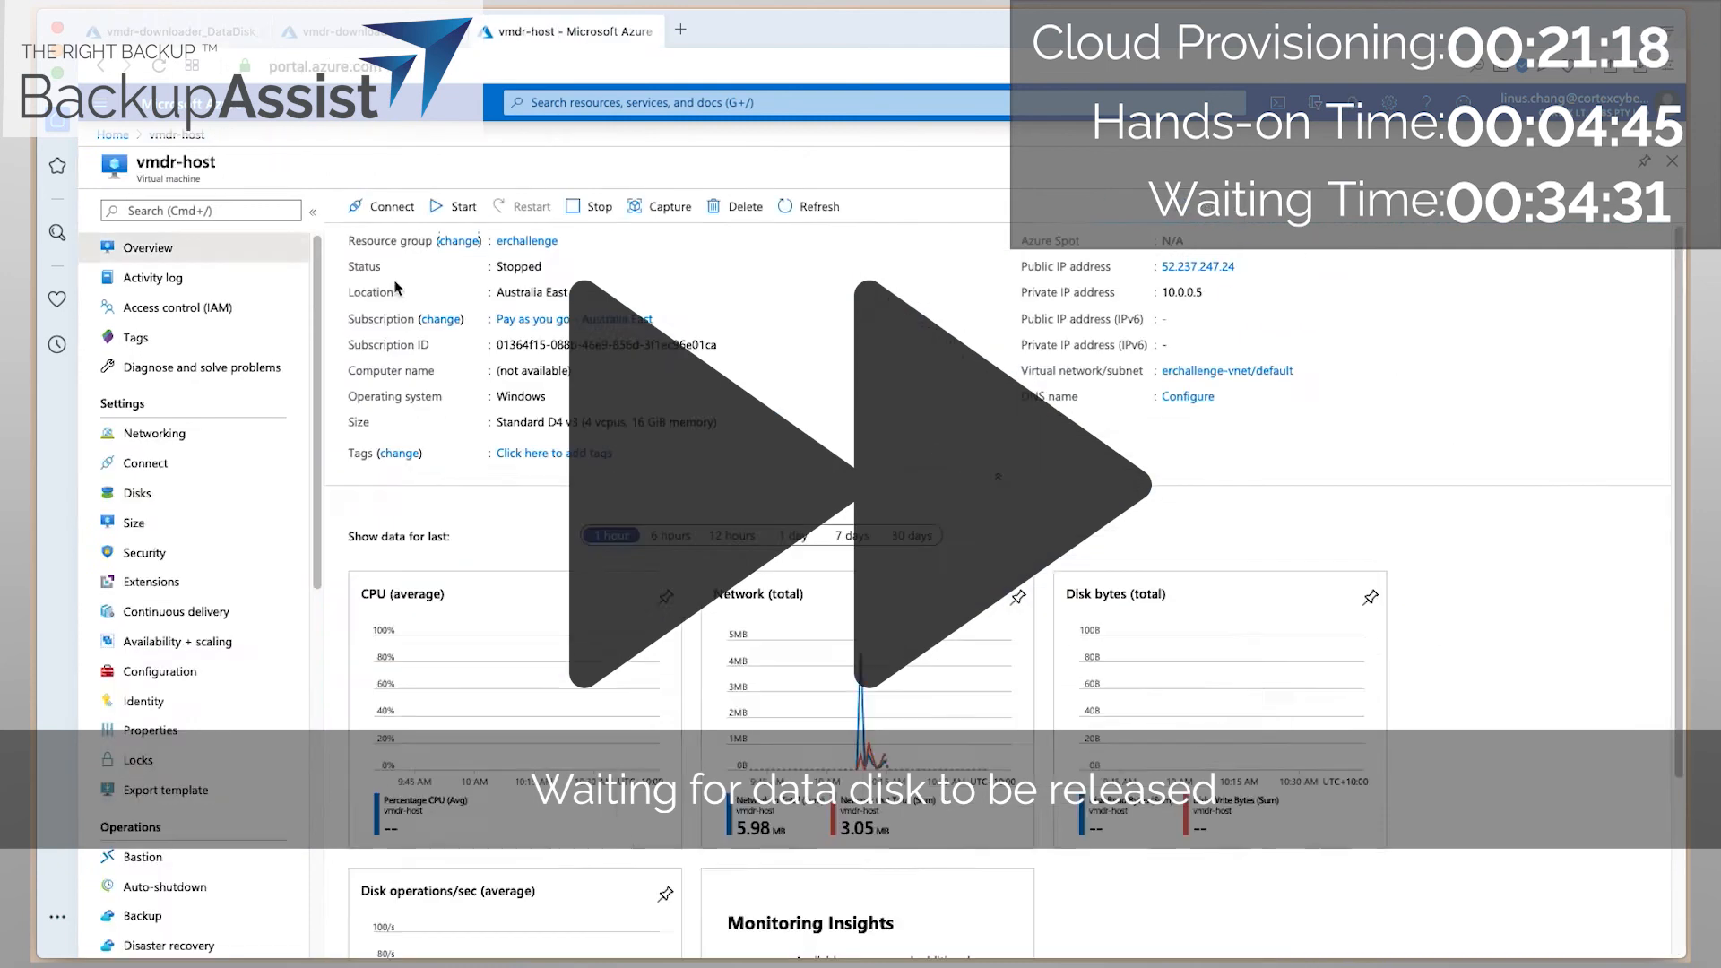
pyautogui.click(137, 493)
pyautogui.click(410, 591)
pyautogui.click(112, 135)
pyautogui.click(183, 312)
pyautogui.click(430, 493)
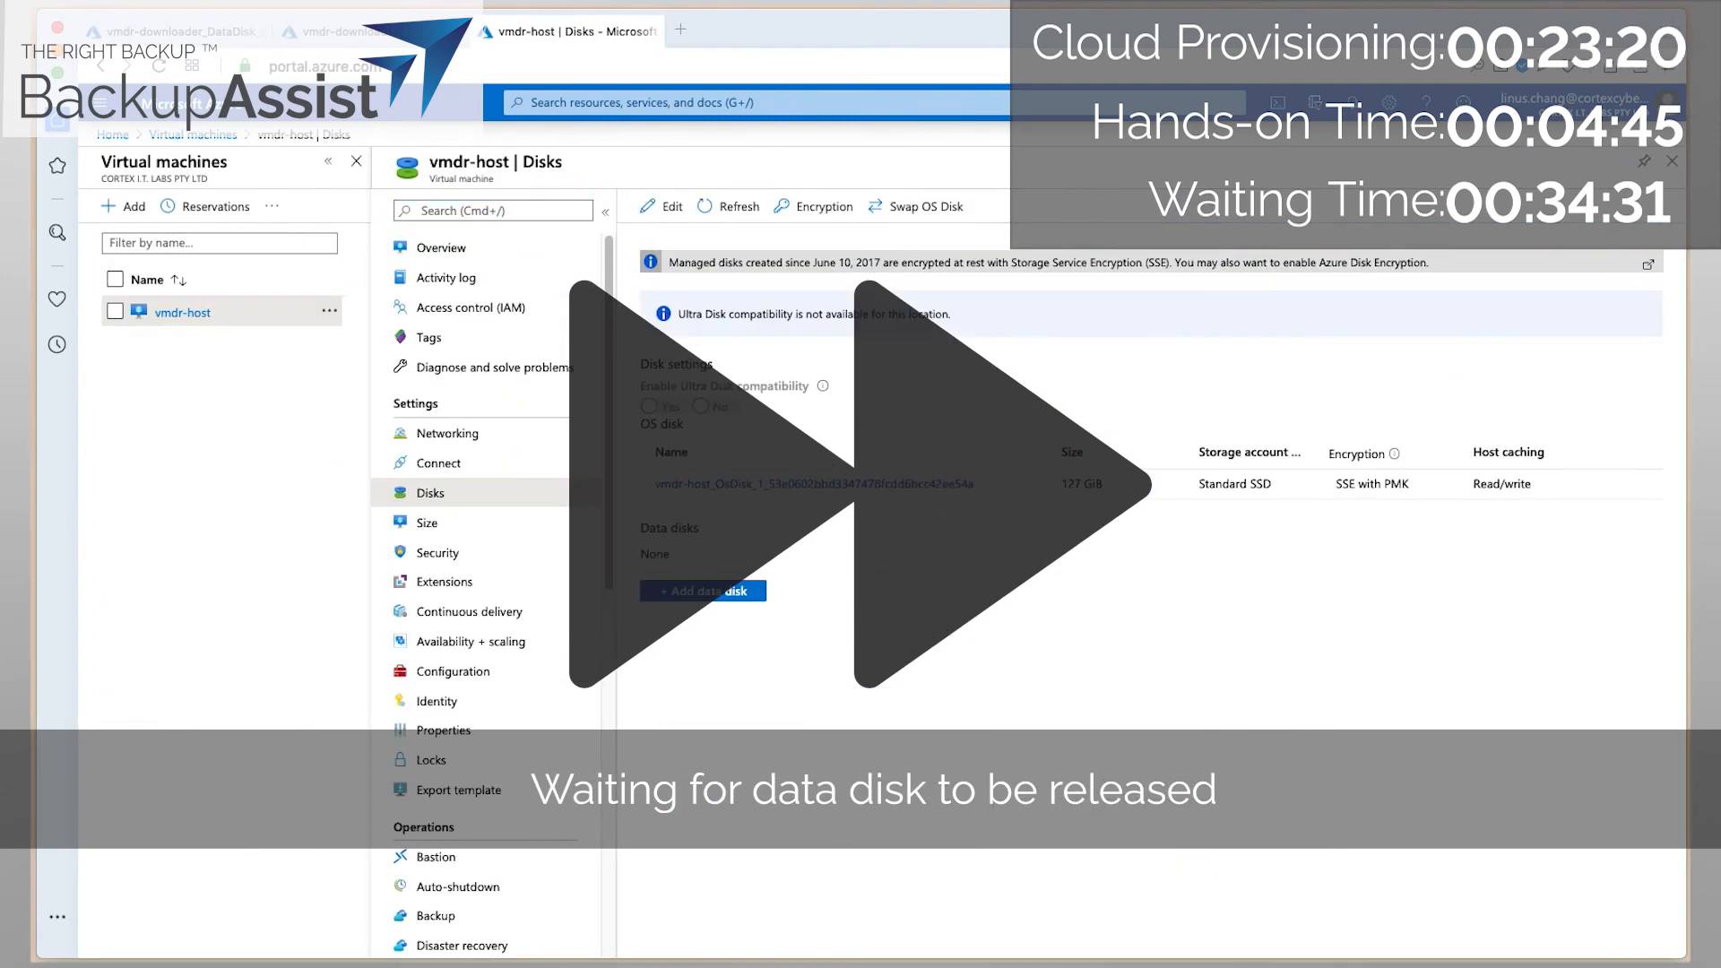
pyautogui.click(174, 32)
pyautogui.click(749, 467)
pyautogui.click(573, 31)
# Add vmdr-downloader_DataDisk_0 as a new LUN 0 data disk on vmdr-host and save.
pyautogui.click(702, 591)
pyautogui.click(919, 589)
pyautogui.click(878, 638)
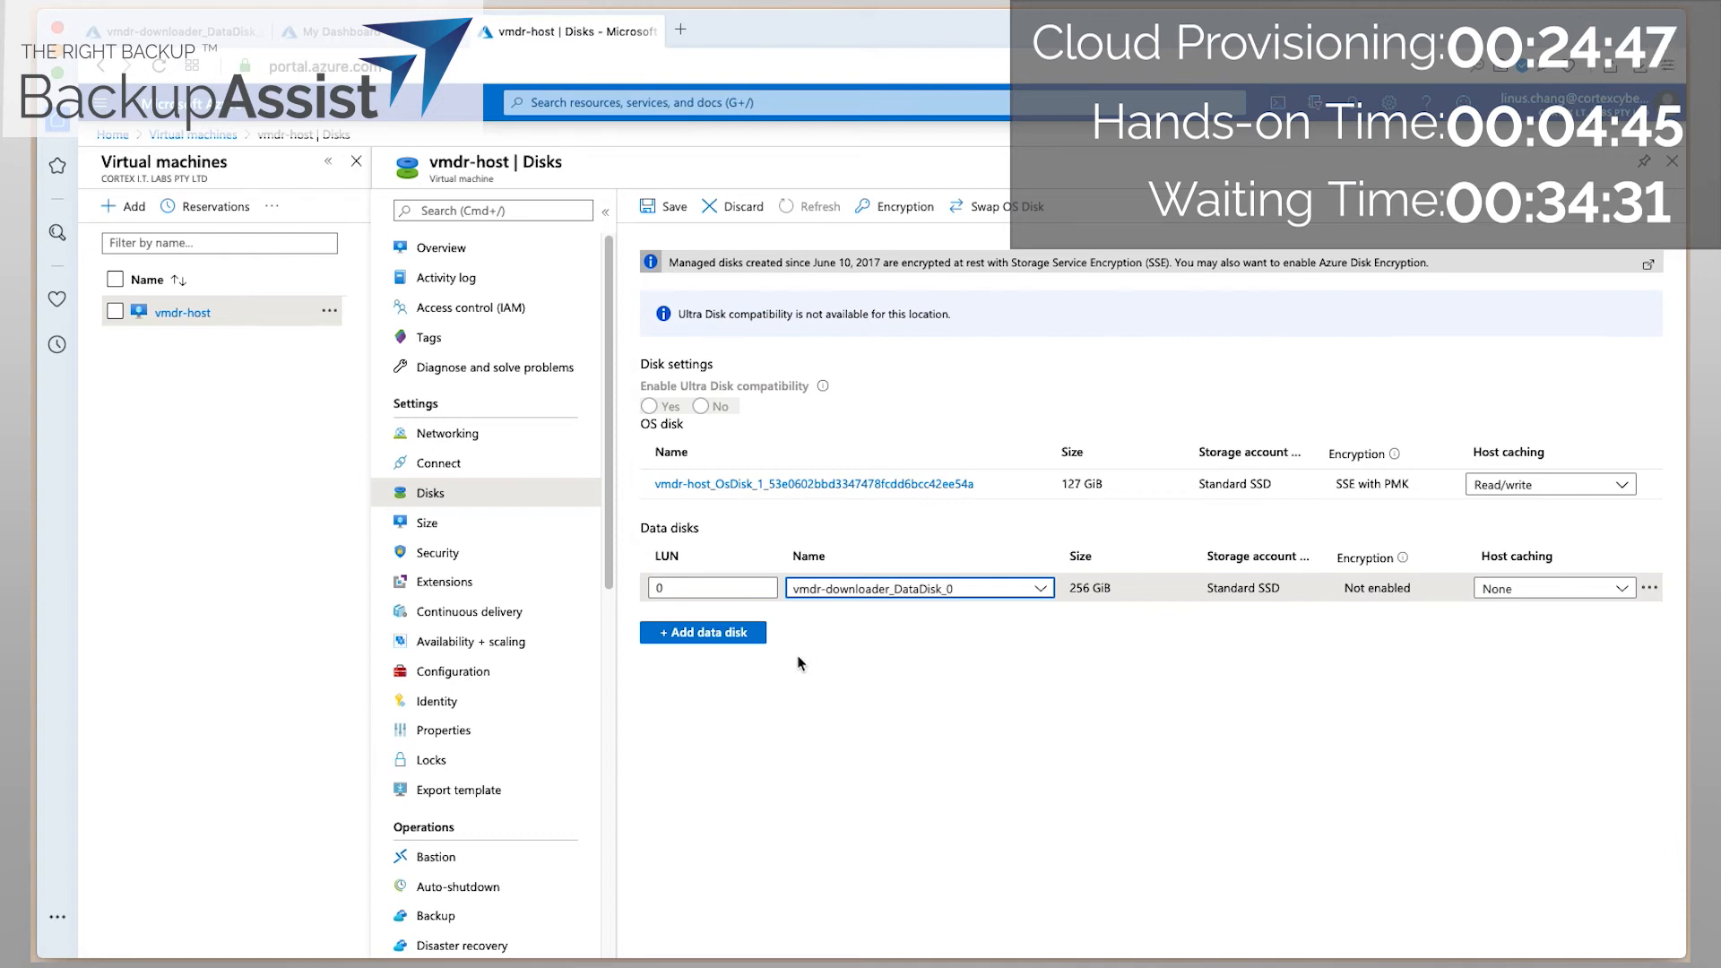
pyautogui.click(665, 211)
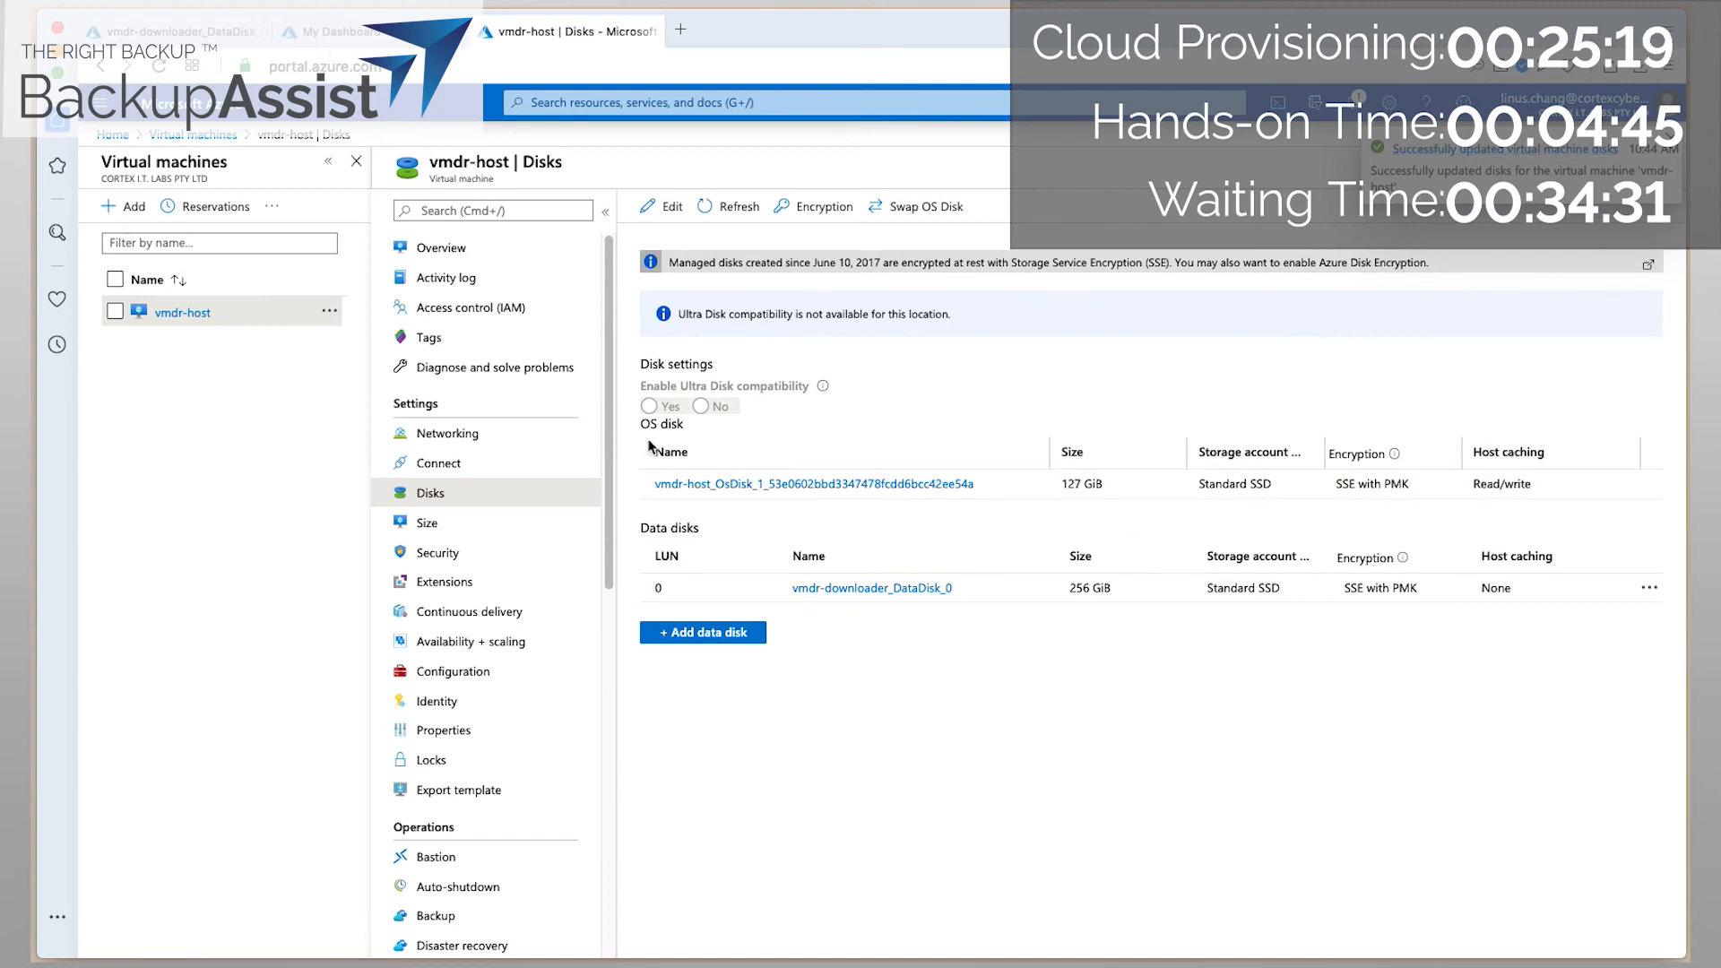
# Sign in to VMDR Host with the account username and password, then accept the certificate warning.
pyautogui.click(441, 247)
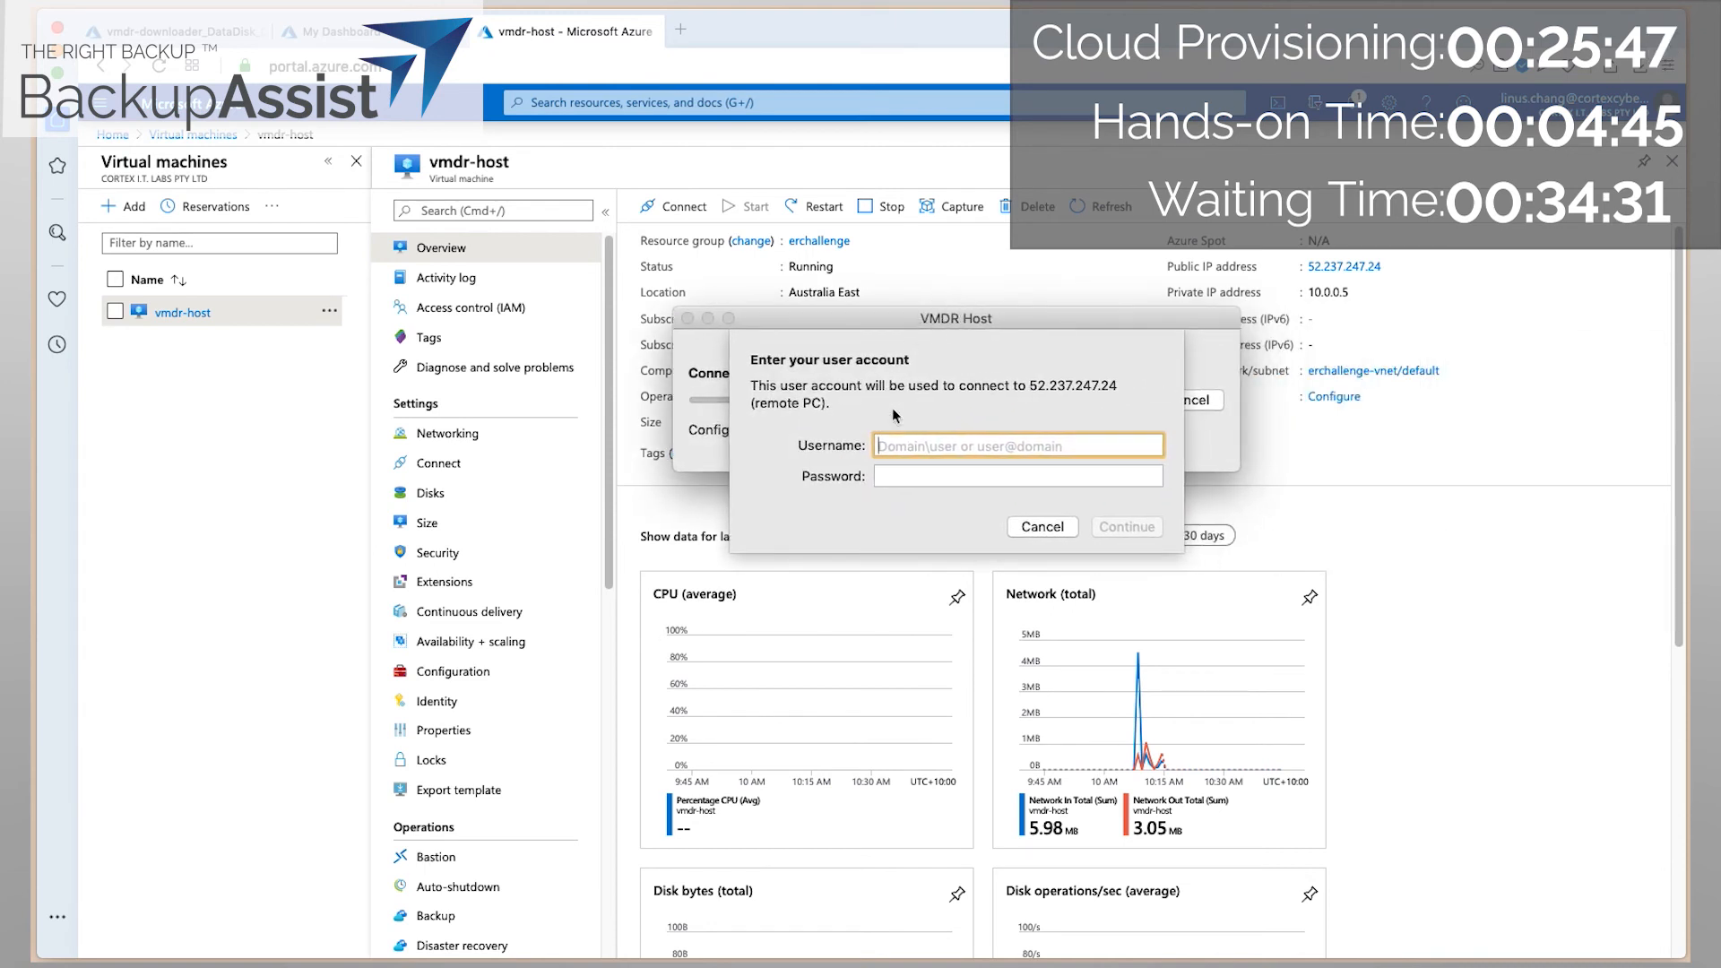
pyautogui.write('linus')
pyautogui.press('Tab')
pyautogui.write('•••')
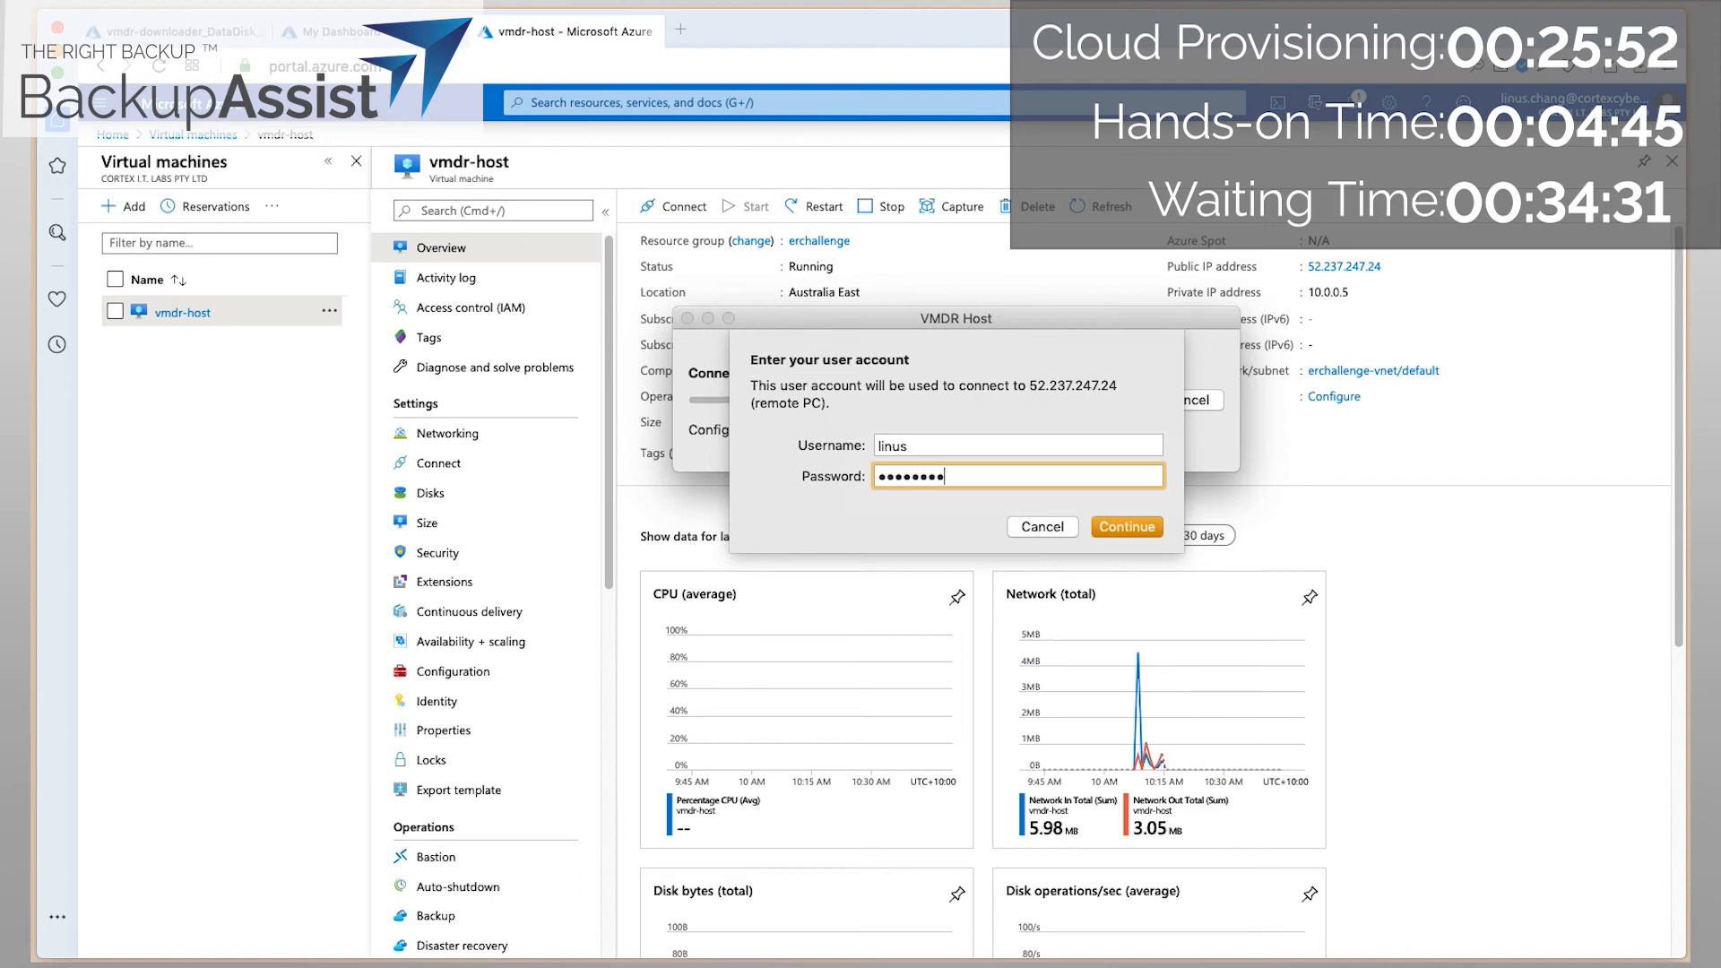
pyautogui.press('Return')
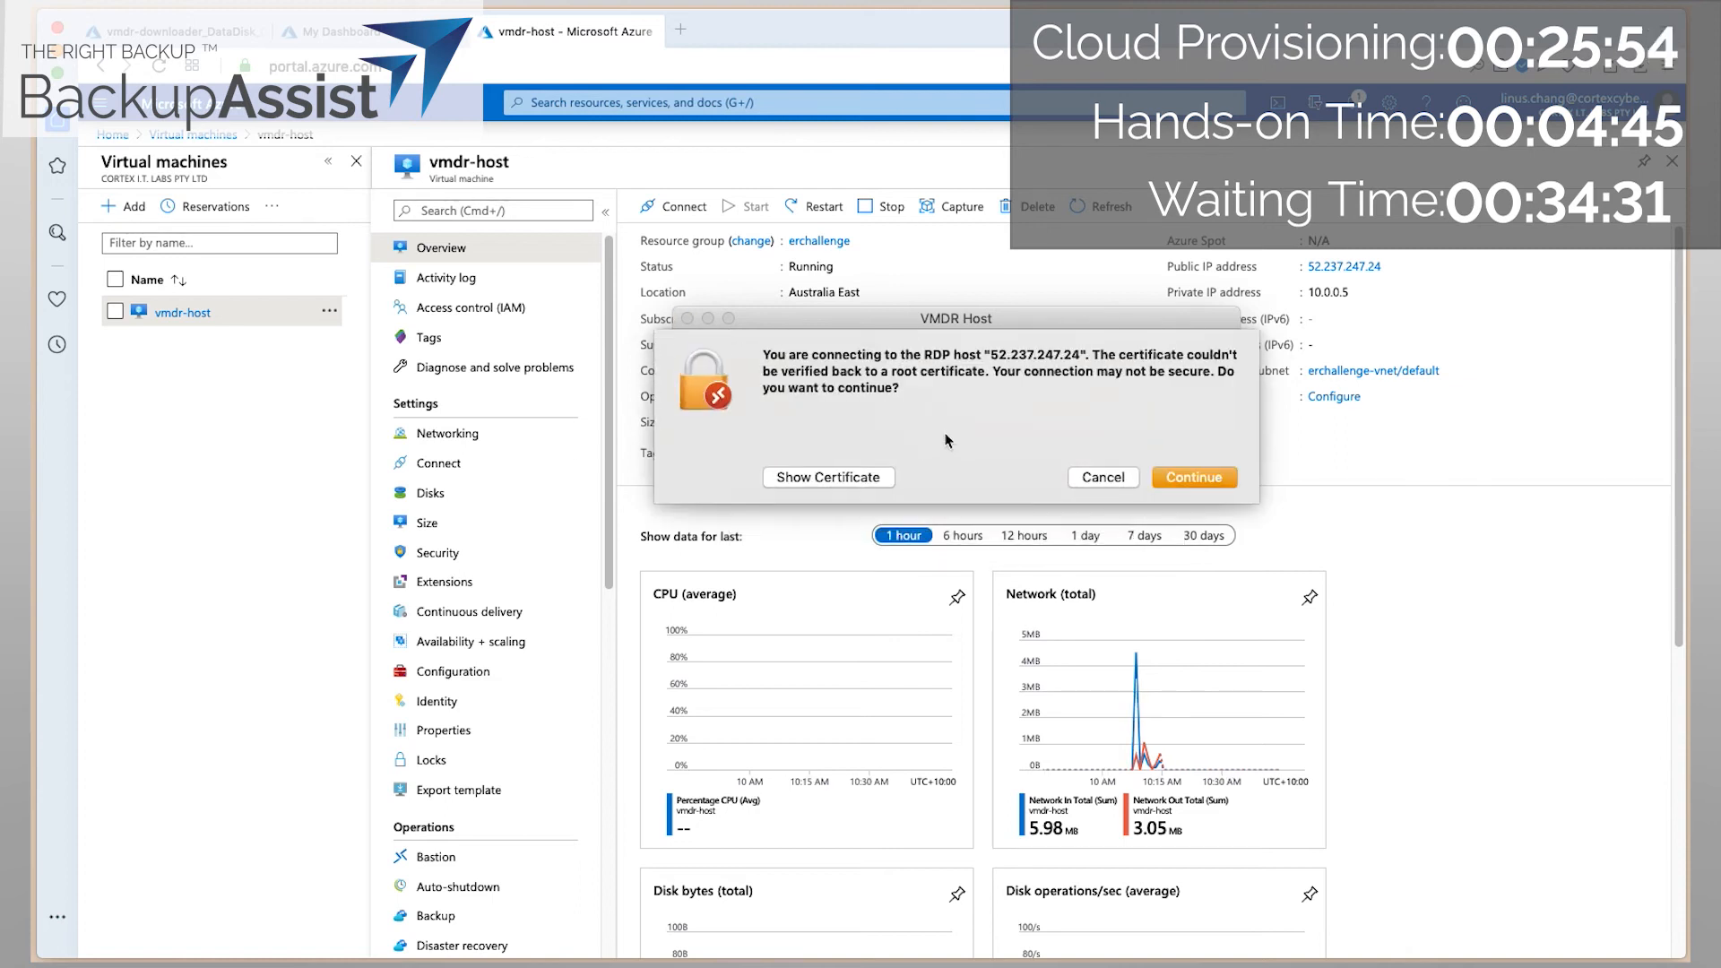
pyautogui.click(1175, 478)
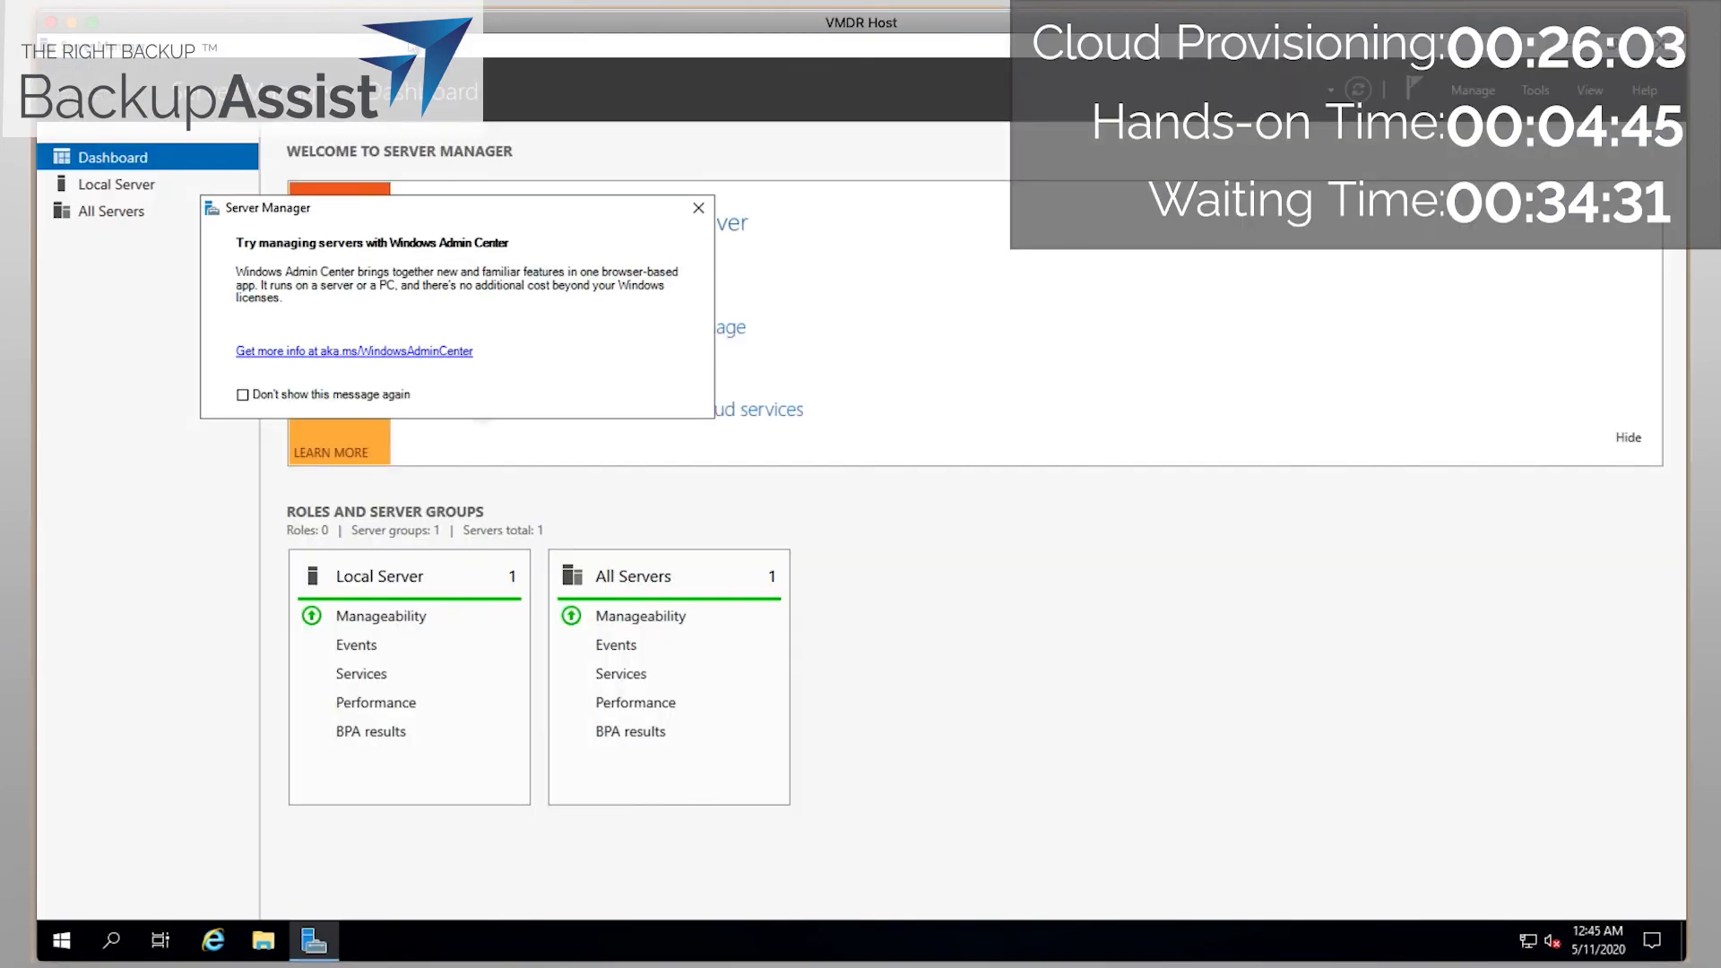
# Close Server Manager and select the VMDR (F:) drive under This PC in File Explorer.
pyautogui.click(1667, 49)
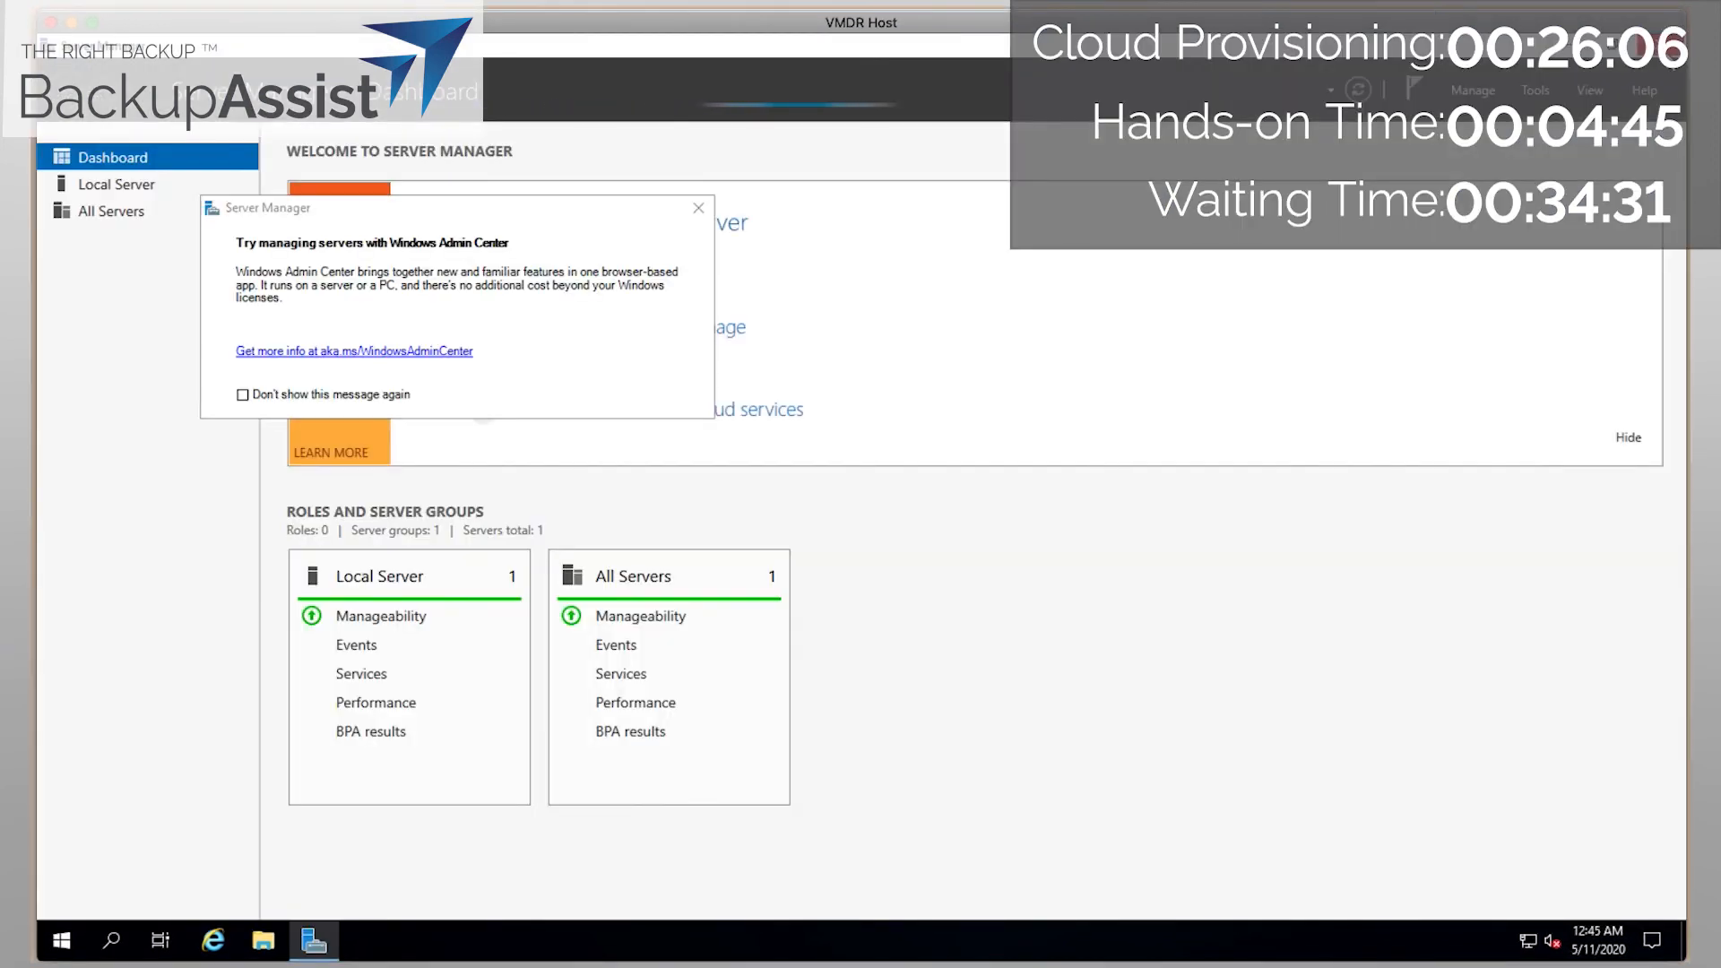
pyautogui.click(263, 939)
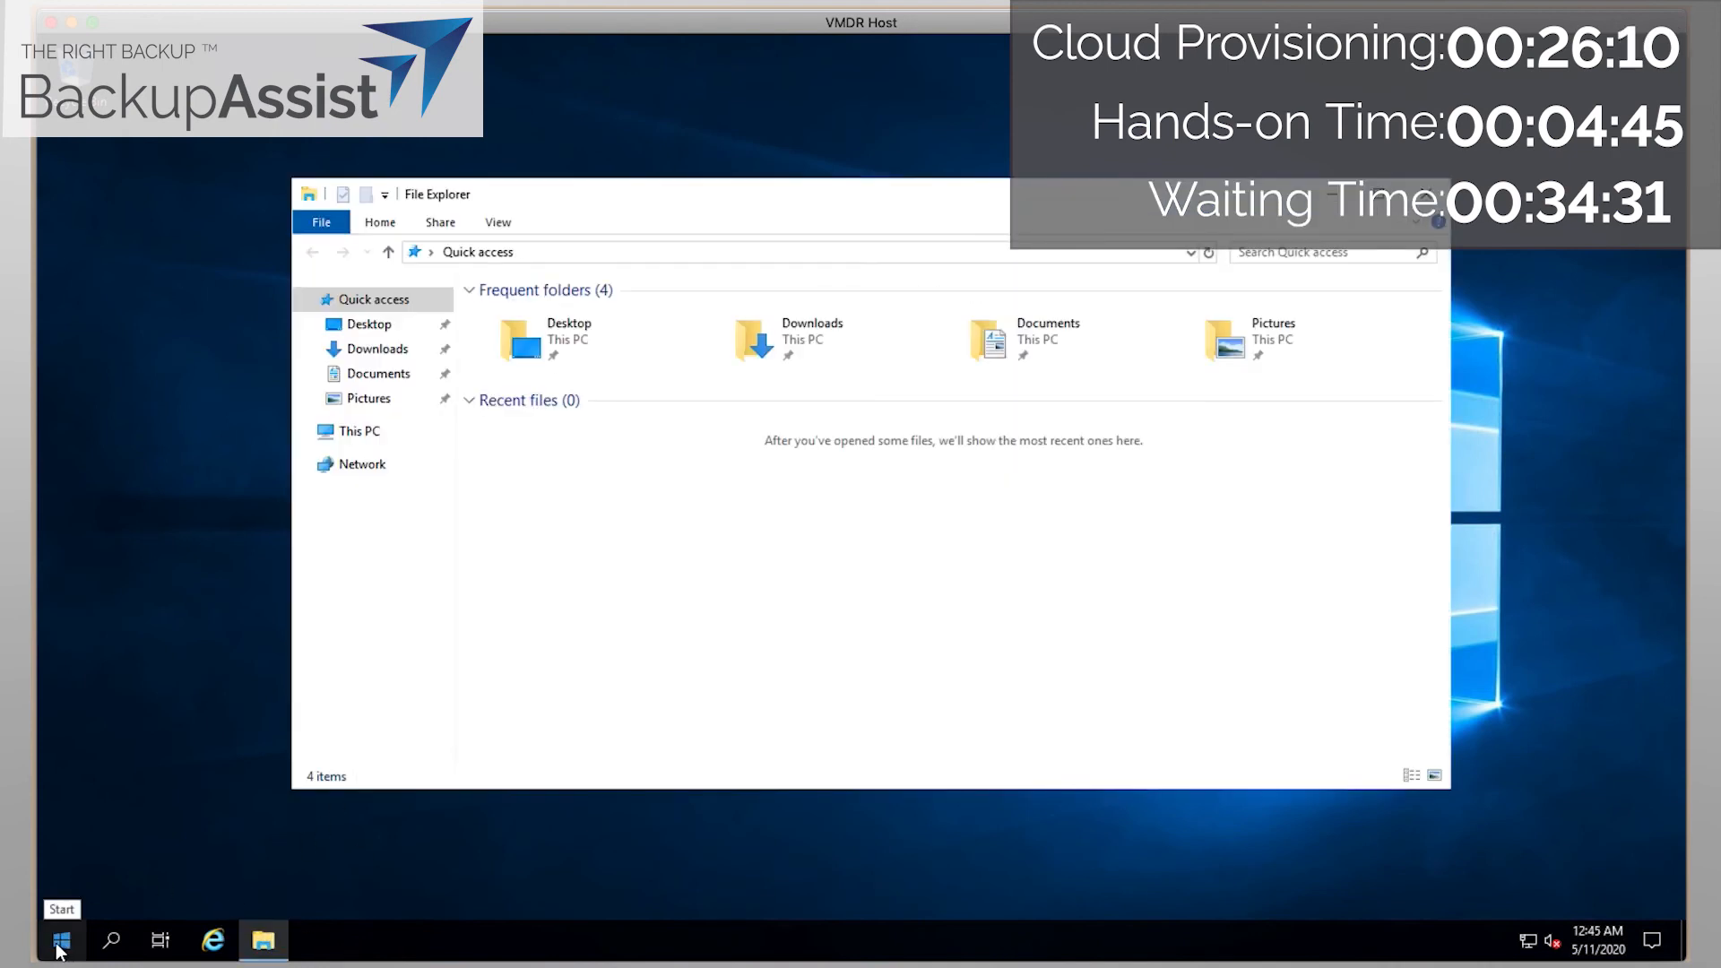
pyautogui.click(375, 434)
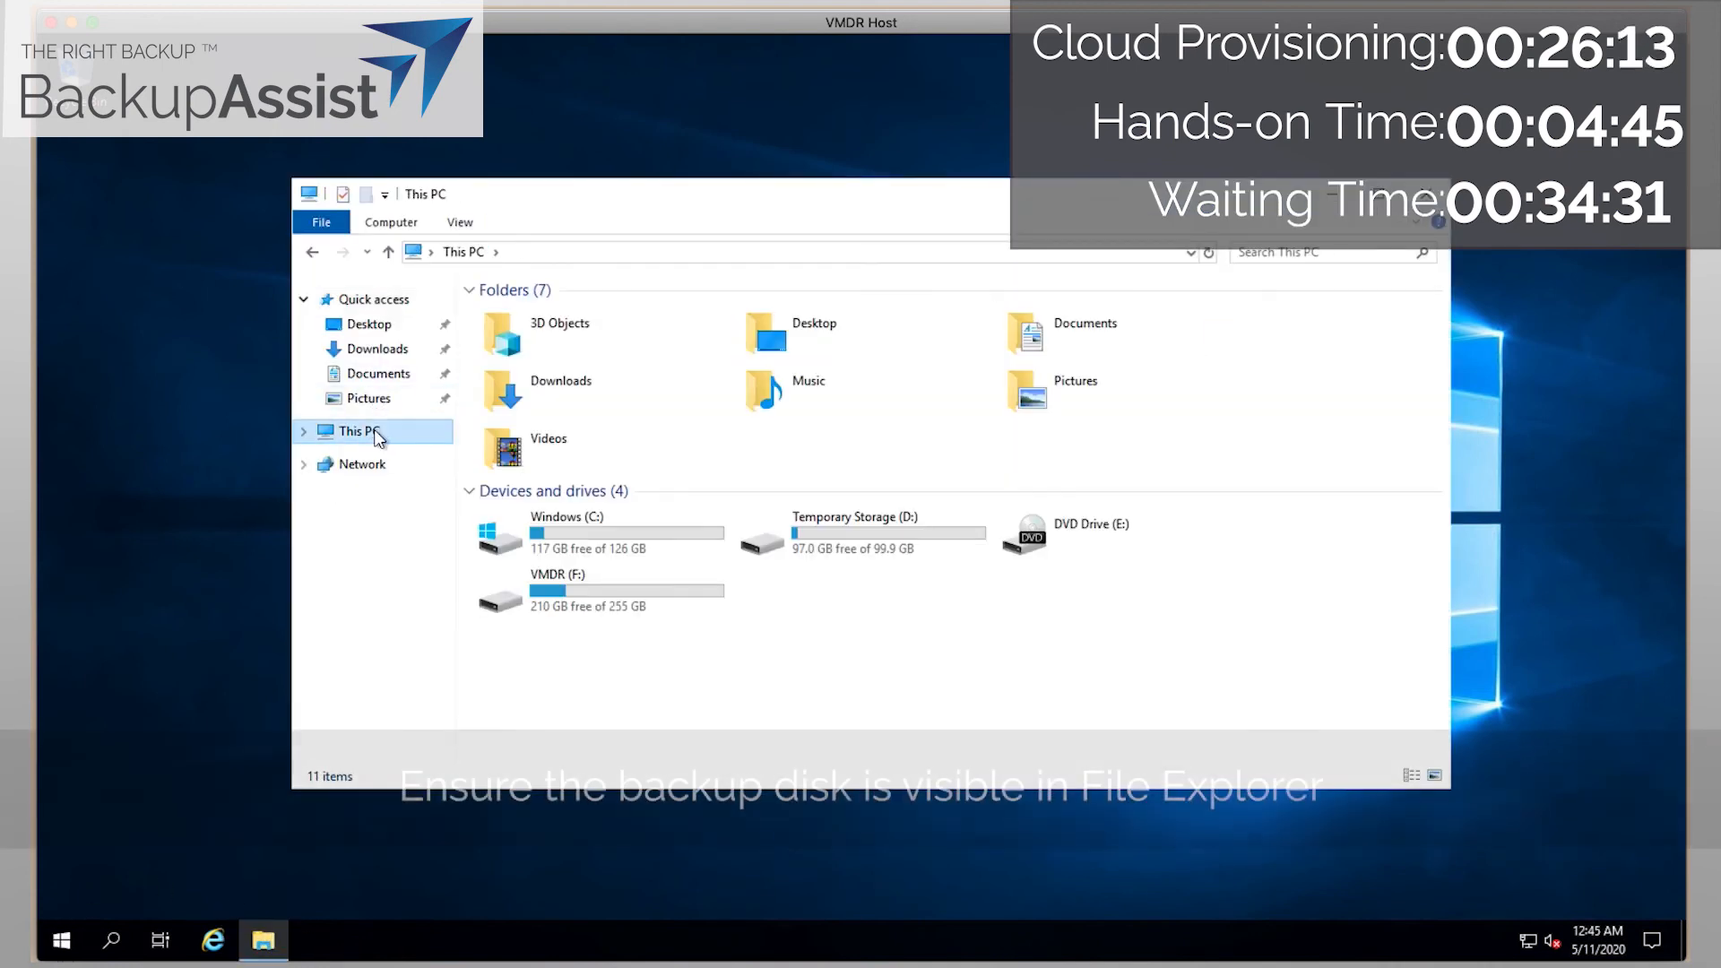
pyautogui.click(625, 600)
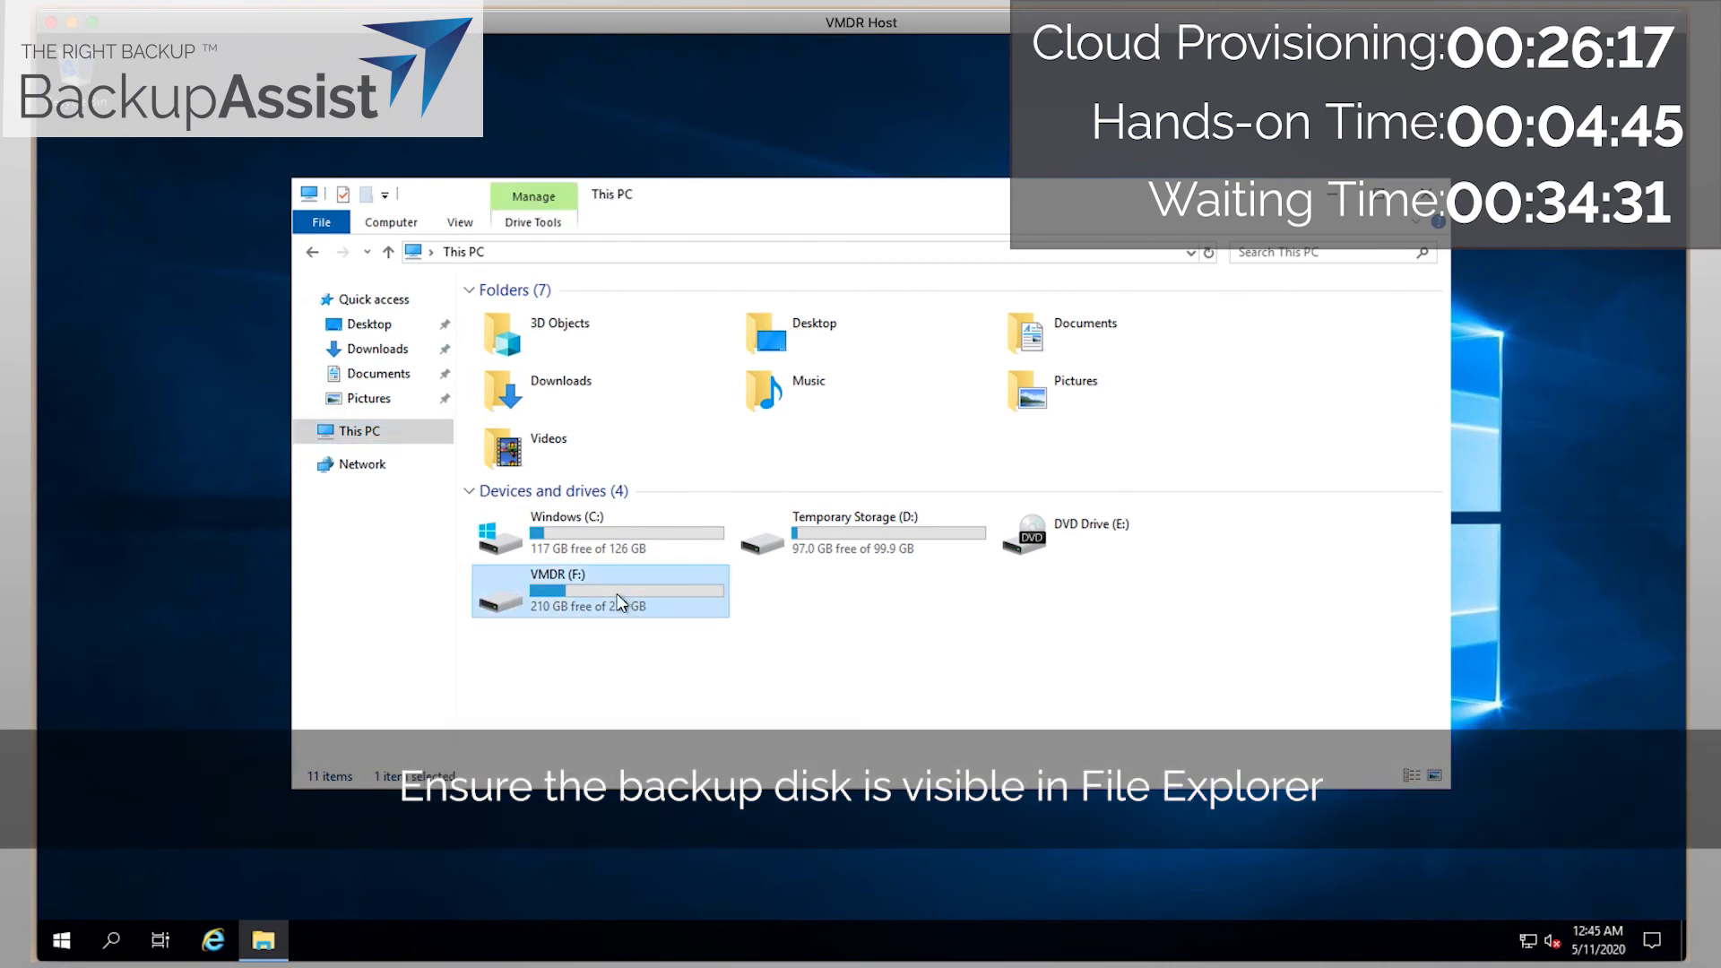
# Search the Start menu for cmd and bring up the Command Prompt result's options.
pyautogui.click(59, 939)
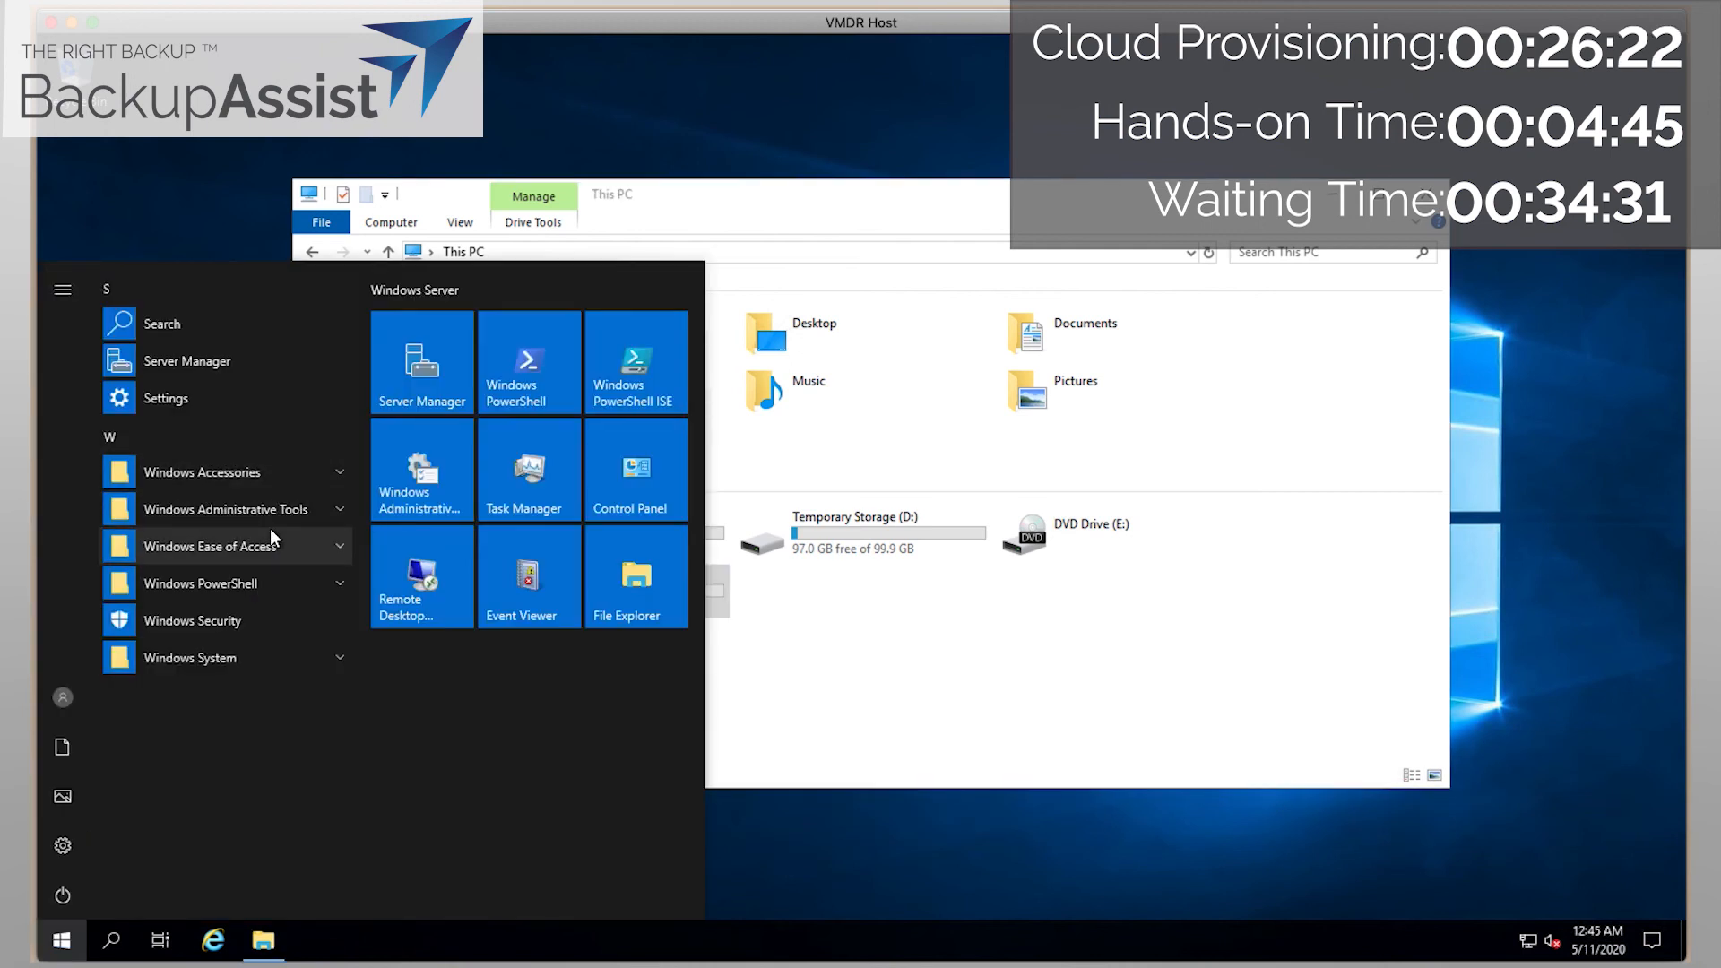
pyautogui.write('cmd')
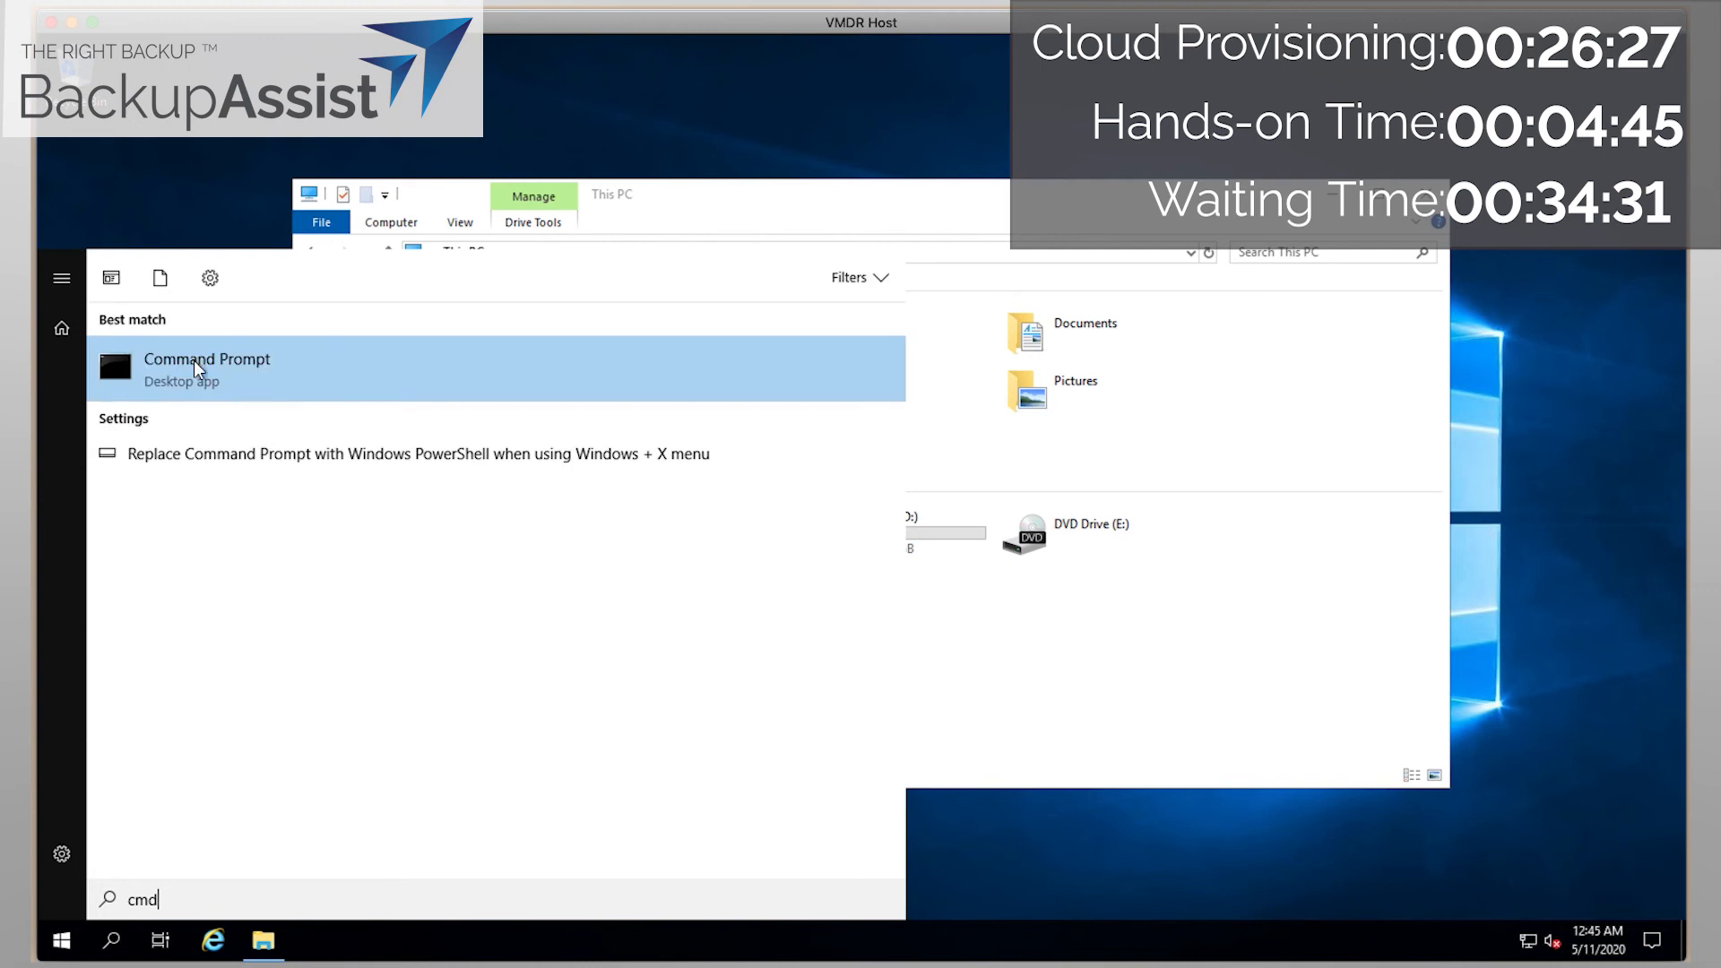
pyautogui.rightClick(191, 357)
# Open an administrator Command Prompt, switch to F:, and list F:\ and F:\BackupAssistBackups.
pyautogui.click(239, 380)
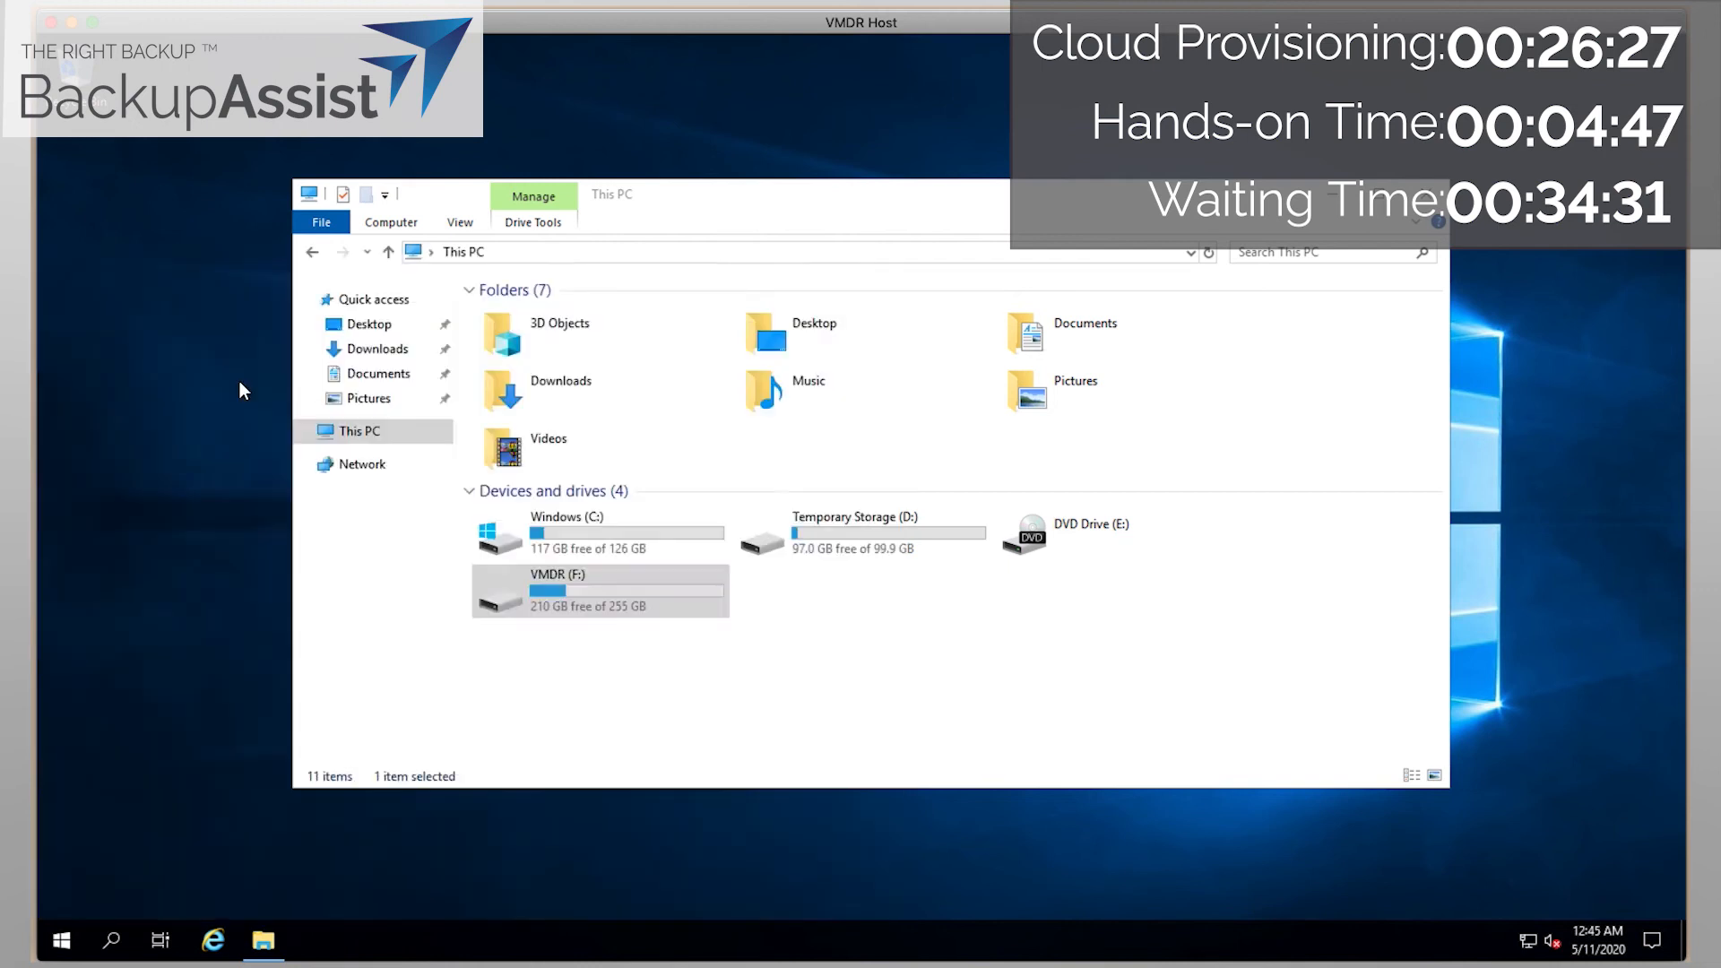
pyautogui.moveTo(491, 291); pyautogui.dragTo(885, 417)
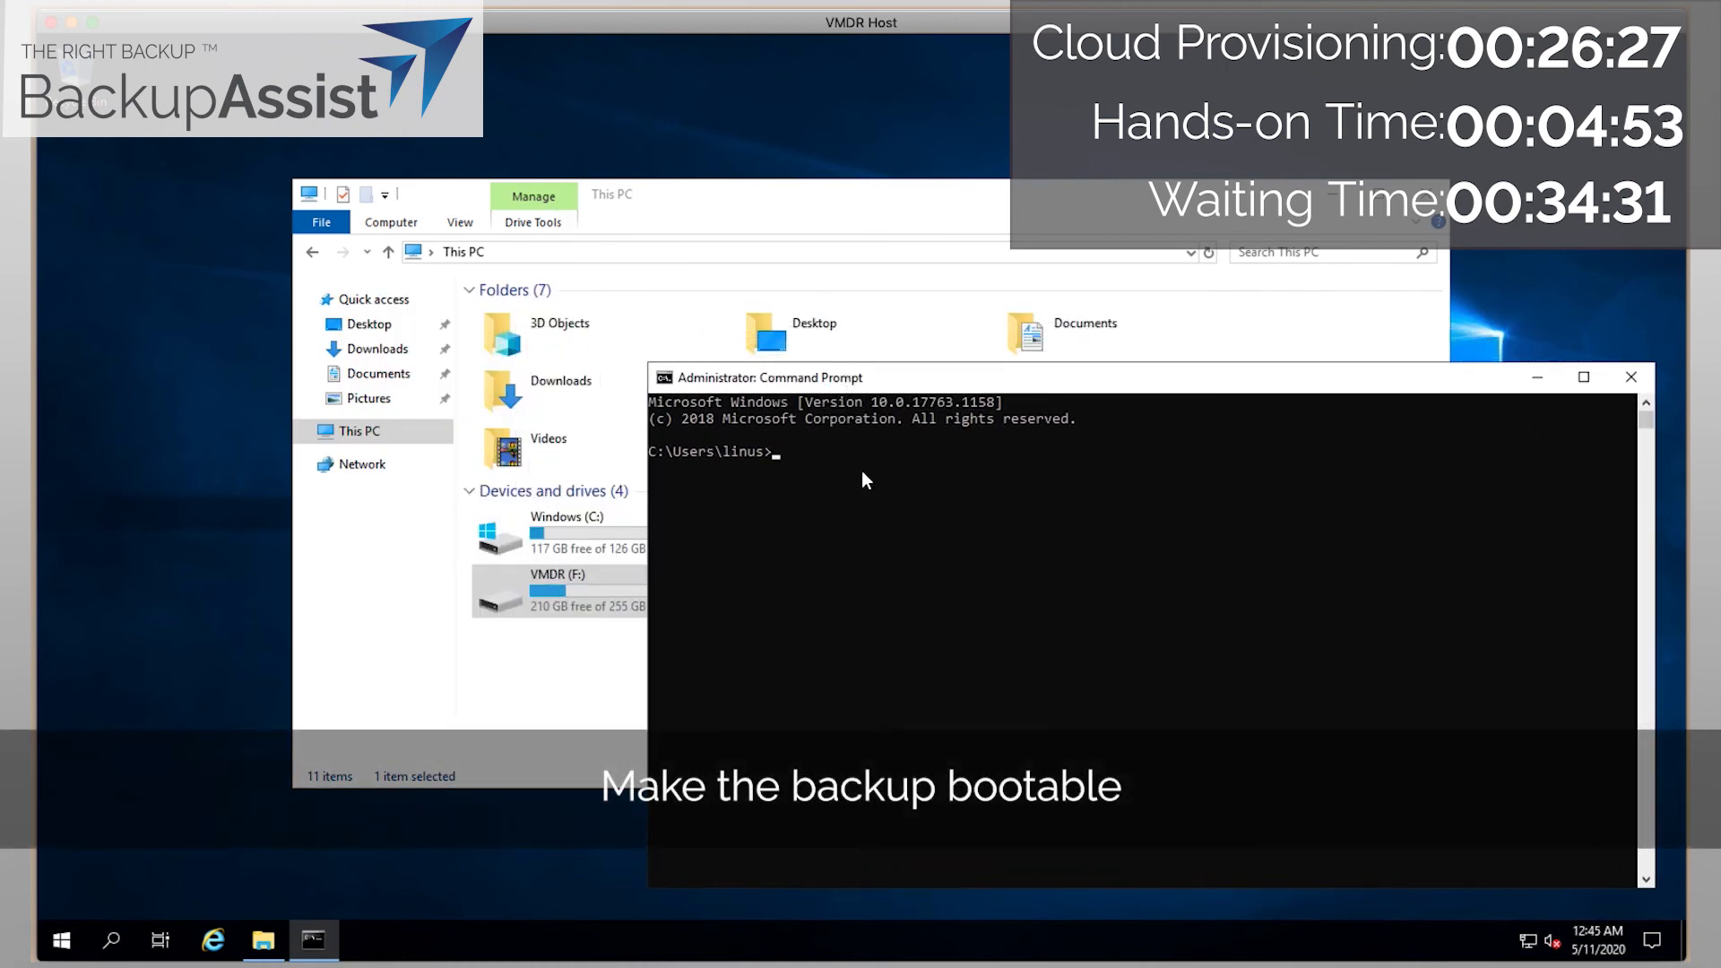
pyautogui.write('f:')
pyautogui.press('Return')
pyautogui.write('dir')
pyautogui.press('Return')
pyautogui.write('cd BackupAssistBackups')
pyautogui.press('Return')
pyautogui.write('dir')
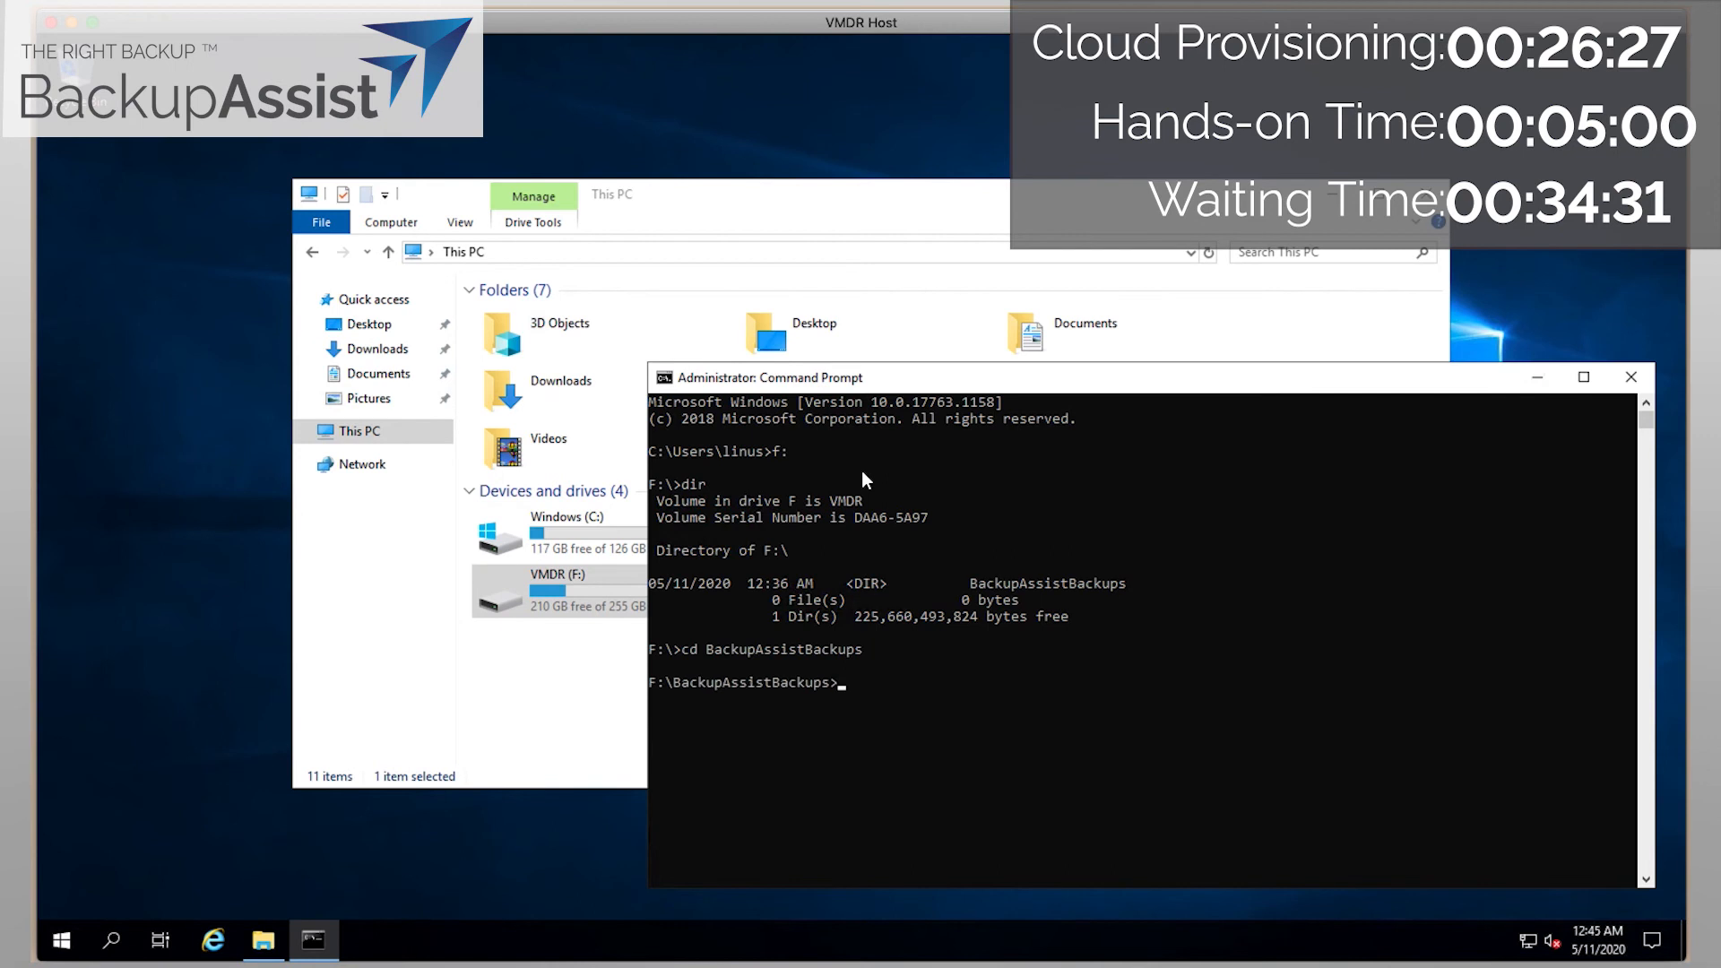
pyautogui.press('Return')
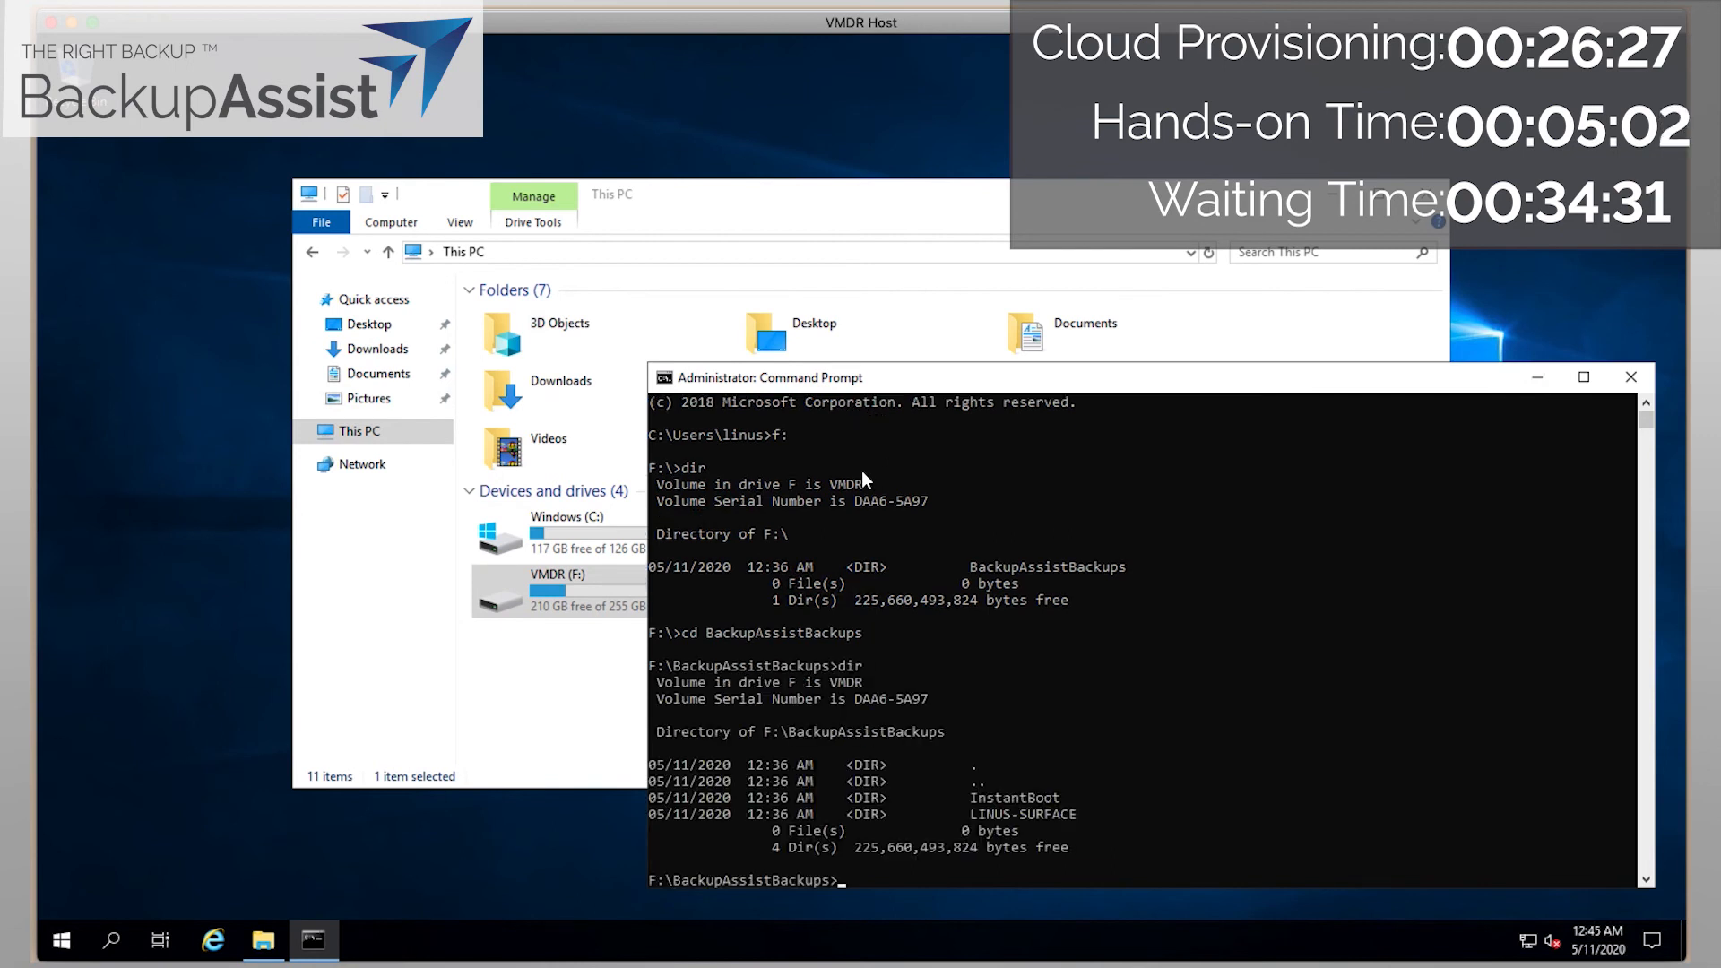
# Enter the InstantBoot folder, list its files, and show the vm-instant-boot.exe /? help text.
pyautogui.write('cd I')
pyautogui.press('Tab')
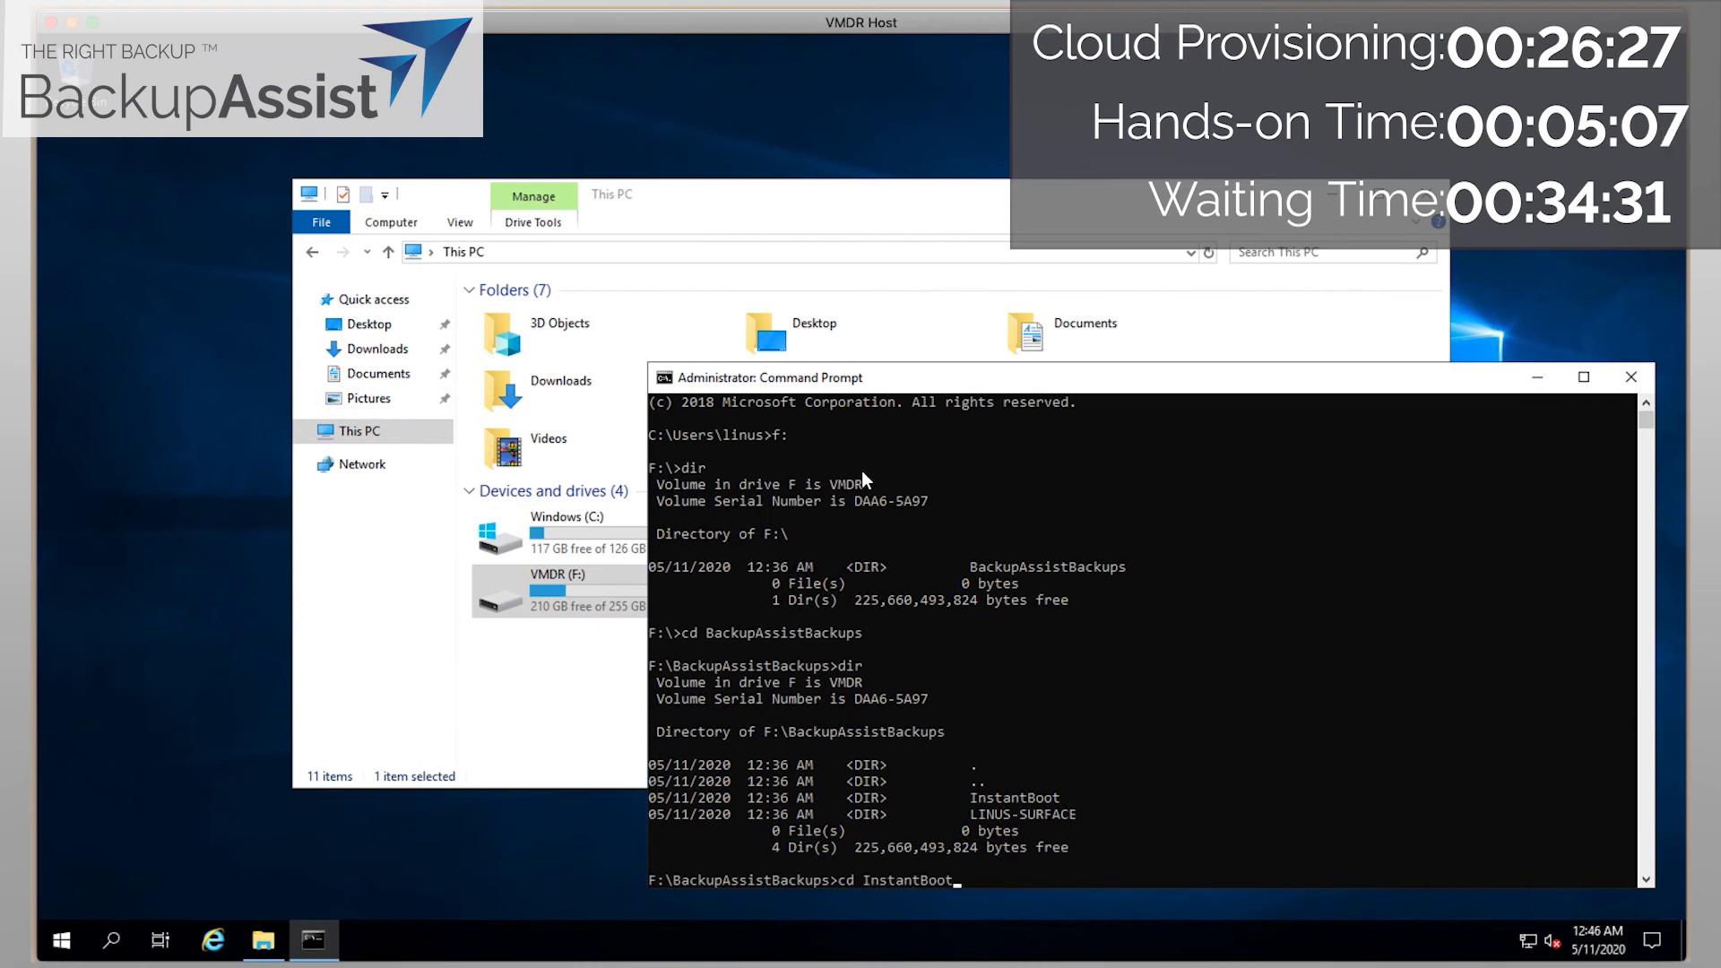
pyautogui.press('Return')
pyautogui.write('dir')
pyautogui.press('Return')
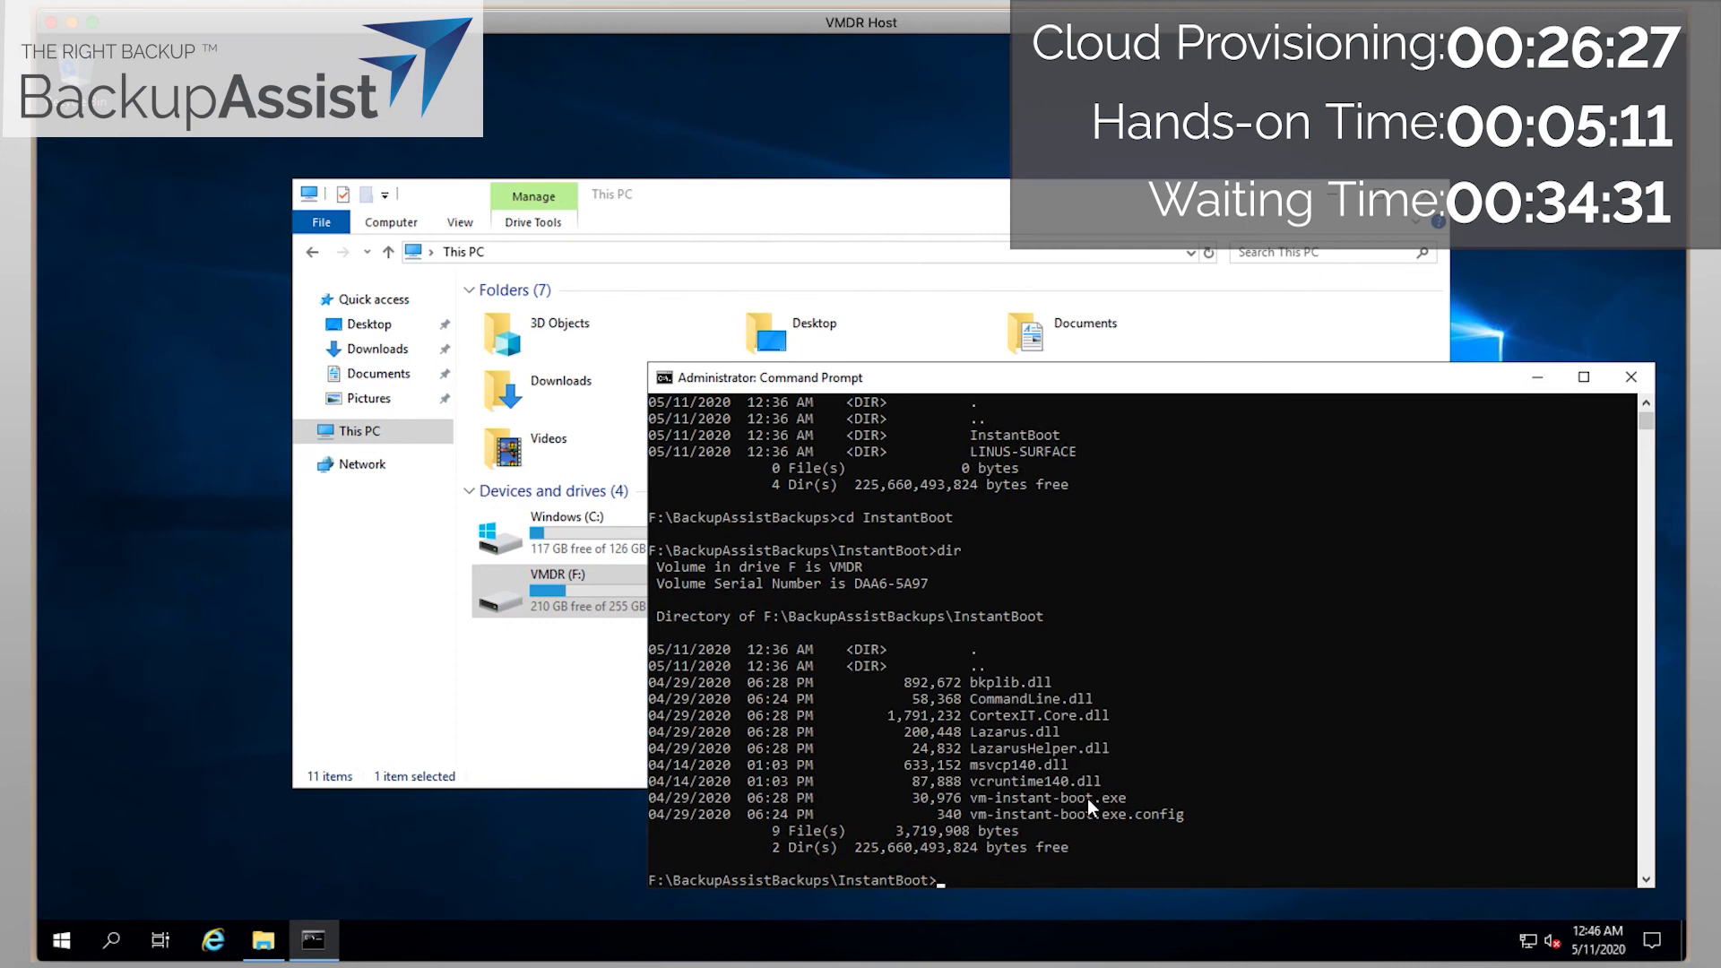
pyautogui.write('vm0')
pyautogui.press('BackSpace')
pyautogui.press('Tab')
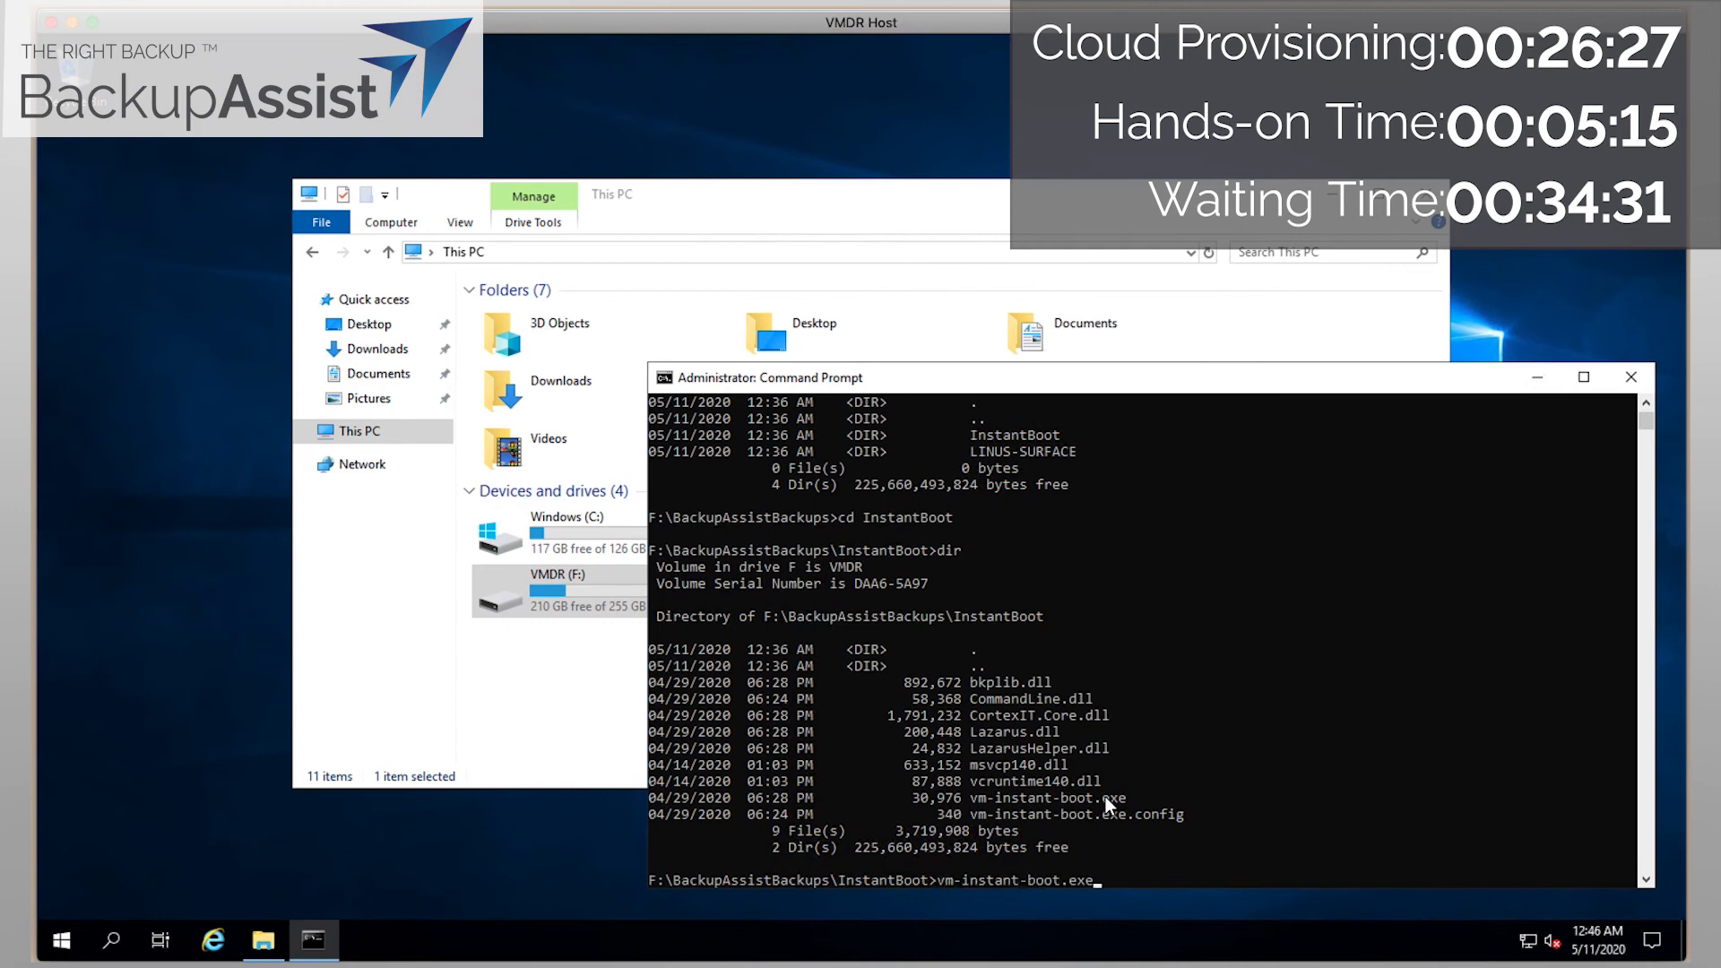
pyautogui.write('/?')
pyautogui.press('Return')
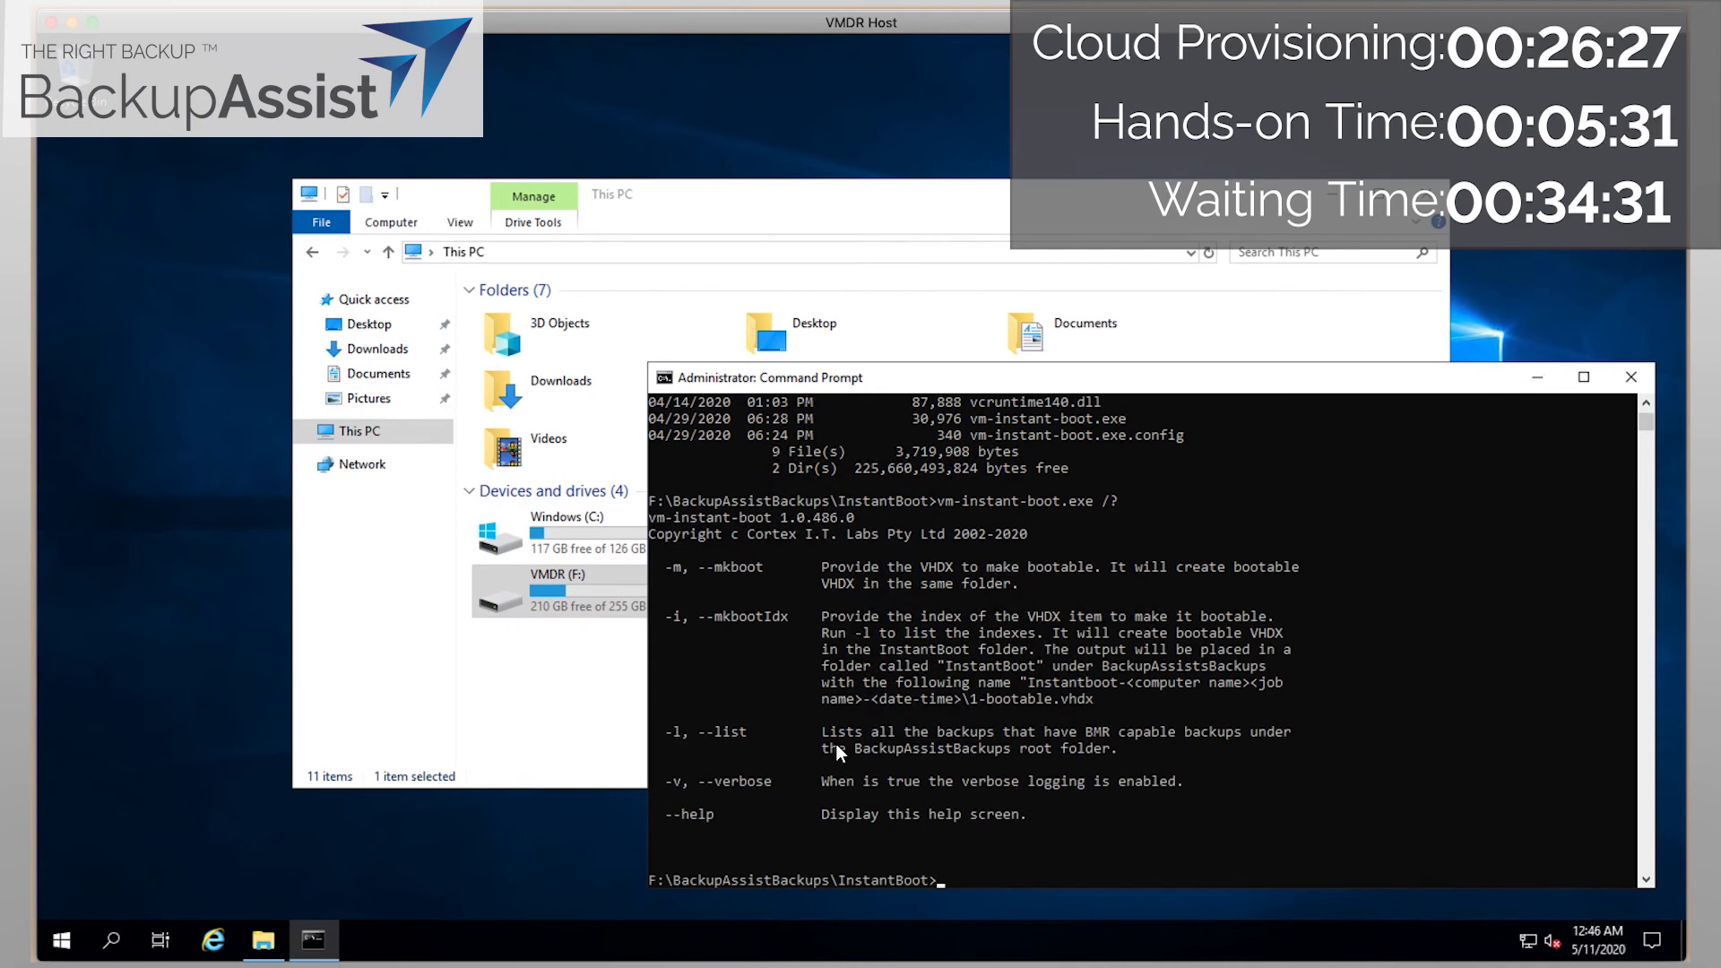
# List bootable backups with vm-instant-boot.exe -l, then run it with -i 2-1-1.
pyautogui.write('vm-instant-boot.exe ')
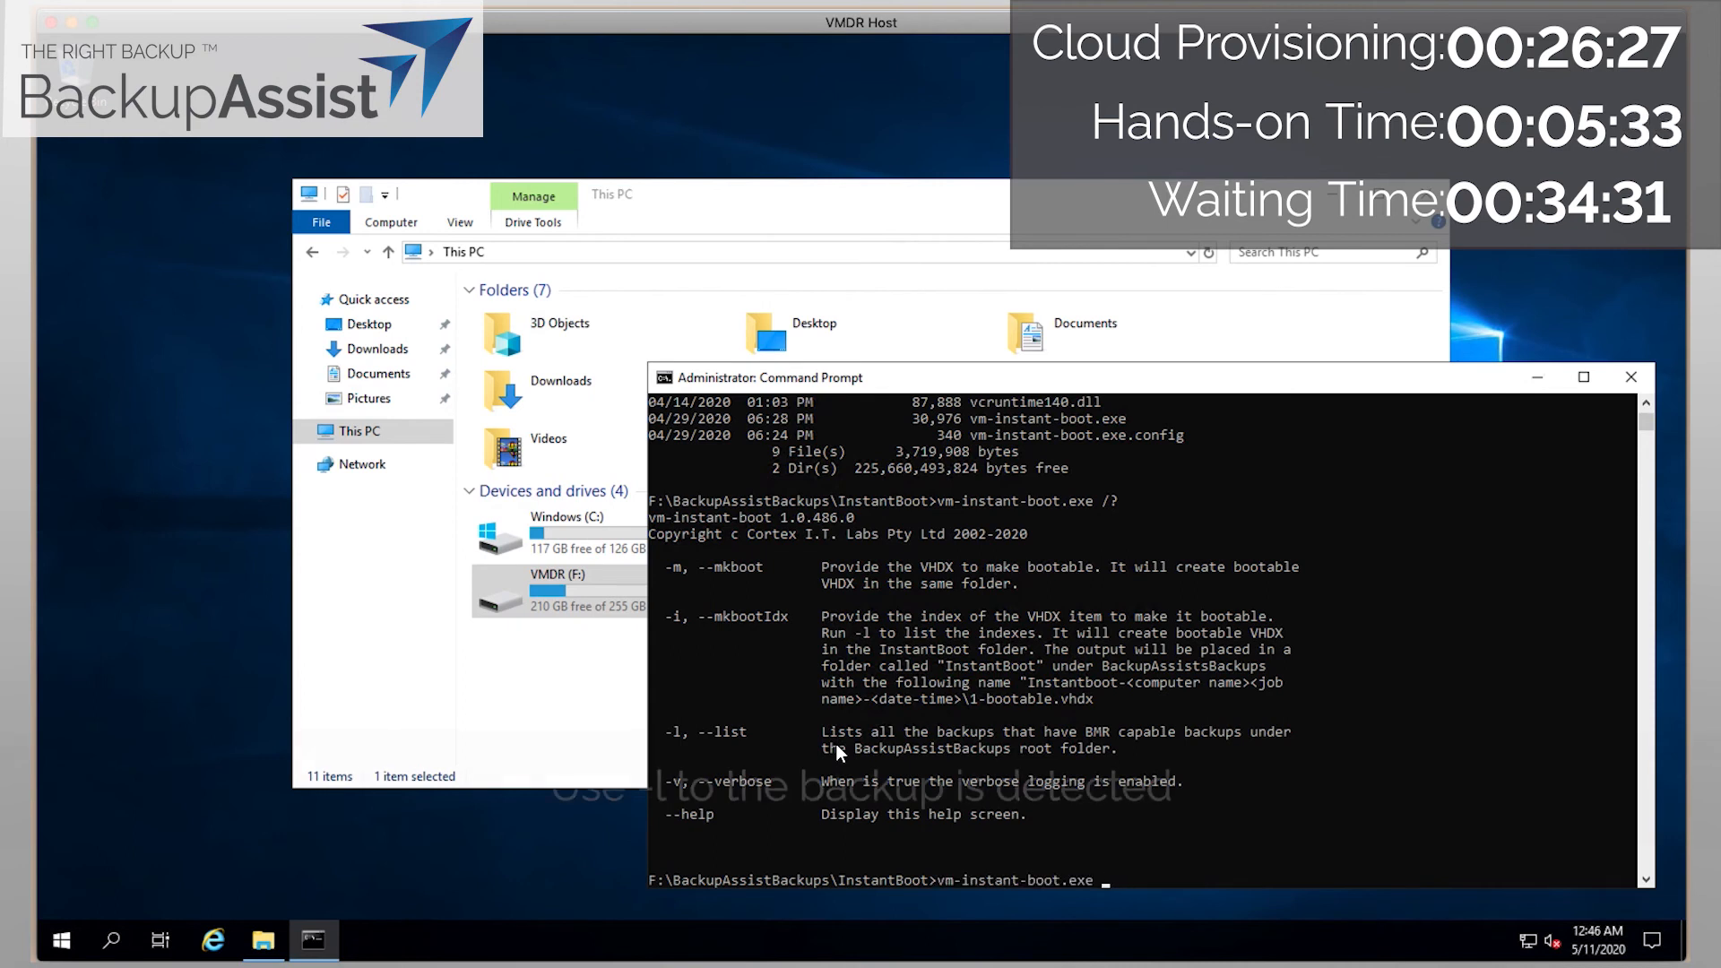
pyautogui.write('-l')
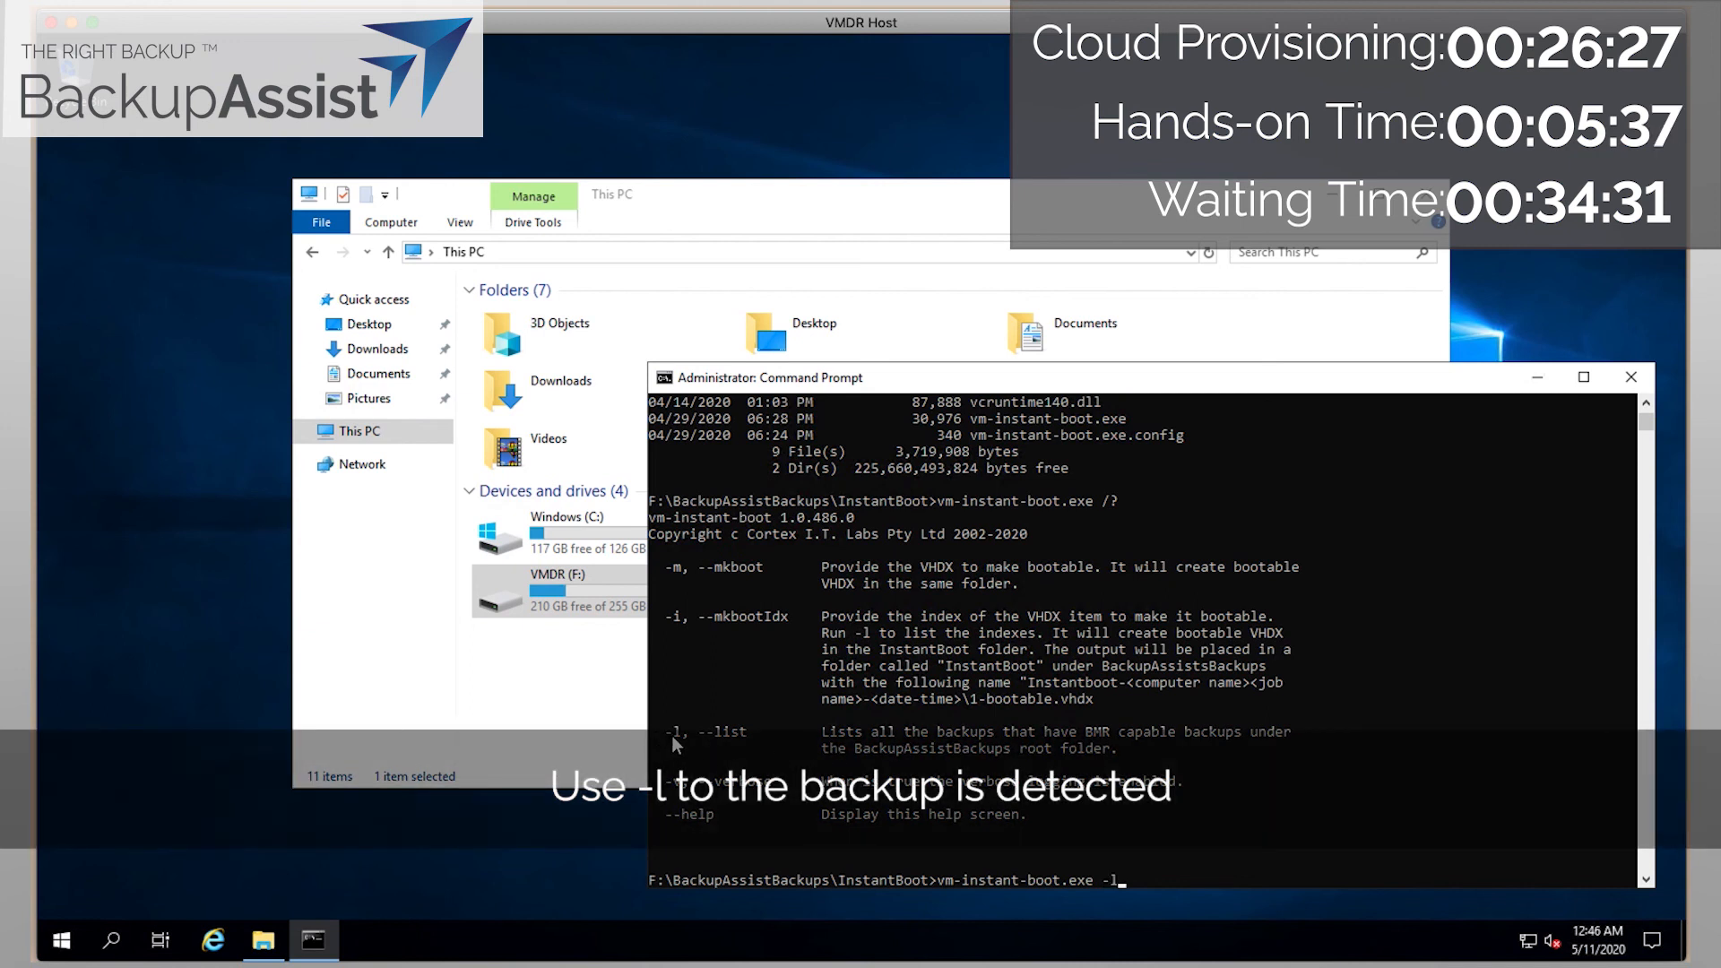
pyautogui.press('Return')
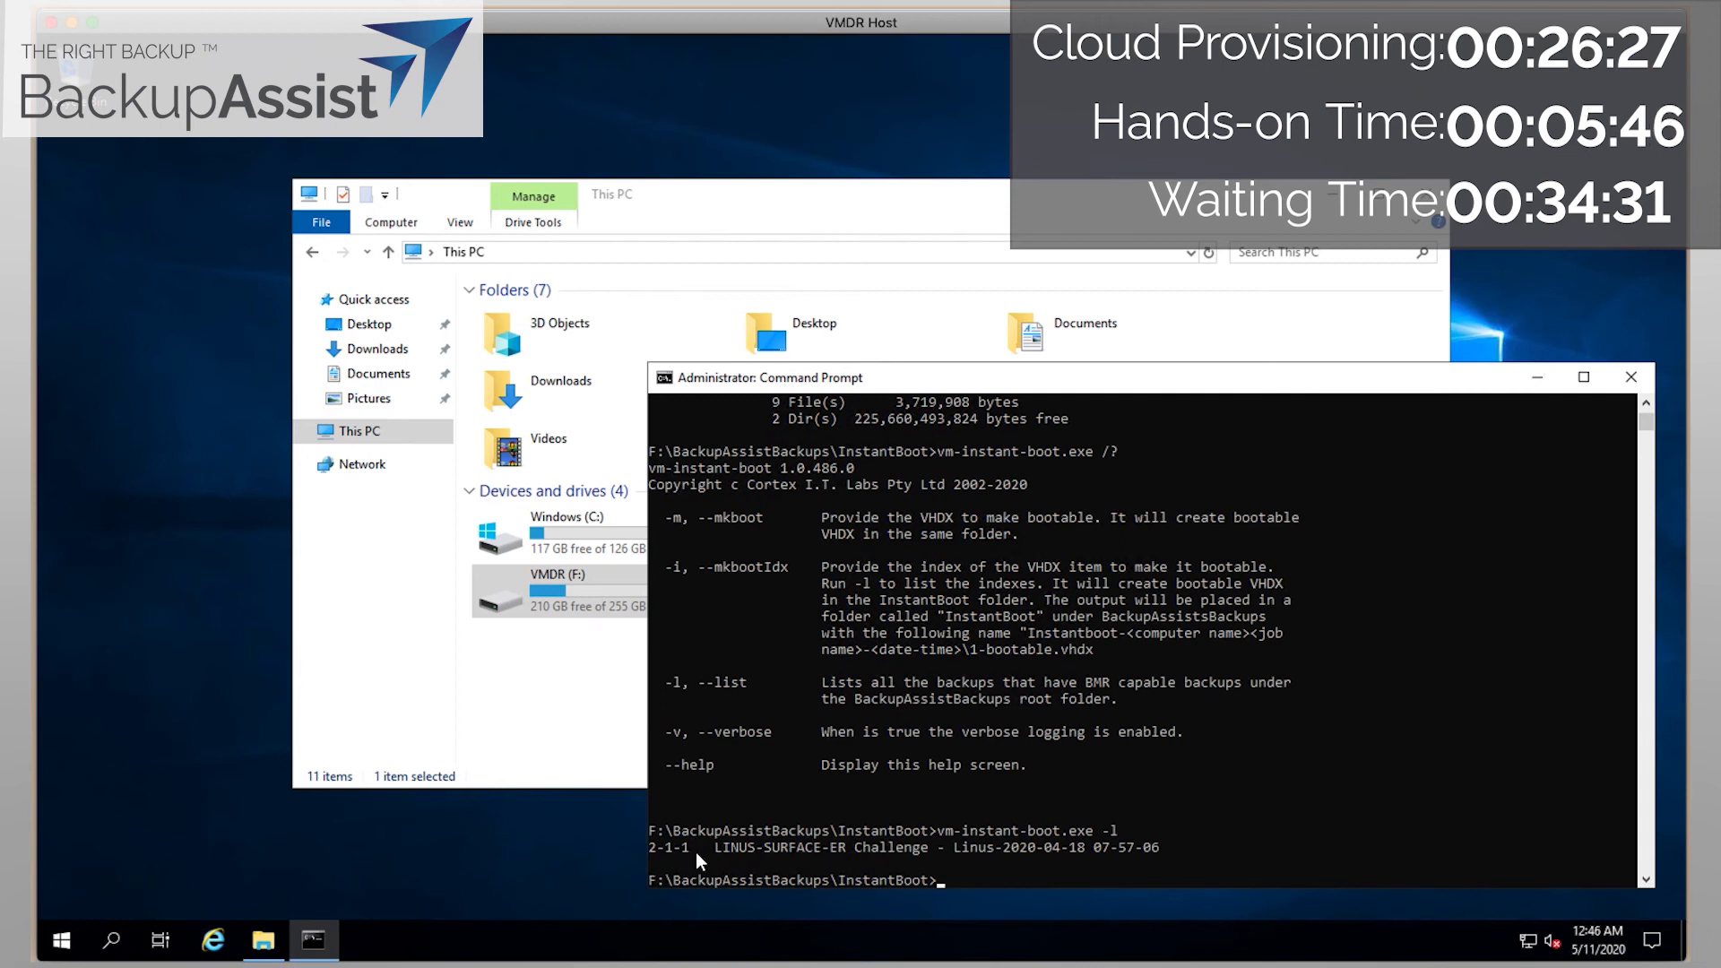
pyautogui.write('vm-')
pyautogui.press('Tab')
pyautogui.write('-i 2-1-1')
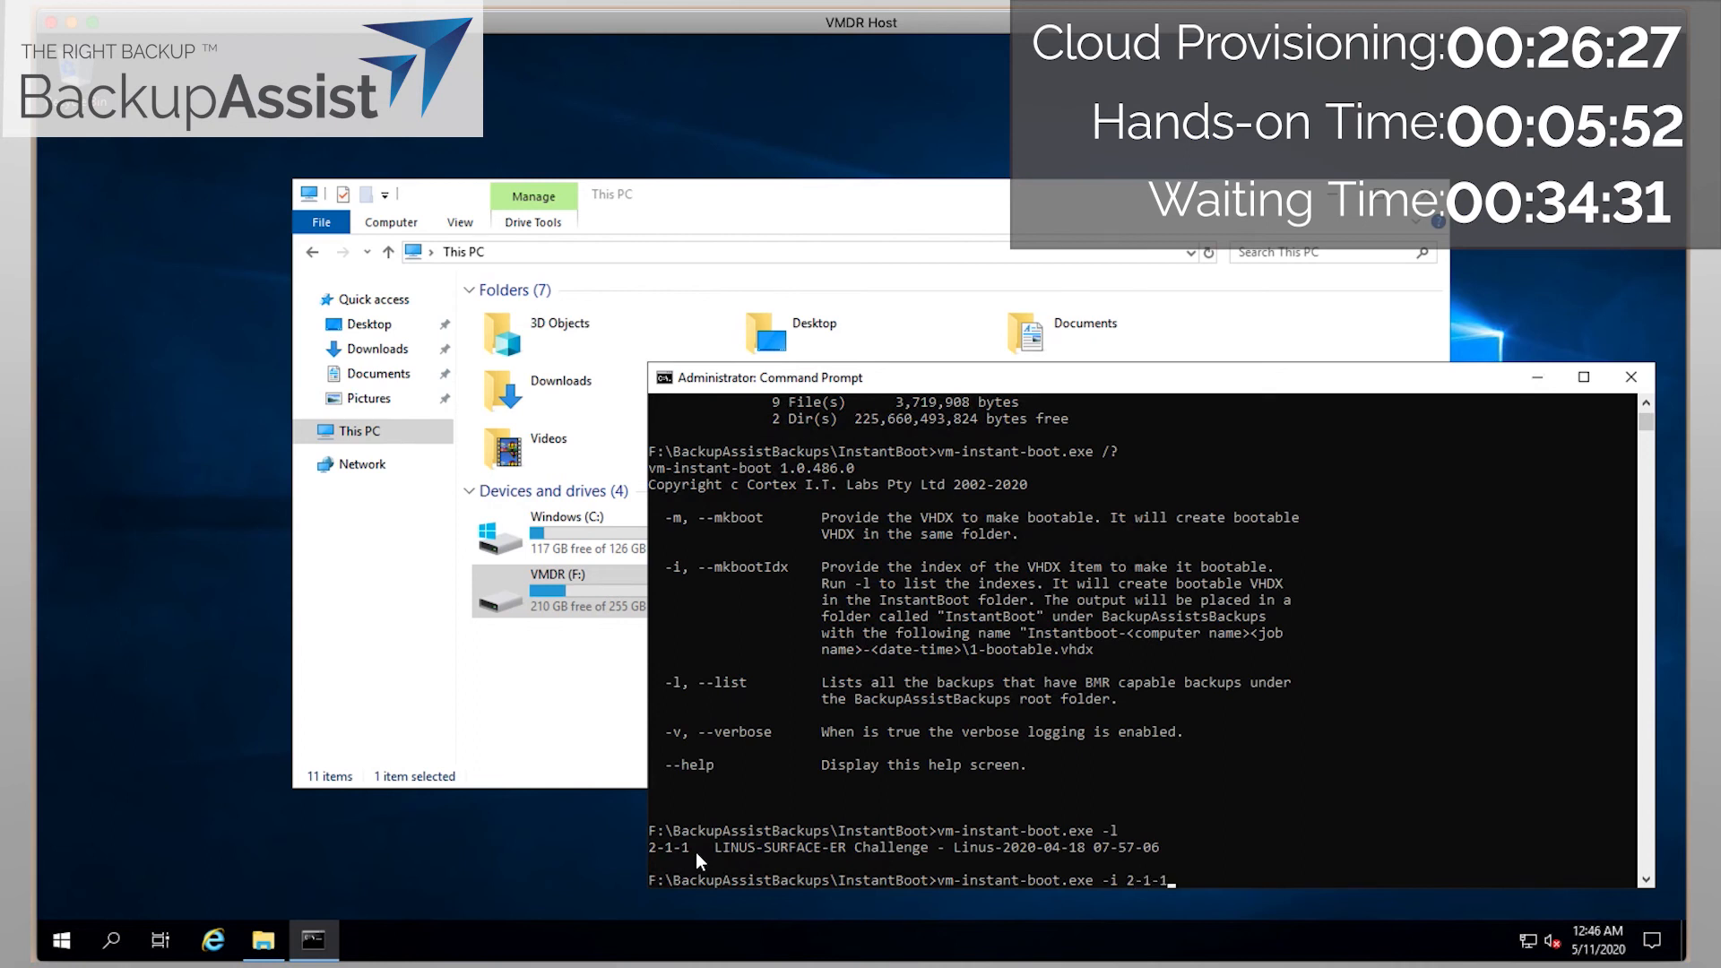
pyautogui.press('Return')
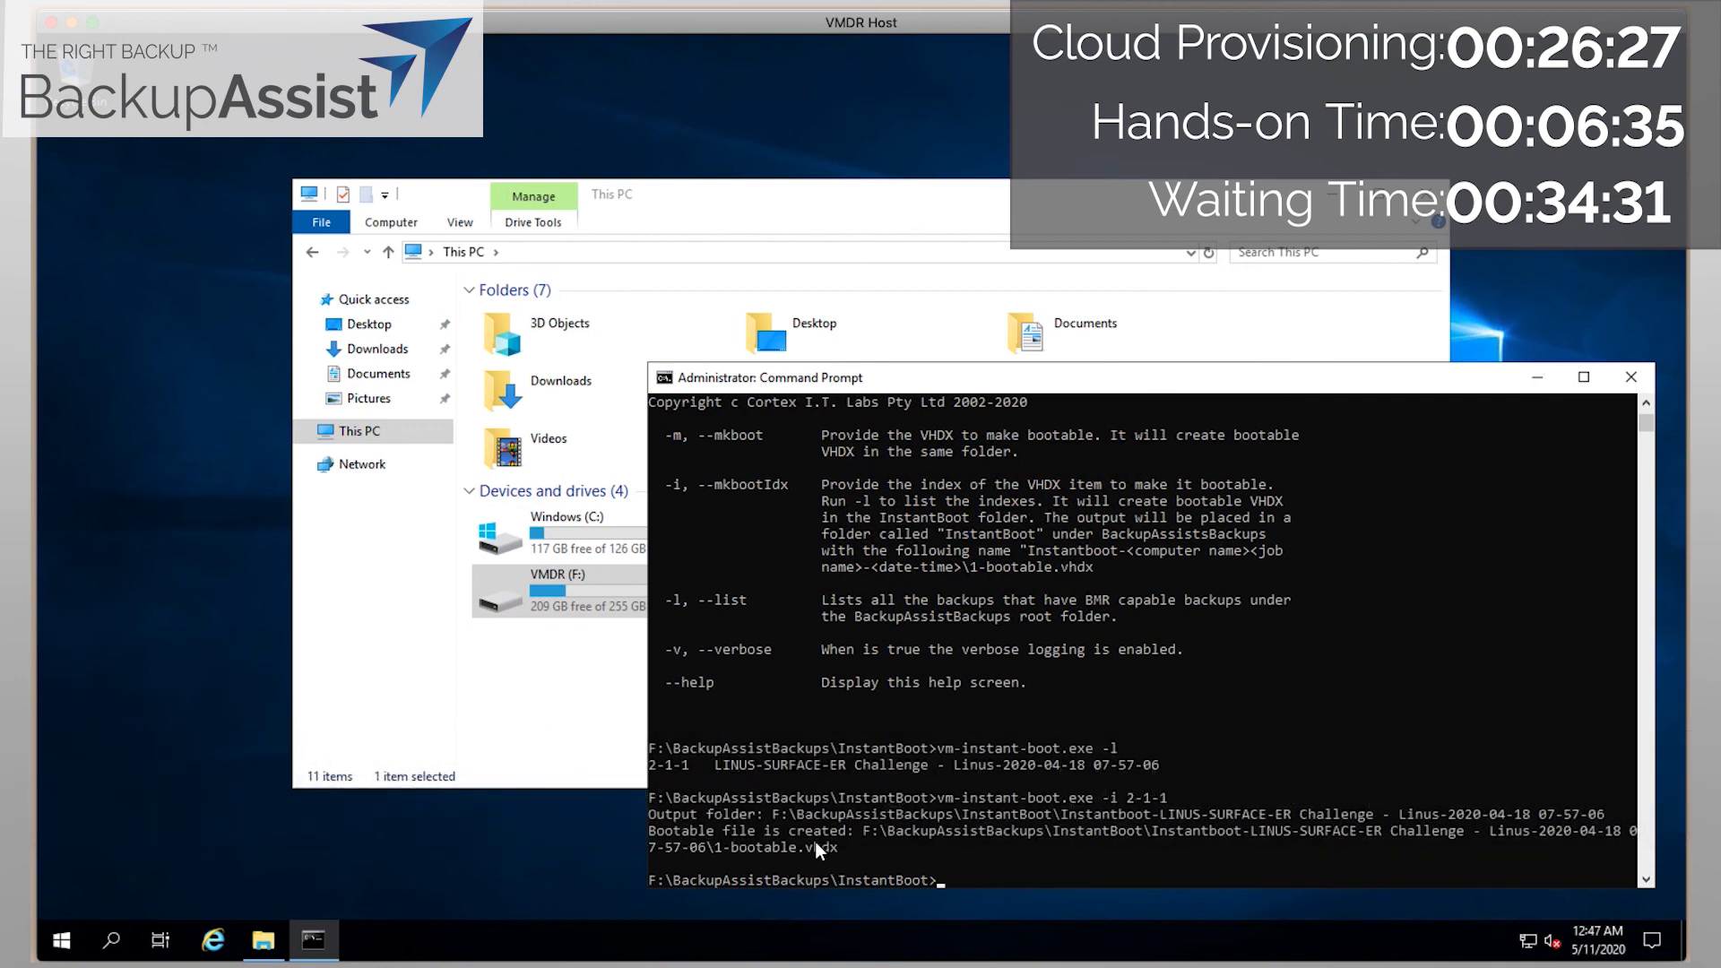
# Launch Hyper-V Manager from Windows Administrative Tools and select the VMDR-HOST server.
pyautogui.click(59, 945)
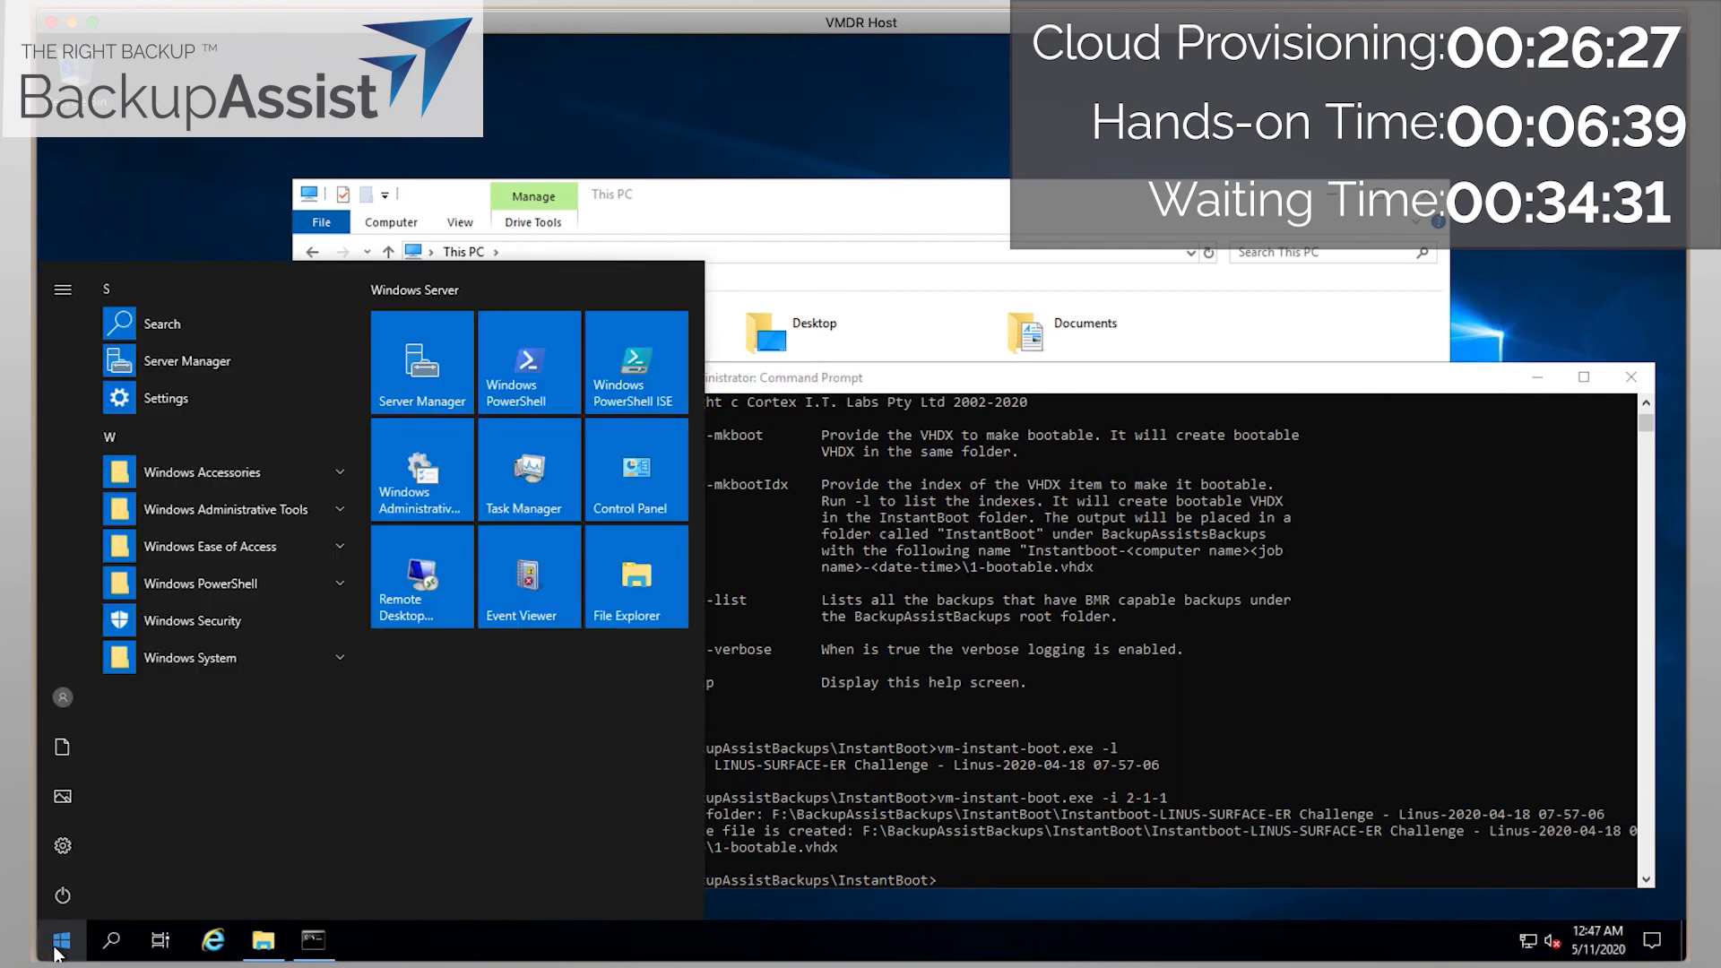
pyautogui.click(226, 471)
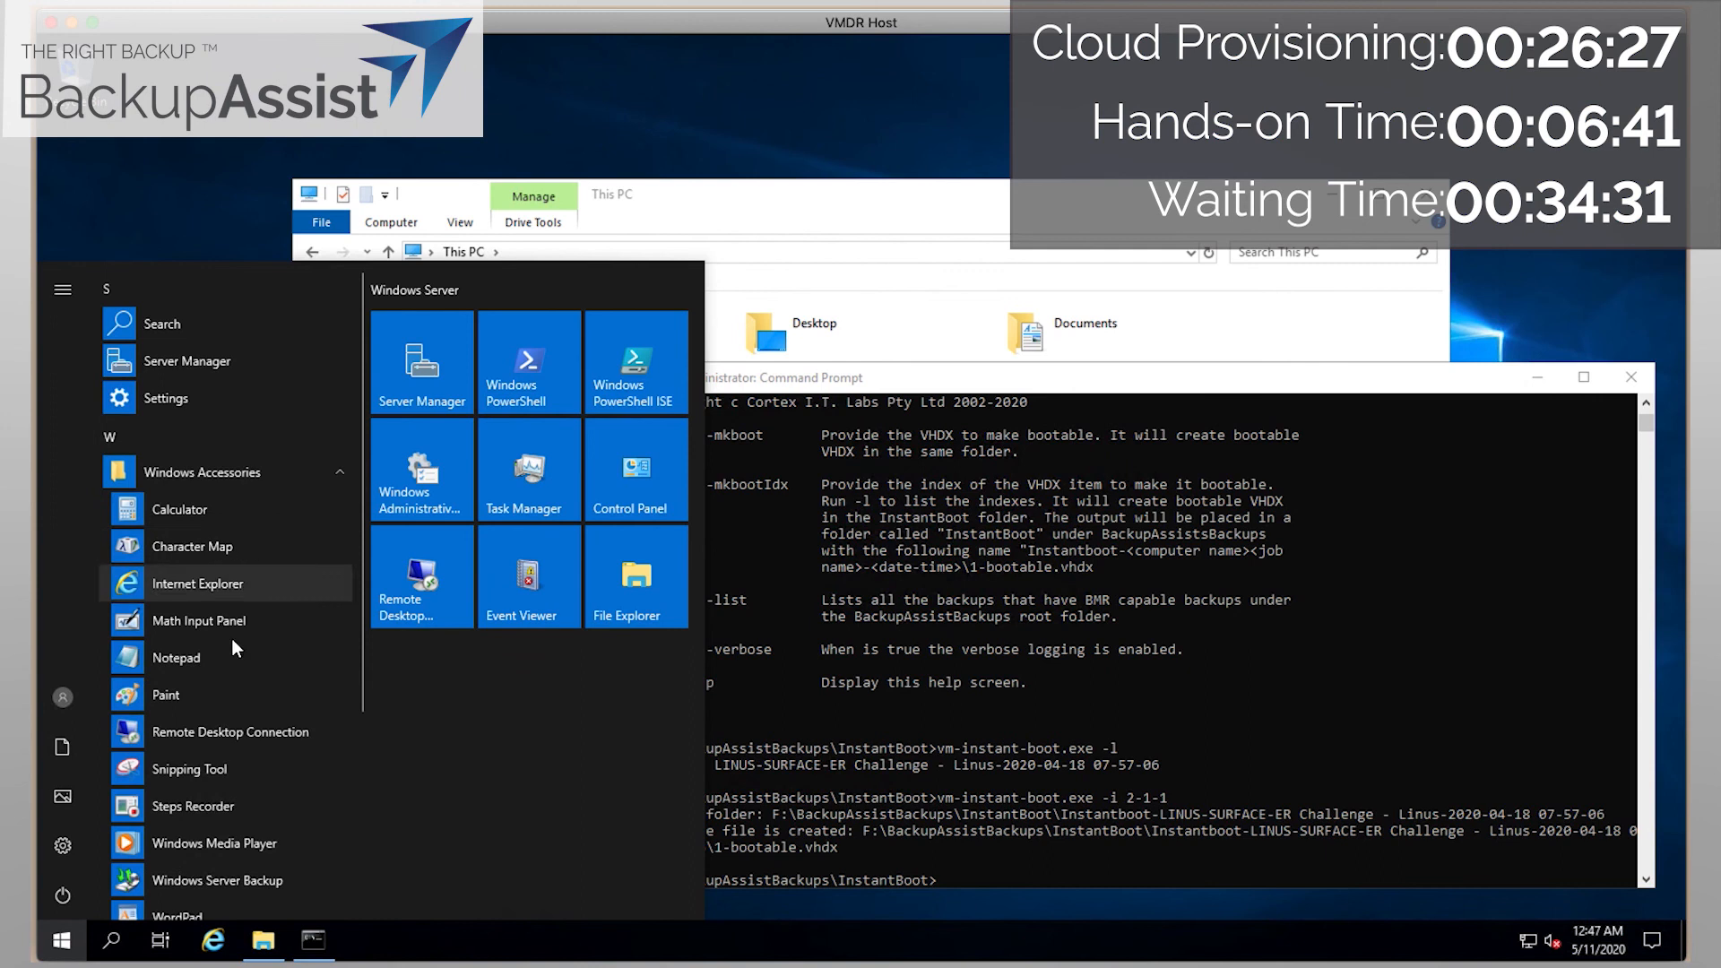
pyautogui.click(159, 471)
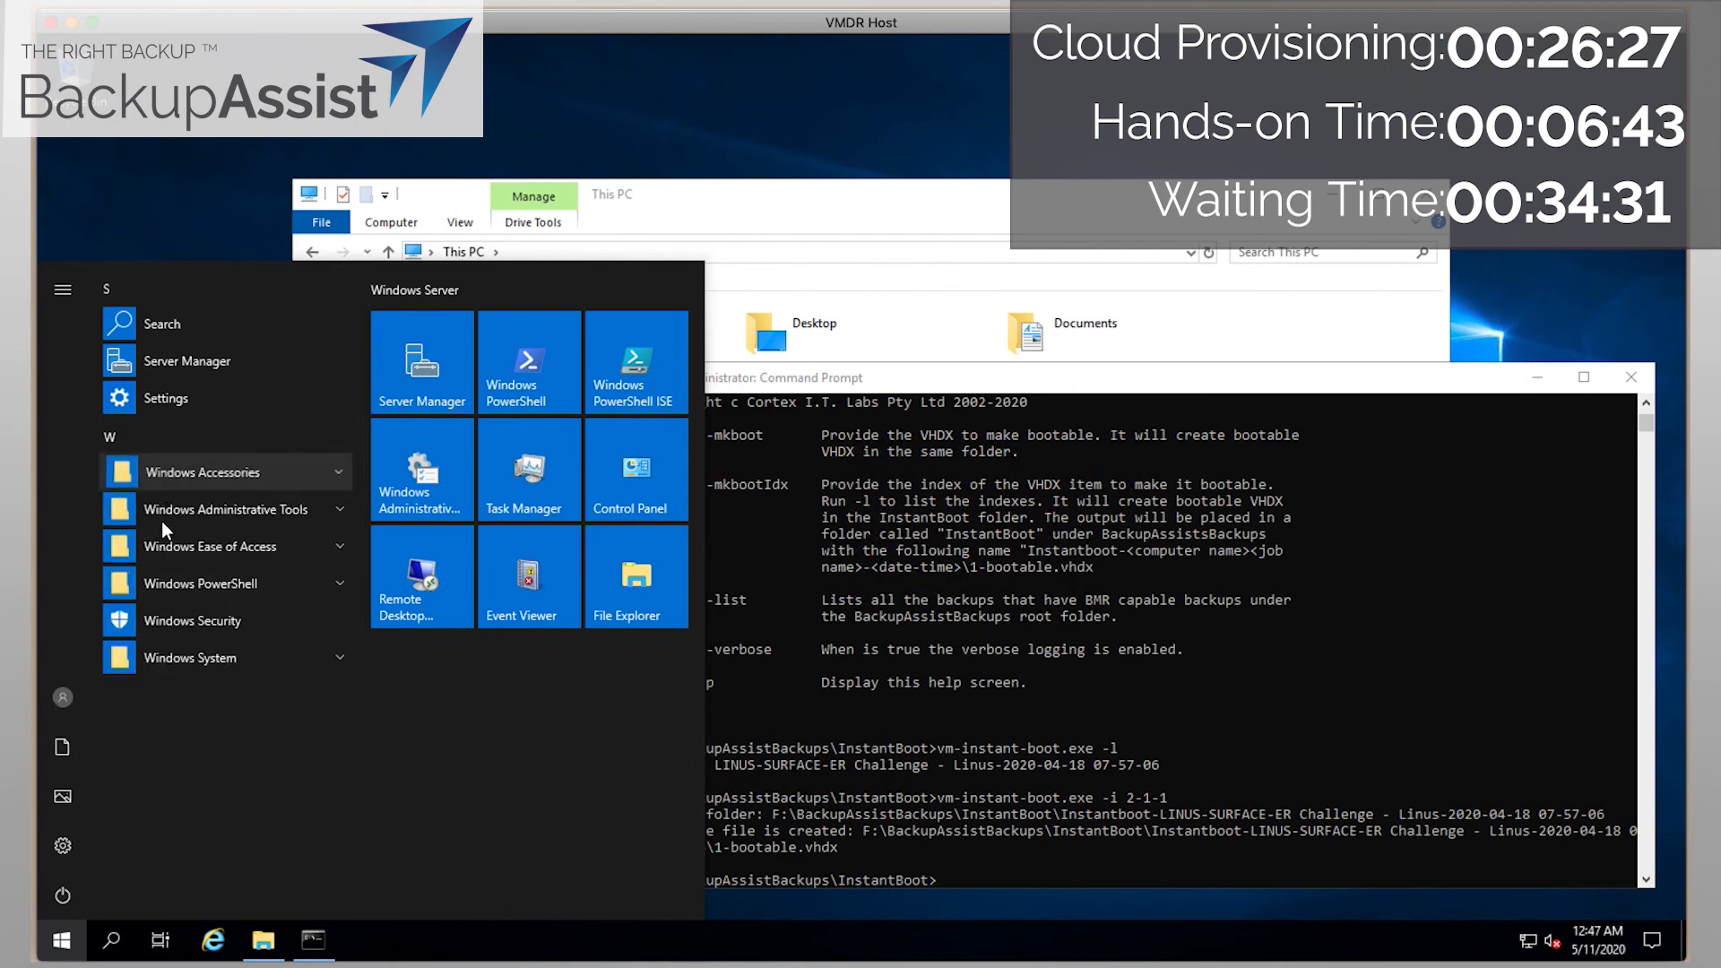
pyautogui.click(177, 502)
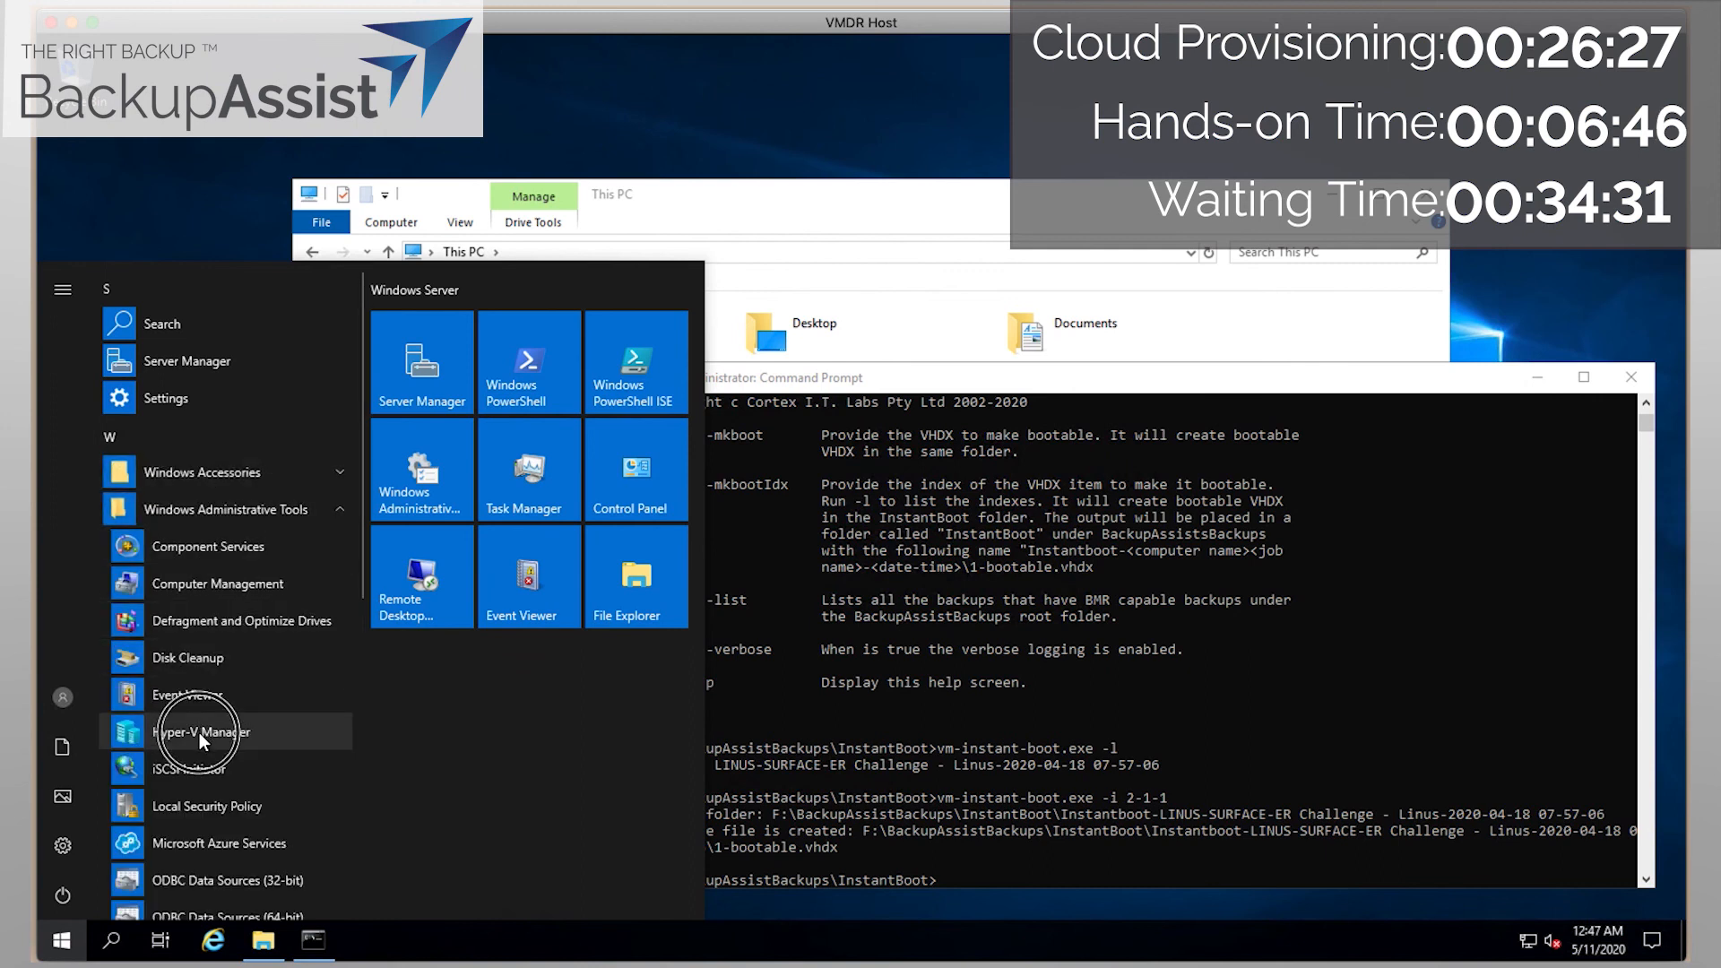
pyautogui.click(199, 733)
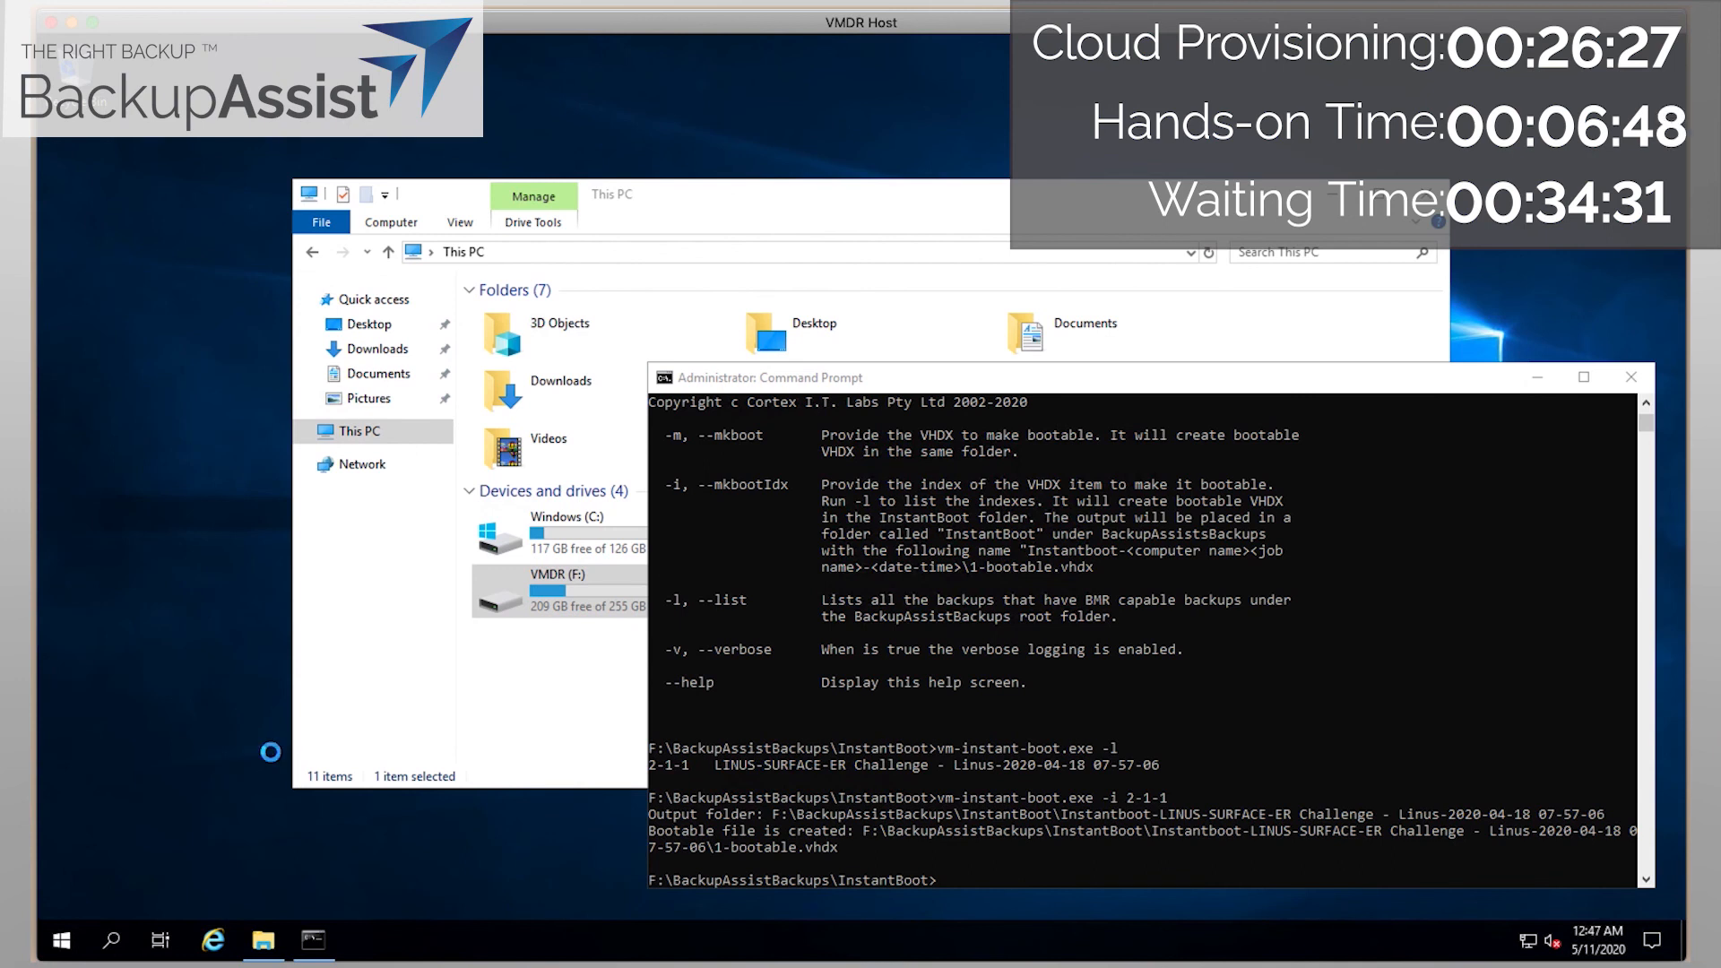
pyautogui.click(315, 289)
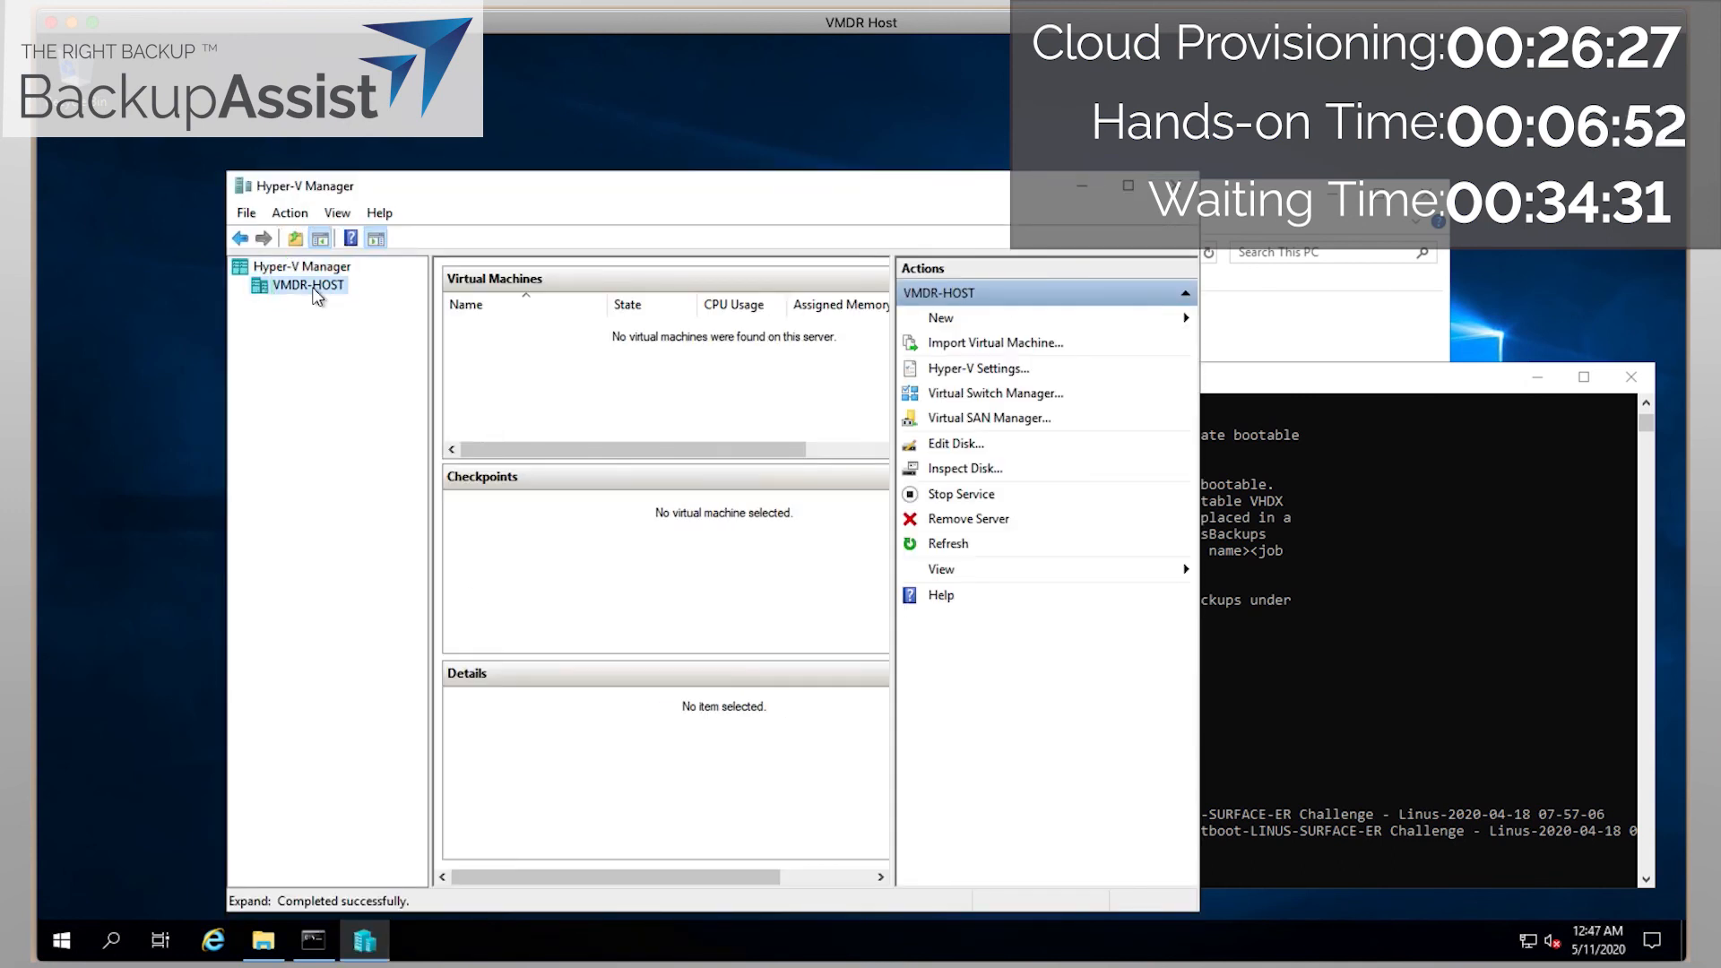
# Start a new virtual machine on VMDR-HOST named VMDR, keeping Generation 2.
pyautogui.rightClick(316, 296)
pyautogui.moveTo(376, 303)
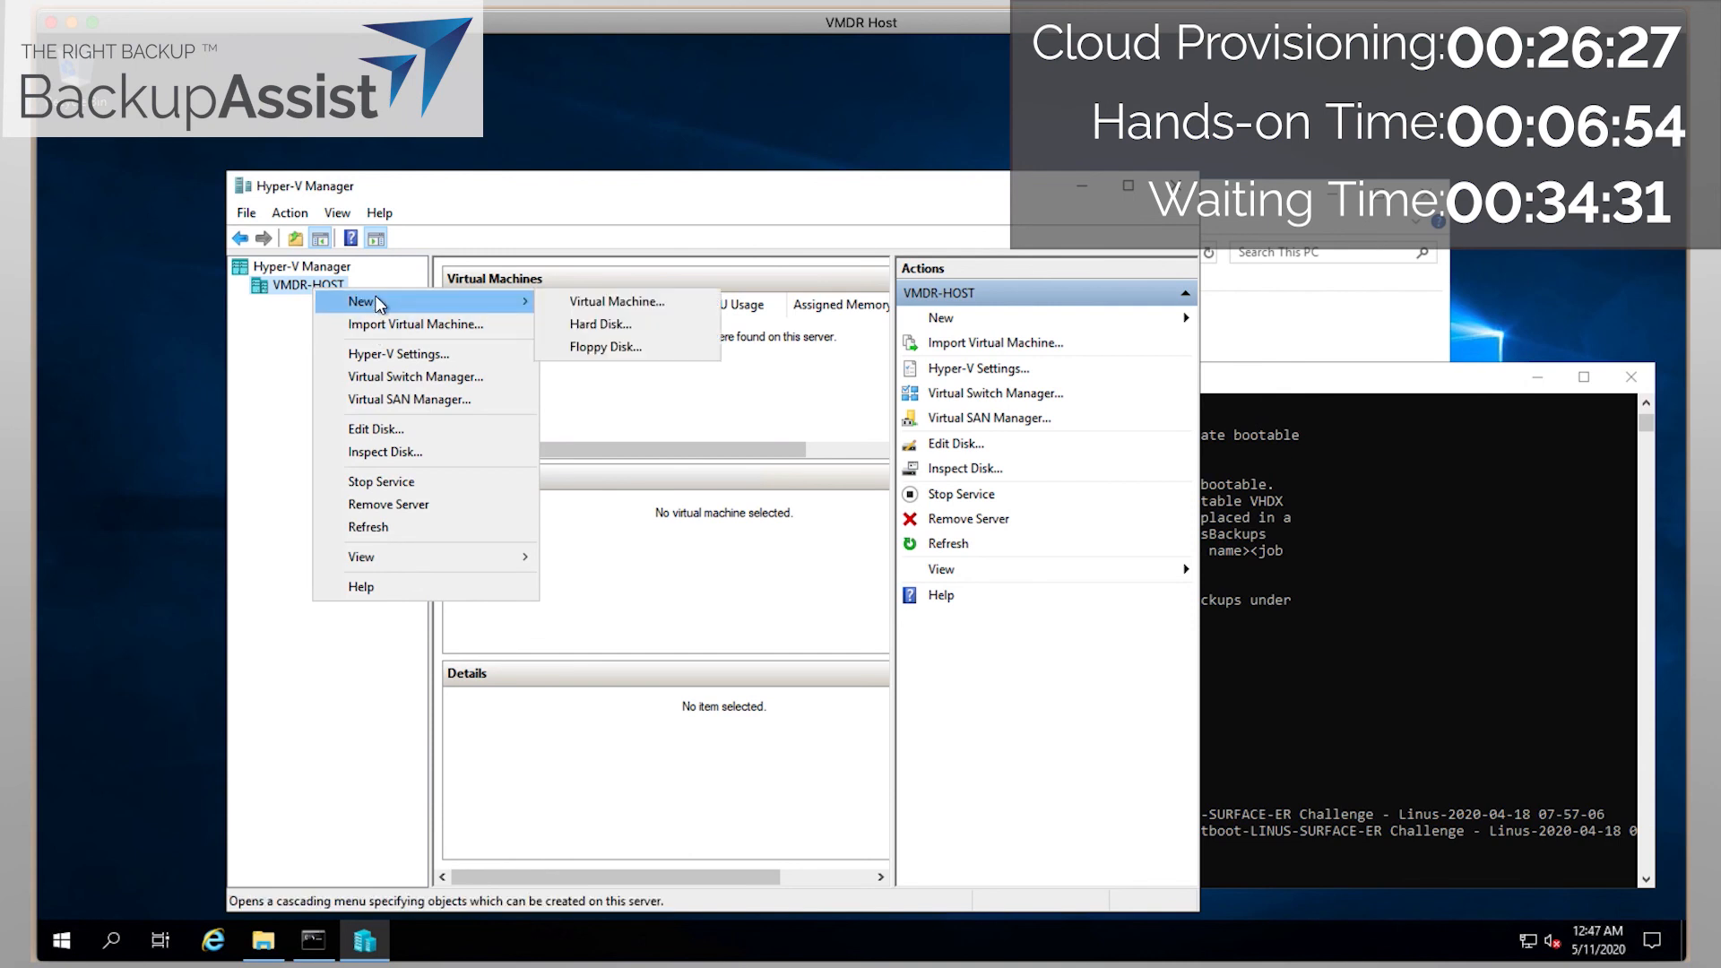
pyautogui.click(616, 301)
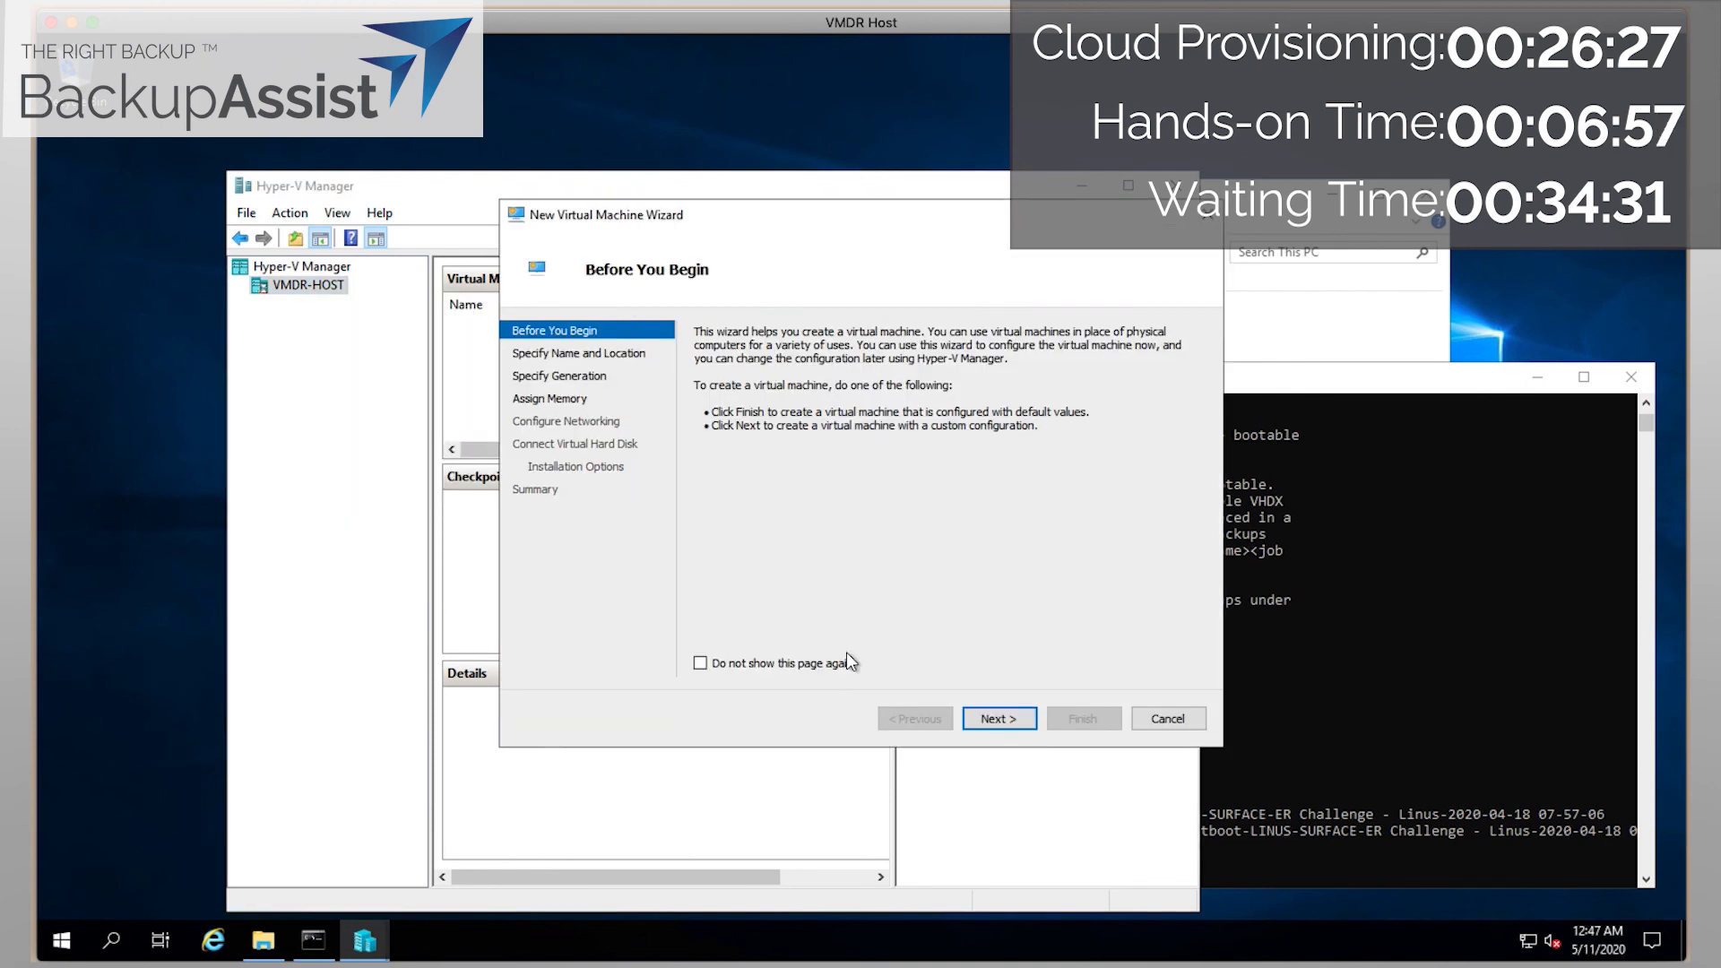
pyautogui.click(1013, 718)
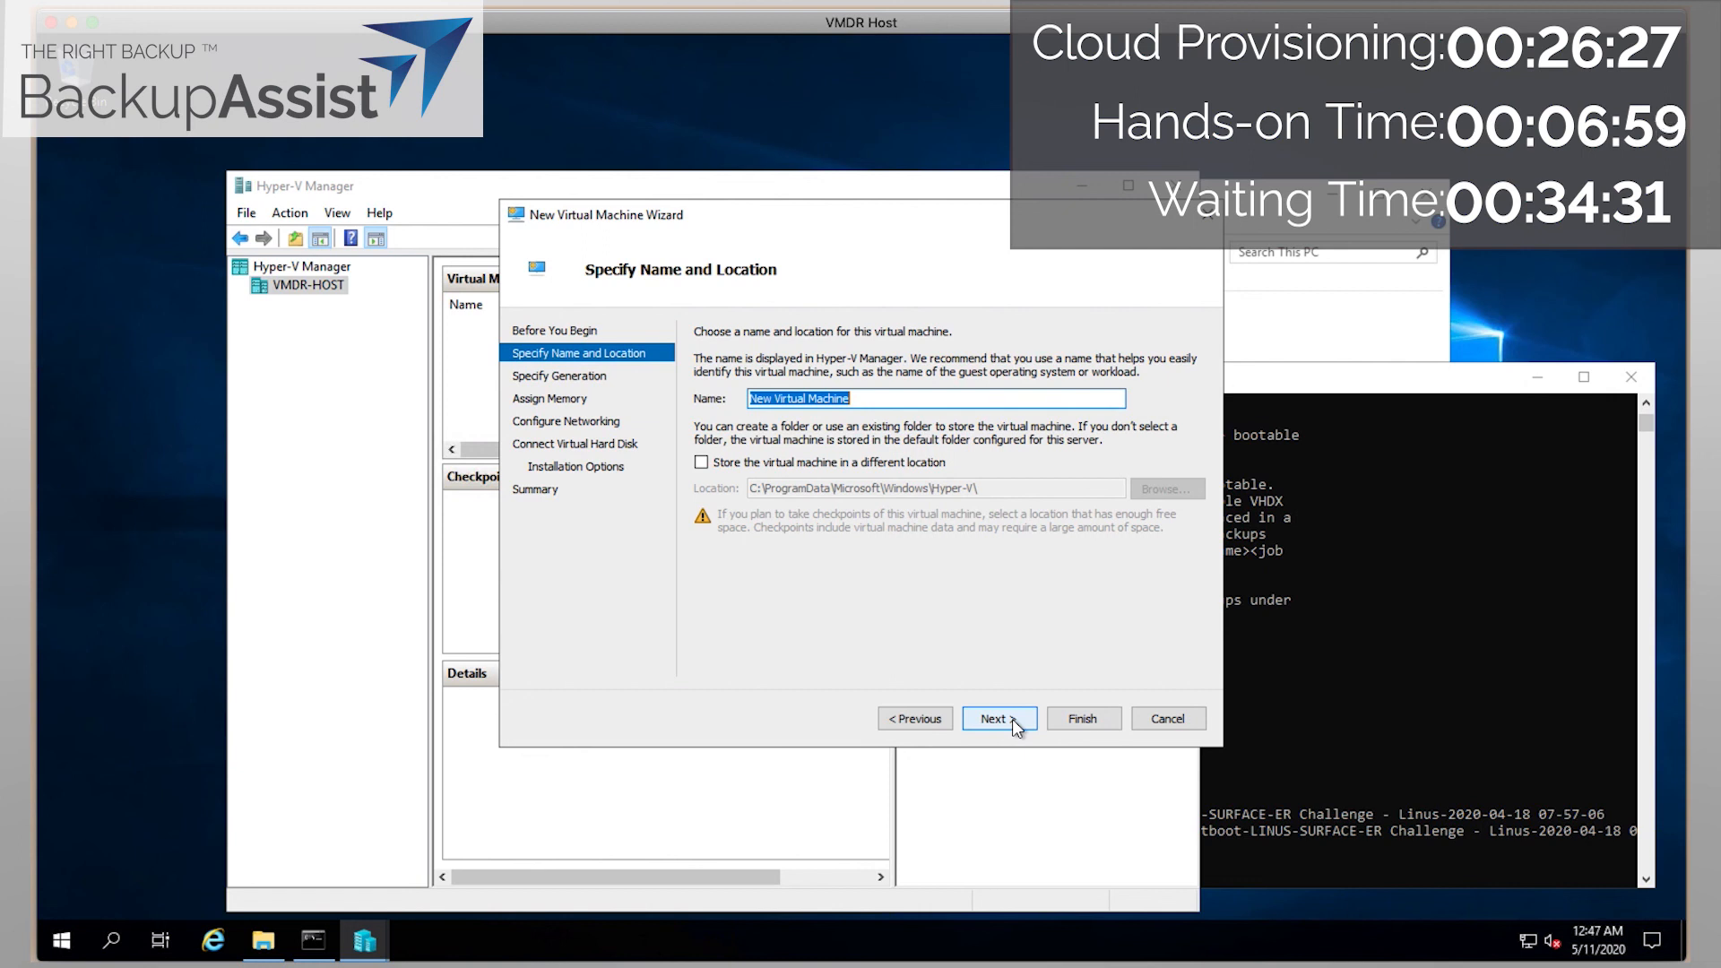
pyautogui.write('VMDR')
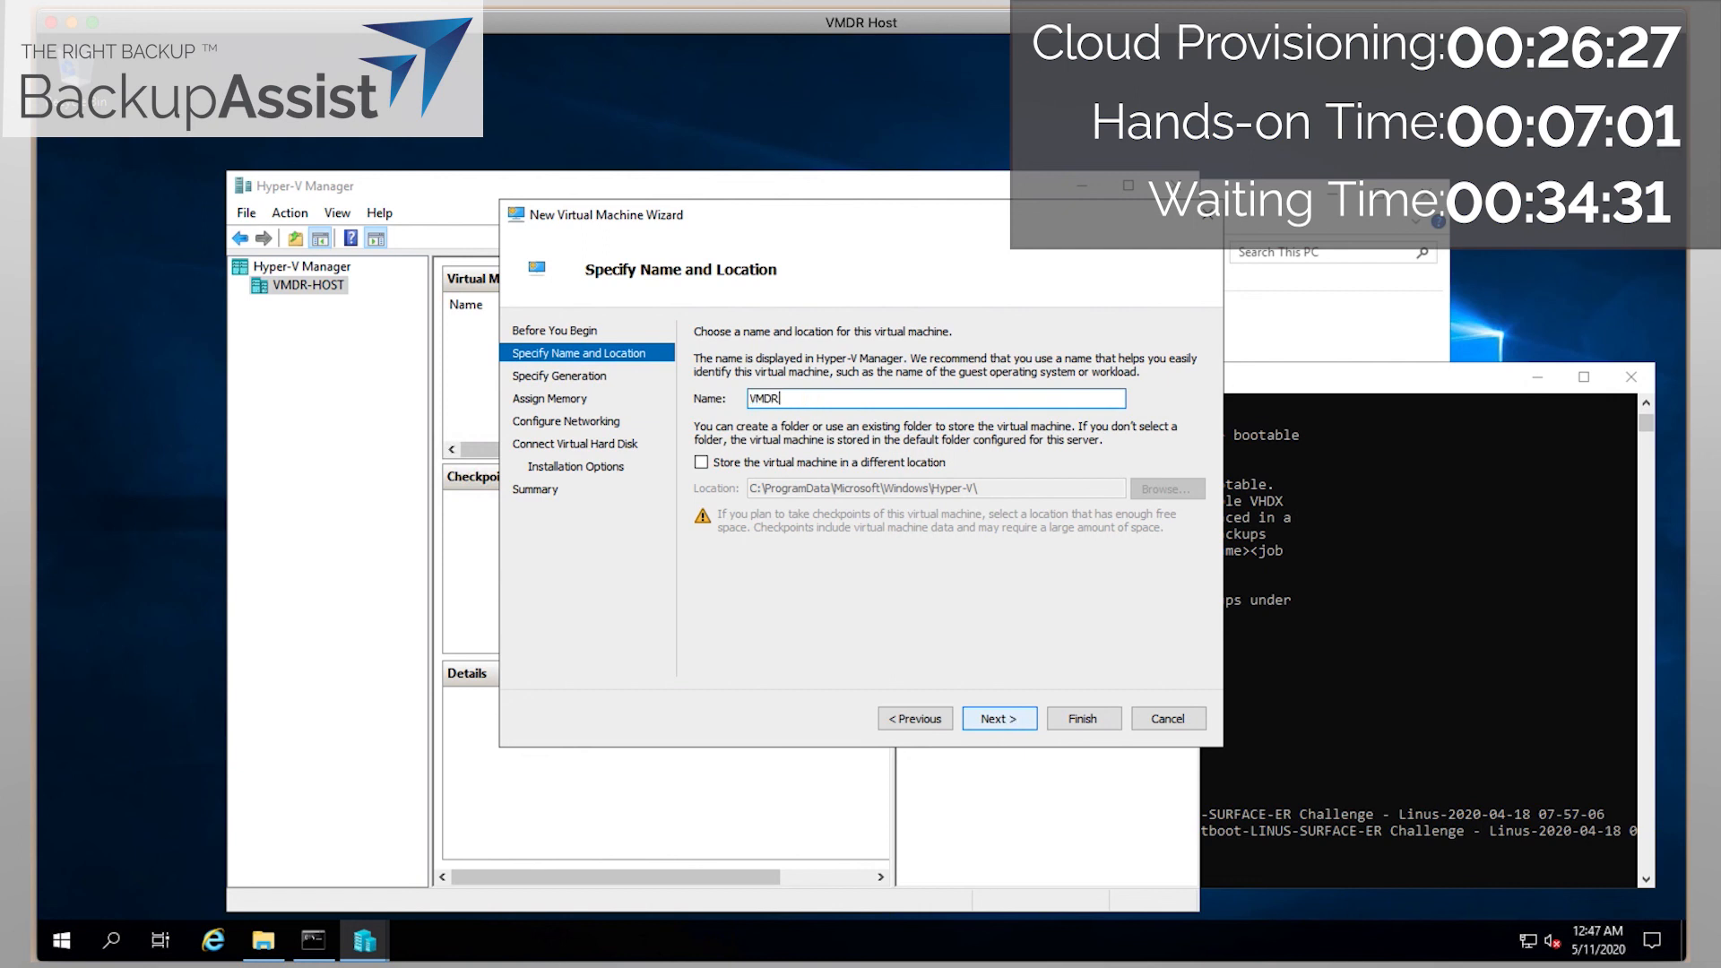
pyautogui.click(994, 718)
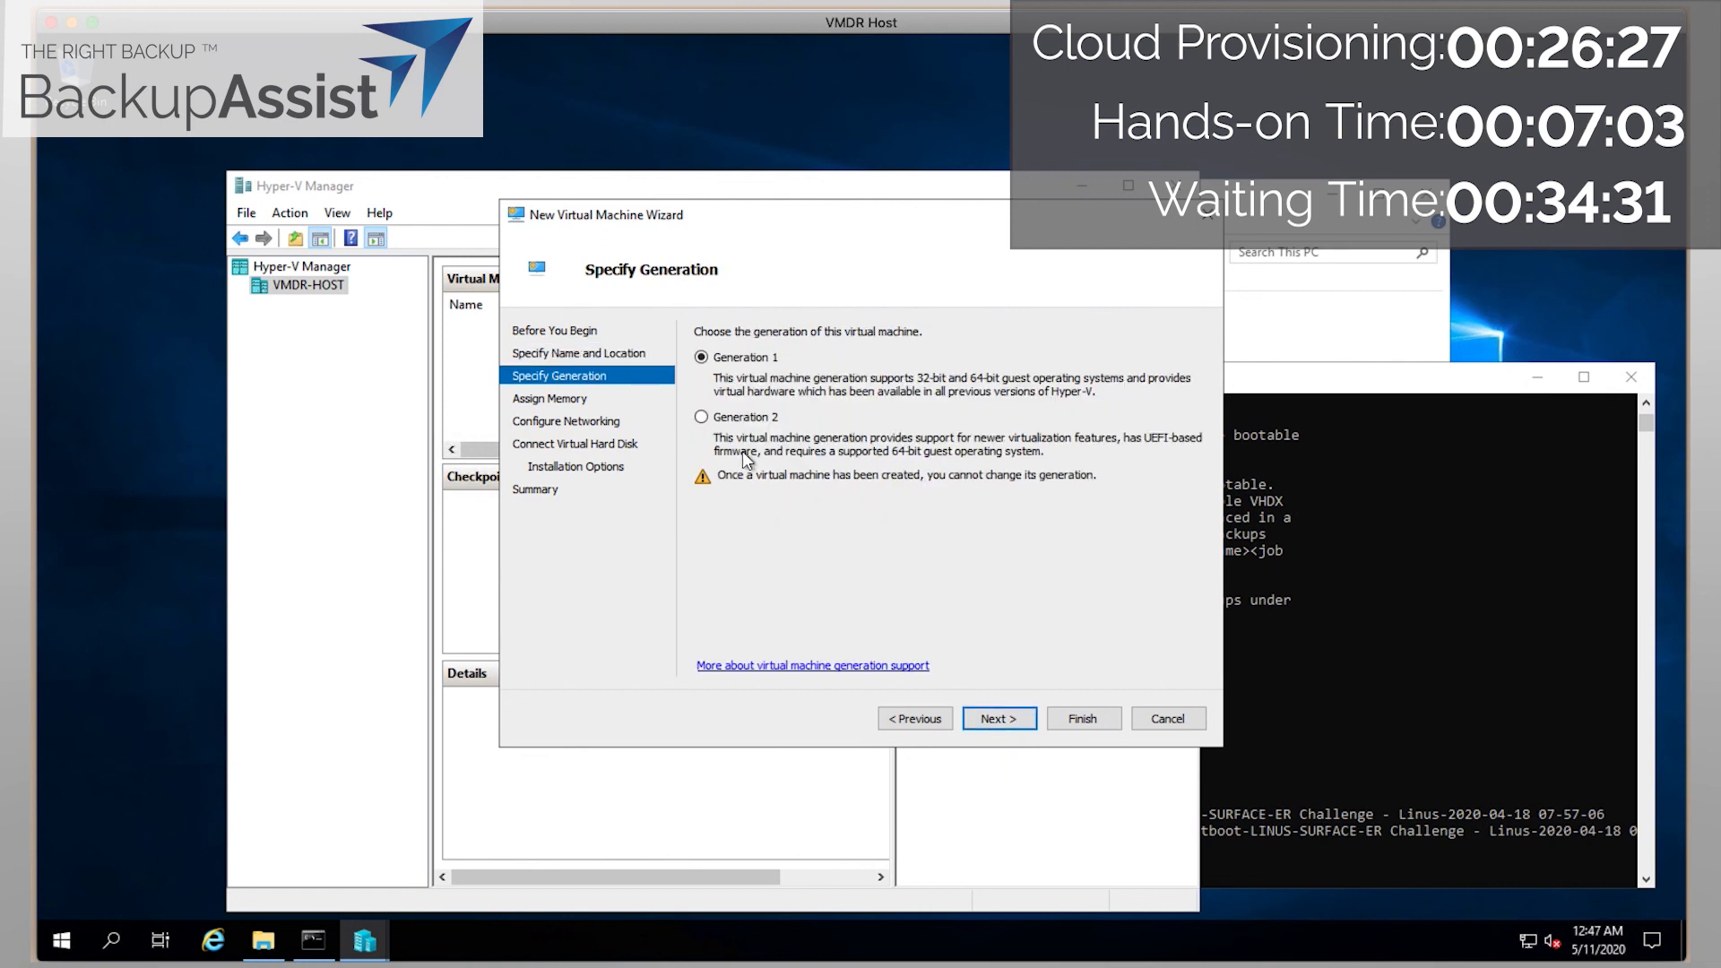
pyautogui.click(985, 718)
# Give it 4096 MB startup memory, leave networking Not Connected, and opt for an existing virtual disk.
pyautogui.write('4096')
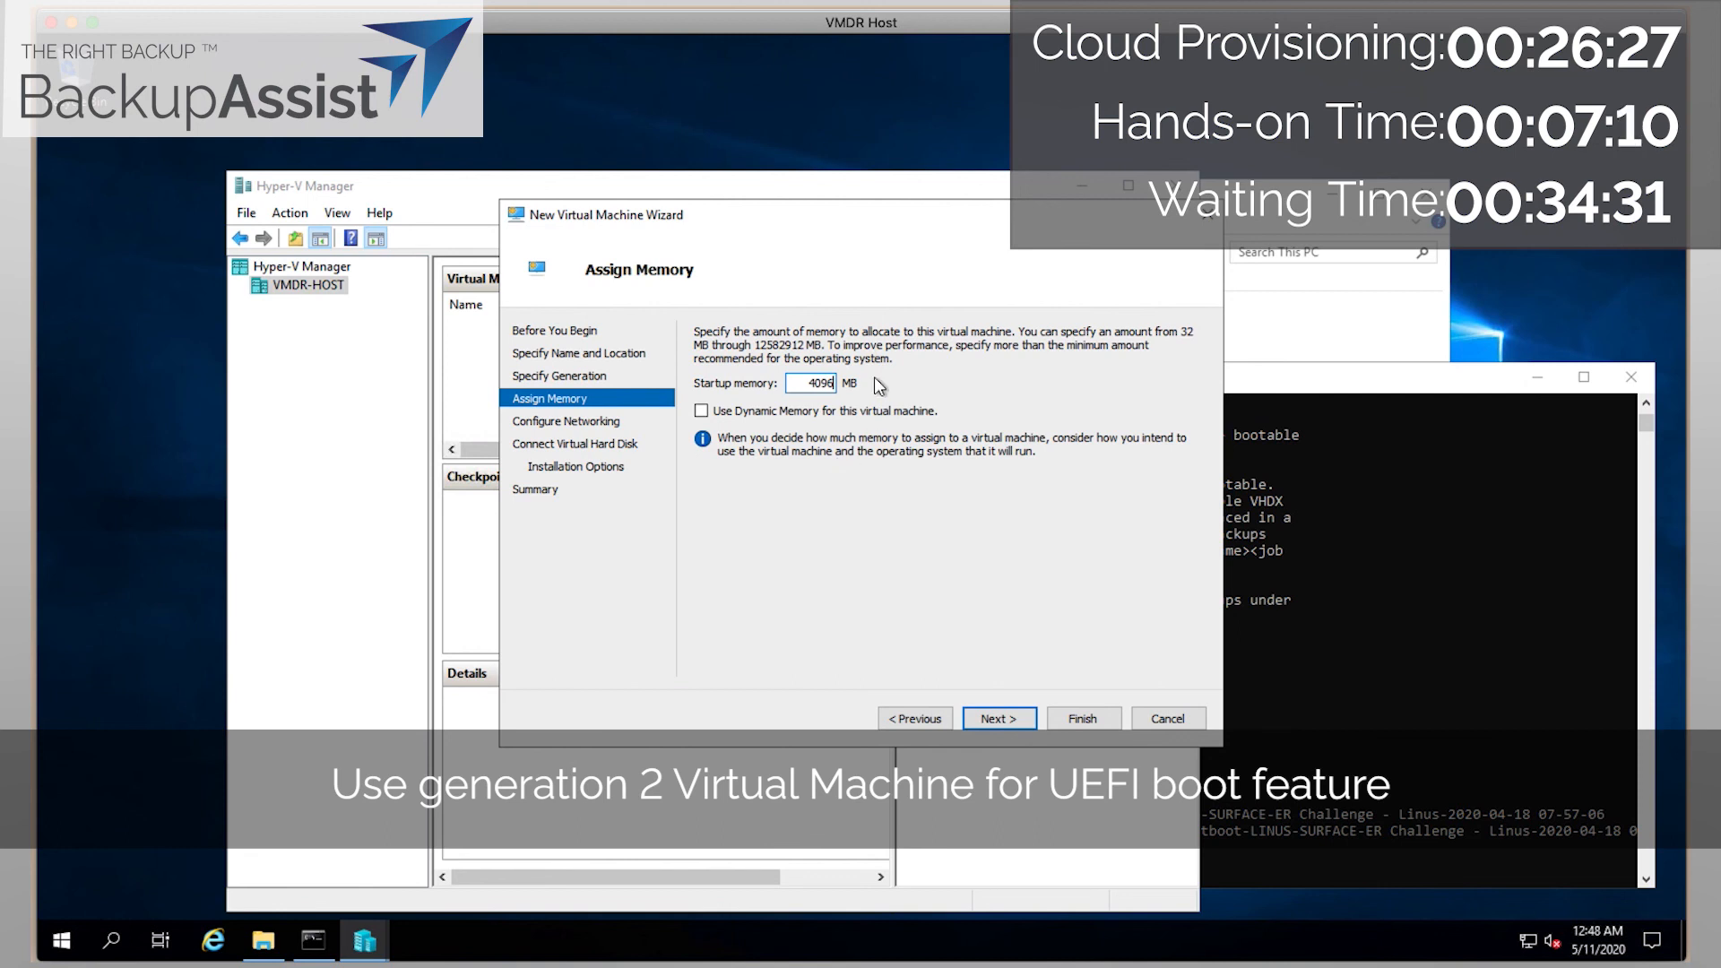
pyautogui.click(997, 719)
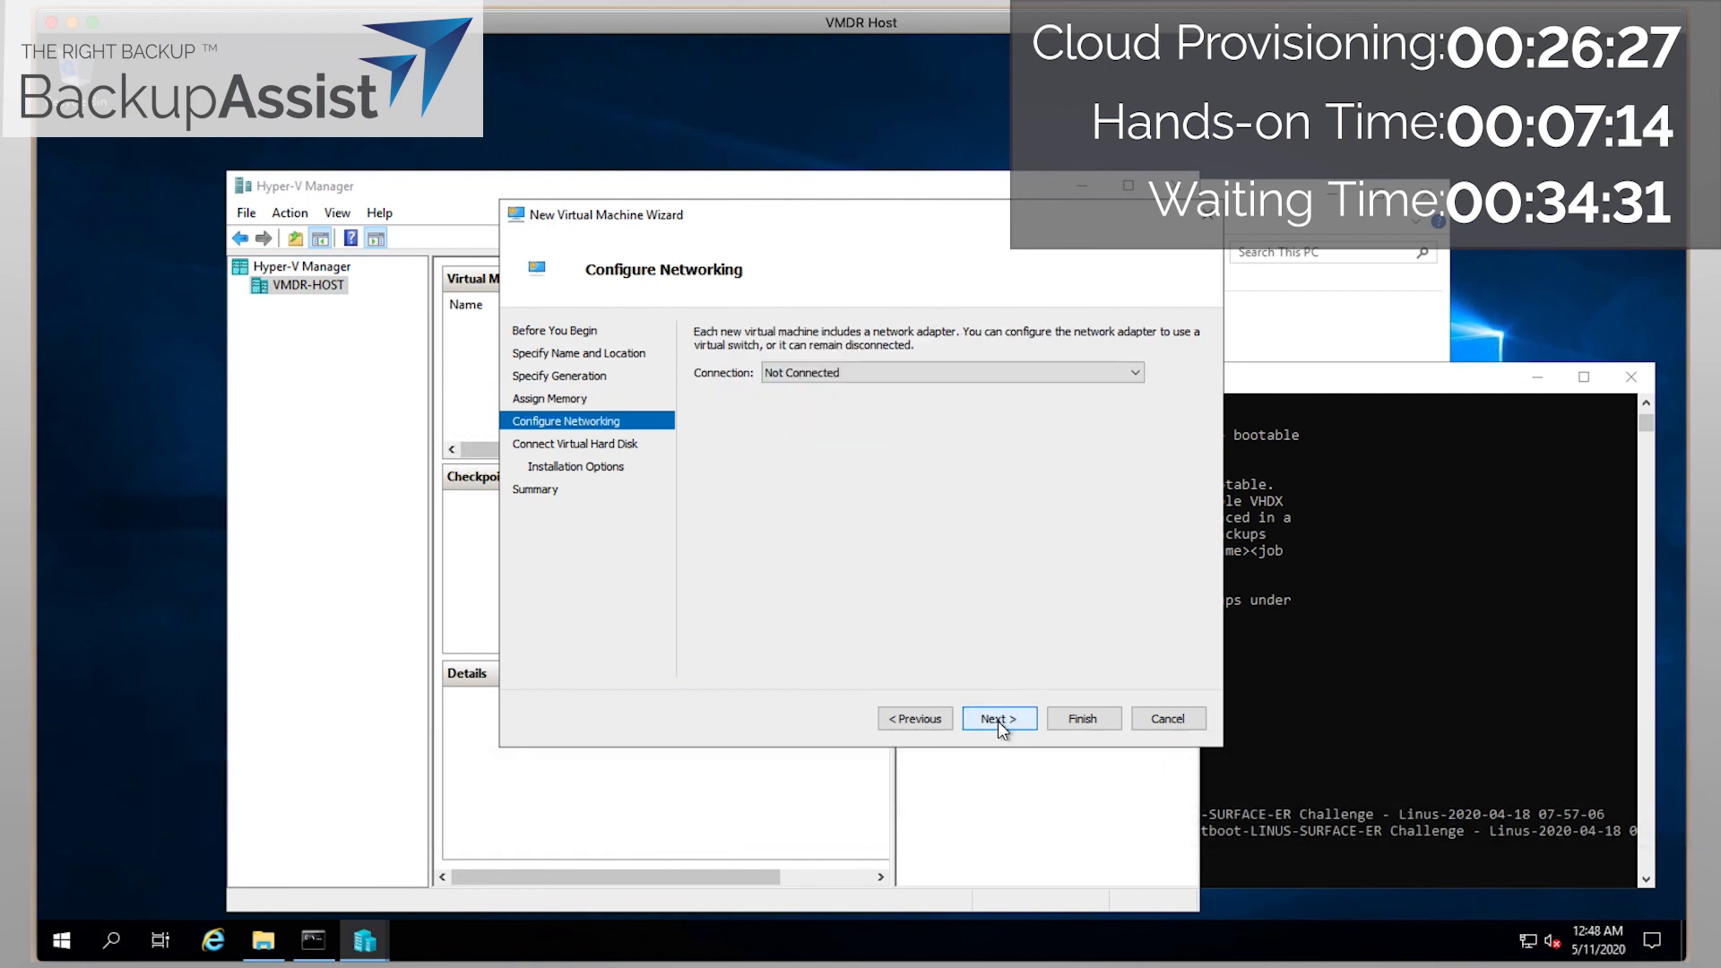
pyautogui.click(953, 370)
pyautogui.click(829, 388)
pyautogui.click(1017, 721)
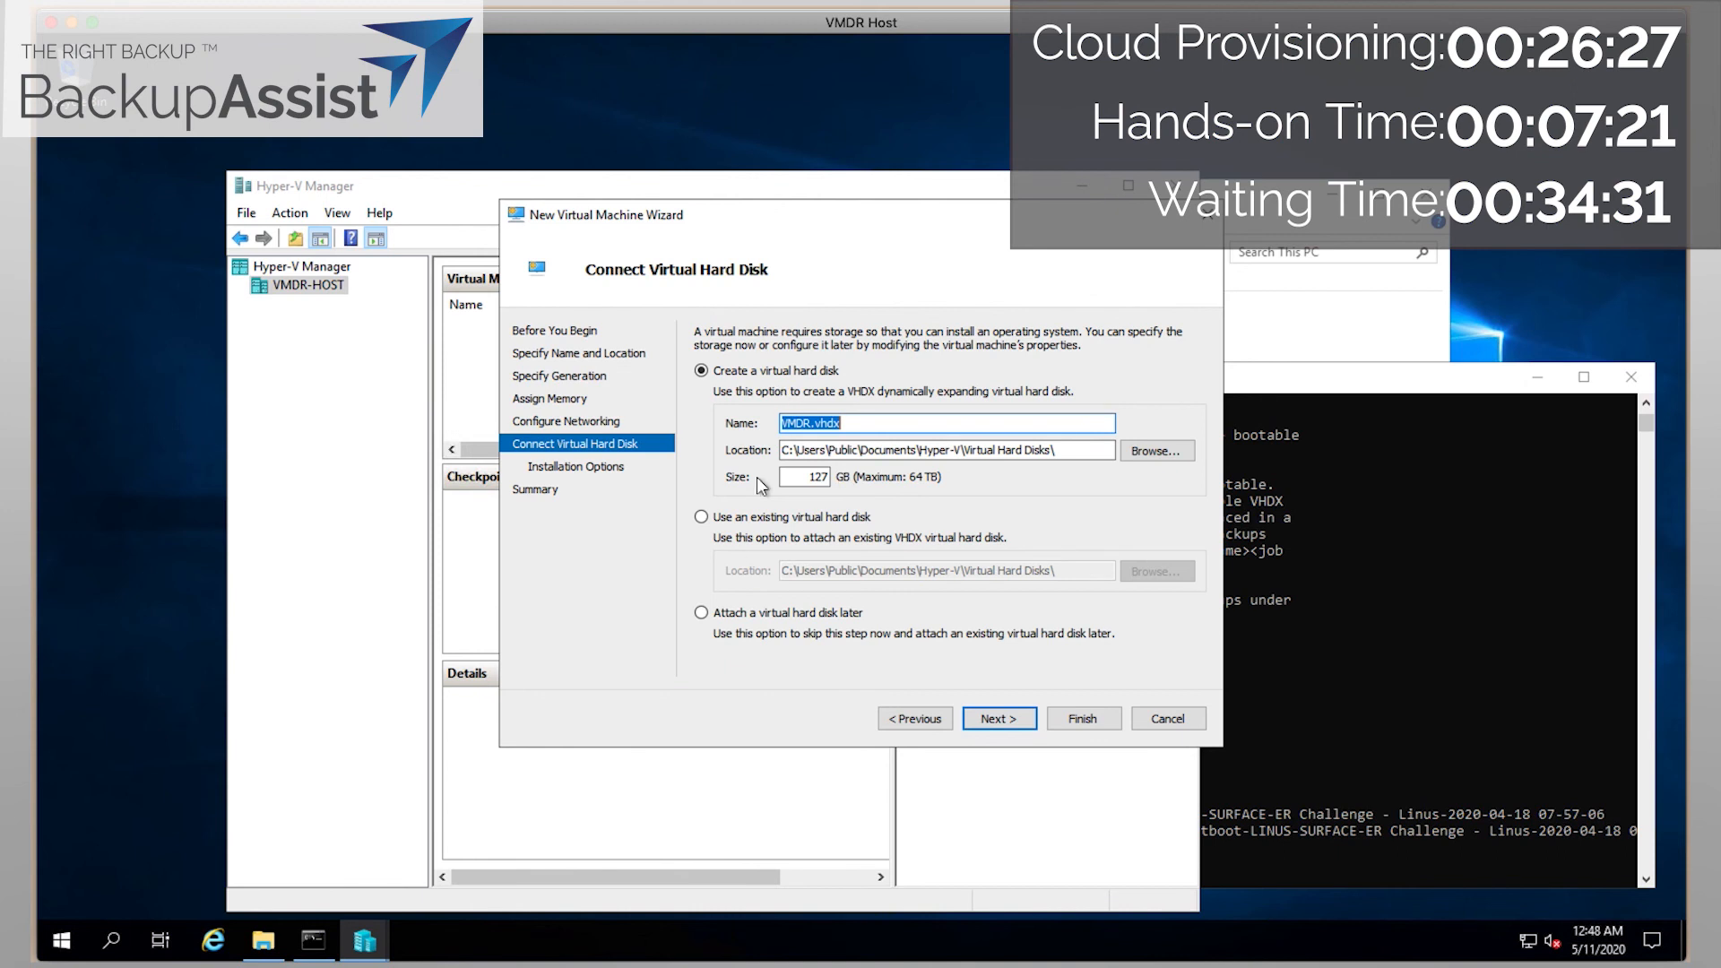
pyautogui.click(721, 517)
# Browse to the instant-boot job folder under F:\BackupAssistBackups\InstantBoot.
pyautogui.click(1161, 568)
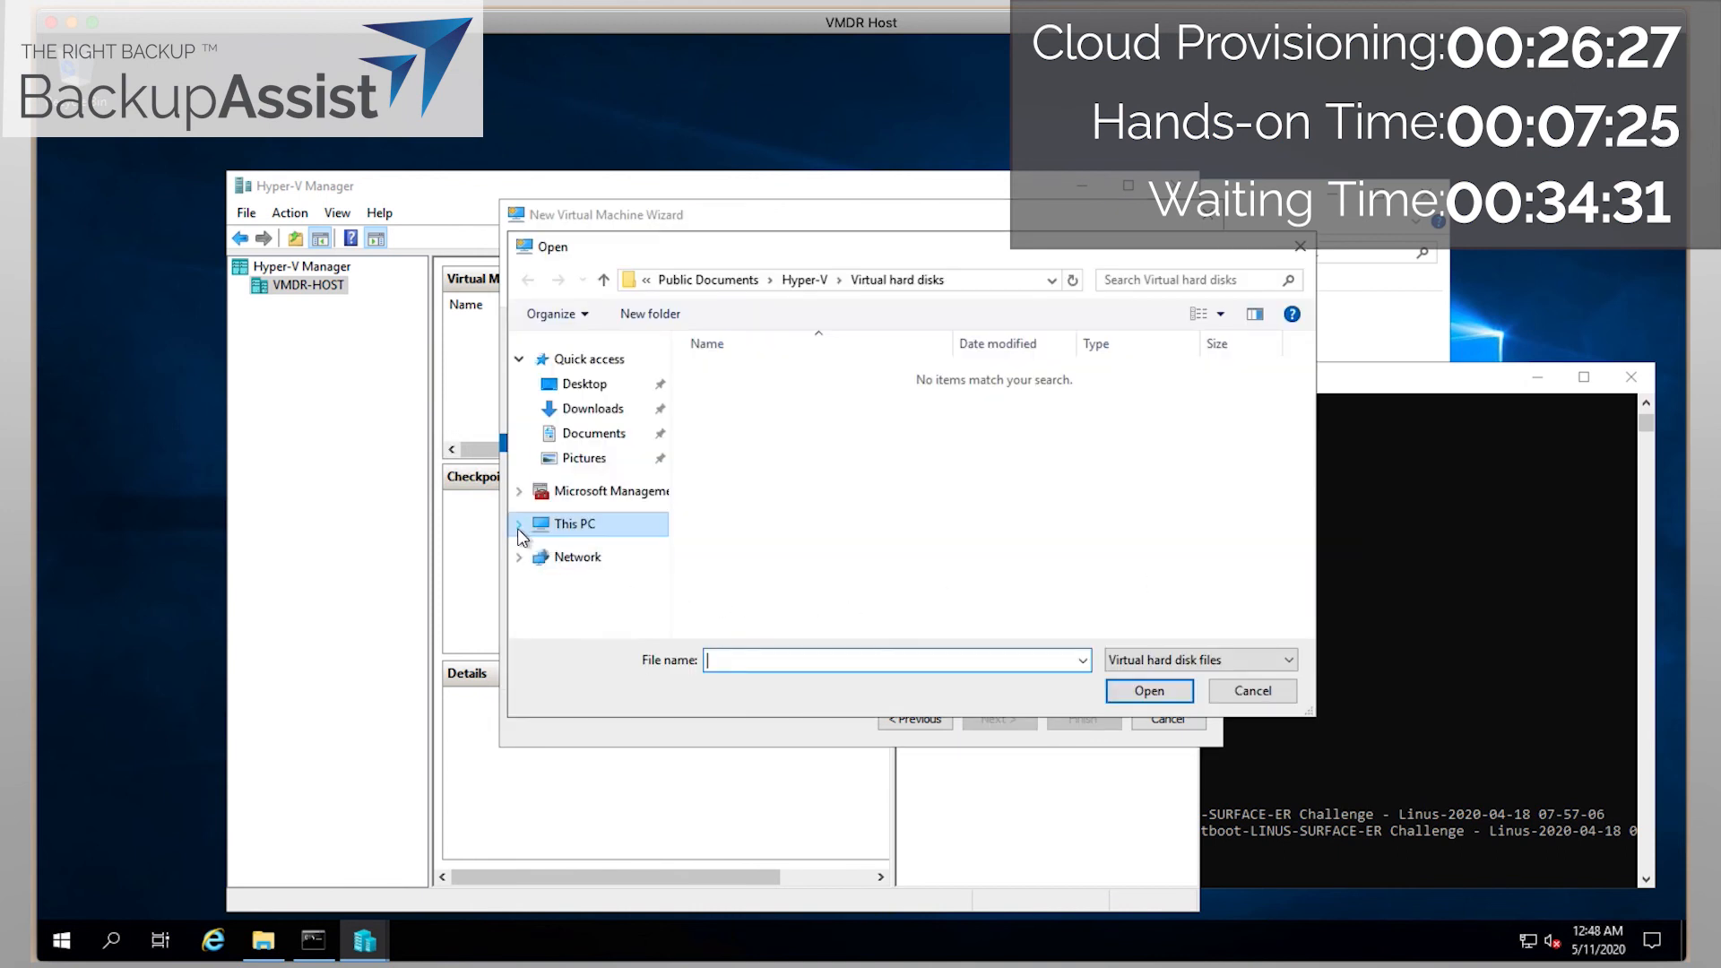
pyautogui.click(519, 525)
pyautogui.click(524, 605)
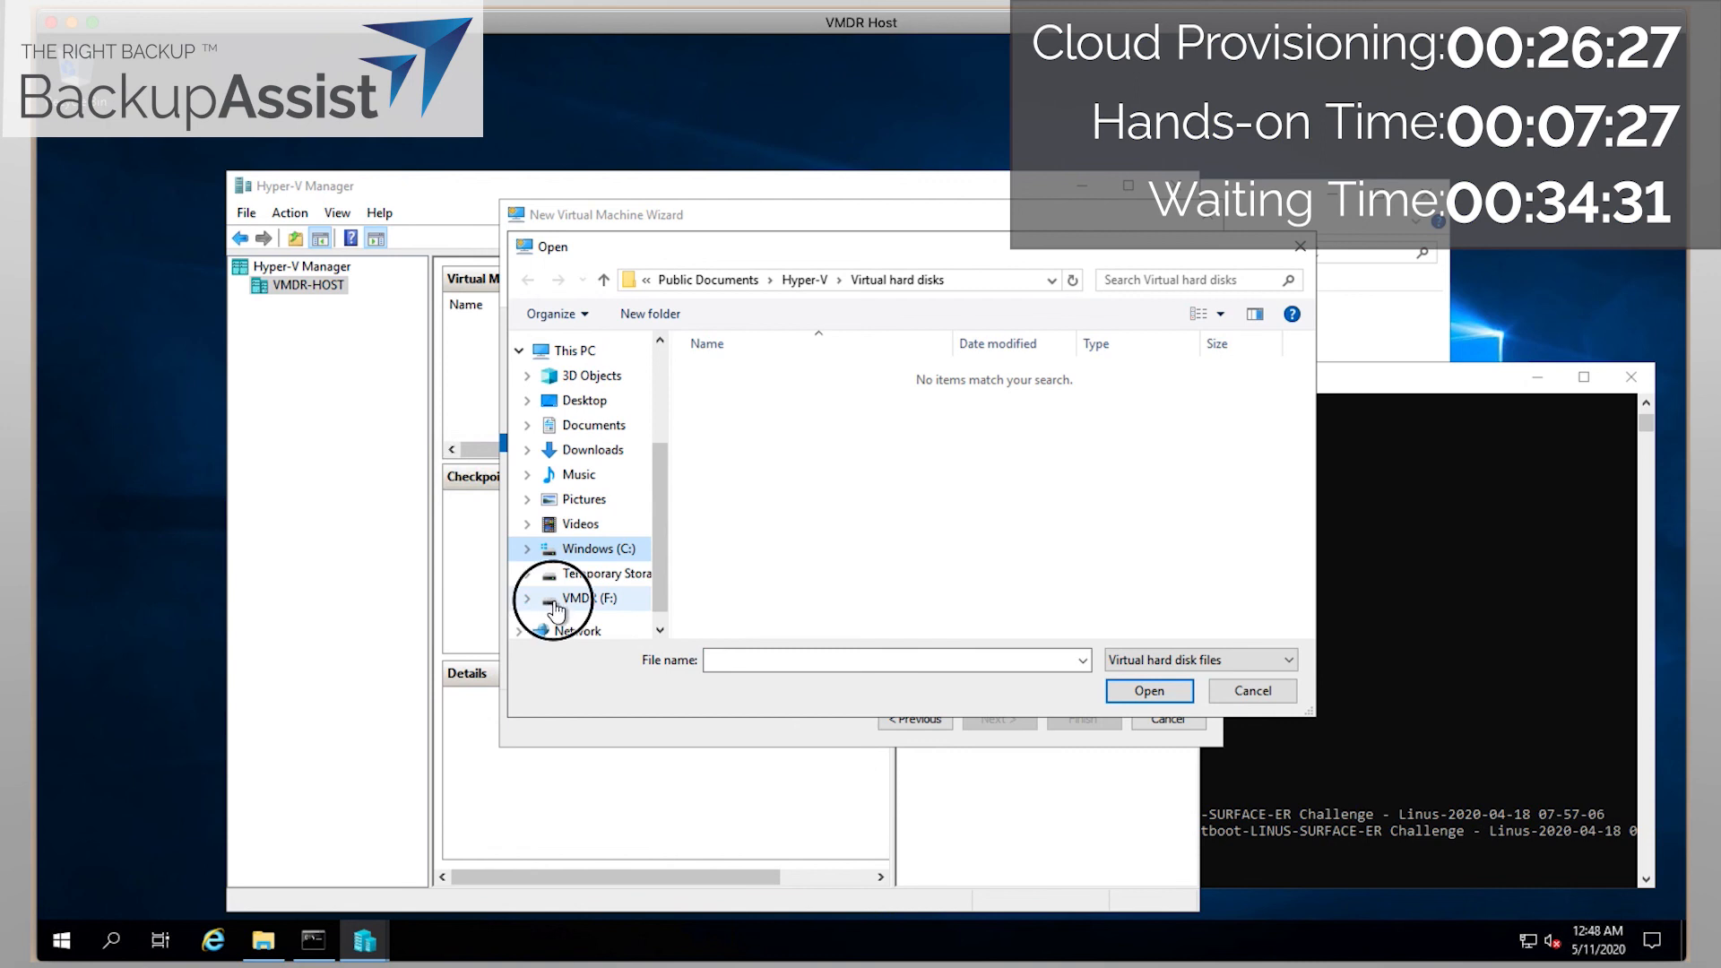
pyautogui.click(524, 604)
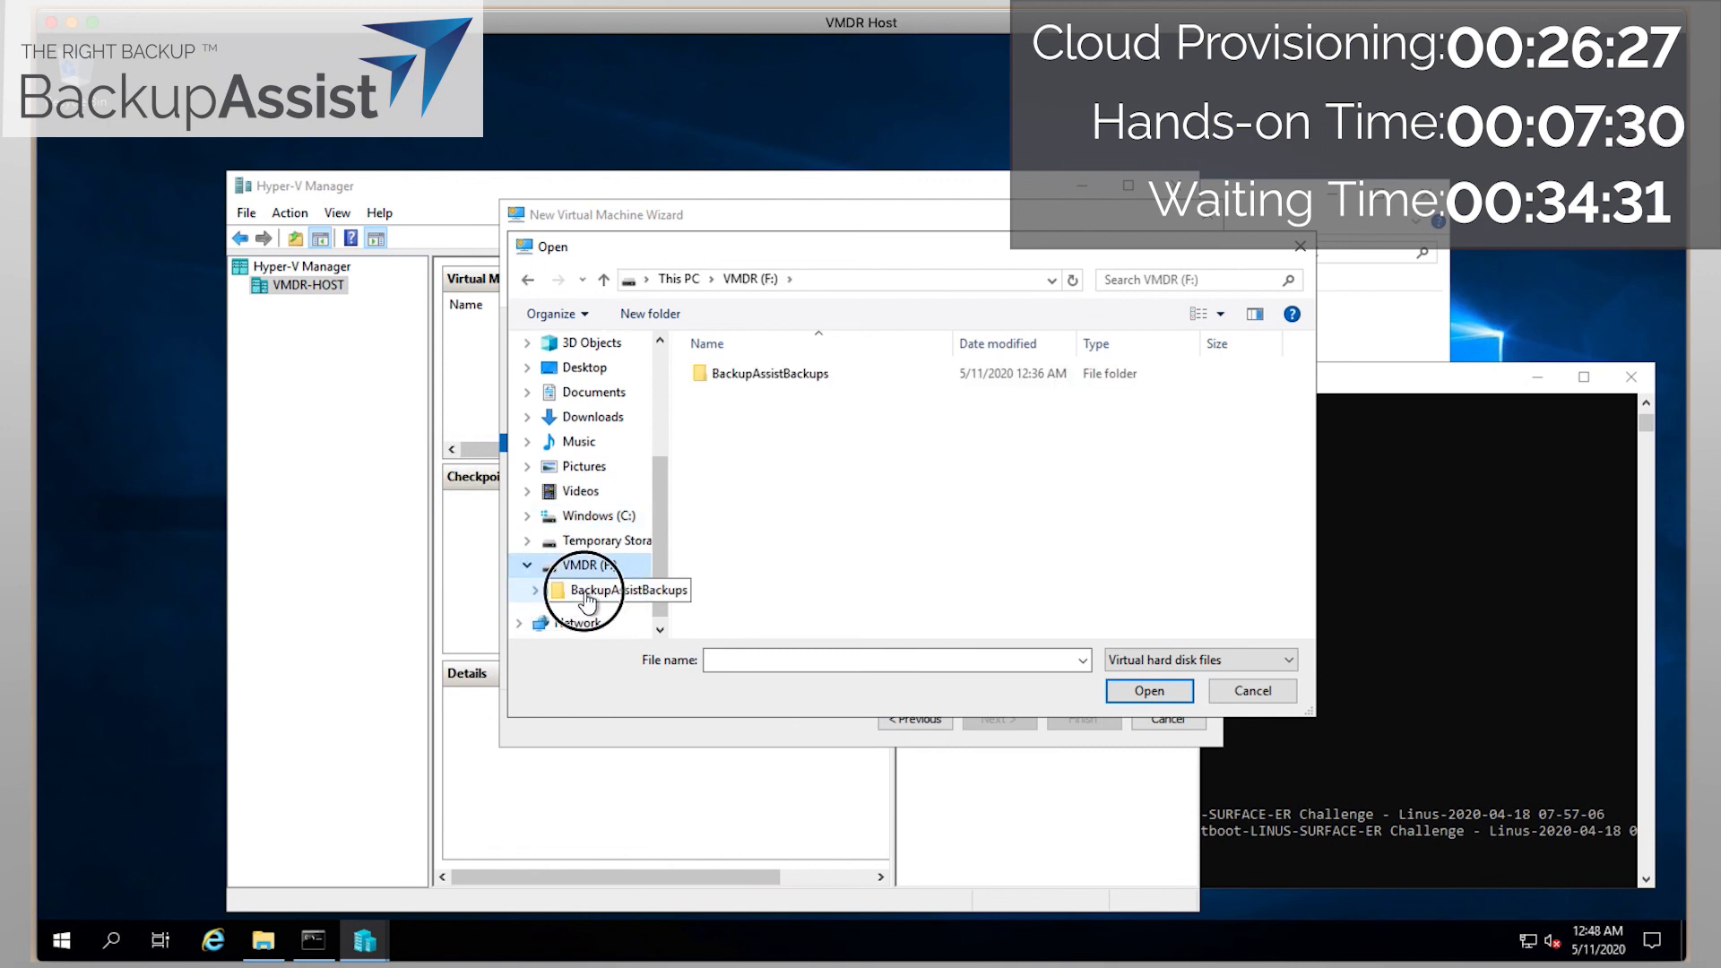
pyautogui.click(529, 593)
pyautogui.click(529, 593)
pyautogui.click(537, 590)
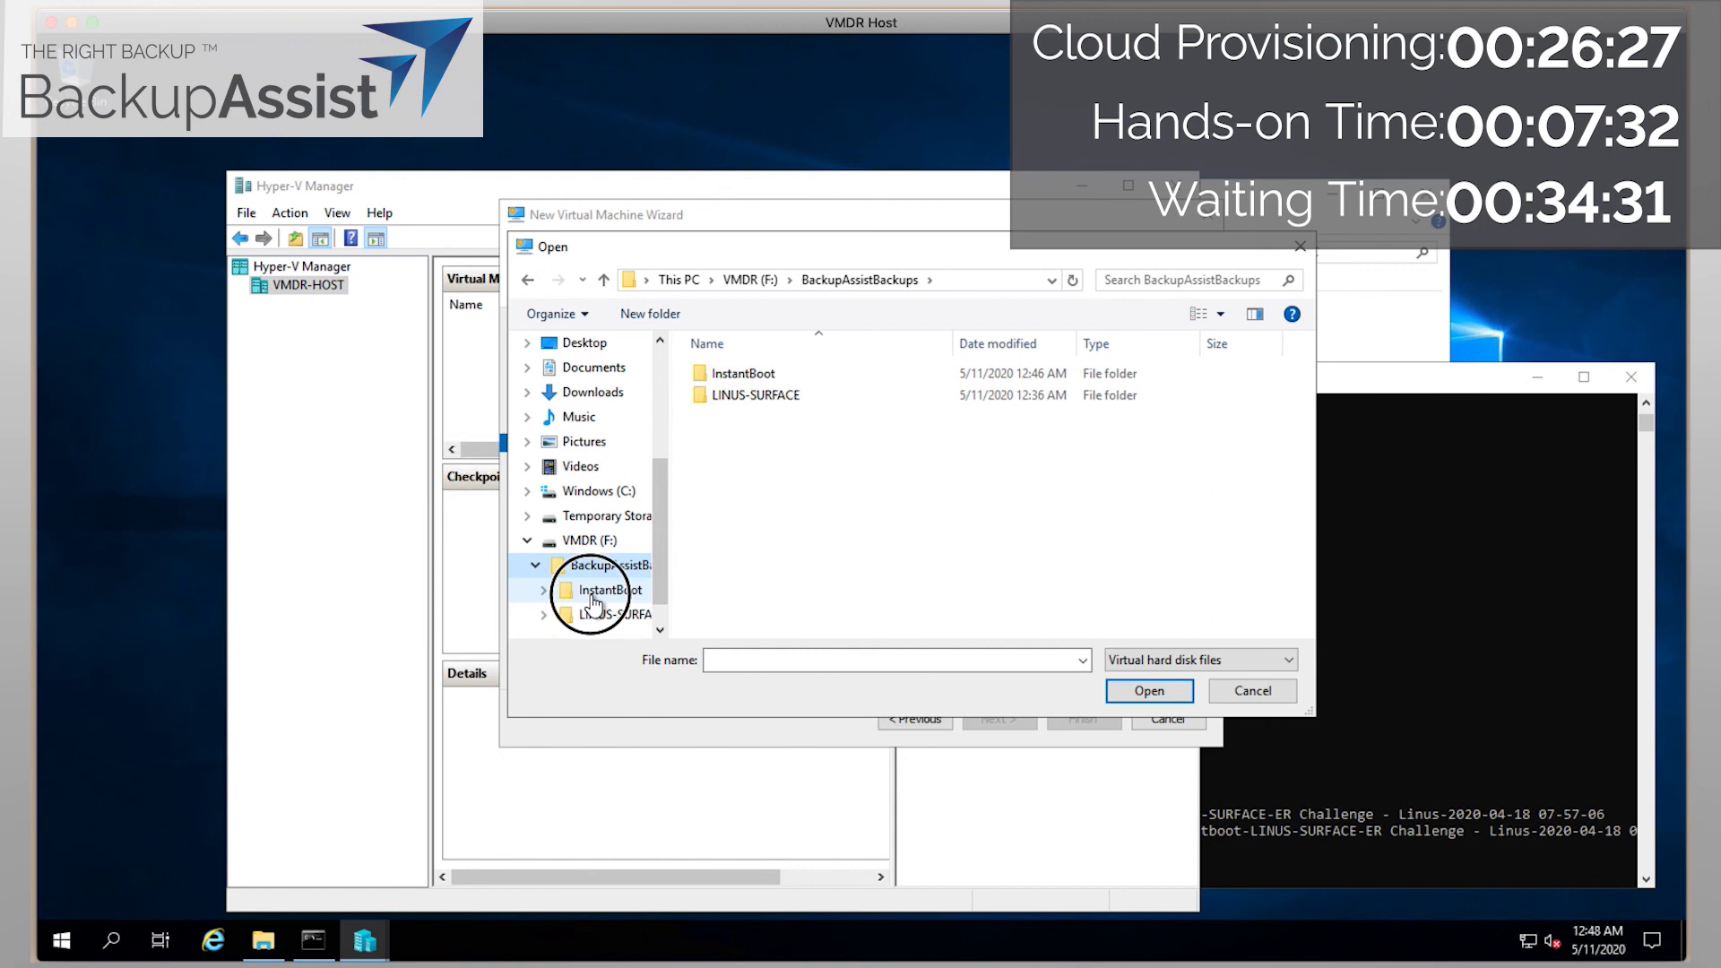
pyautogui.click(540, 591)
pyautogui.click(591, 615)
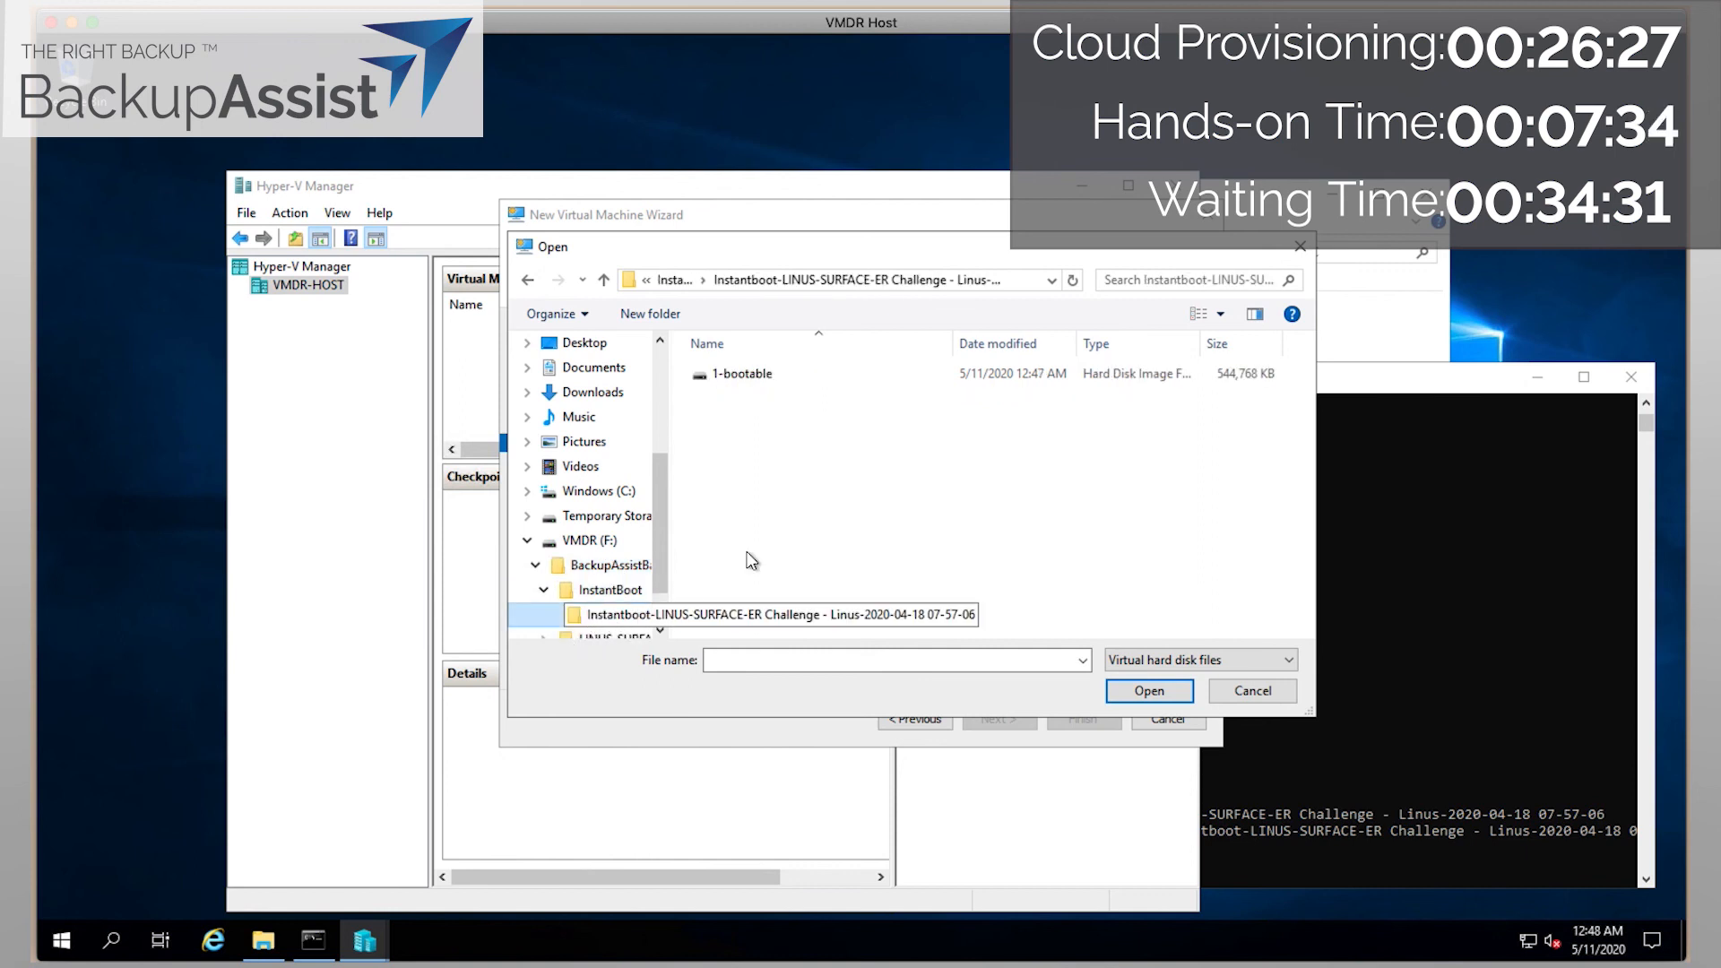
# Attach 1-bootable.vhdx as the disk and finish creating the VMDR machine.
pyautogui.click(800, 380)
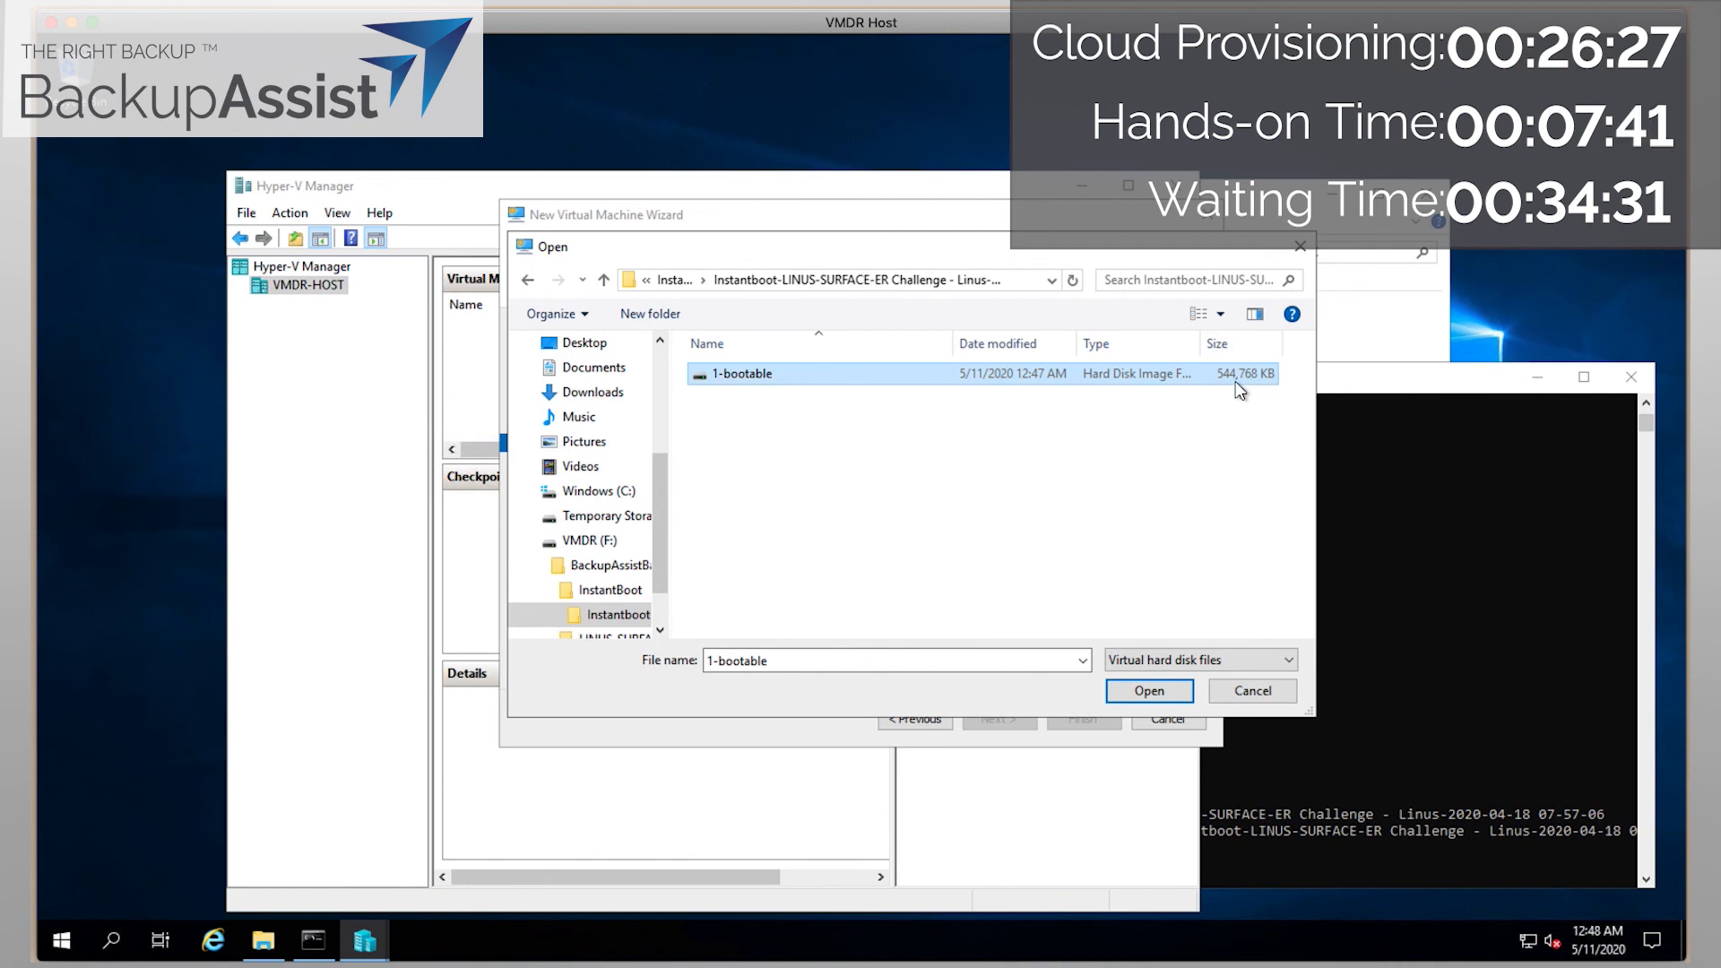
pyautogui.click(1147, 690)
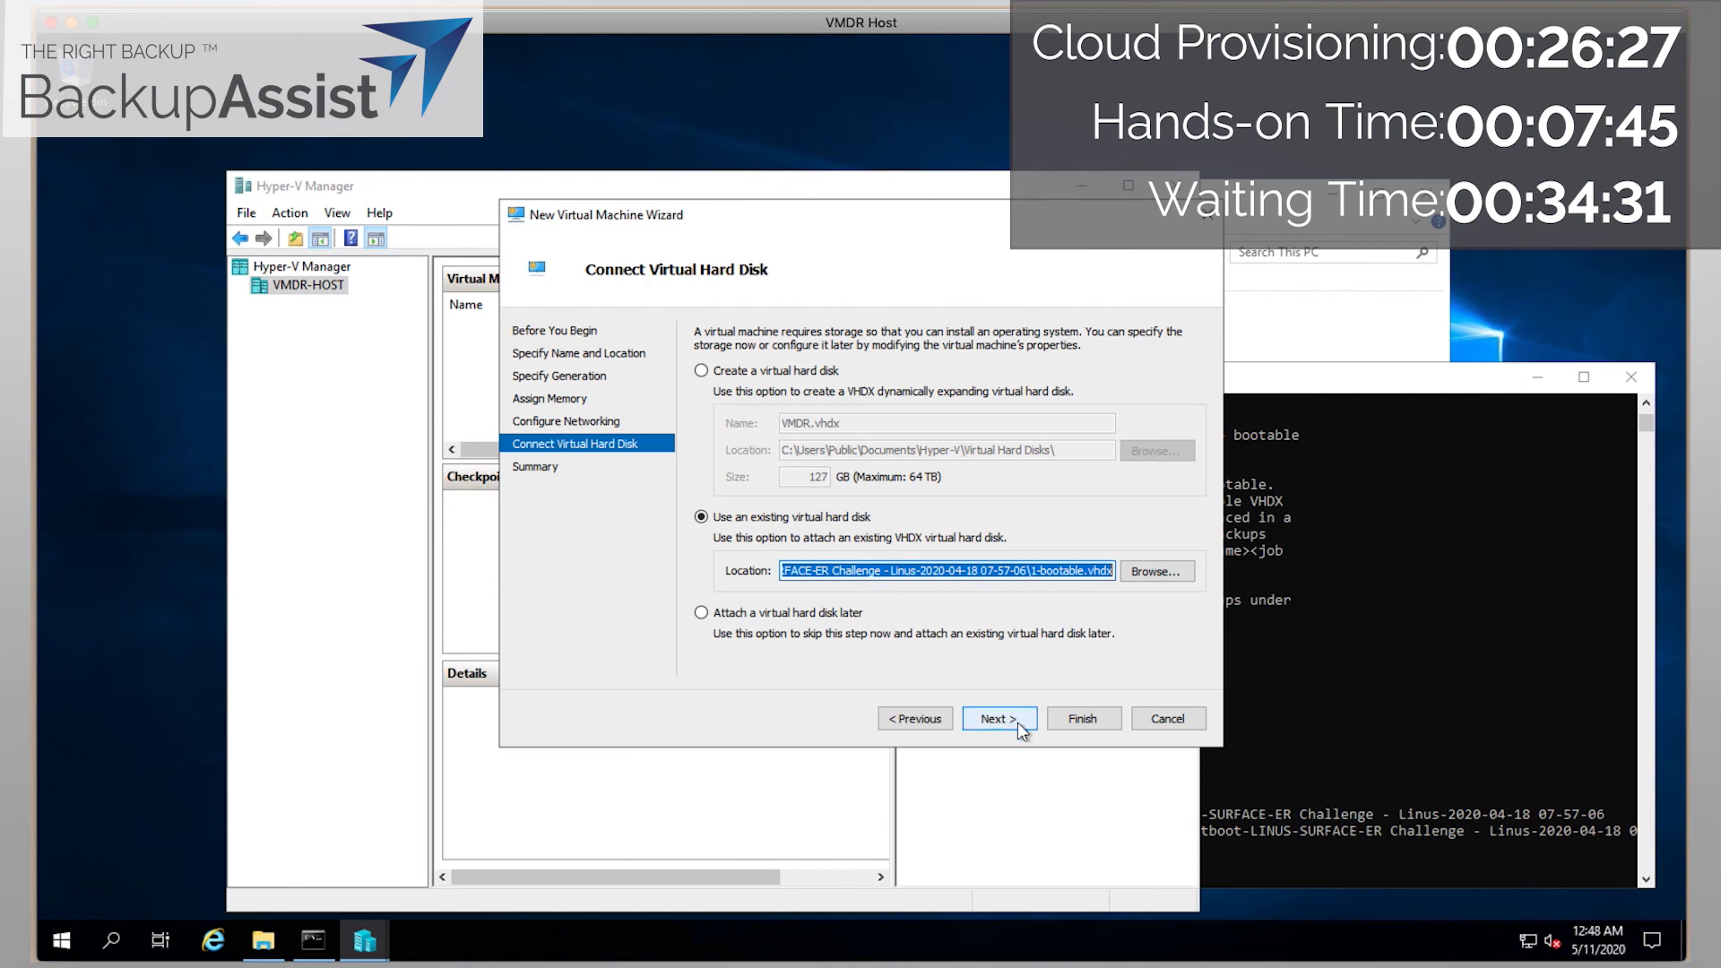
pyautogui.click(1018, 722)
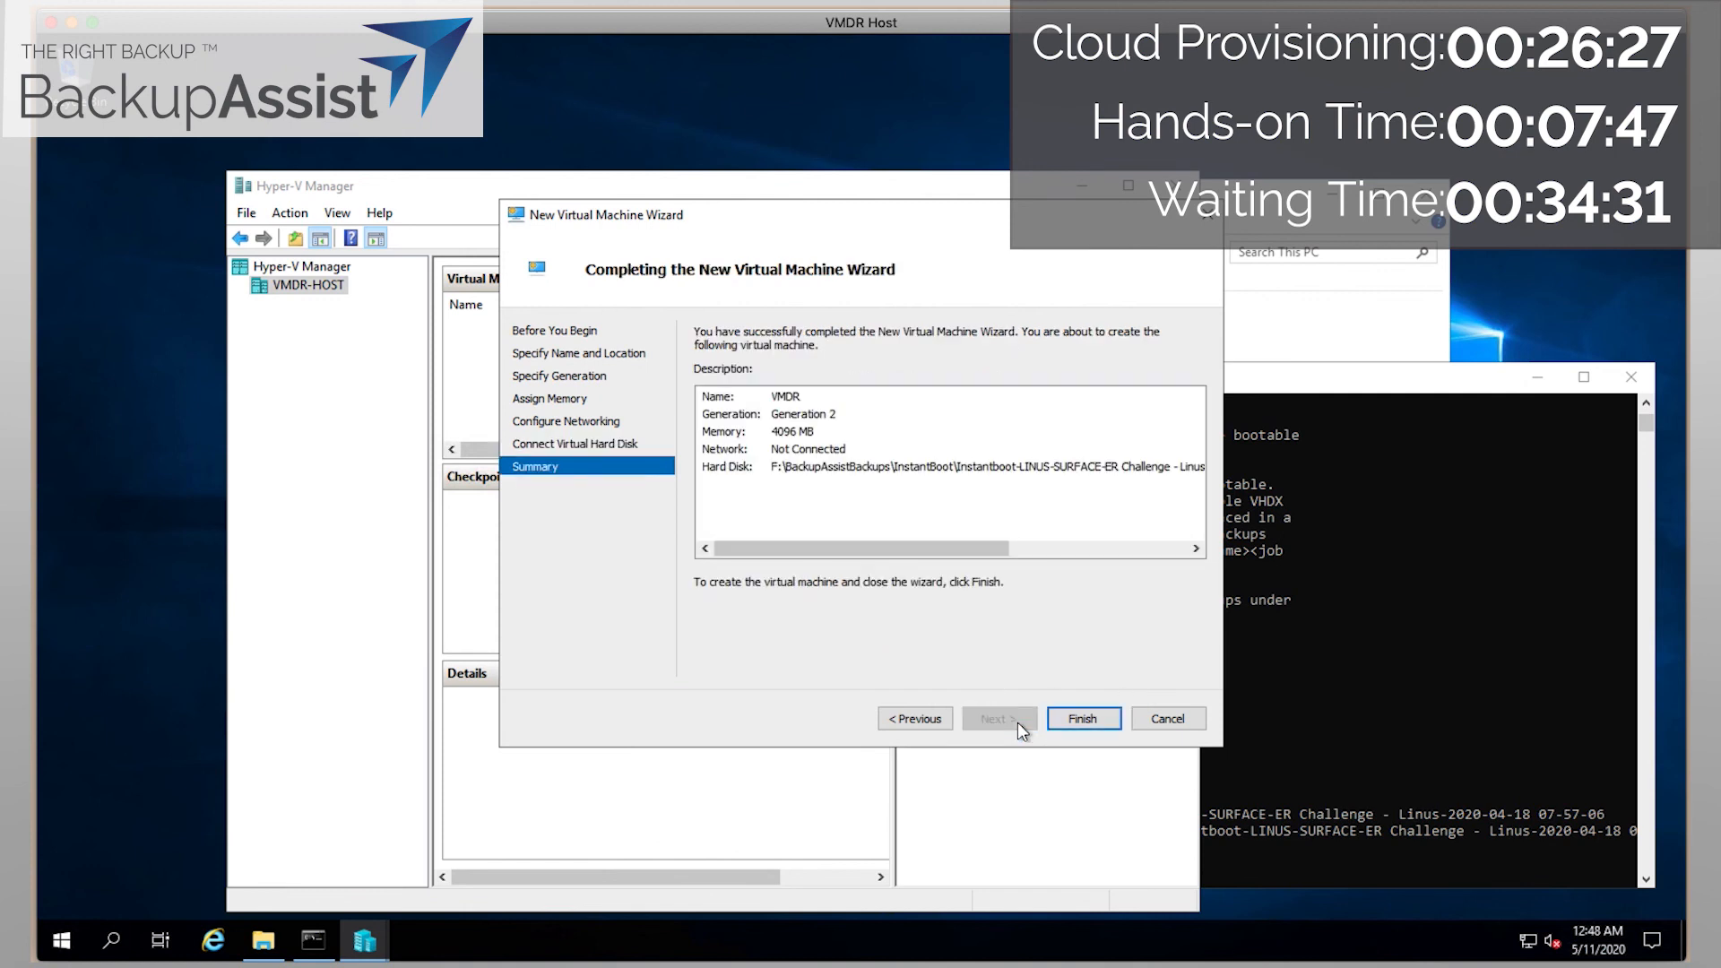
pyautogui.click(1081, 718)
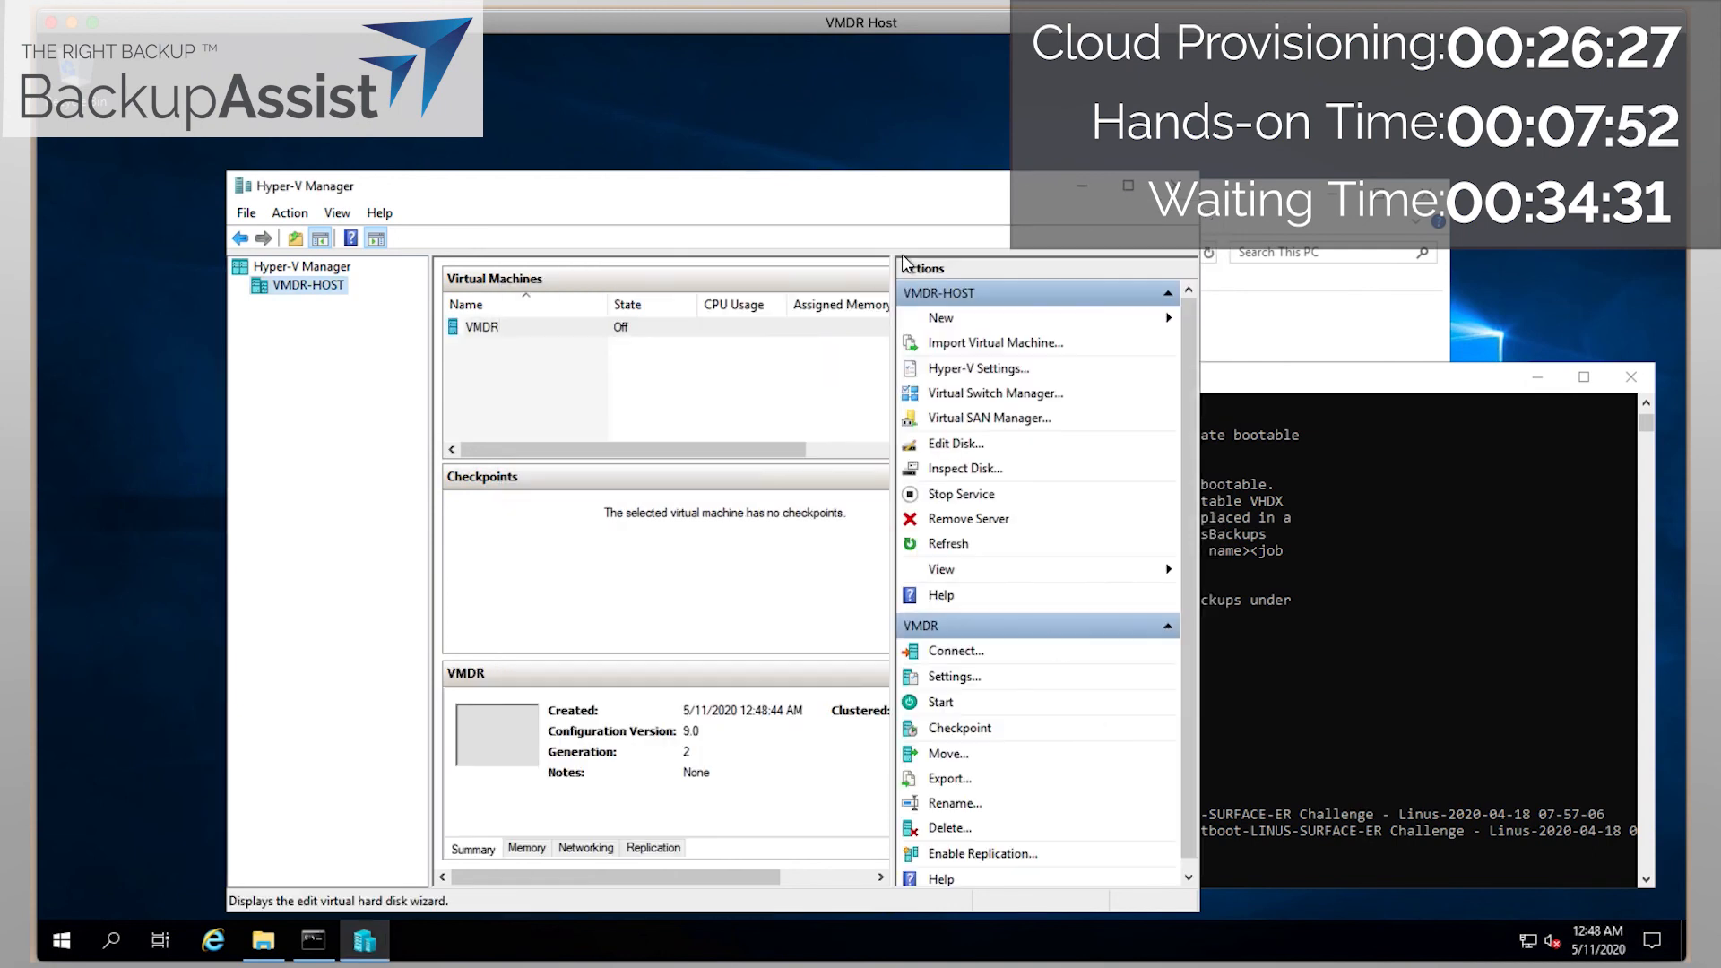
# Start the VMDR virtual machine and connect to its console.
pyautogui.moveTo(880, 172); pyautogui.dragTo(835, 86)
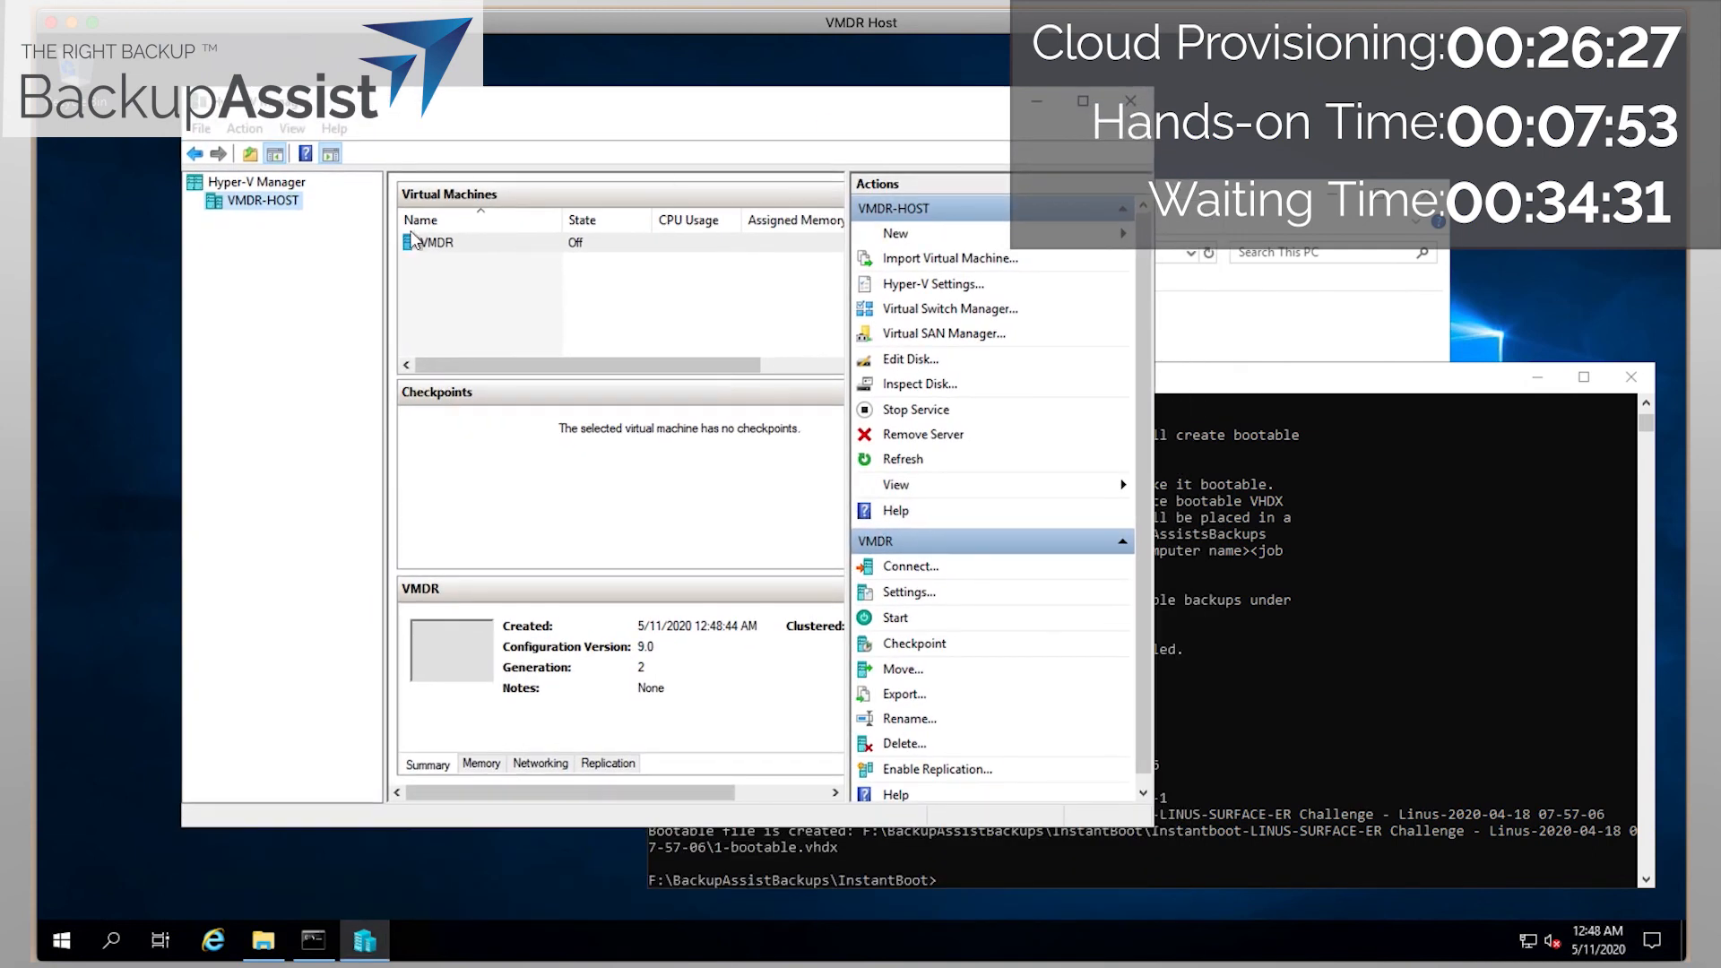
pyautogui.rightClick(535, 239)
pyautogui.click(565, 313)
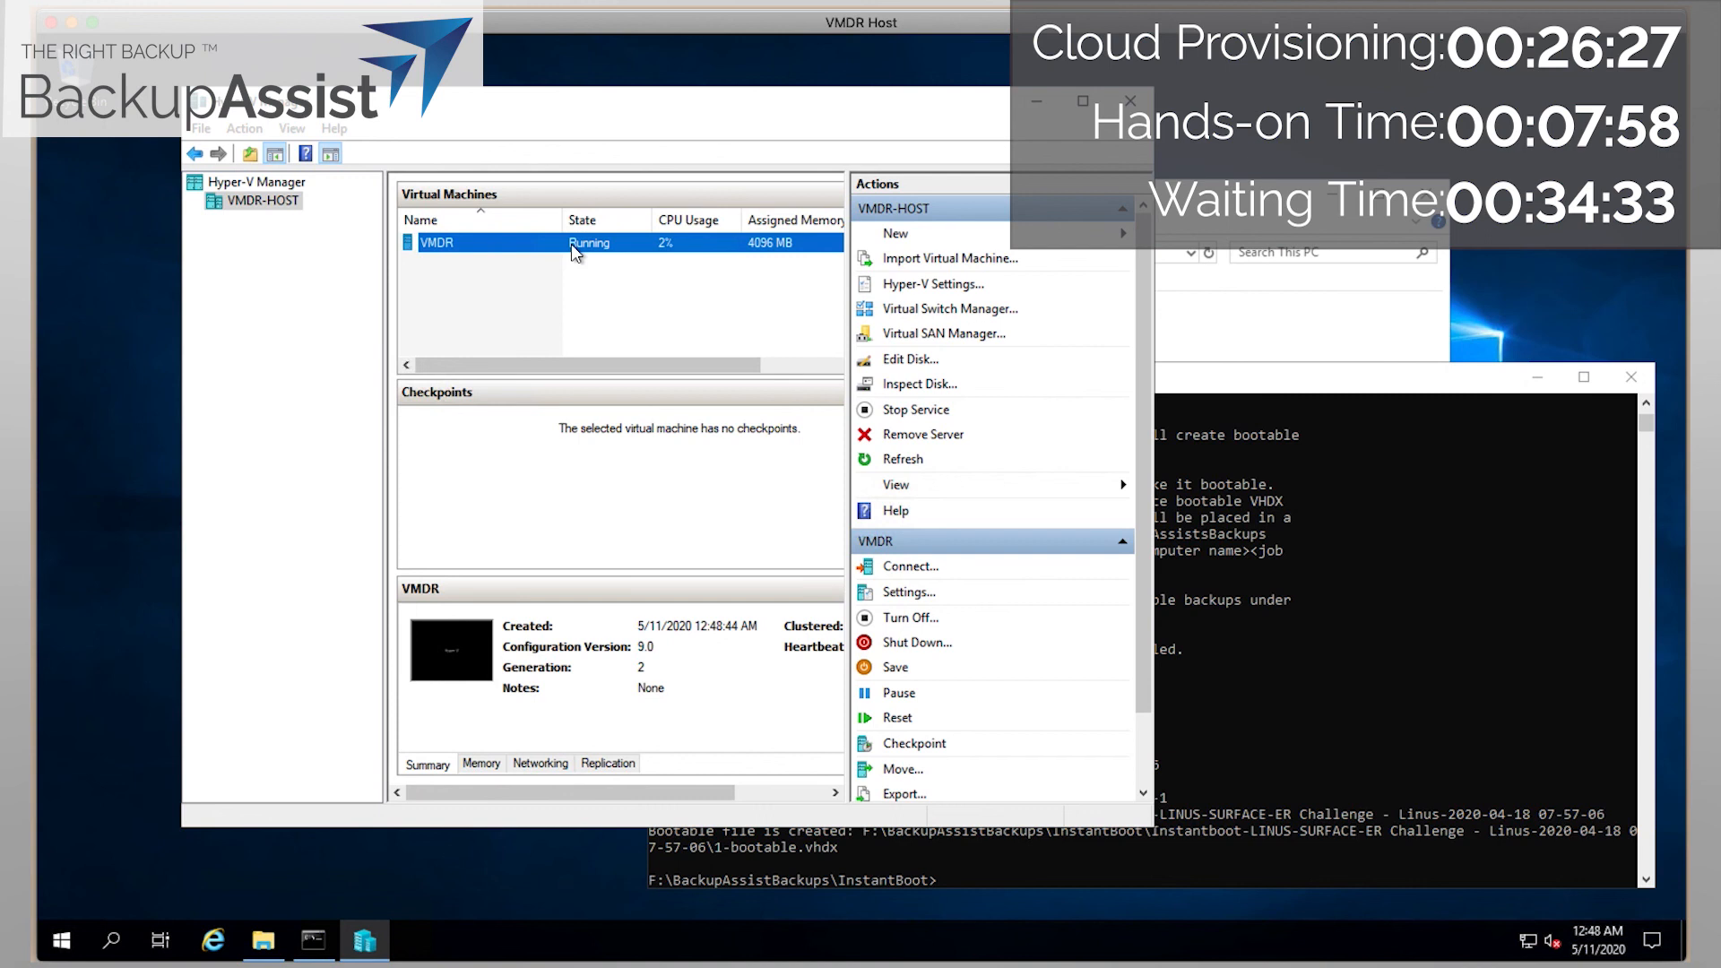
pyautogui.click(597, 260)
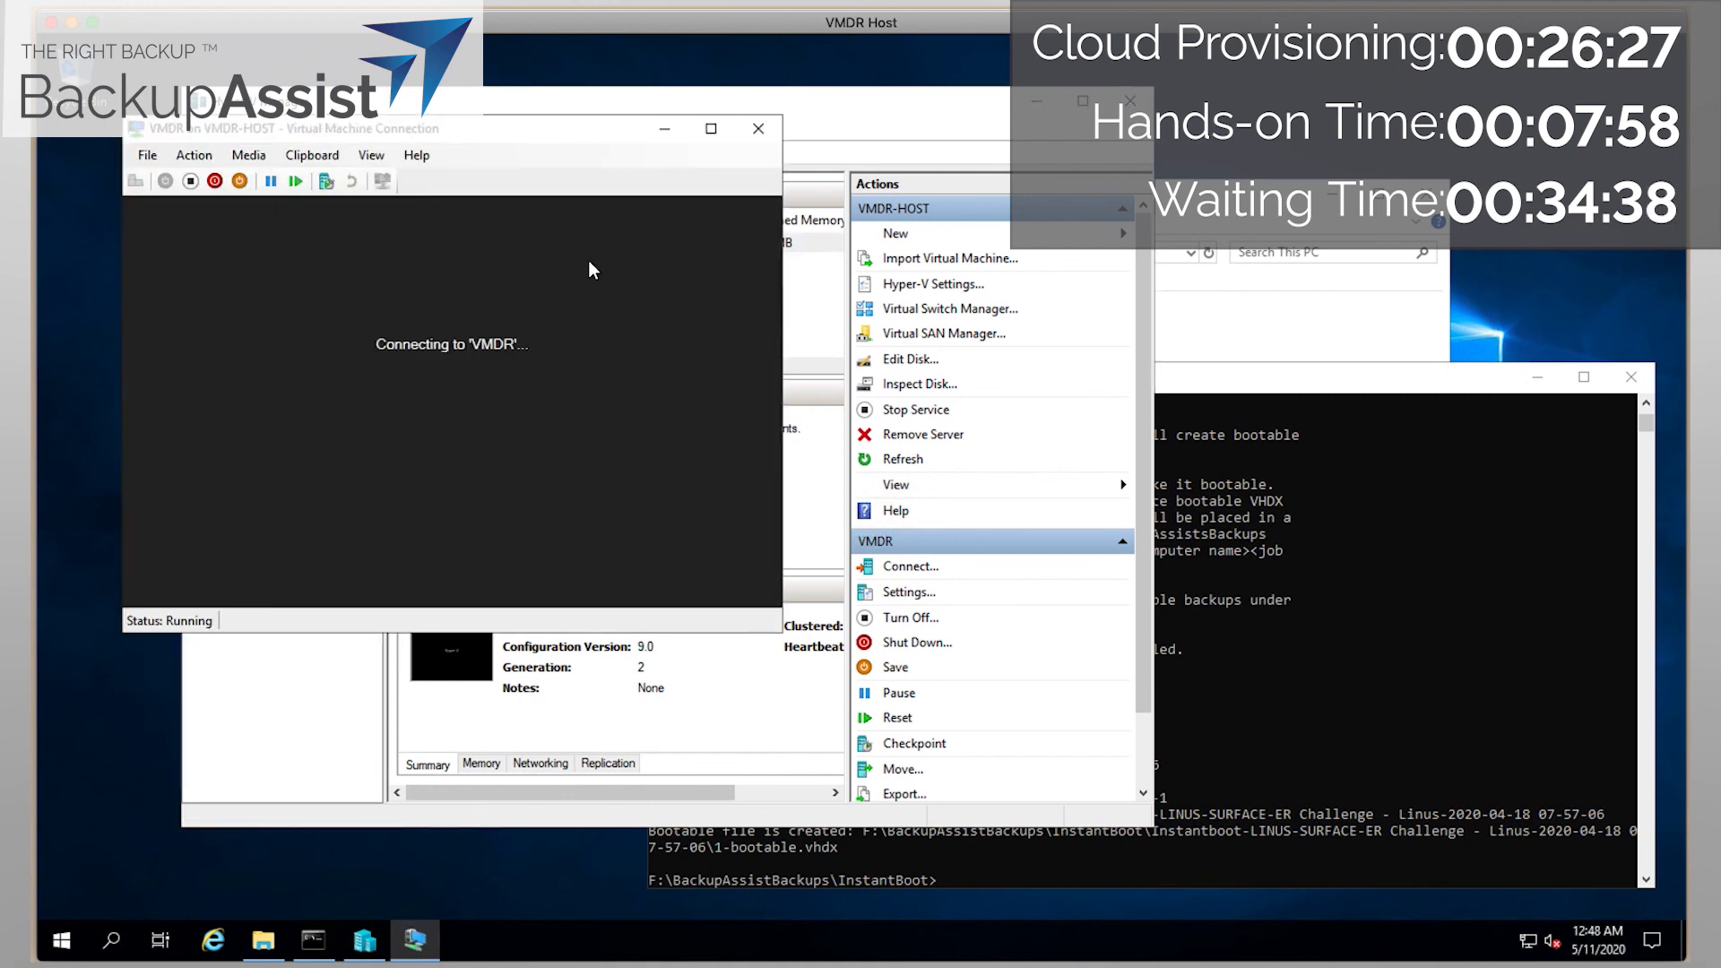
pyautogui.moveTo(530, 117); pyautogui.dragTo(786, 64)
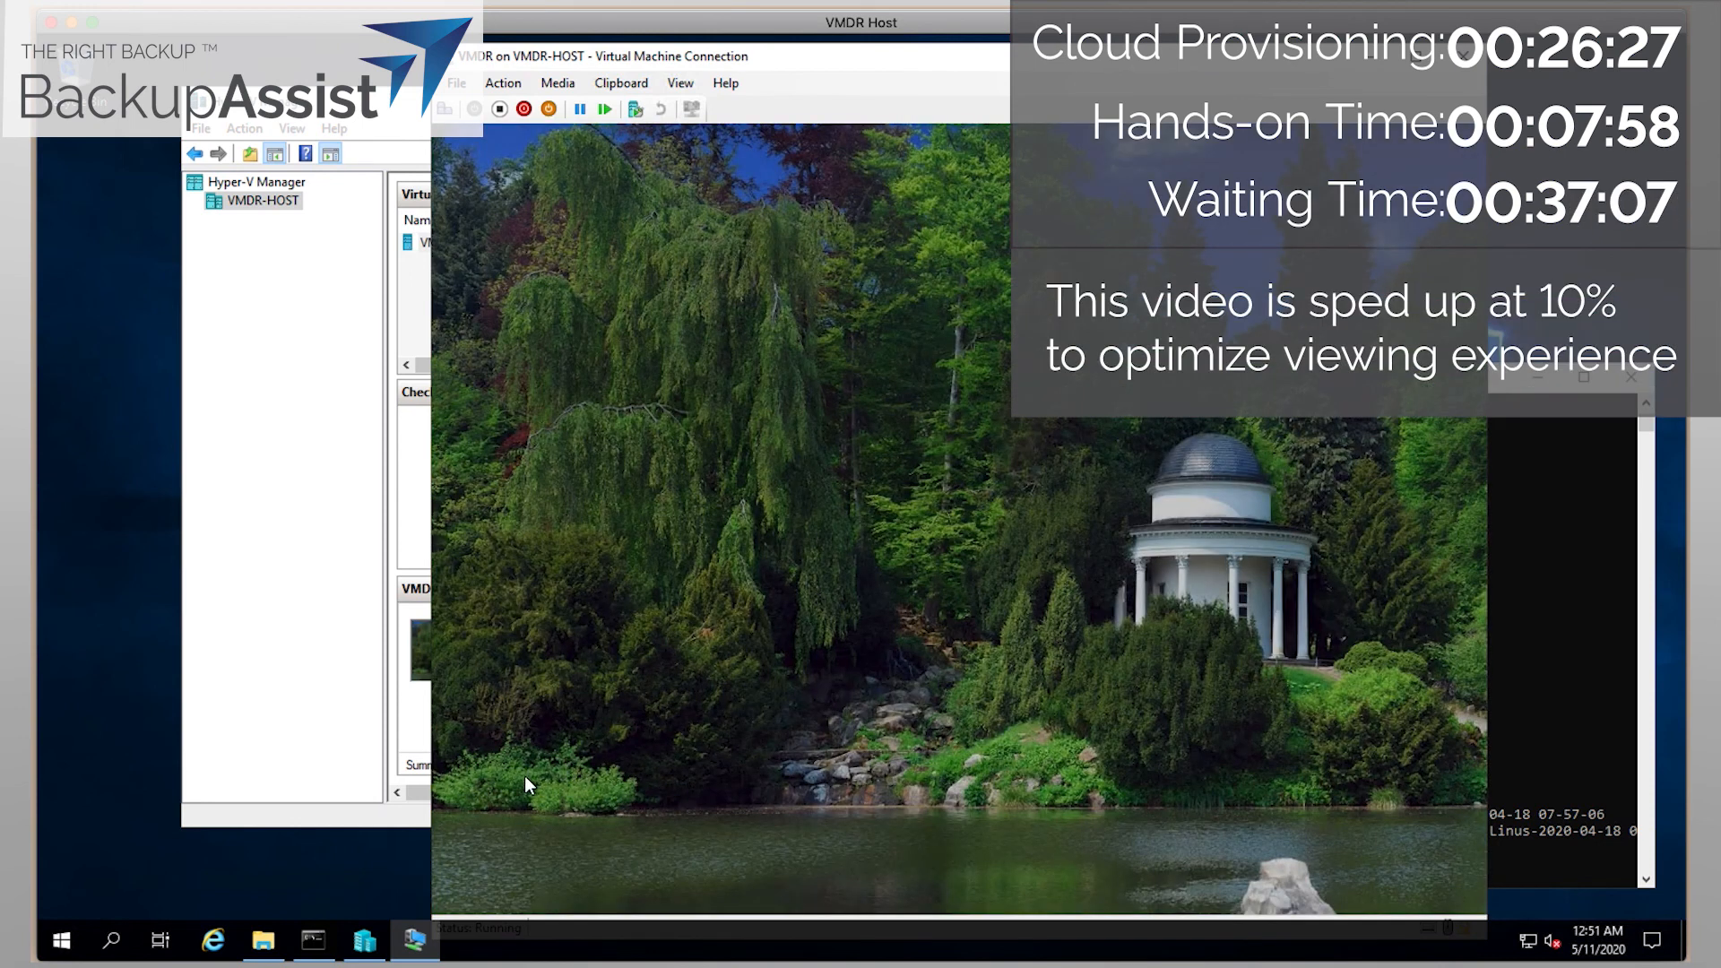
# Dismiss the VMDR lock screen and sign in with the account password.
pyautogui.click(525, 780)
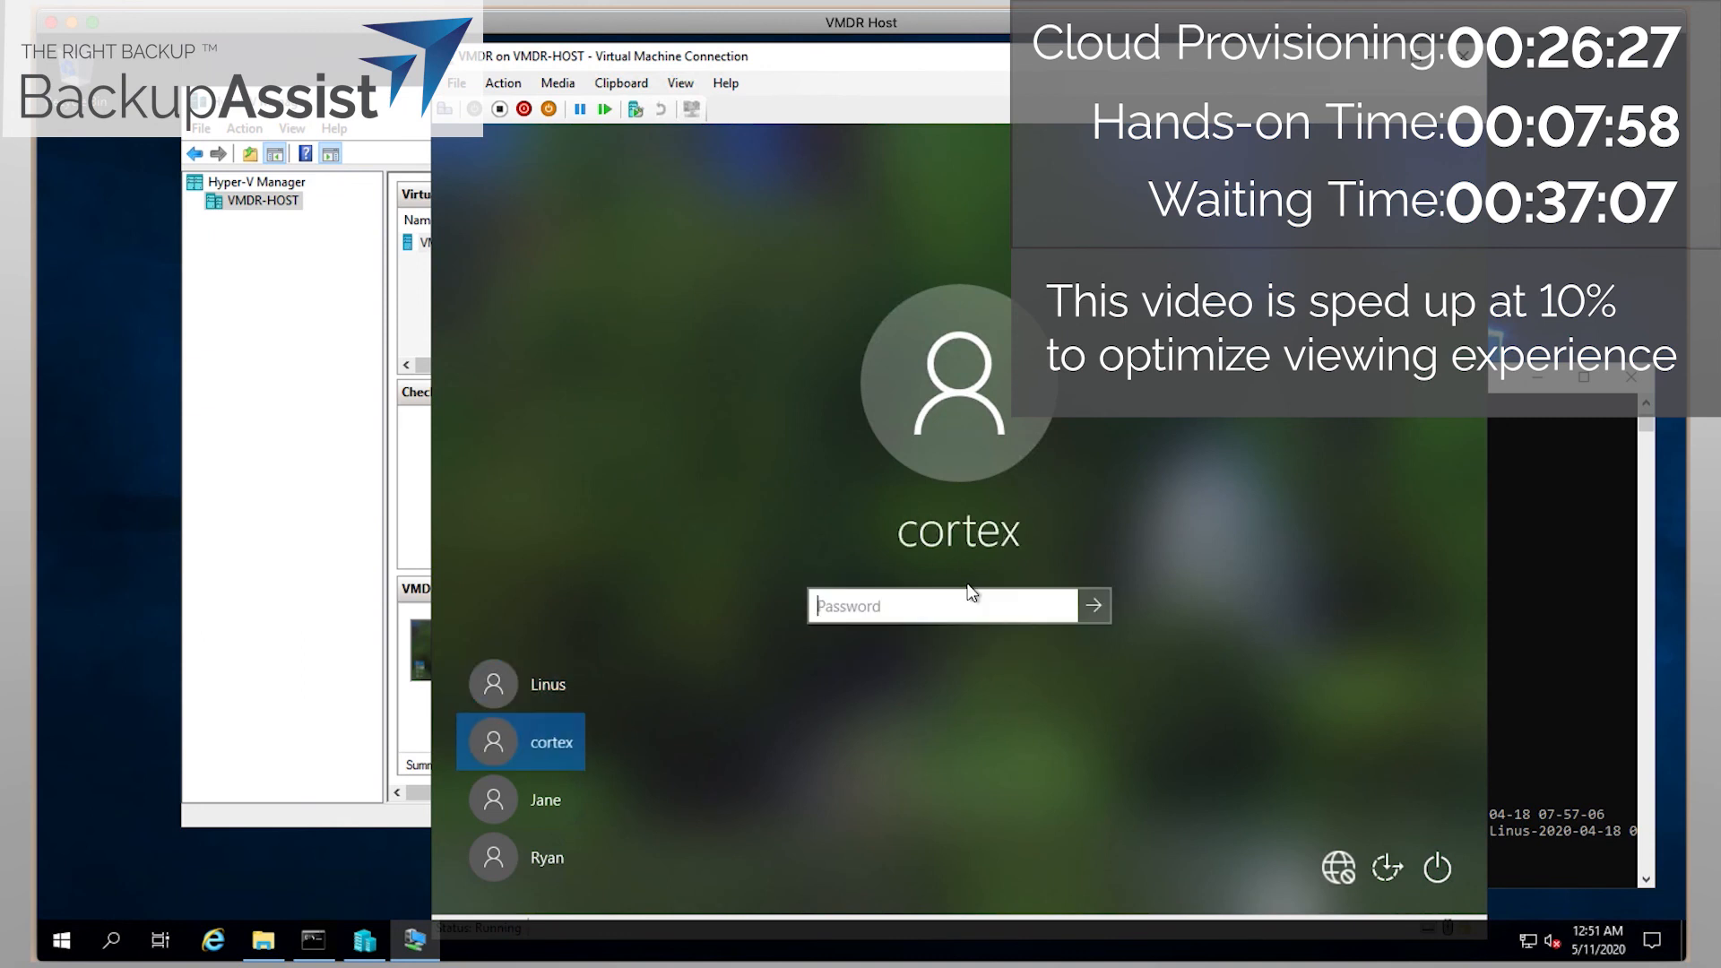
pyautogui.write('•••••')
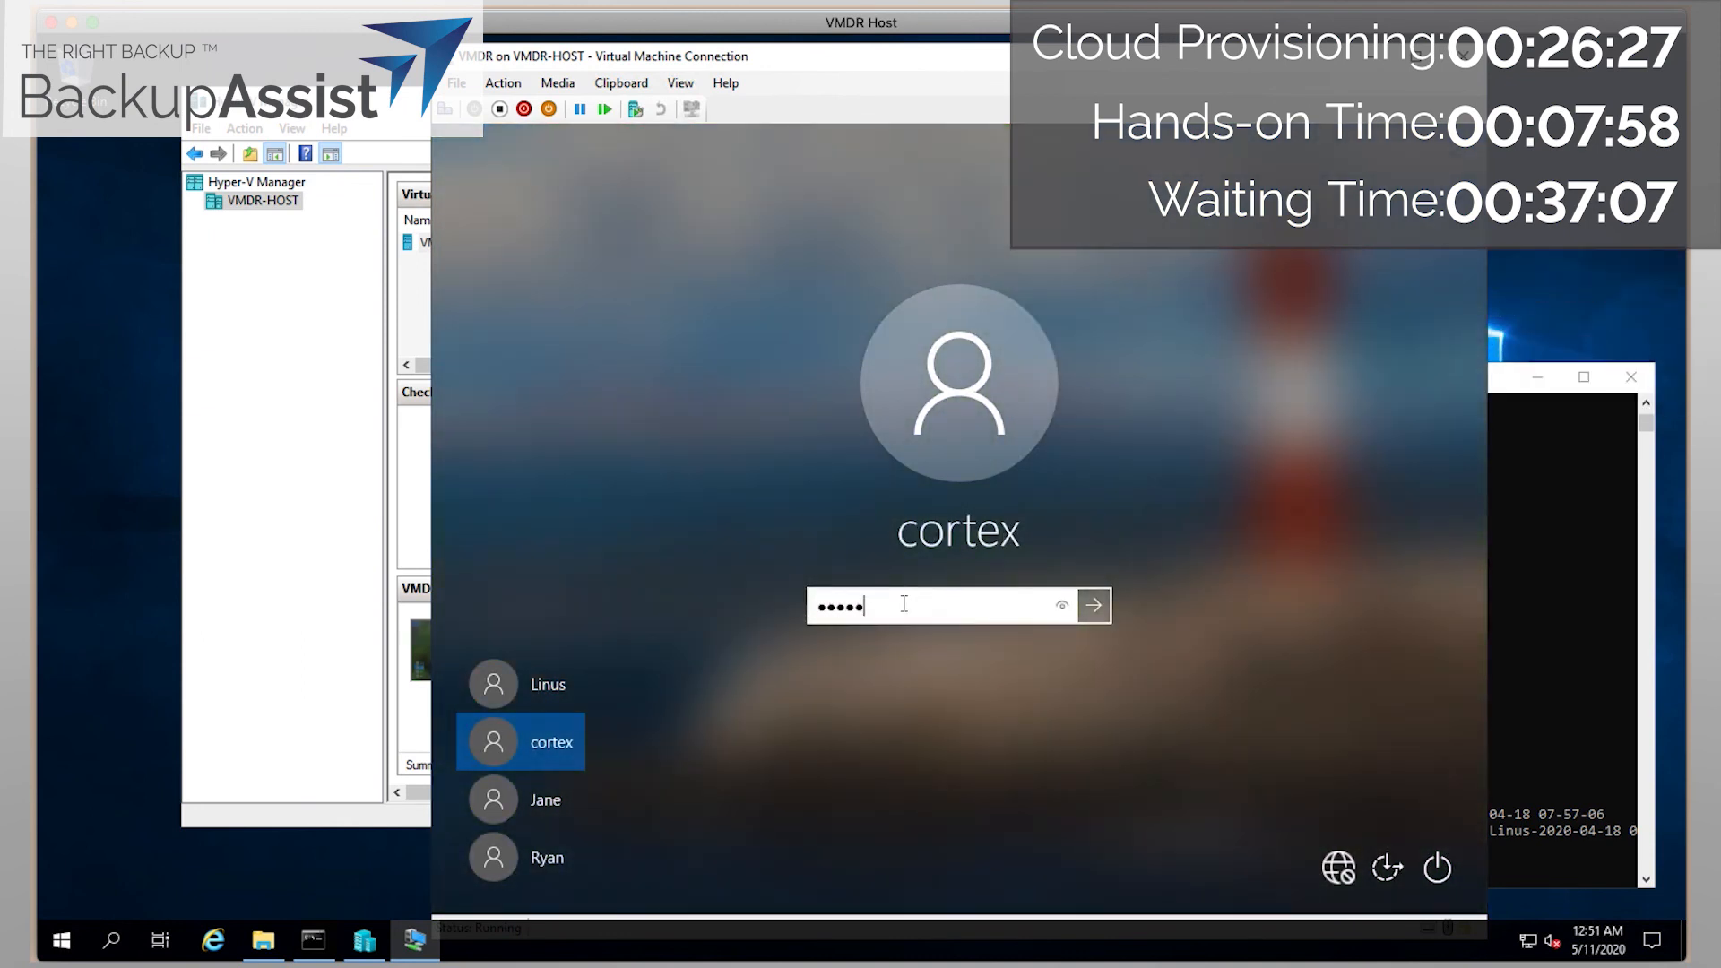
pyautogui.press('Return')
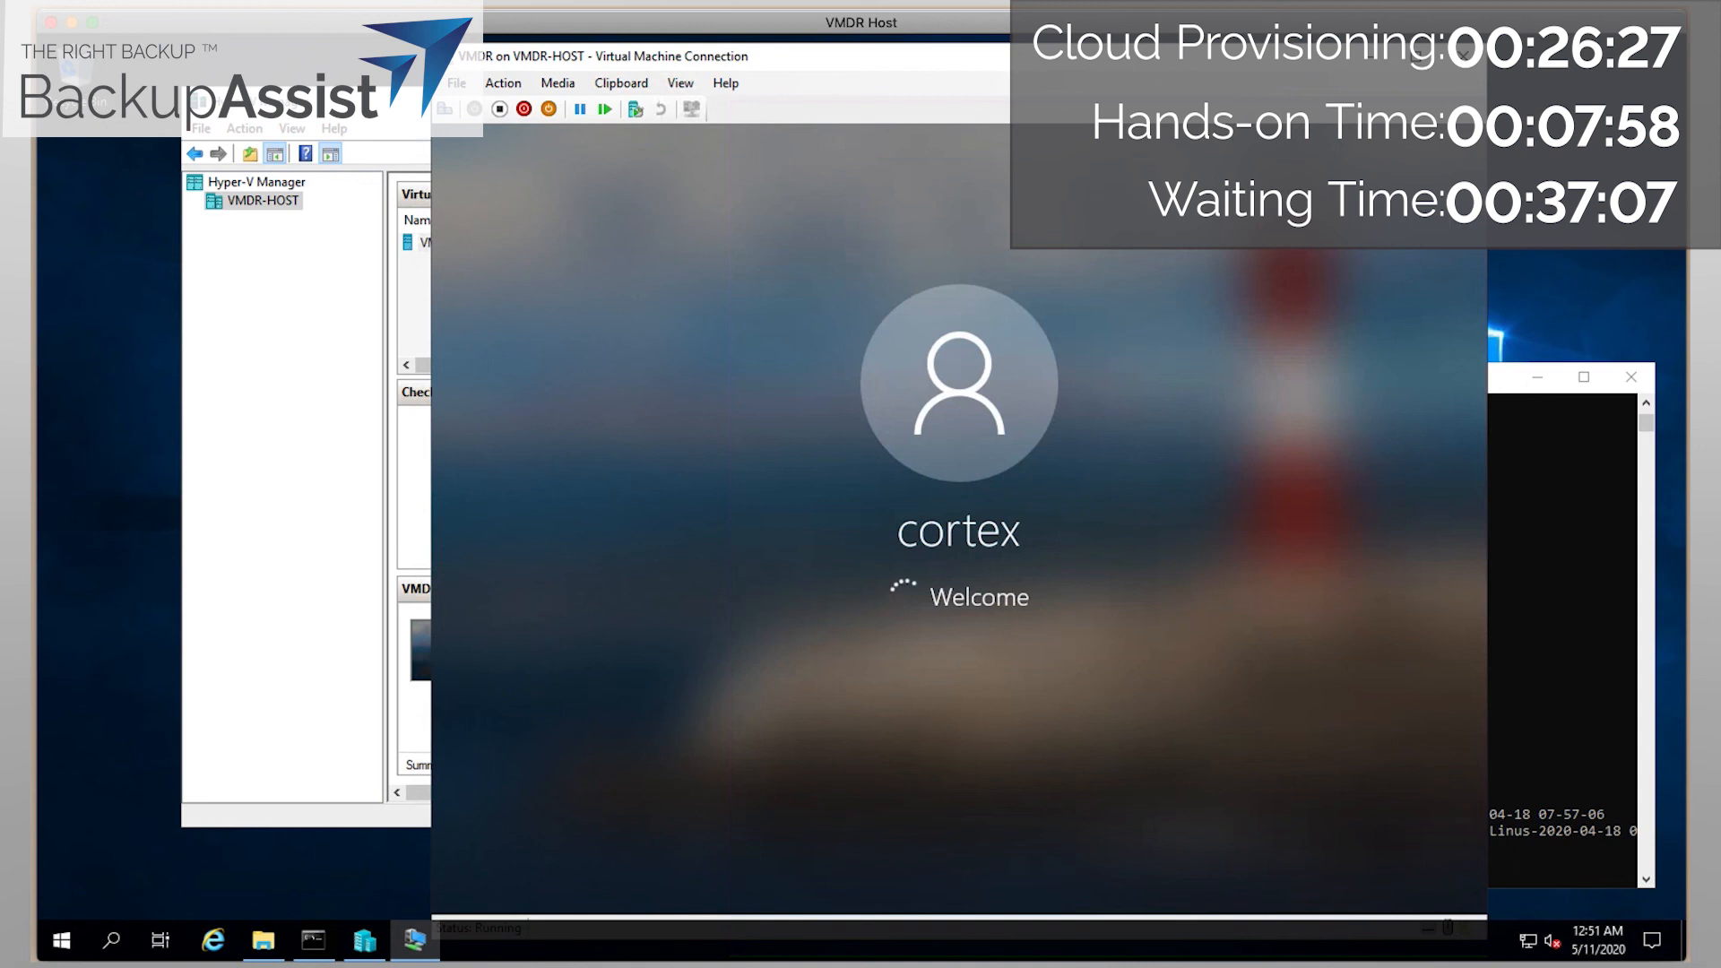